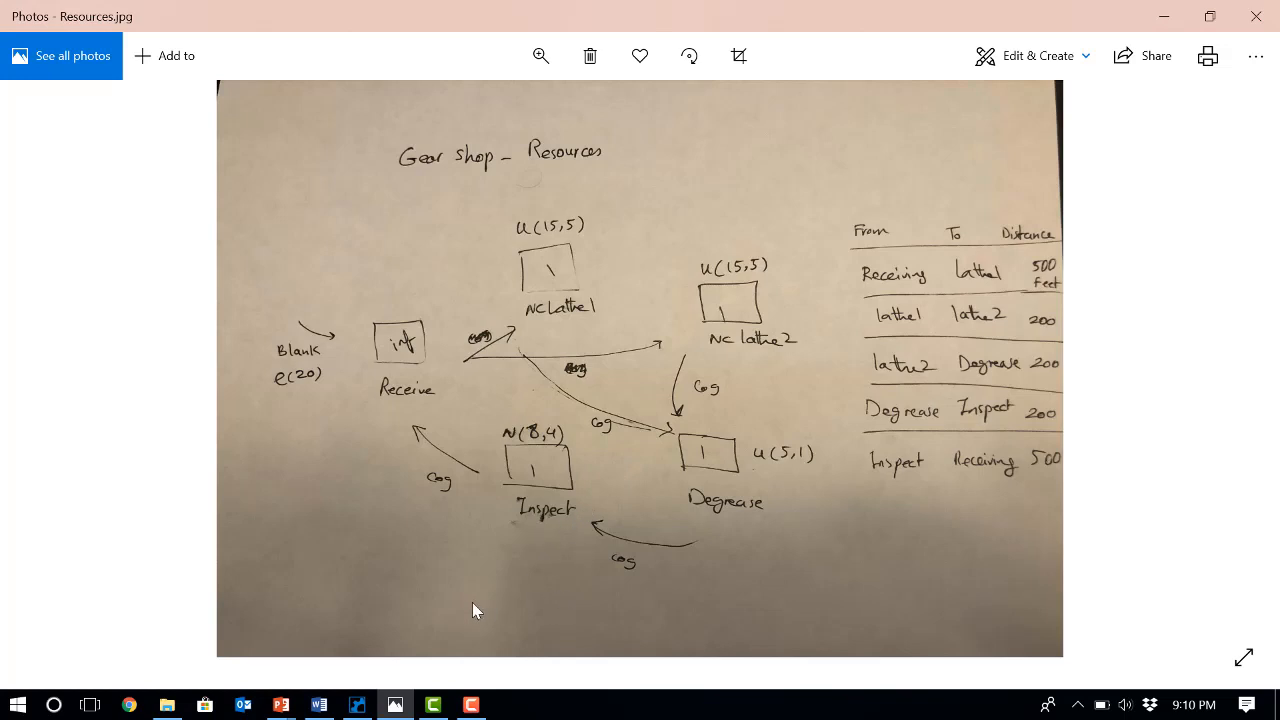
Step: Review the model's locations, entities and arrivals in ProModel against the hand-drawn gear shop sketch in Photos
left_click(357, 706)
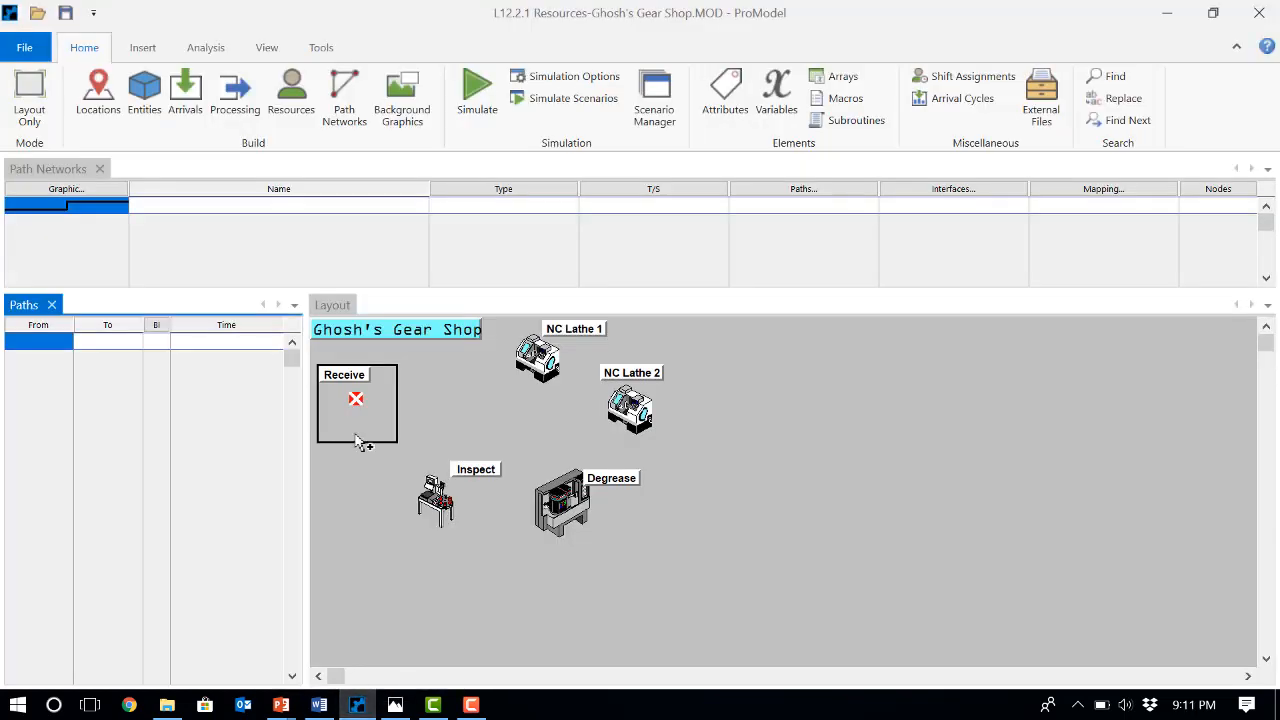
left_click(97, 100)
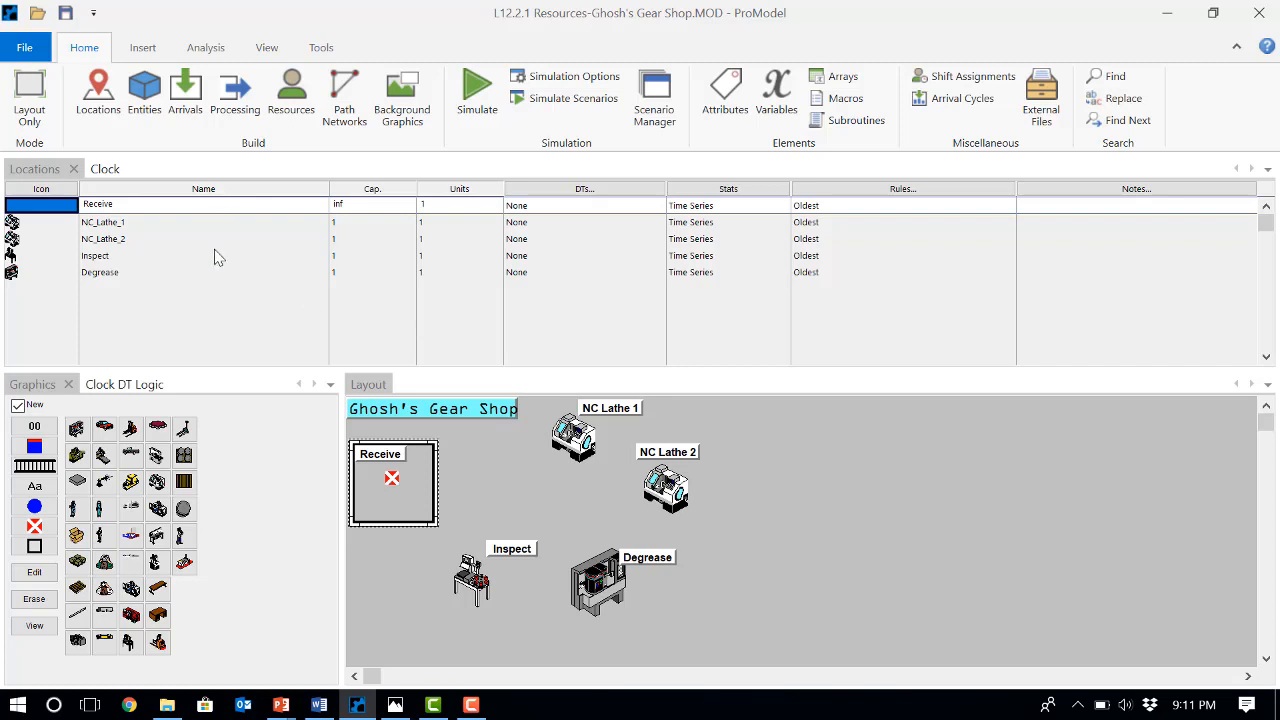
left_click(413, 712)
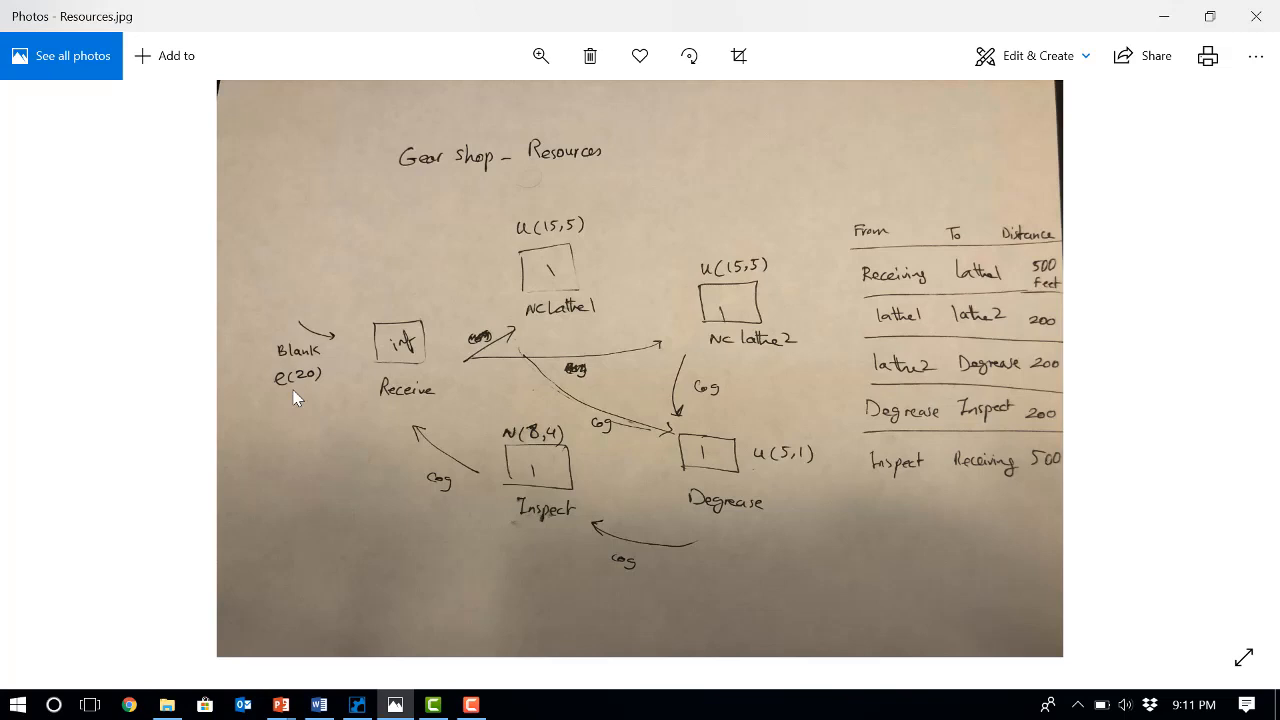
left_click(357, 705)
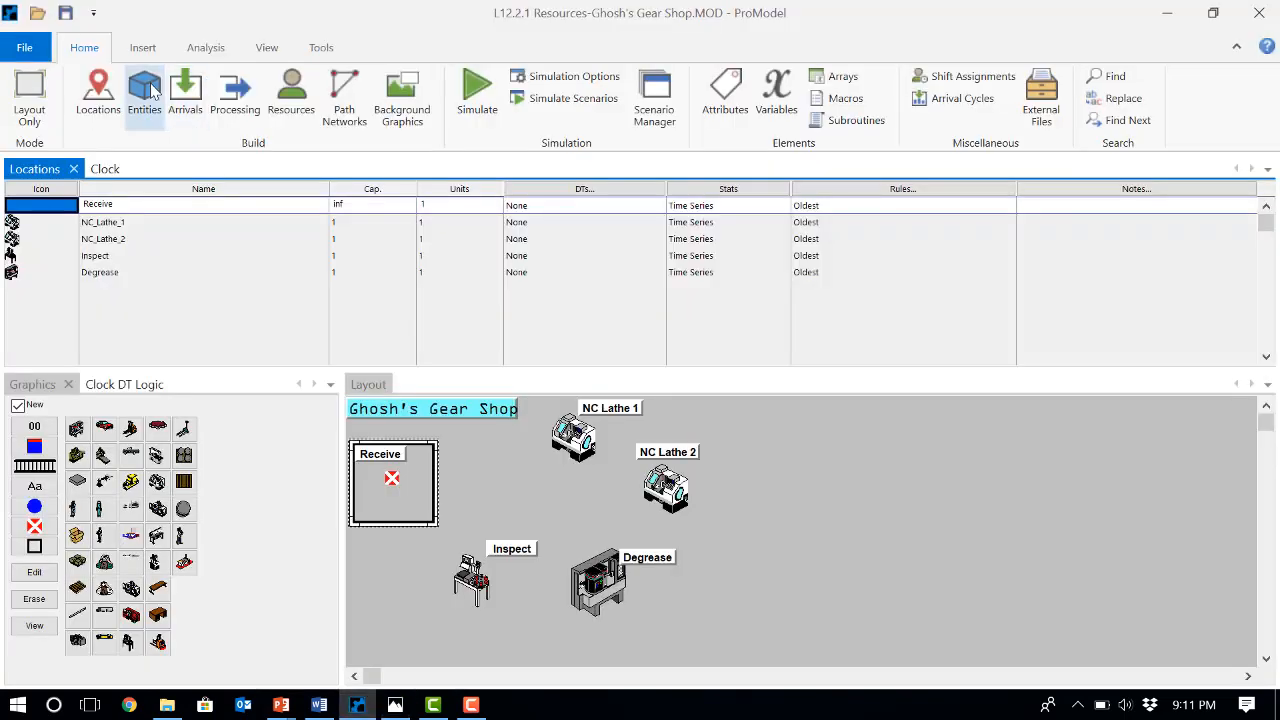
left_click(144, 92)
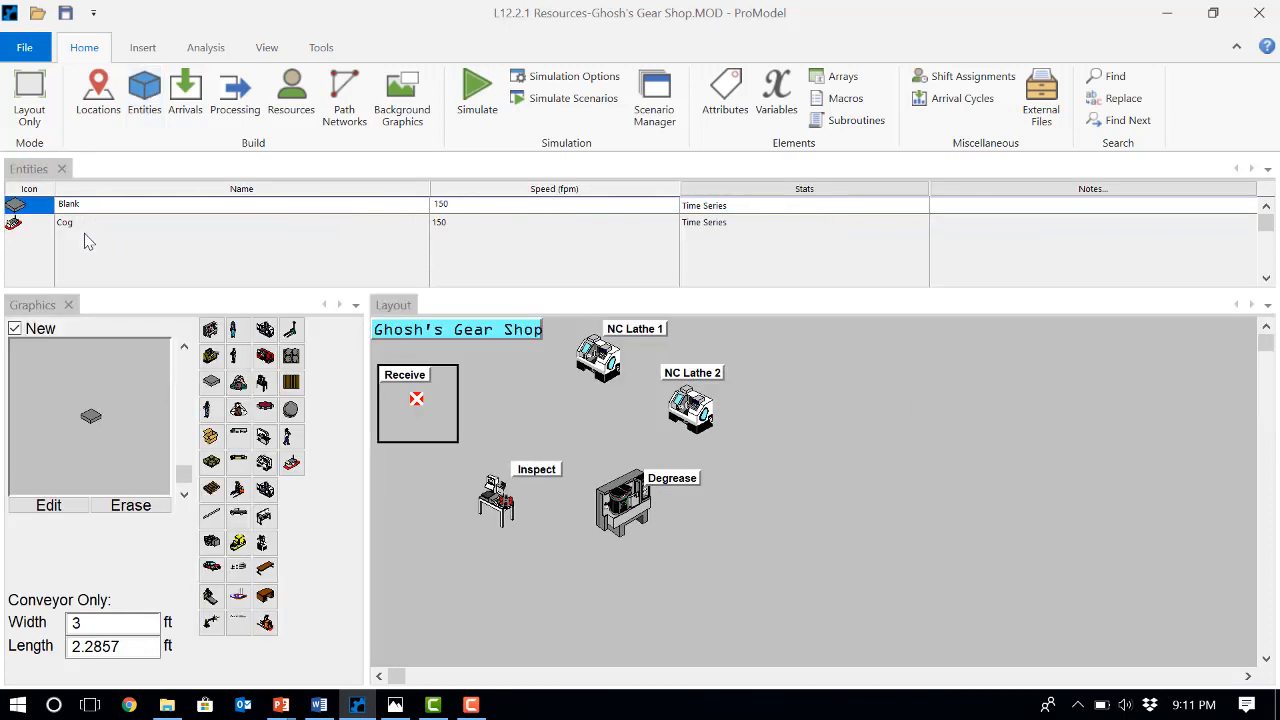
left_click(192, 115)
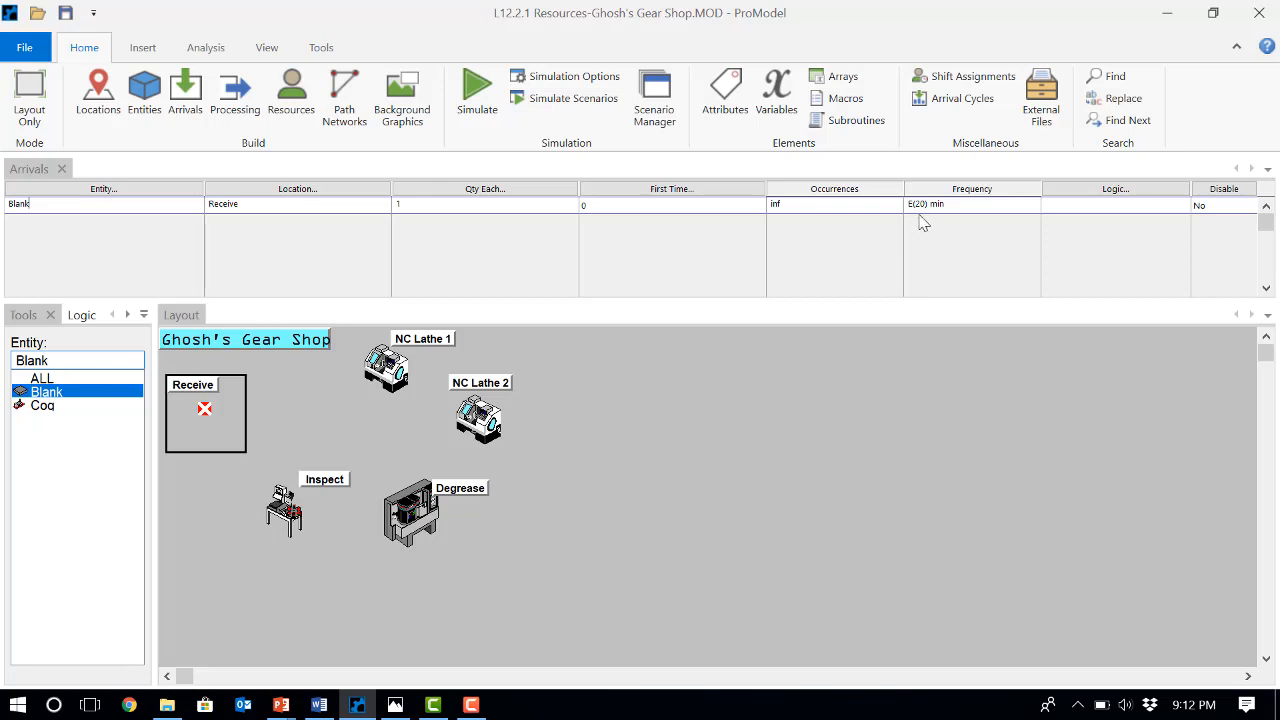
left_click(393, 705)
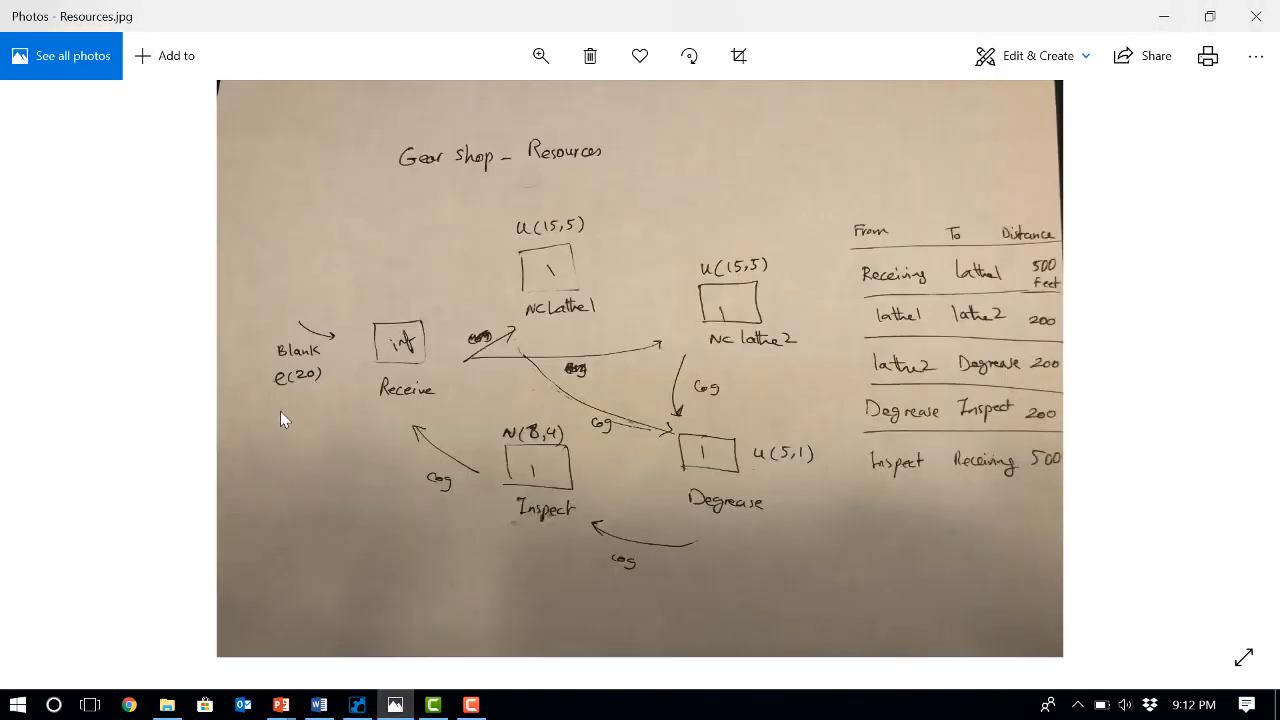
Step: Back in ProModel, create the path network Net1 and draw its first path from Receive to NC Lathe 1
left_click(357, 703)
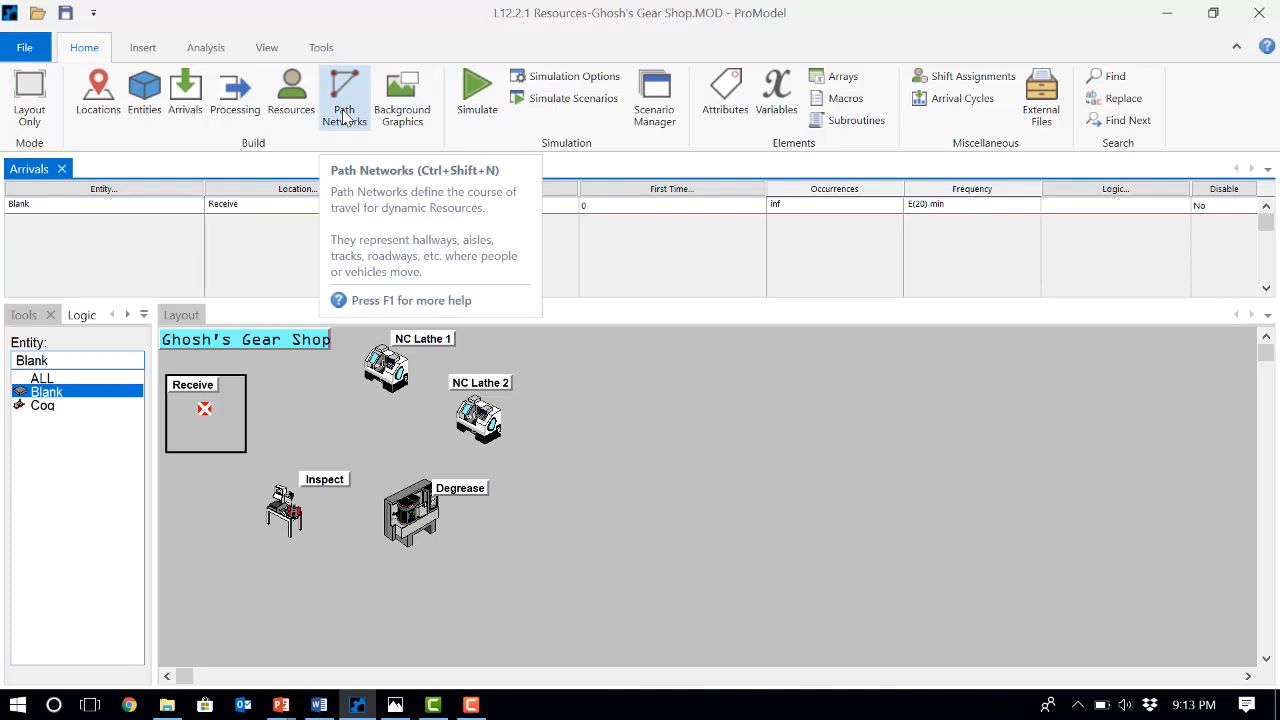
left_click(344, 116)
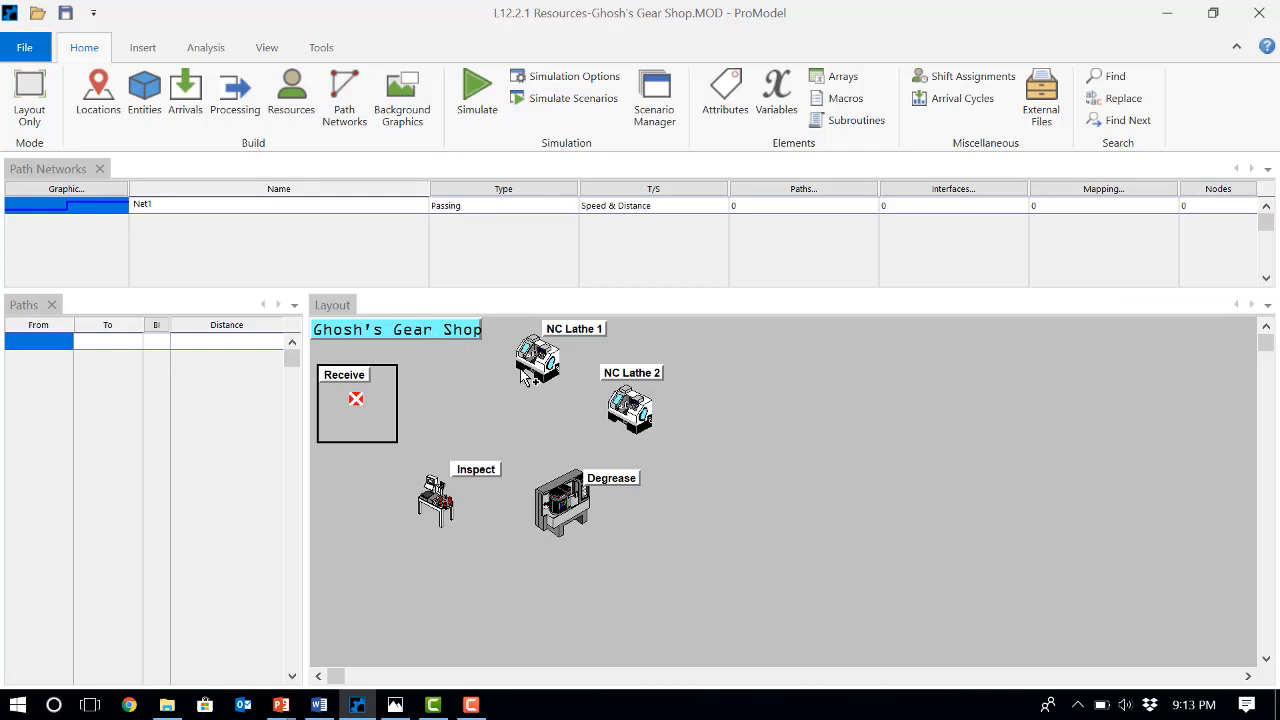
left_click(183, 203)
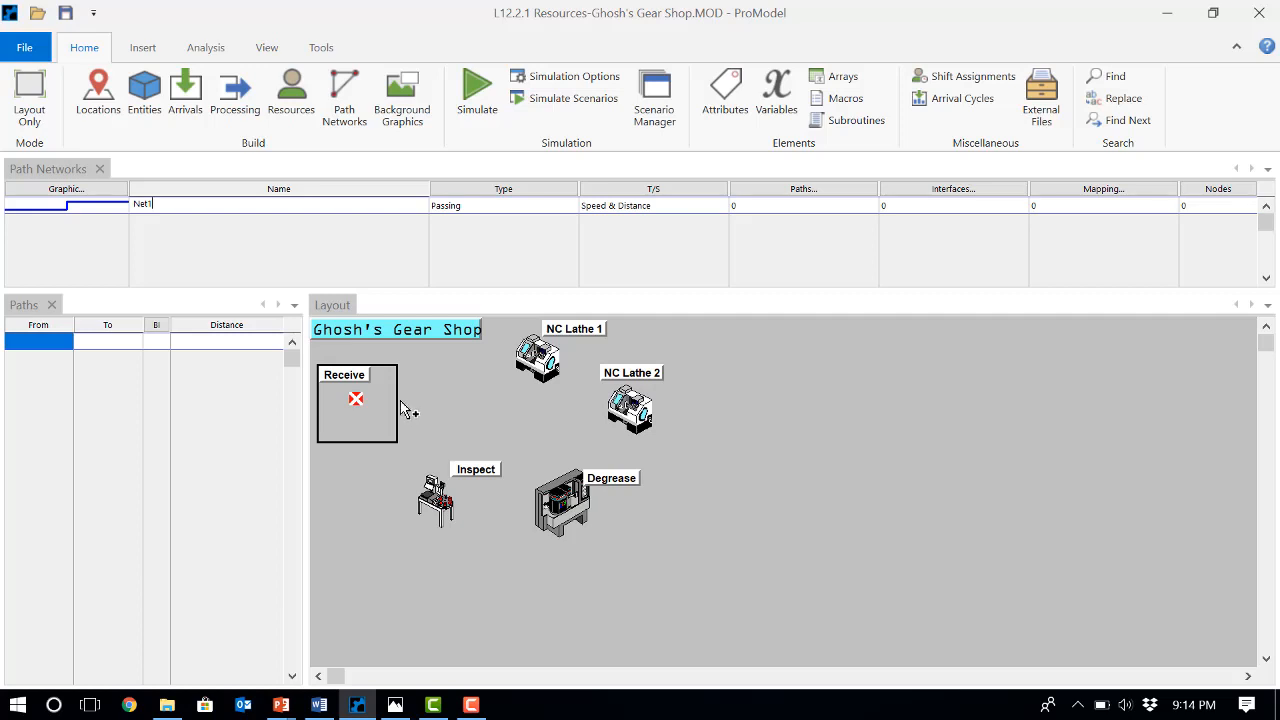
left_click(395, 705)
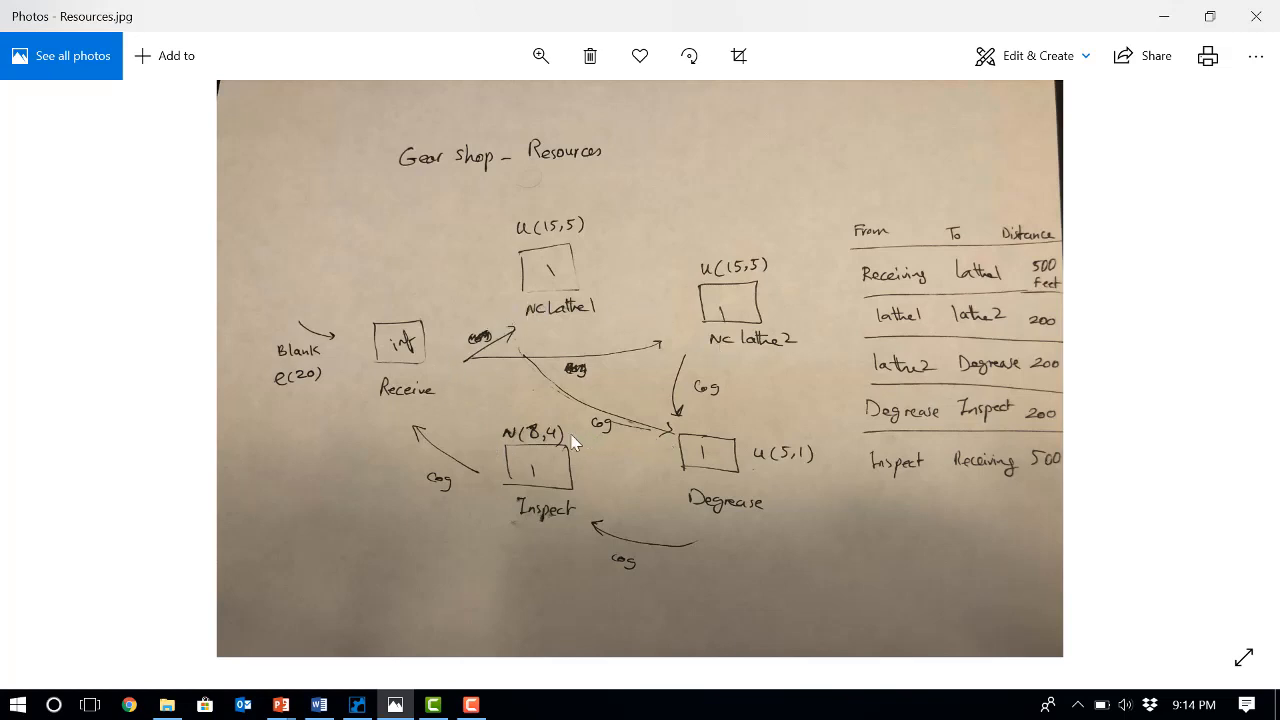
left_click(357, 705)
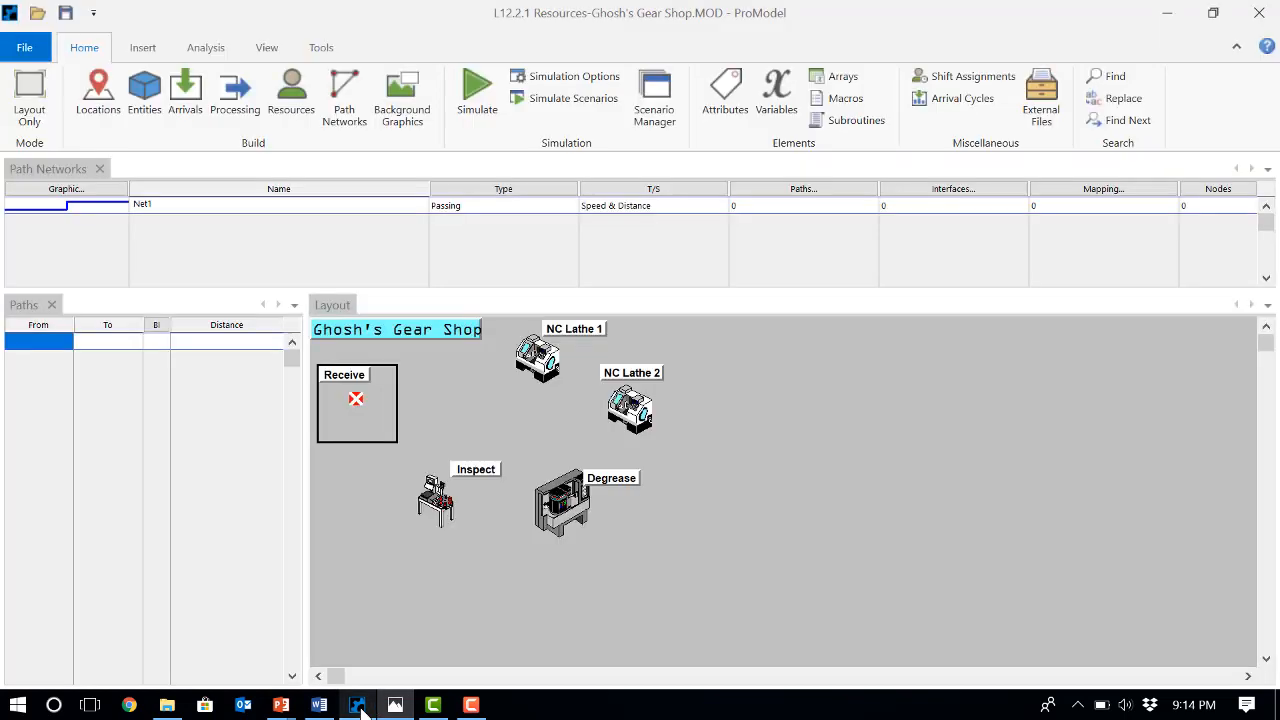
left_click(409, 401)
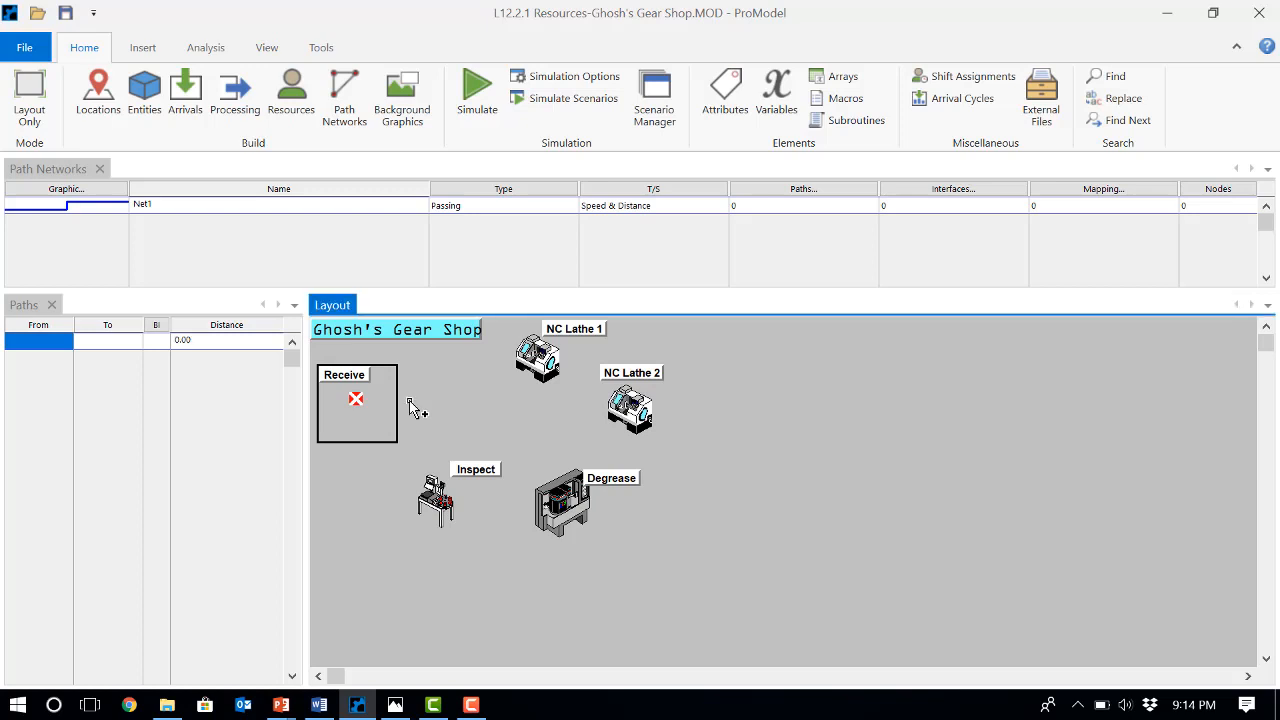
right_click(515, 377)
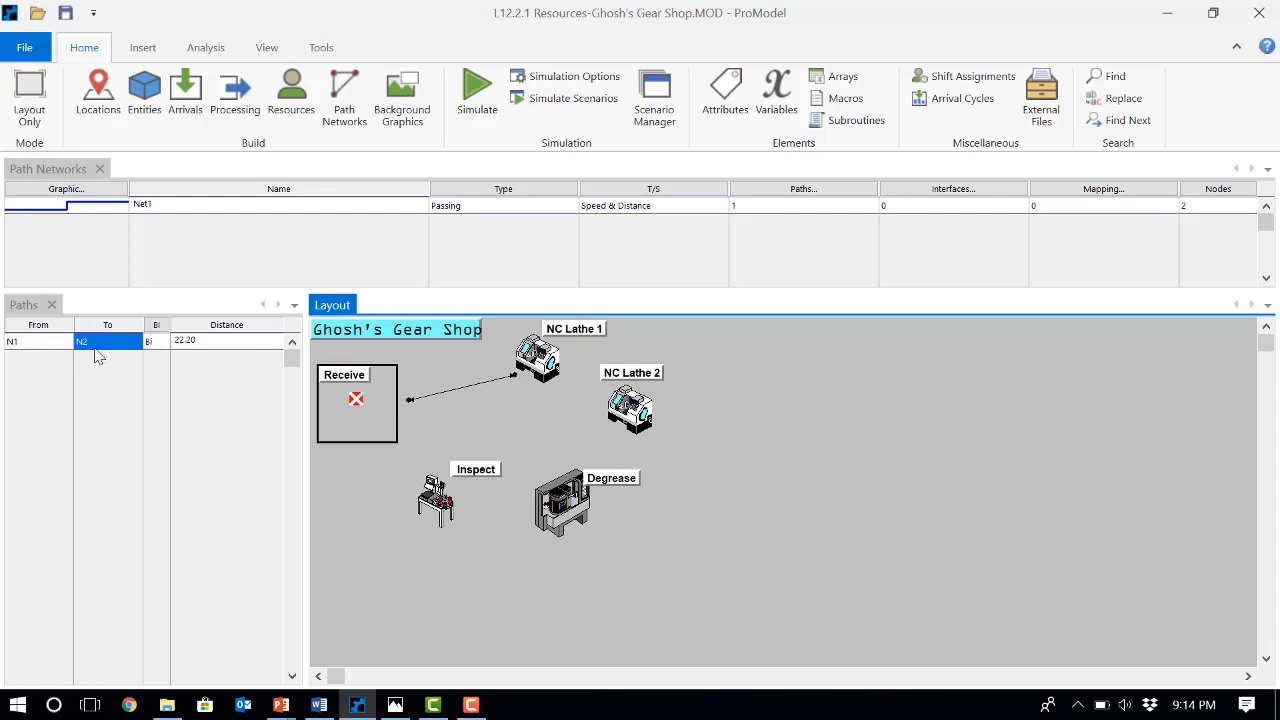
Step: Look up the Receiving to Lathe 1 distance in the sketch and set that path's distance to 500
left_click(215, 341)
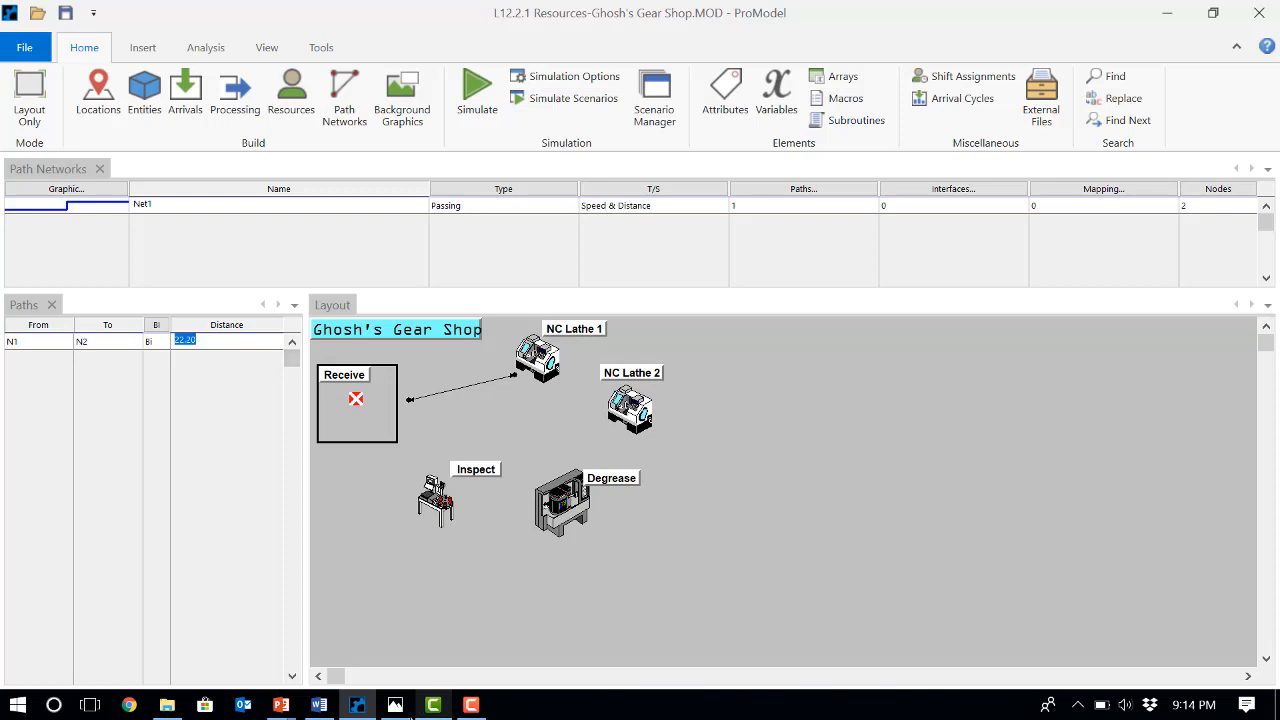
left_click(395, 705)
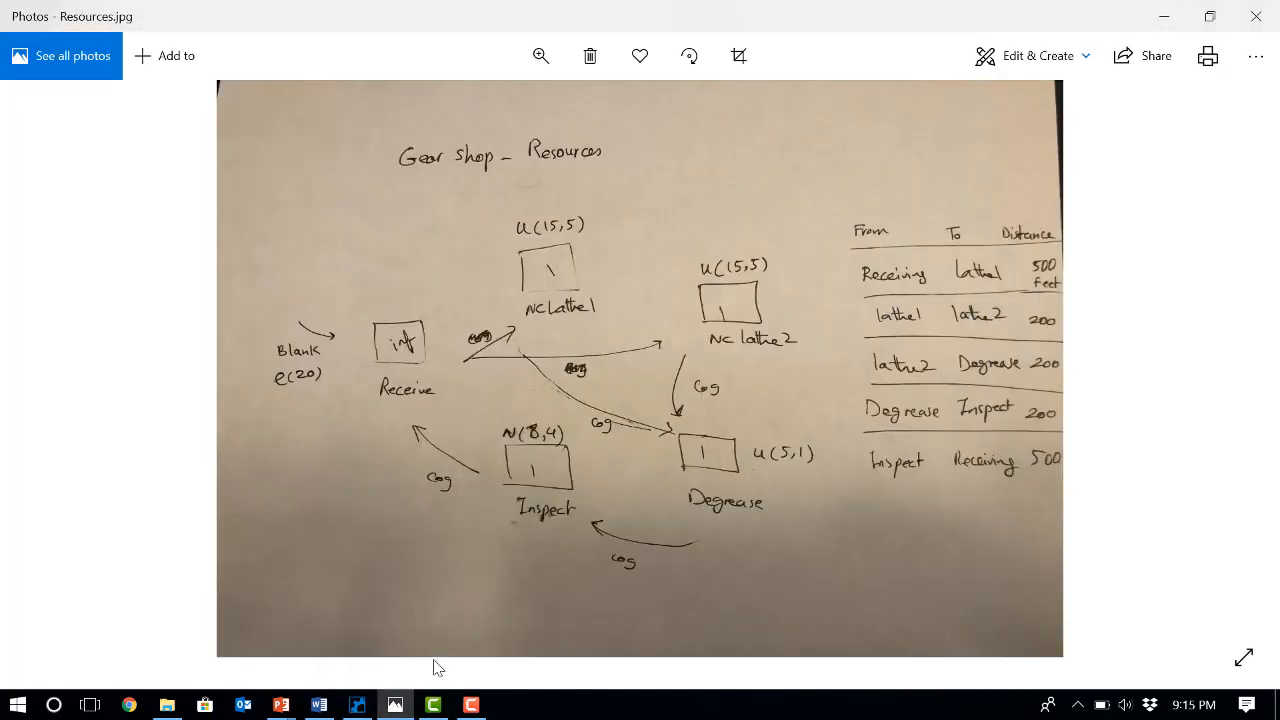
left_click(357, 705)
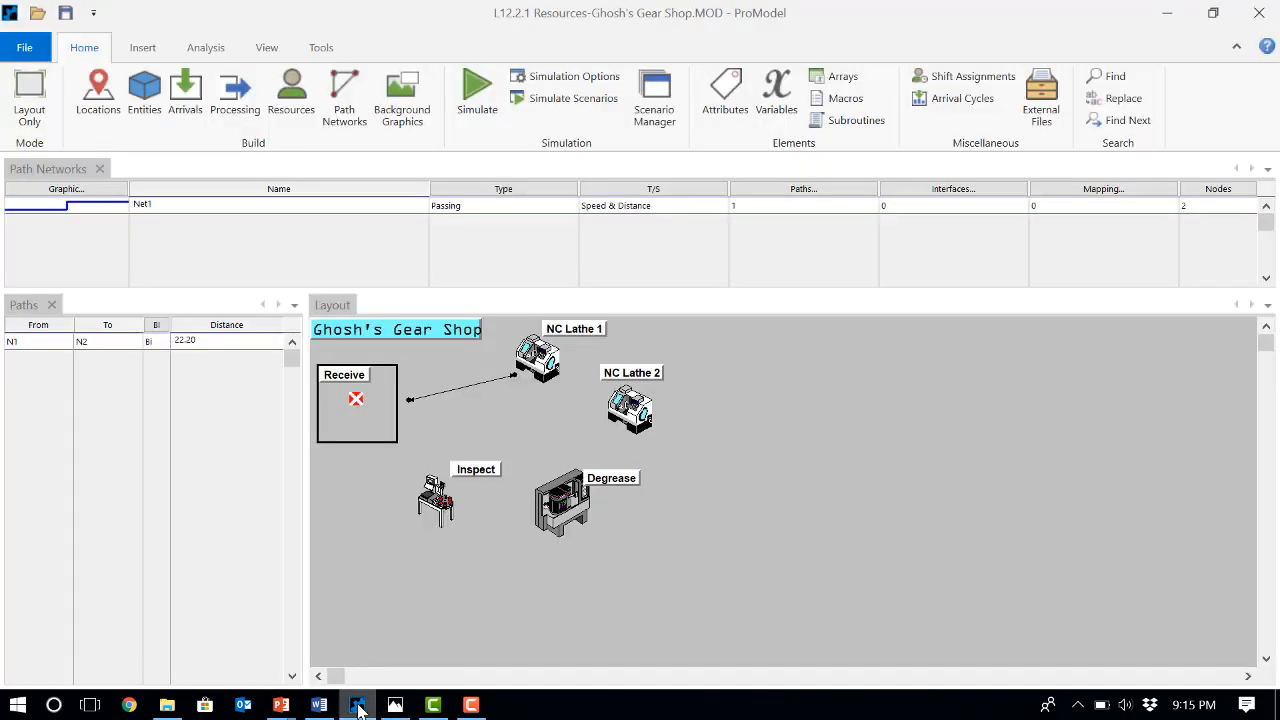
left_click(211, 339)
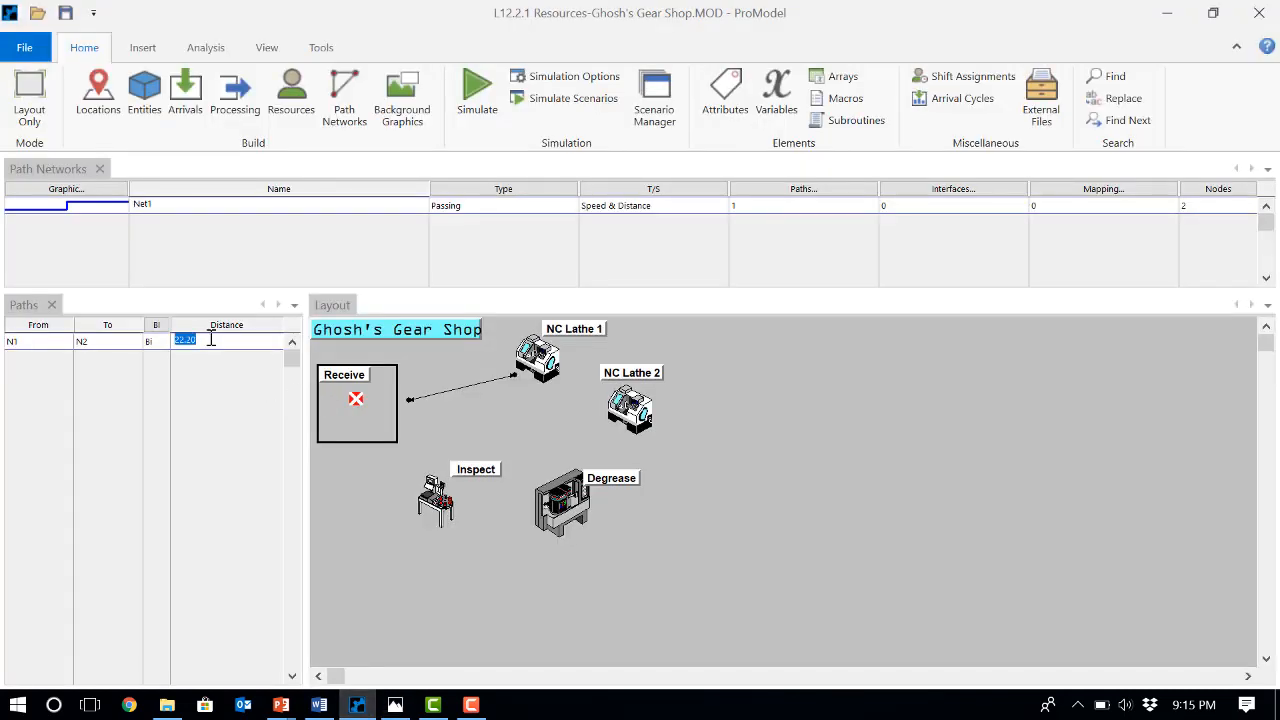
type("3")
key("Return")
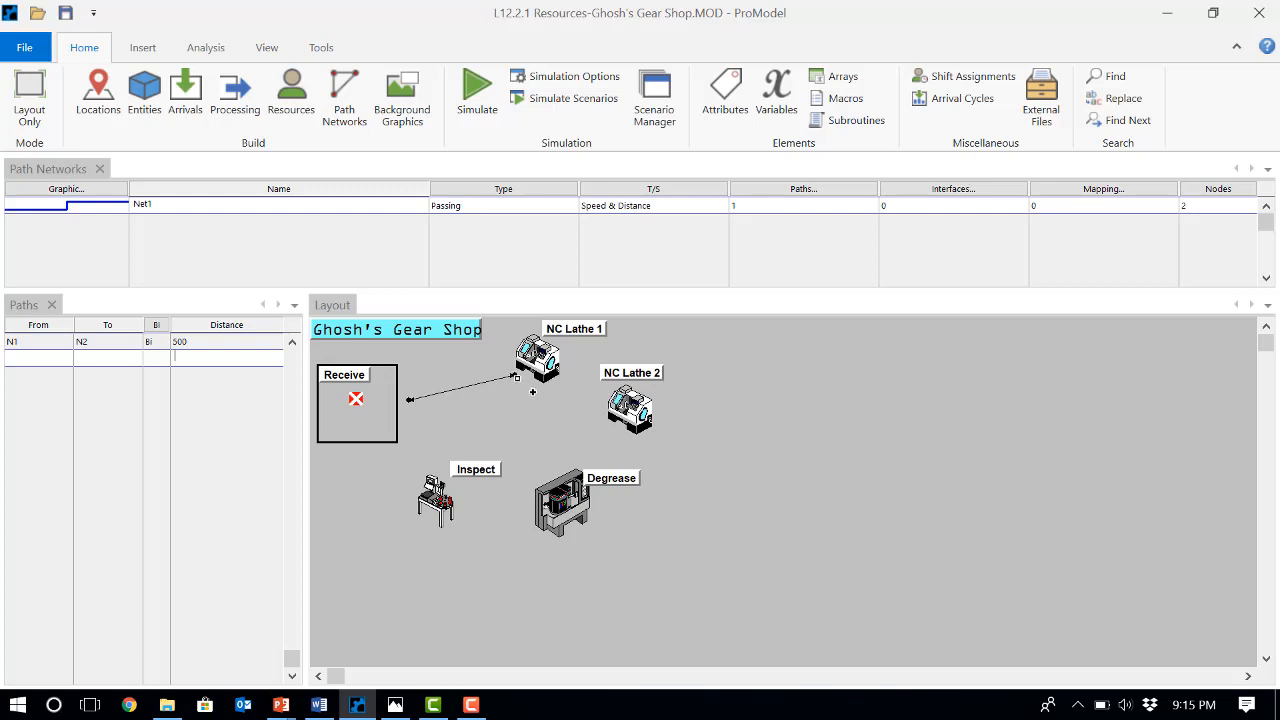
Step: Draw a path from the NC Lathe 1 node to NC Lathe 2 and set its distance to 200
left_click(513, 376)
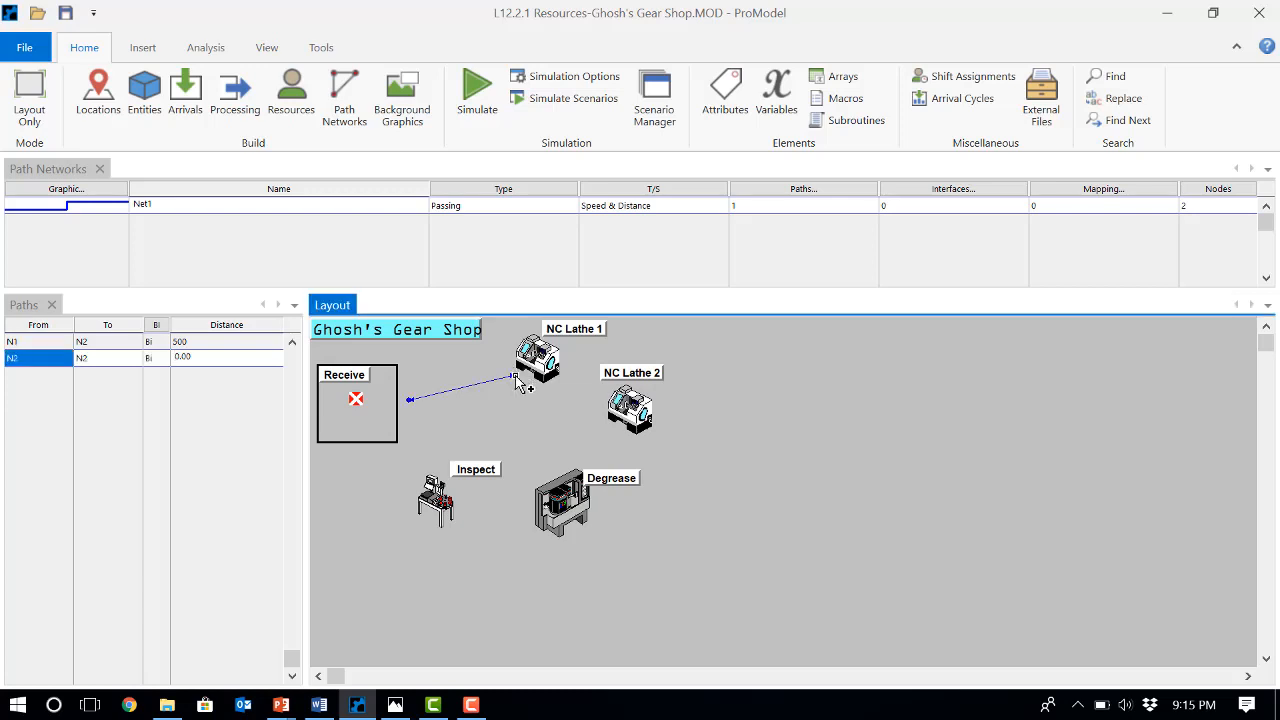
left_click(597, 426)
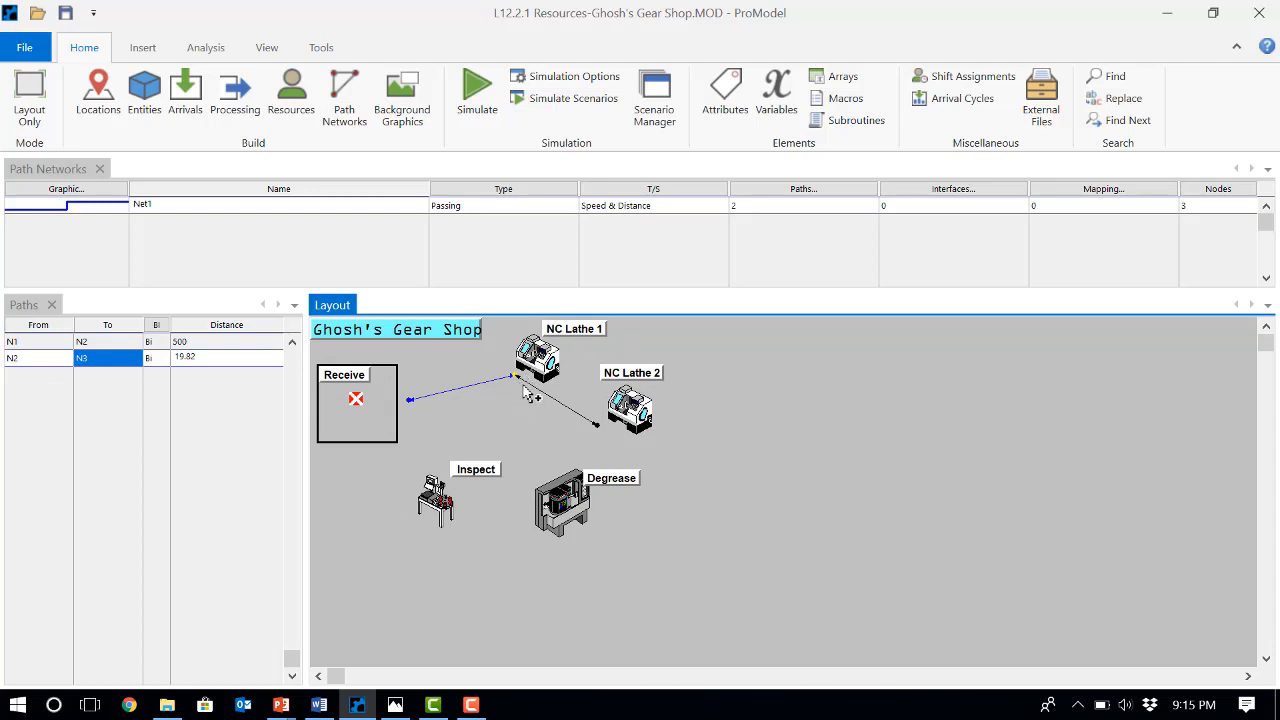
left_click(43, 362)
left_click(100, 365)
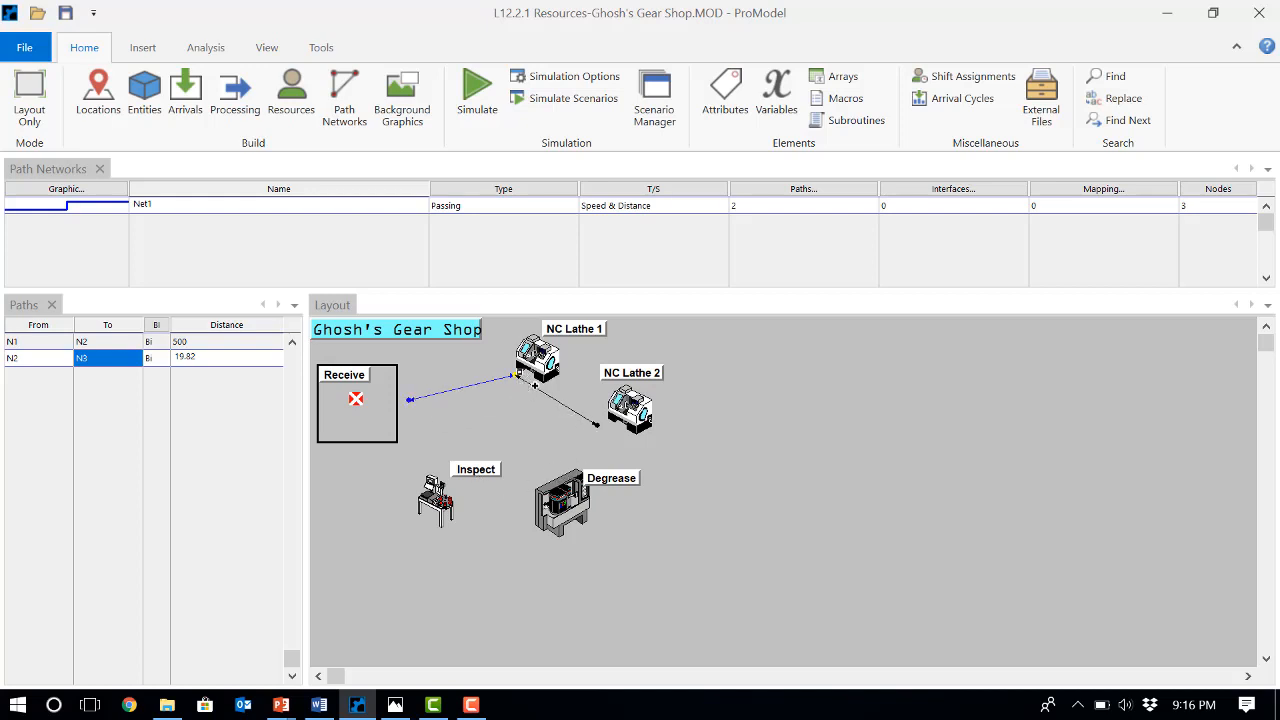
left_click(214, 355)
type("2")
key("Return")
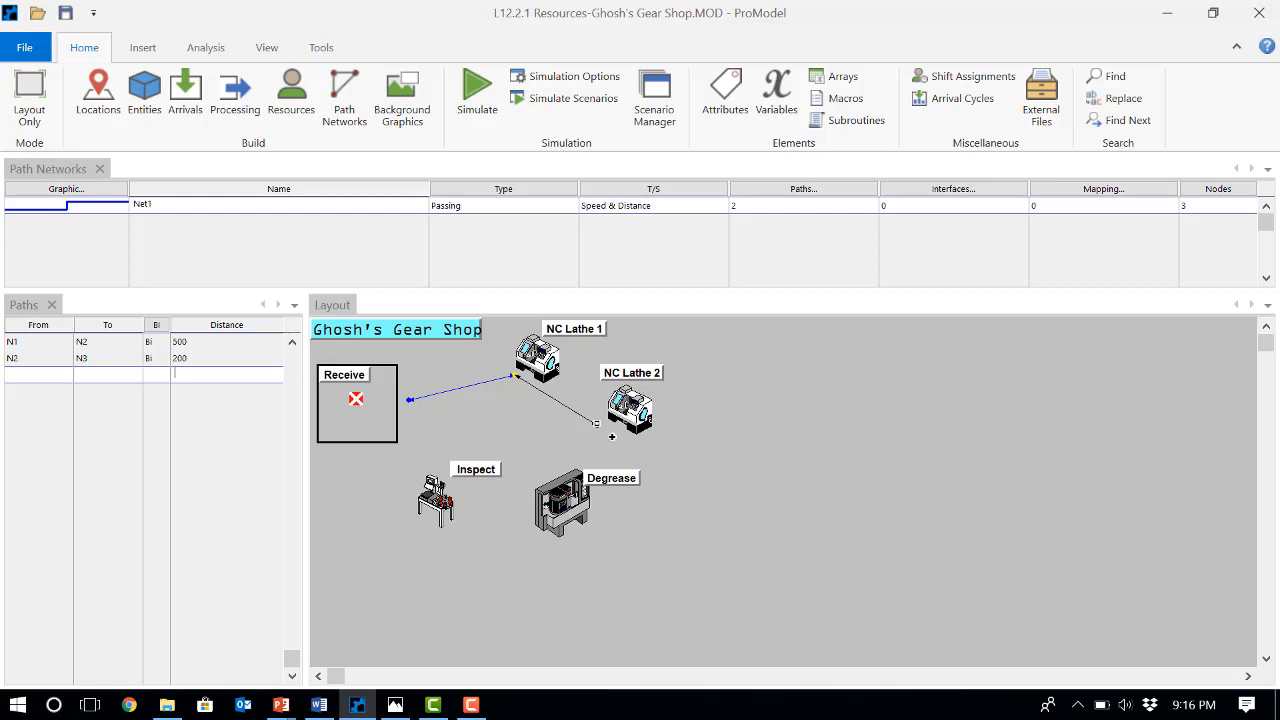
Step: Draw a path from the NC Lathe 2 node to Degrease and set its distance to 200
left_click(608, 434)
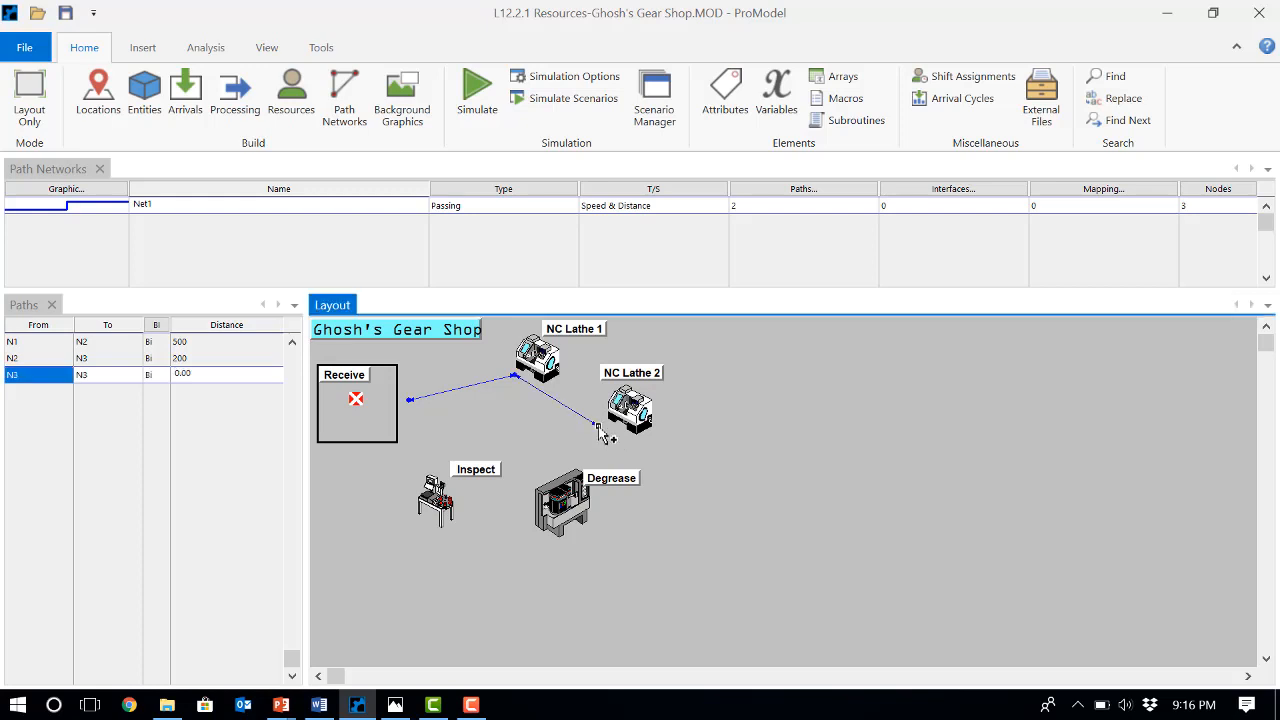
right_click(546, 468)
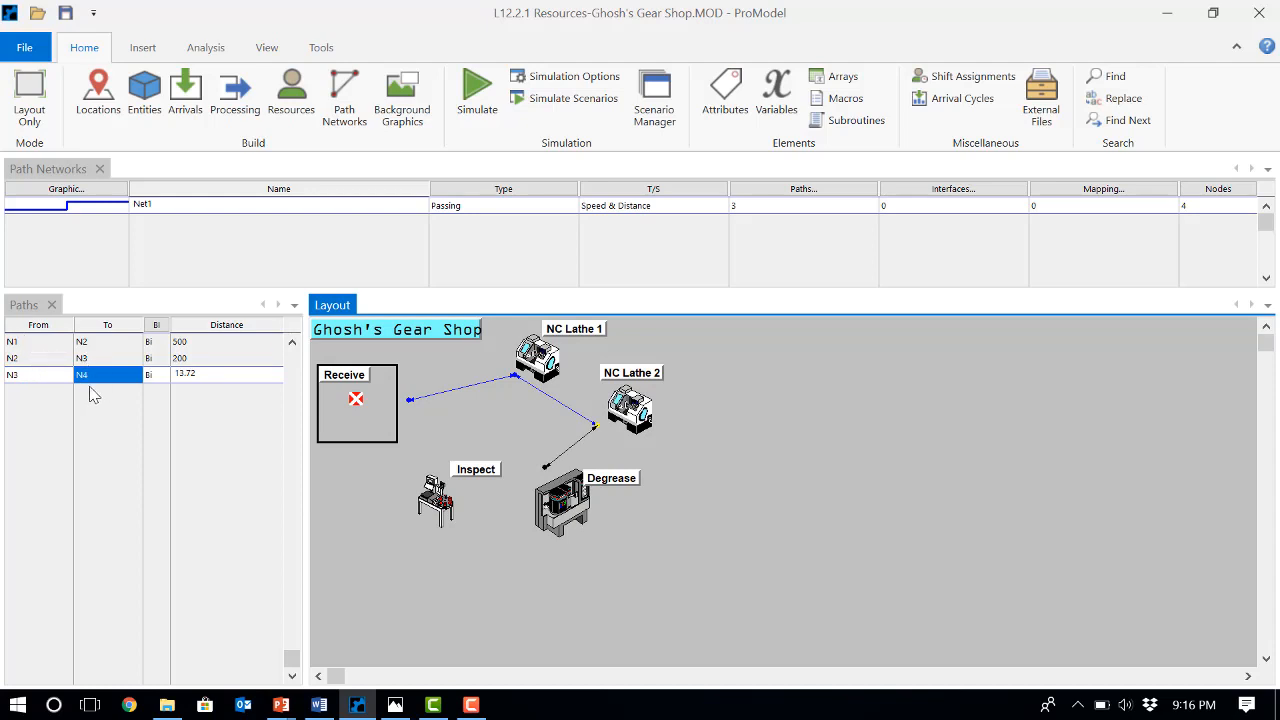
left_click(208, 376)
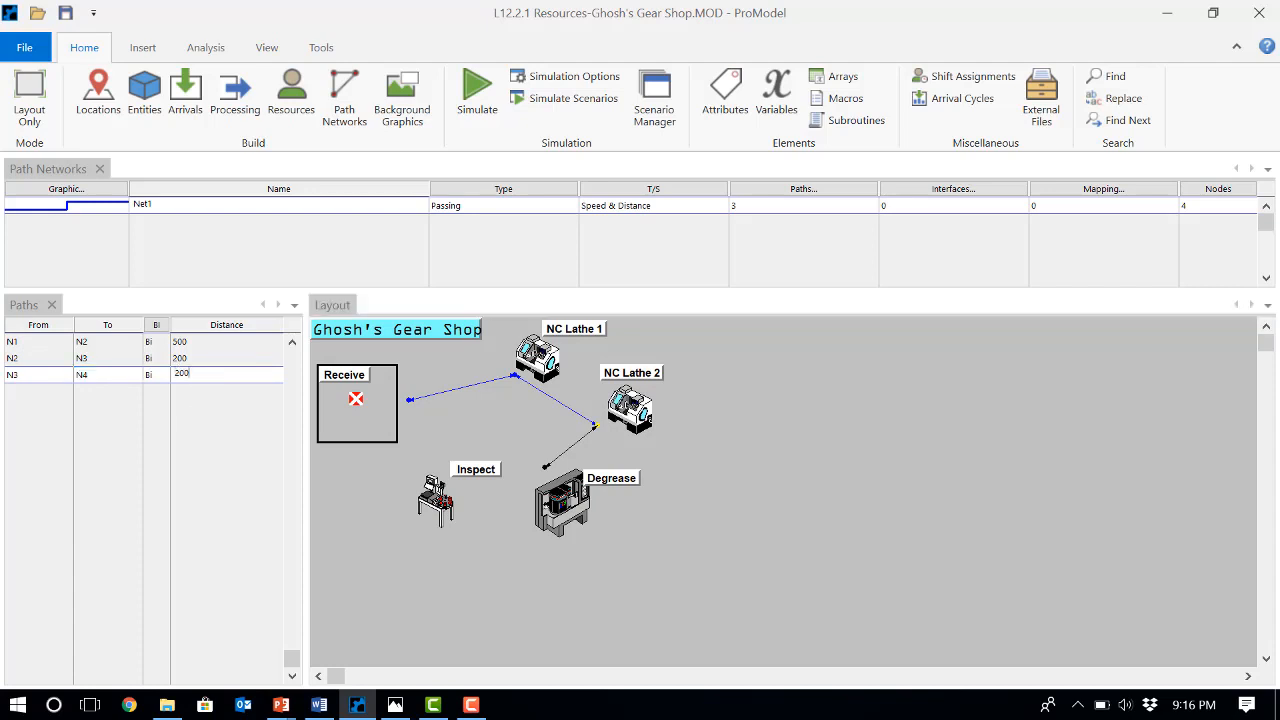
key("Return")
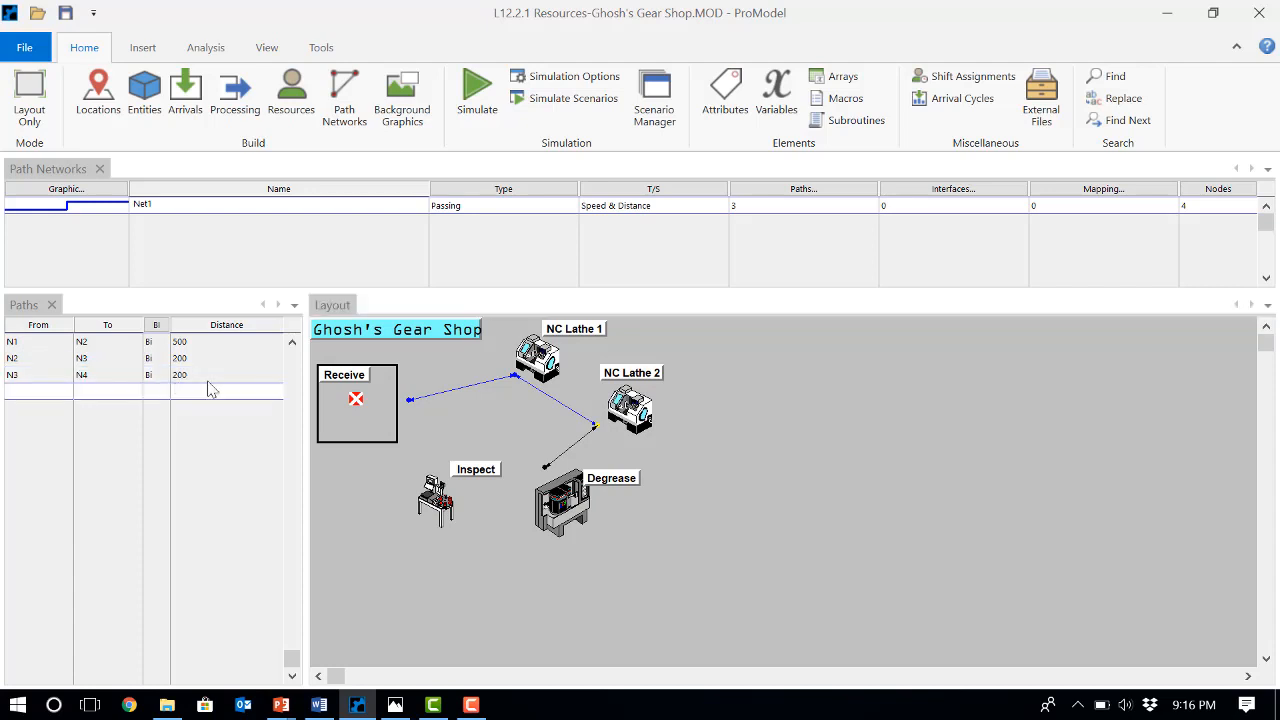
Step: Draw a path from the Degrease node to a new node at Inspect, then check the path entries against the layout
left_click(54, 383)
left_click(55, 392)
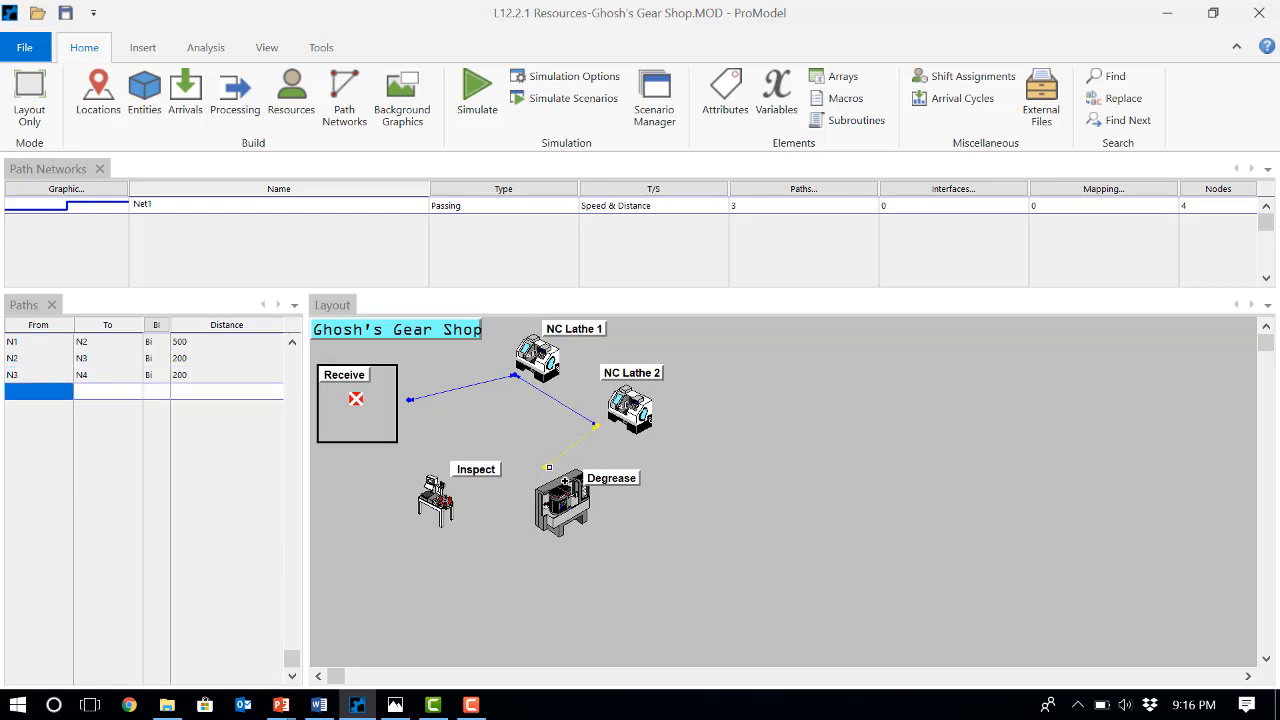
left_click(544, 467)
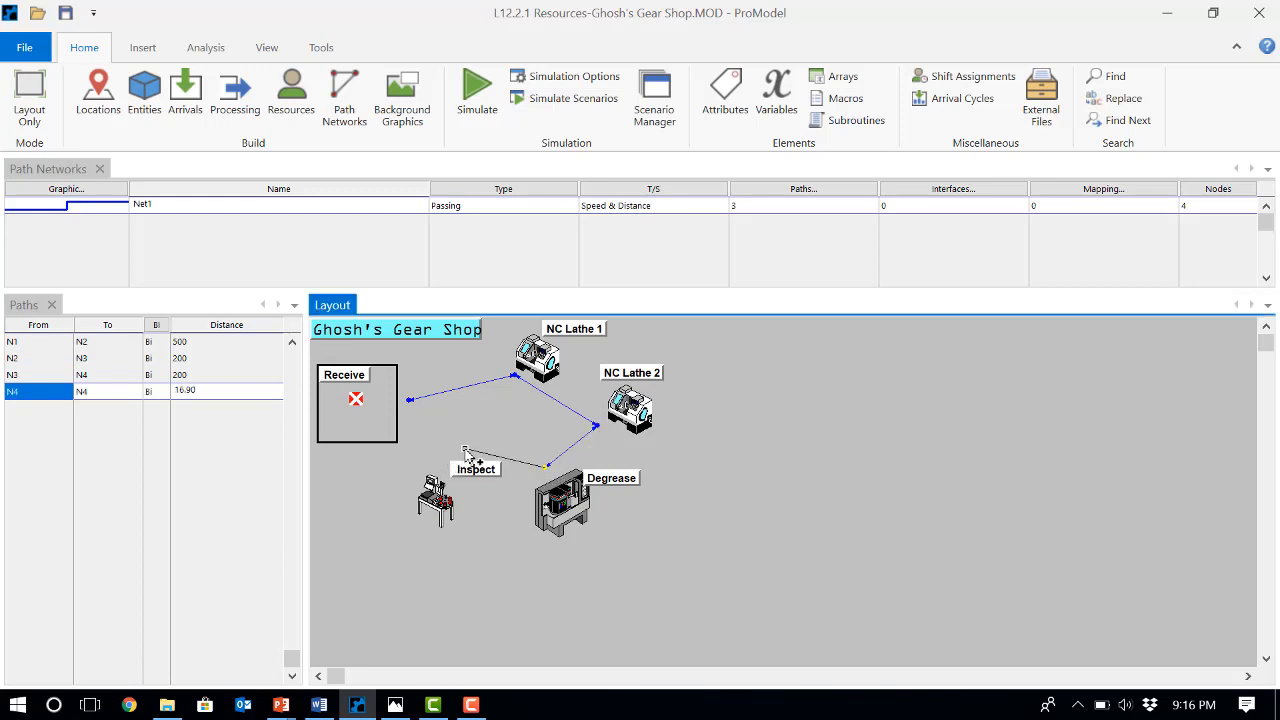
left_click(465, 450)
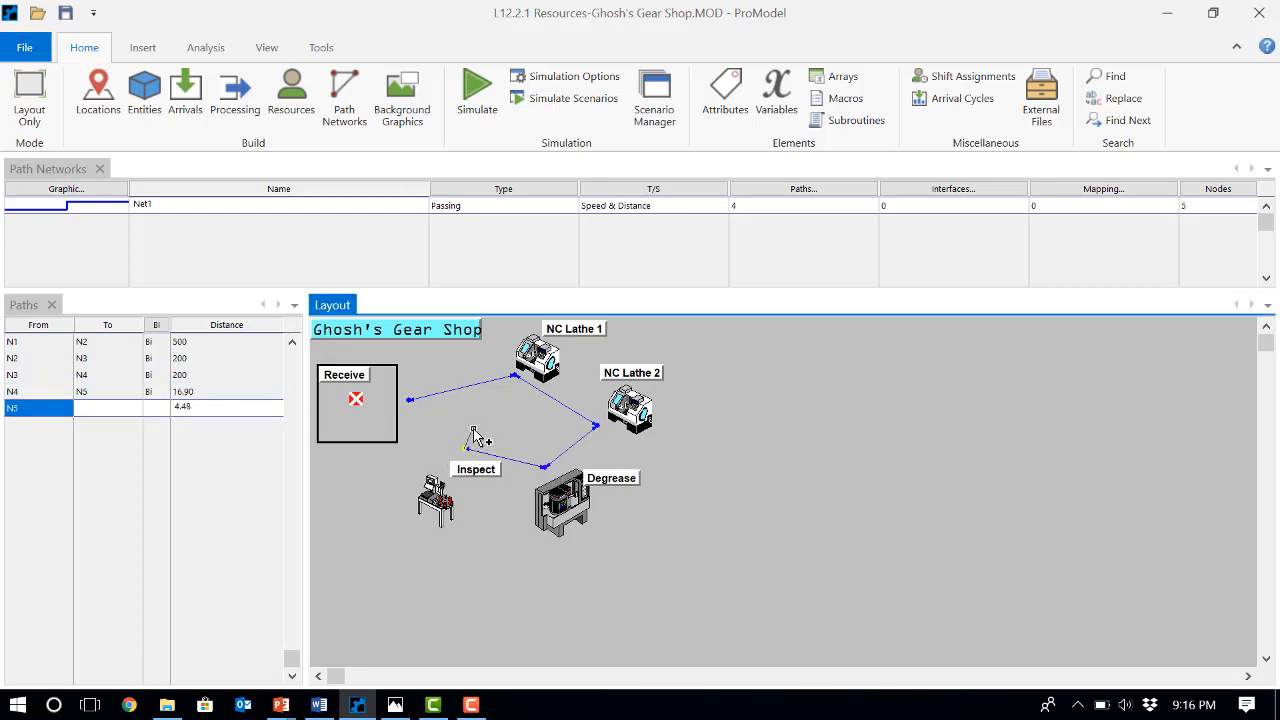
right_click(466, 451)
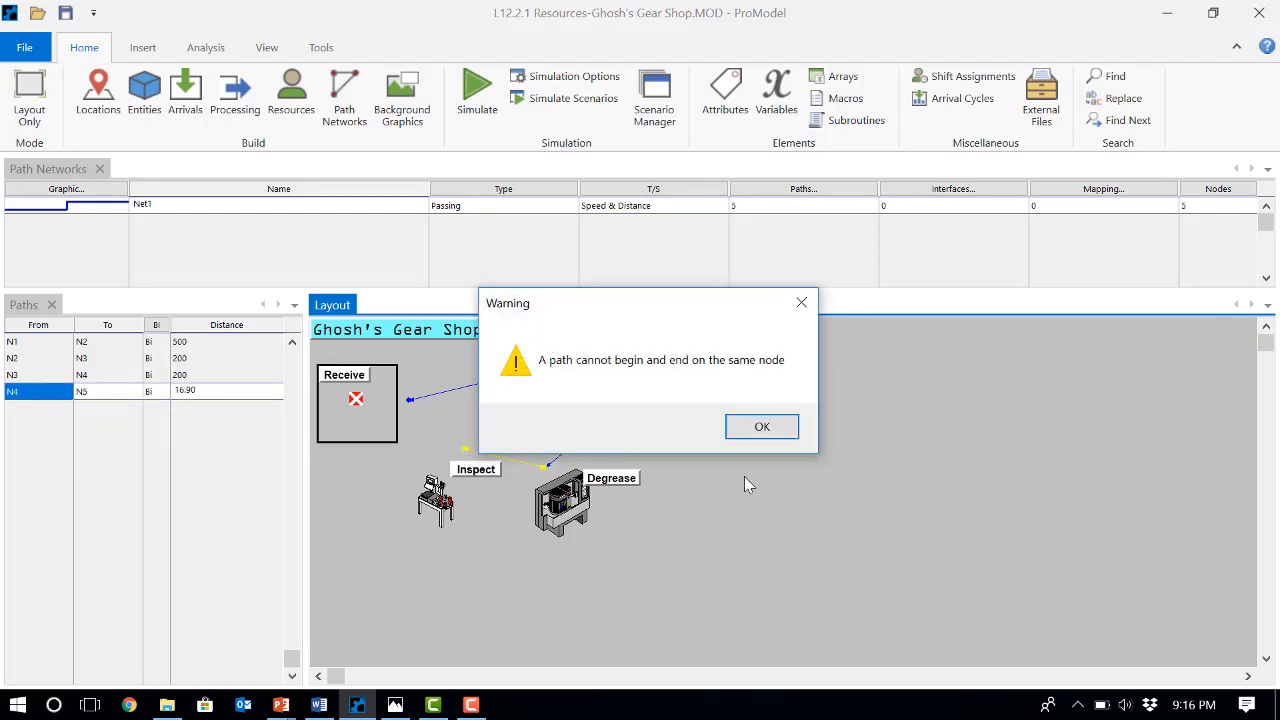
left_click(762, 428)
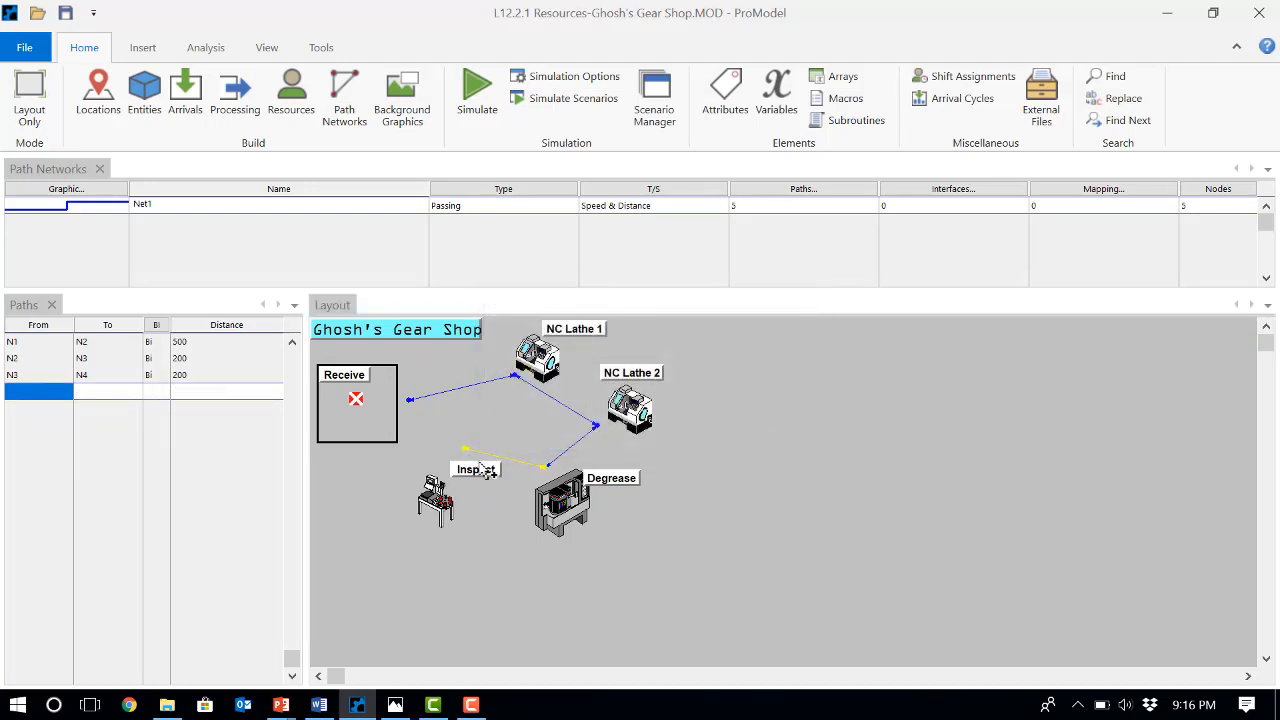
left_click(68, 345)
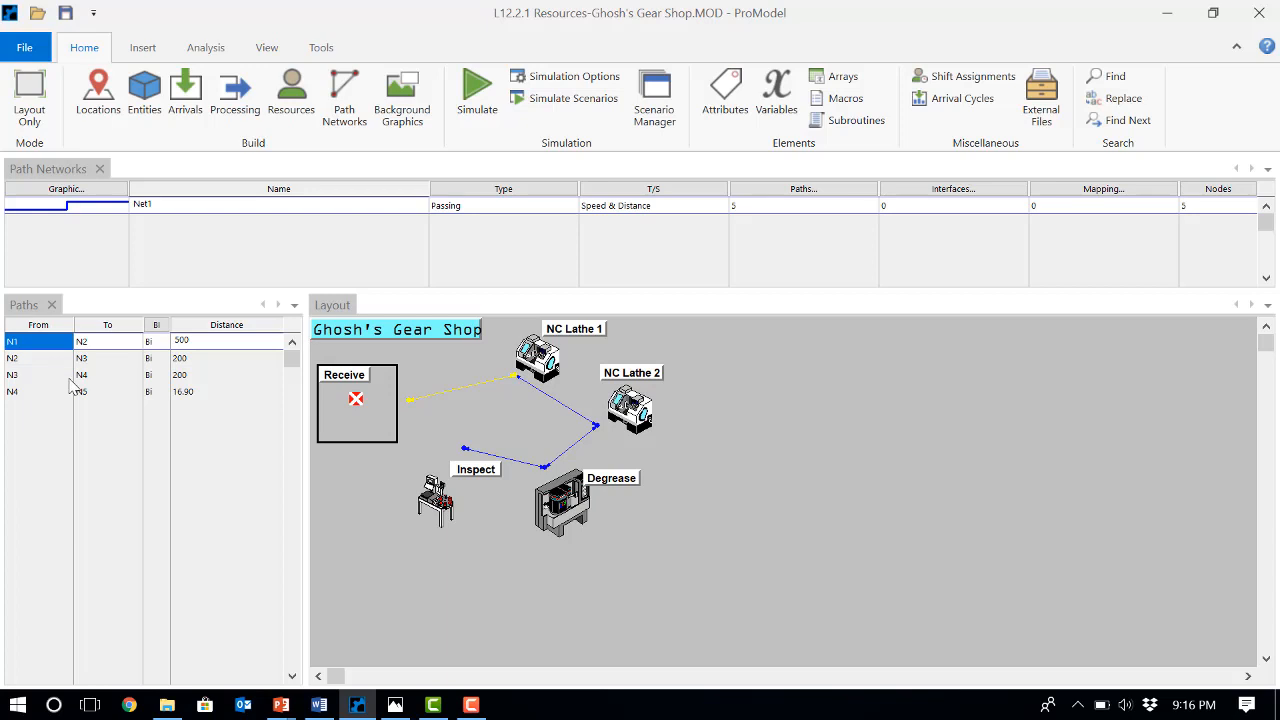
left_click(86, 396)
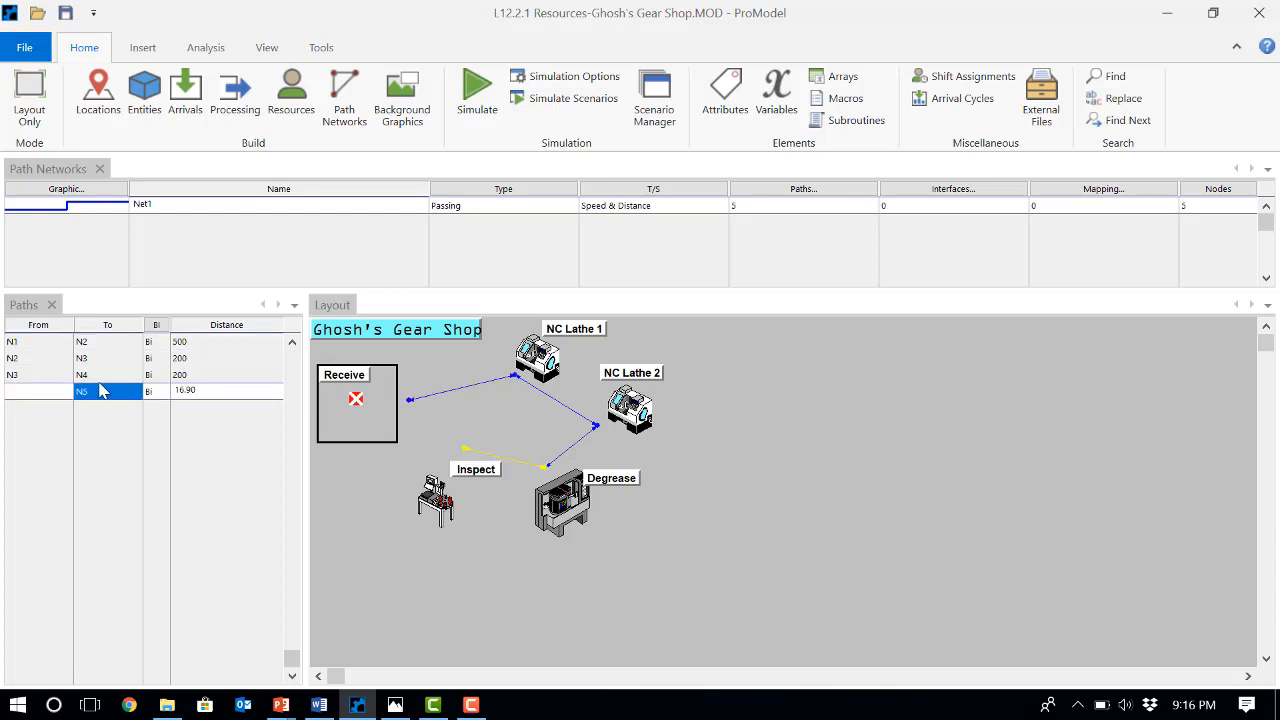
left_click(96, 375)
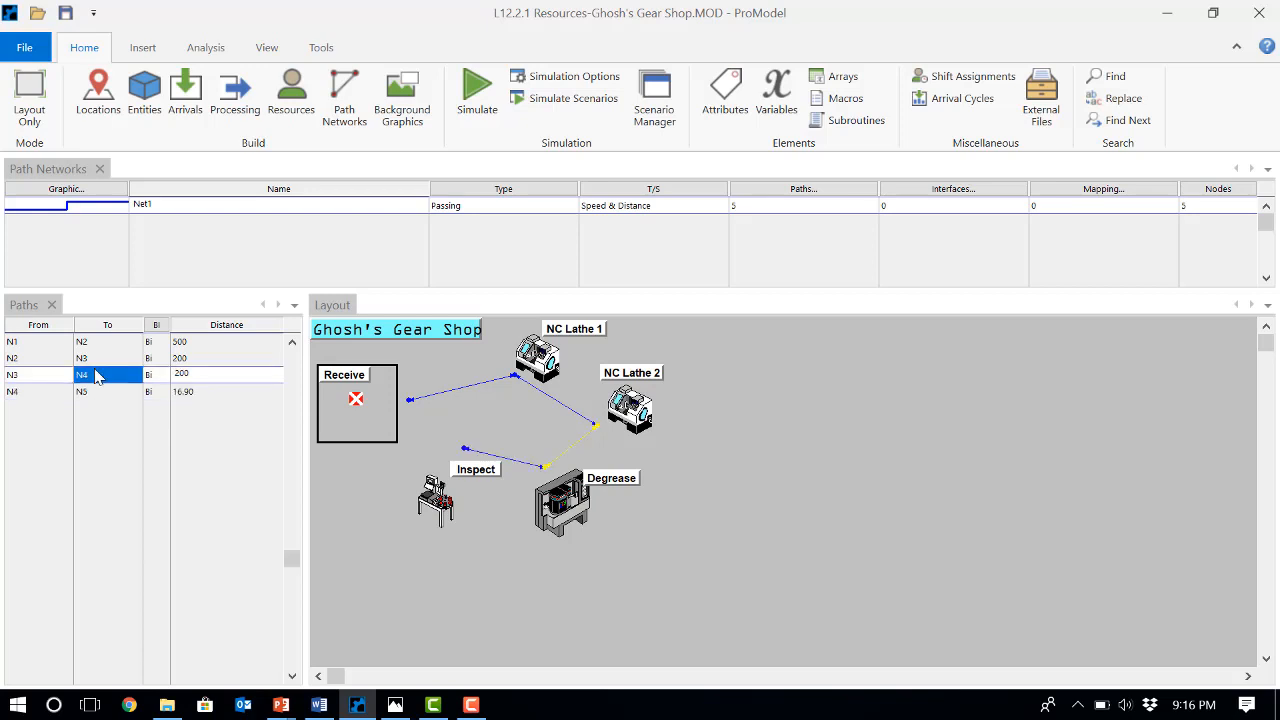
Step: Set the distance of the path from the Degrease node to the Inspect node to 200
left_click(46, 395)
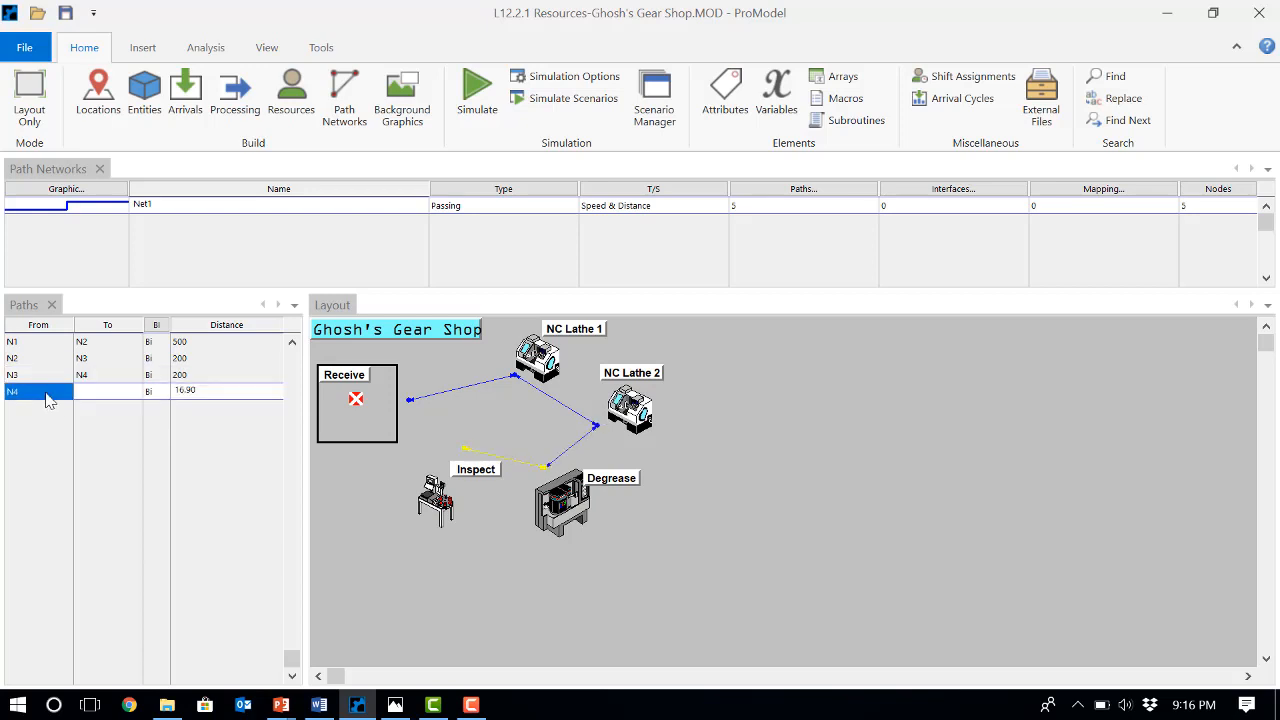
left_click(106, 398)
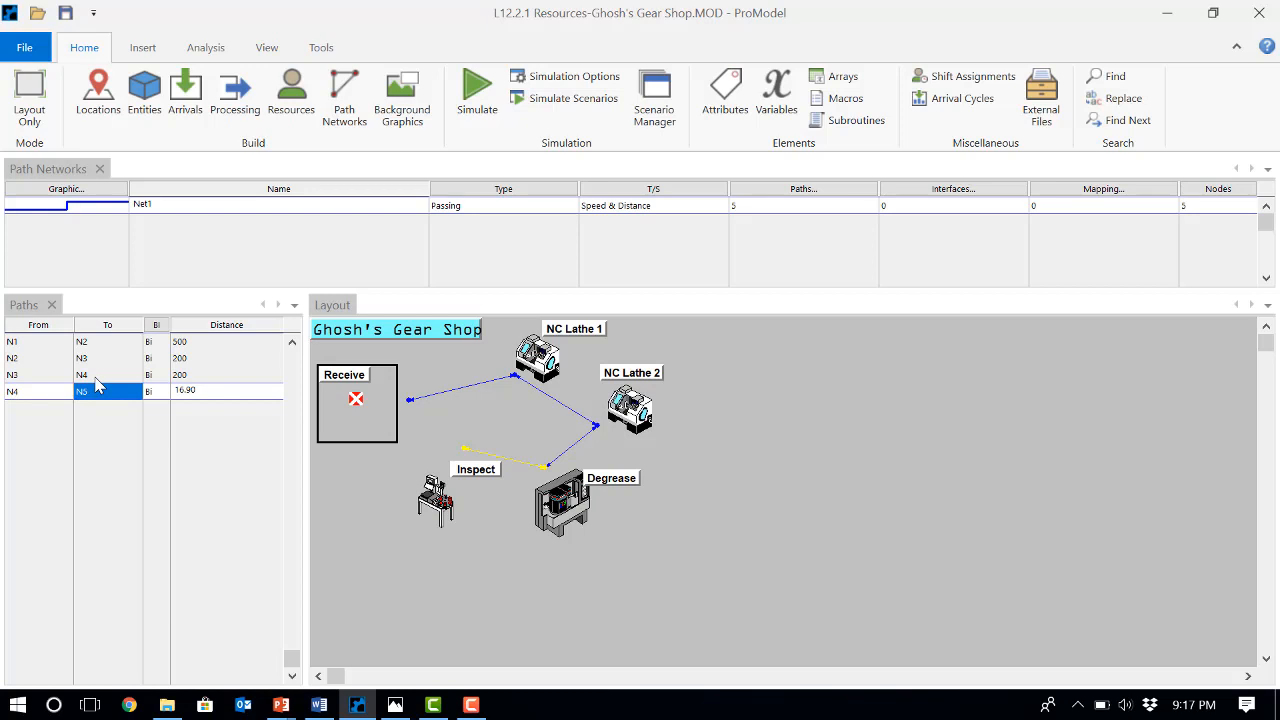
left_click(210, 394)
type("2")
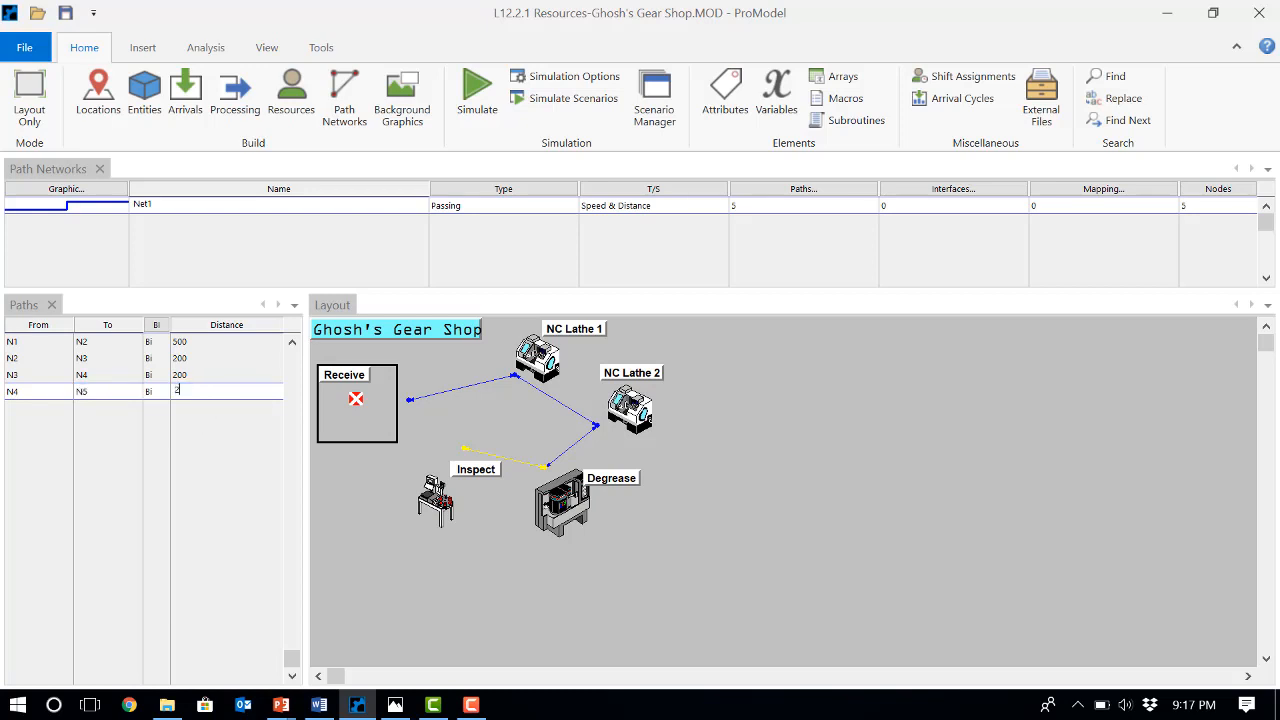
type("00")
key("Return")
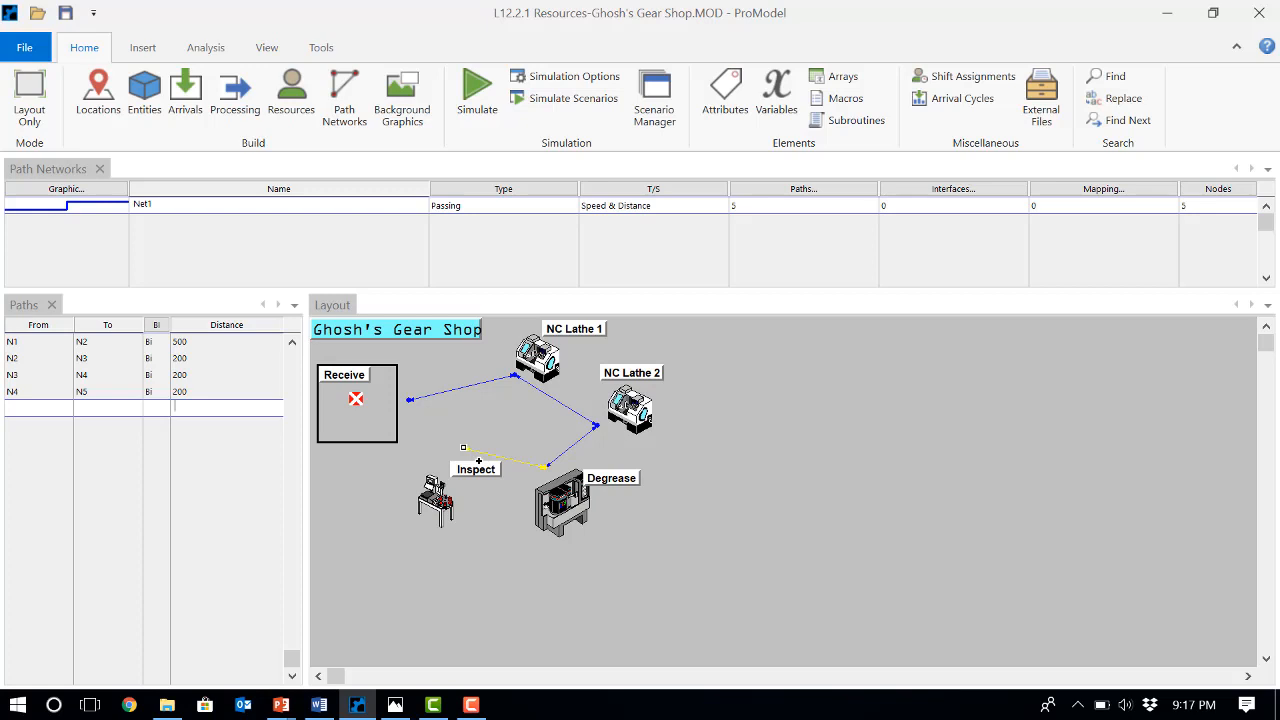
Step: Draw a path from the Inspect node back to the Receive node and set its distance to 500
left_click(463, 447)
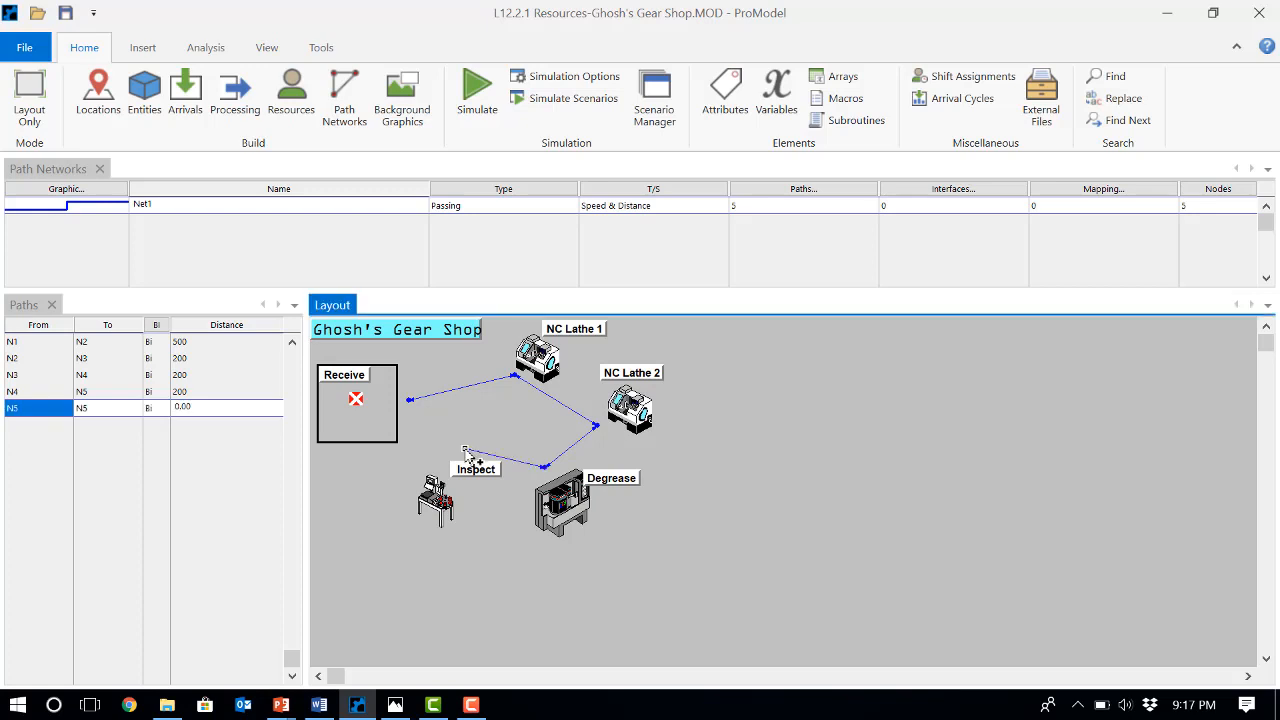
left_click(410, 400)
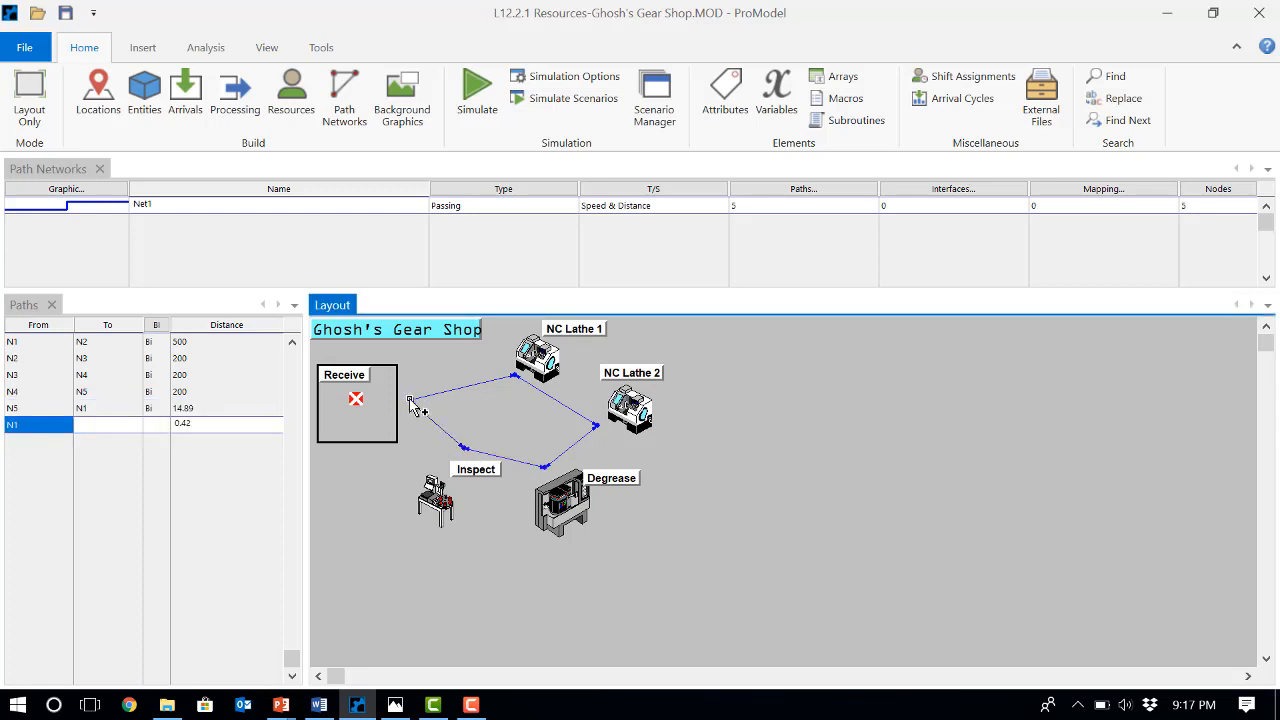
right_click(380, 460)
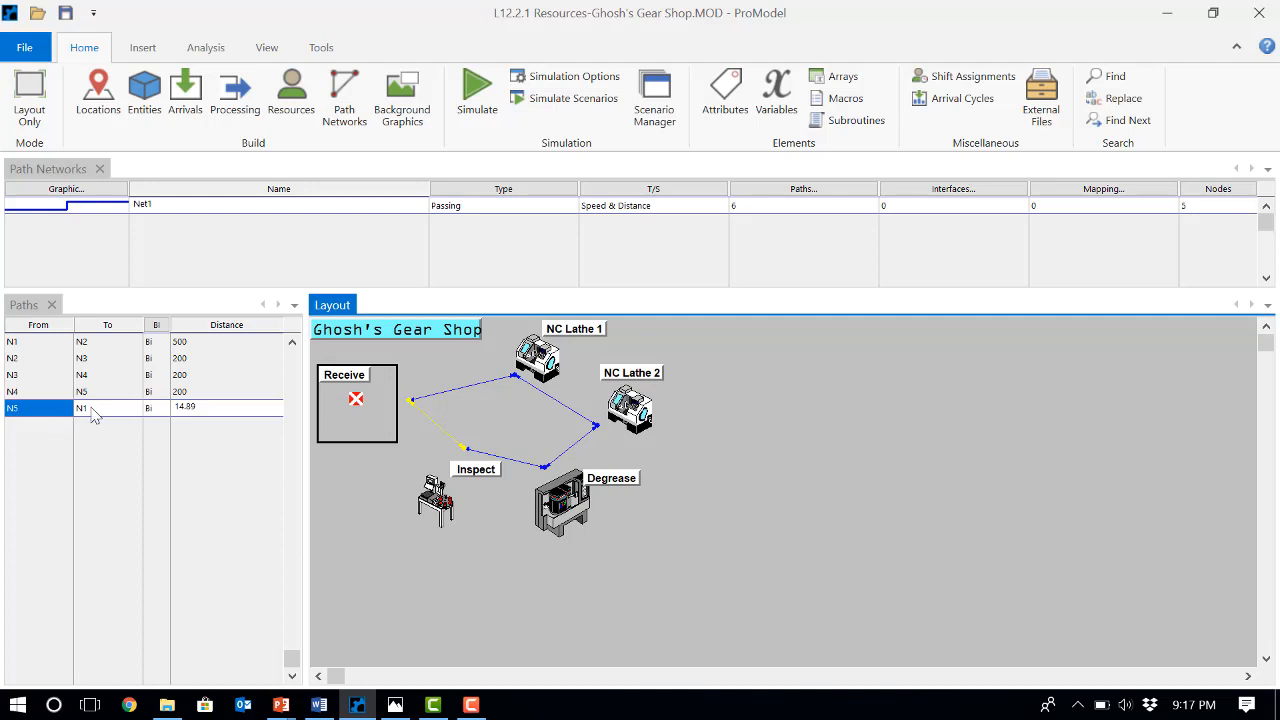
left_click(29, 361)
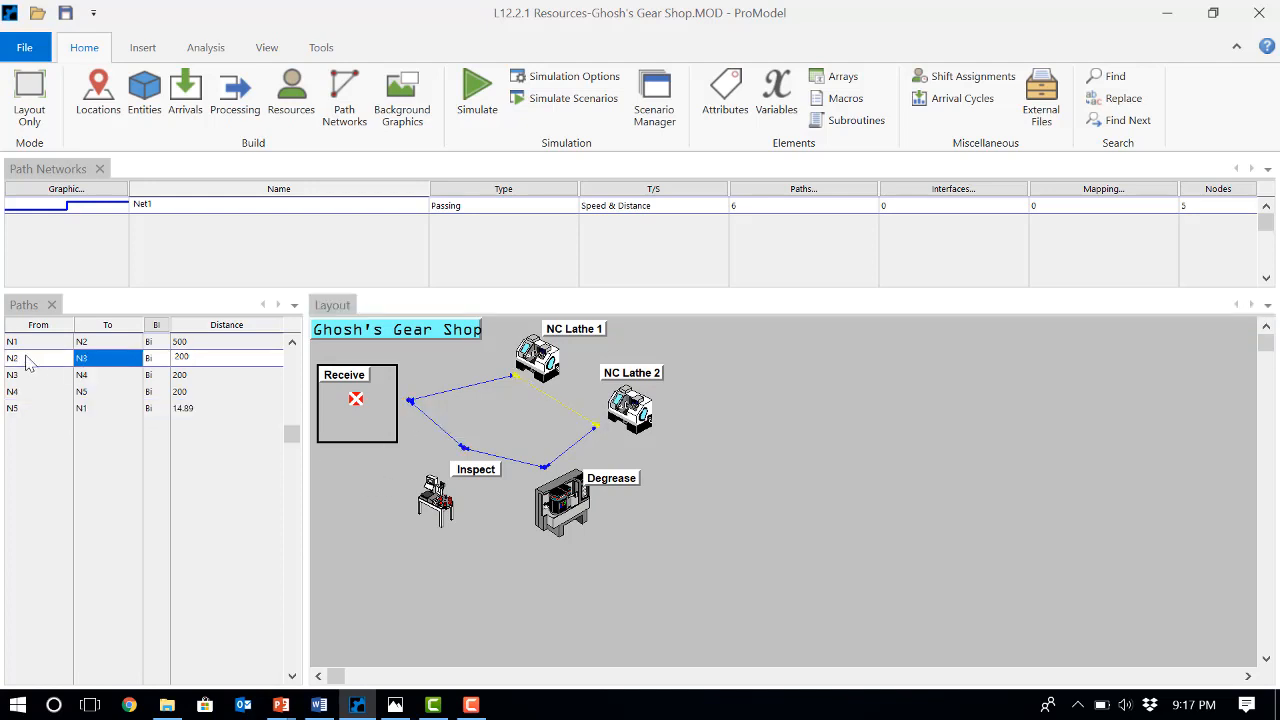
left_click(26, 344)
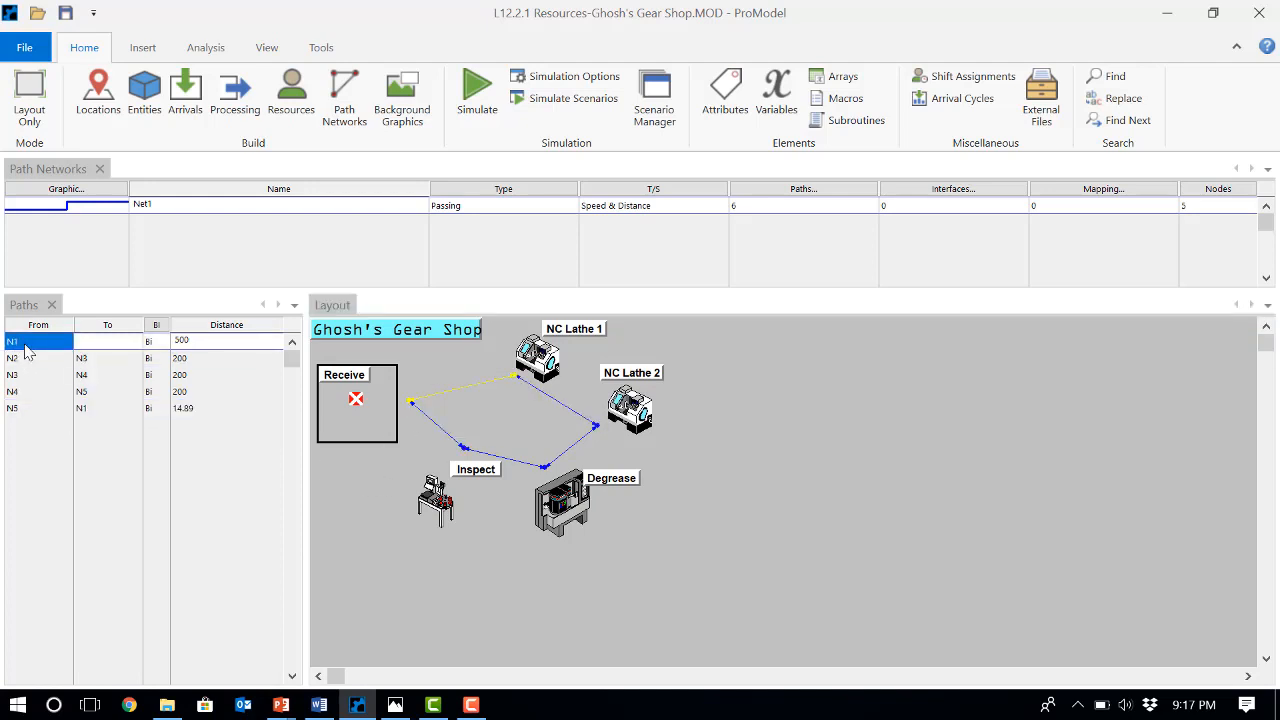
left_click(45, 412)
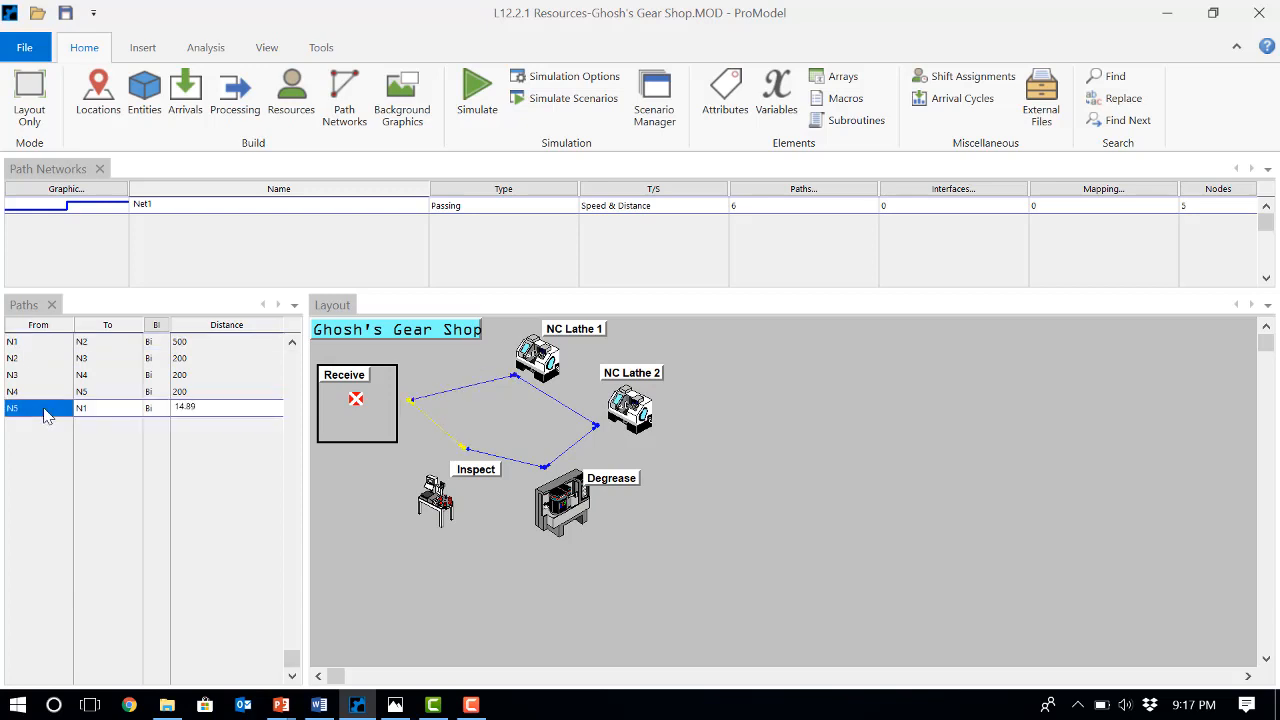
left_click(225, 405)
type("5")
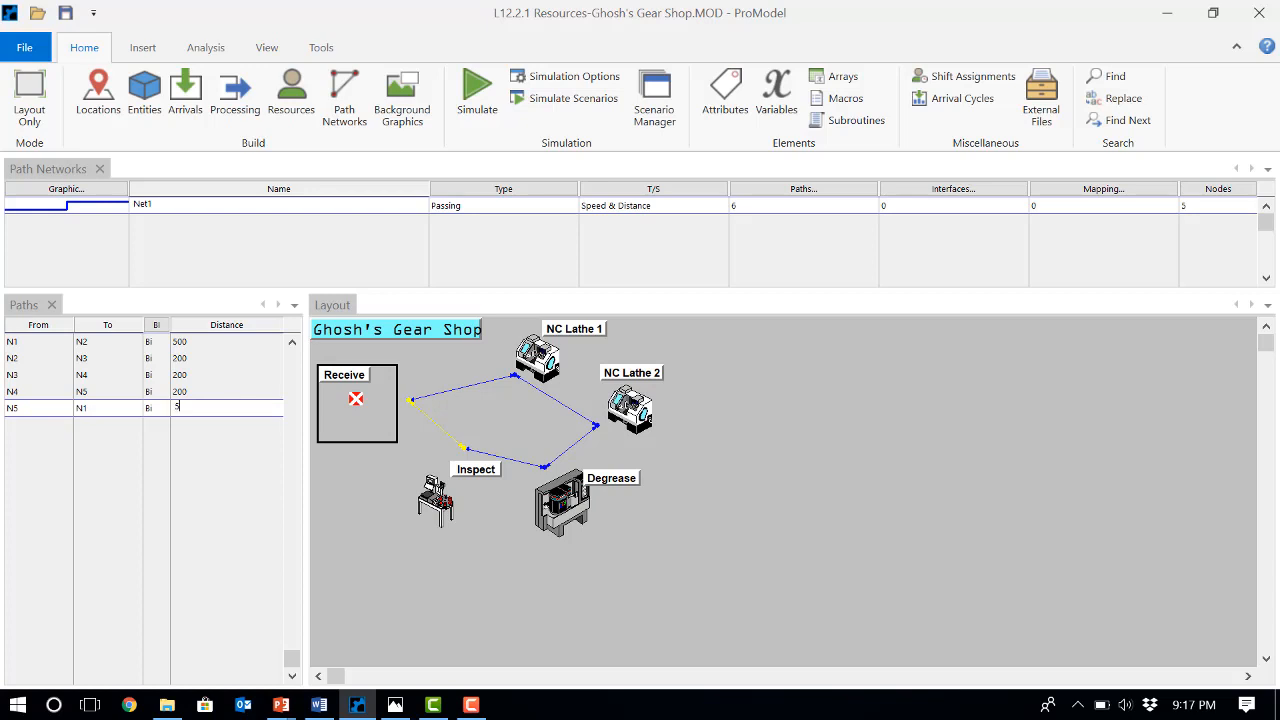
key("Return")
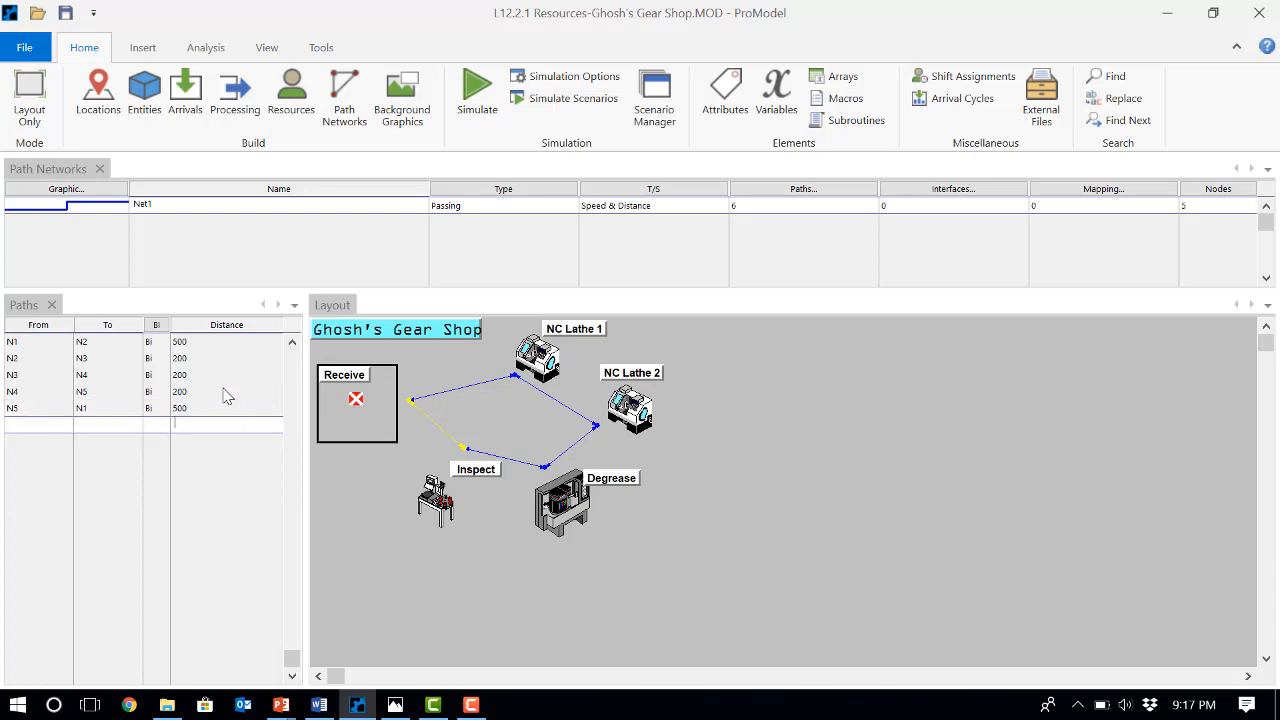
left_click(225, 391)
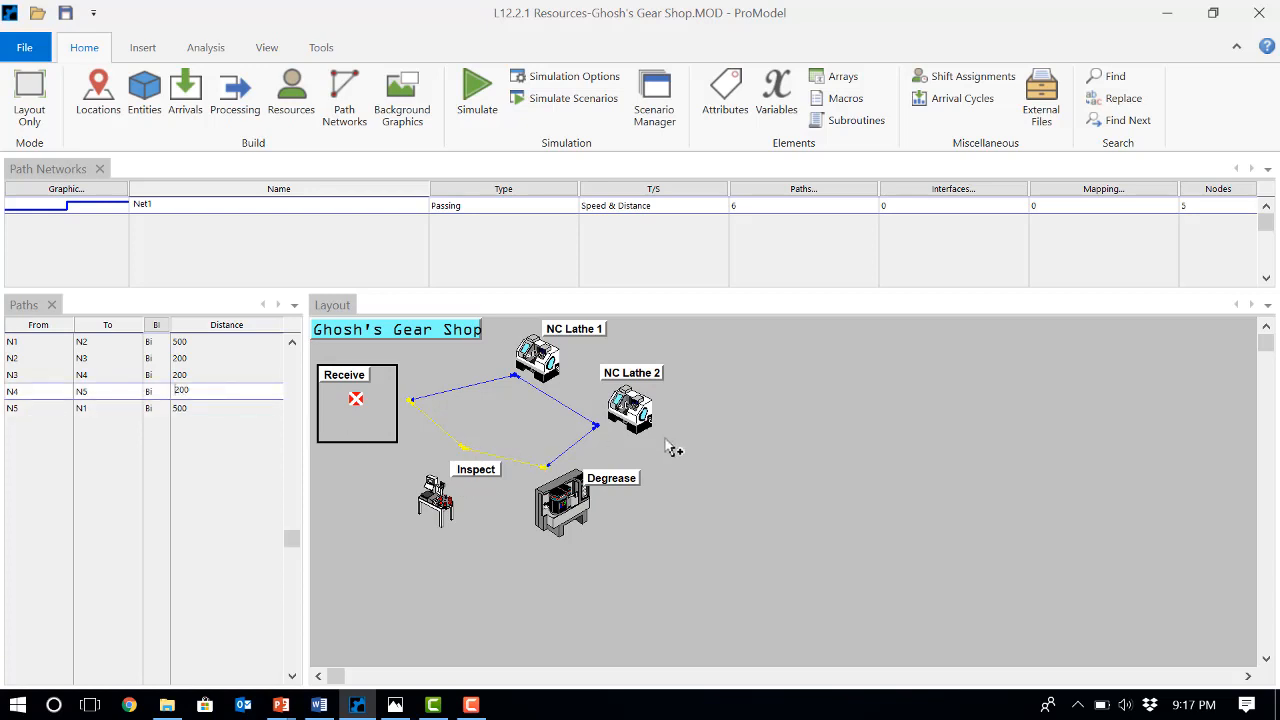
Step: Draw a separate path with one bend in the empty layout area beyond NC Lathe 2 and check its From and To nodes
left_click(716, 450)
left_click(769, 395)
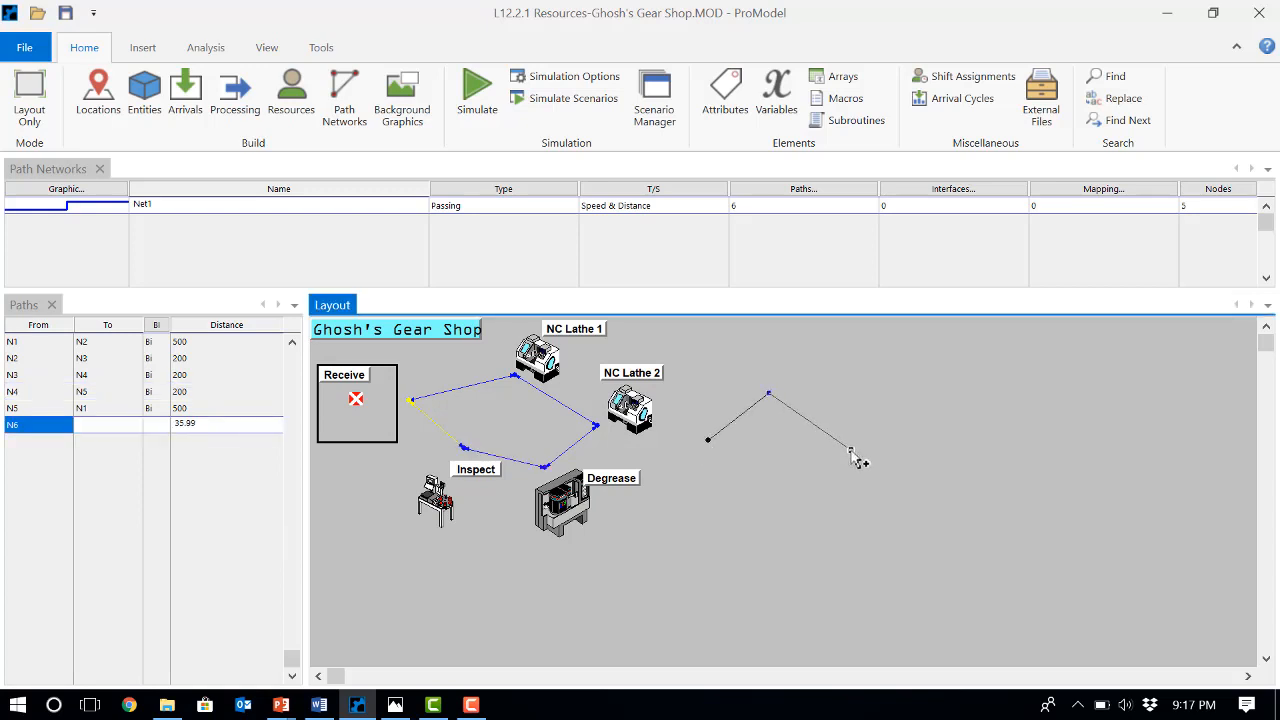
right_click(850, 450)
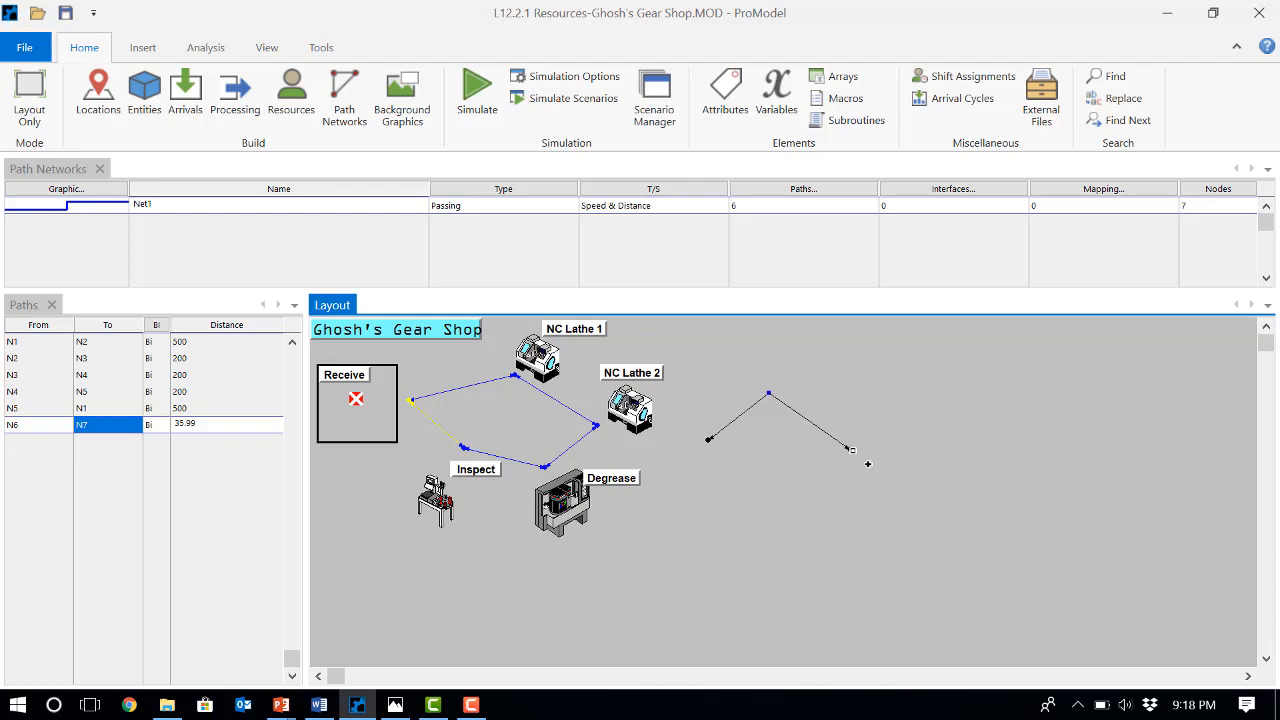
left_click(38, 425)
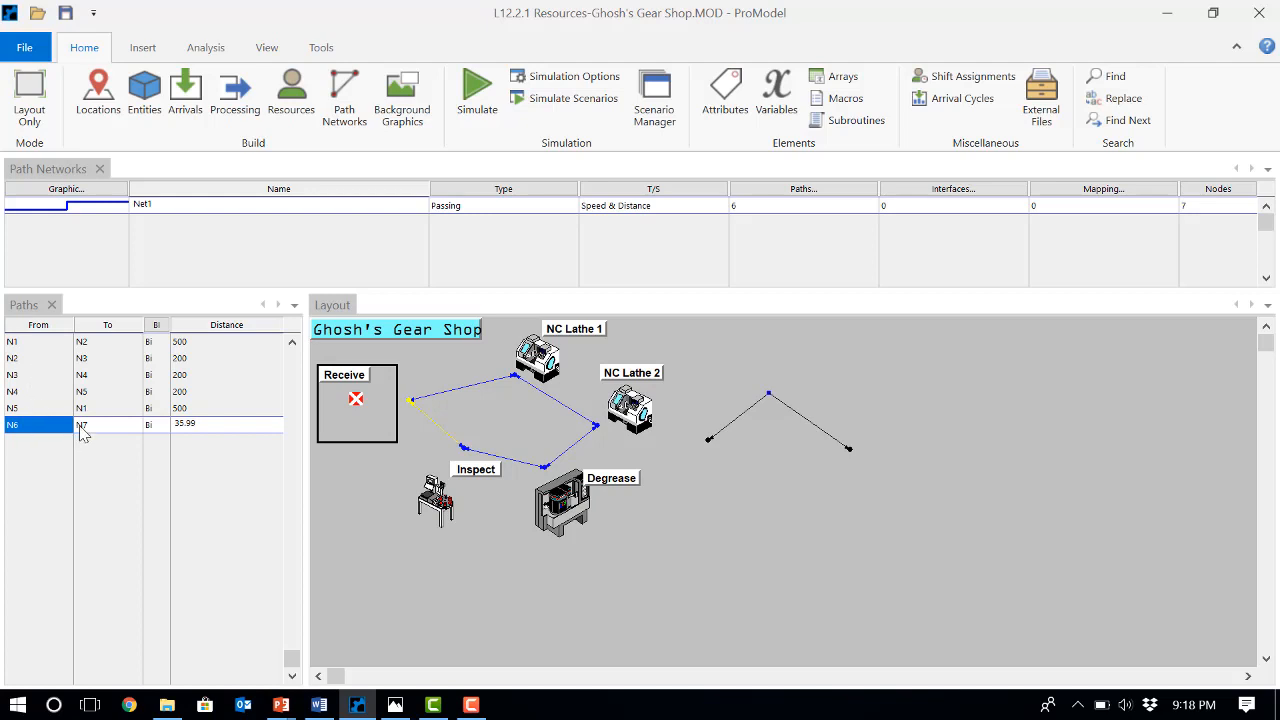
left_click(82, 428)
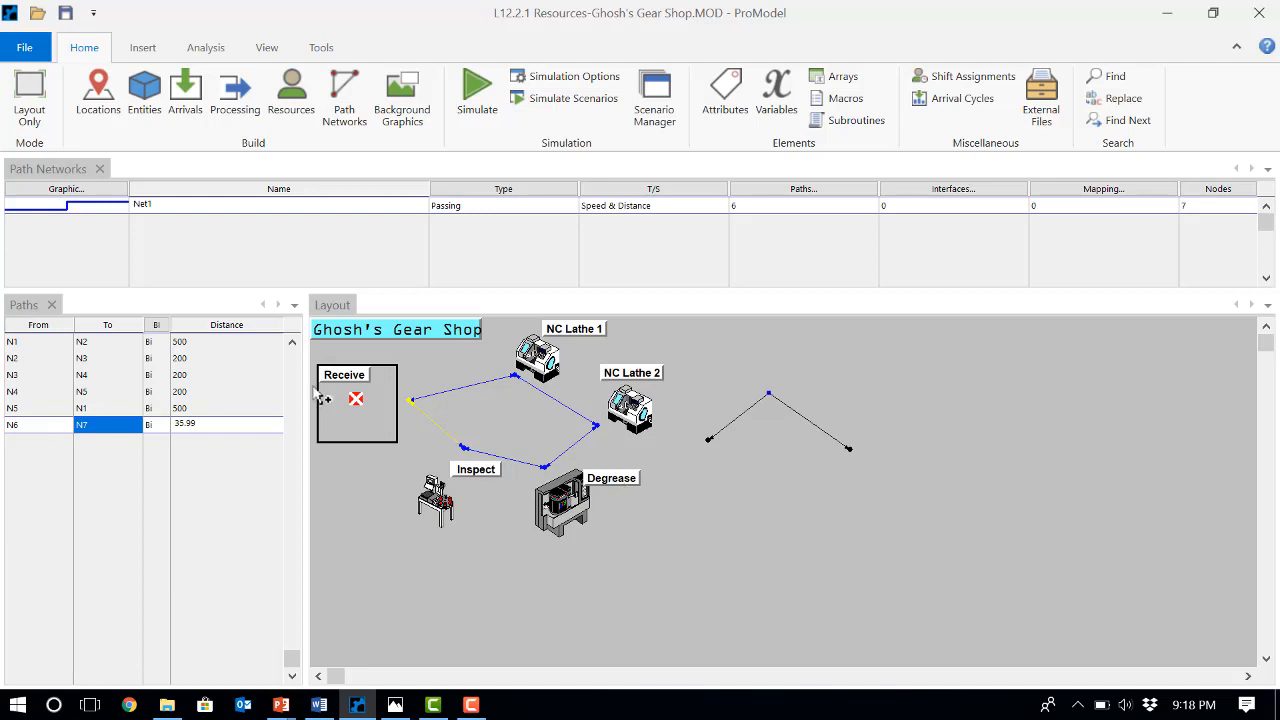
Step: Delete the record of the separate bent path N6 to N7 from the network
left_click(30, 432)
right_click(31, 433)
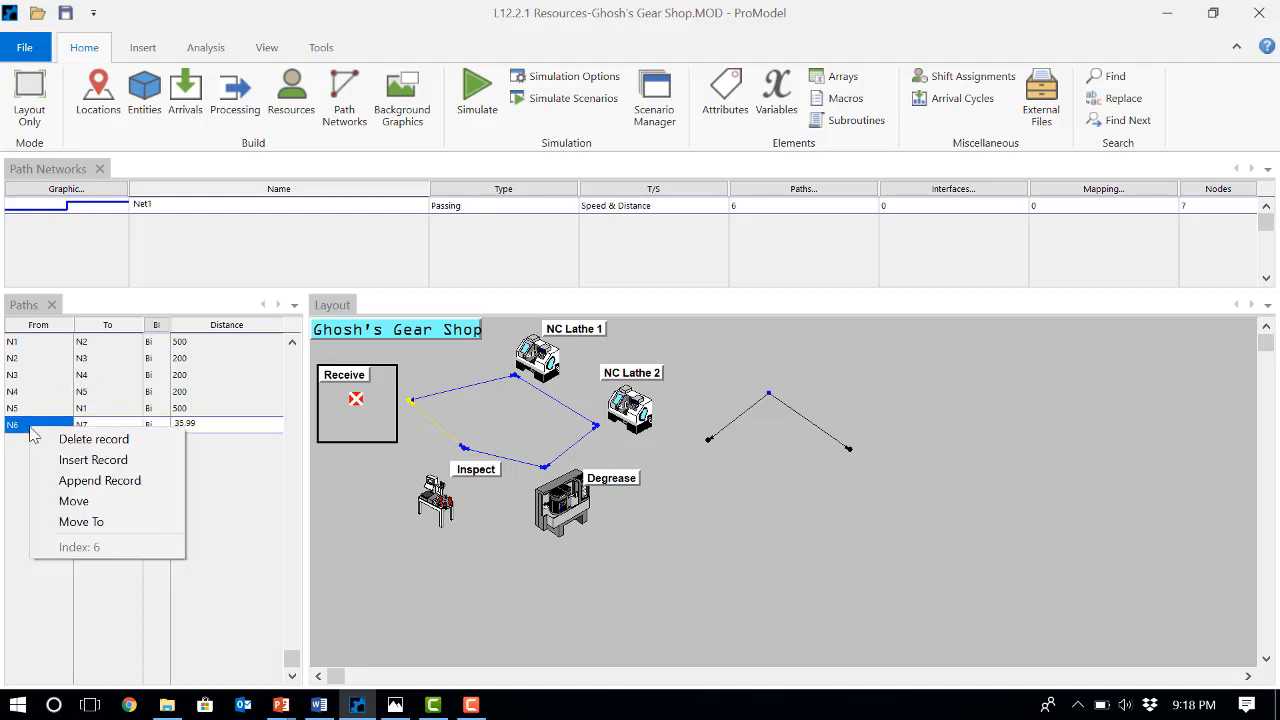
left_click(83, 440)
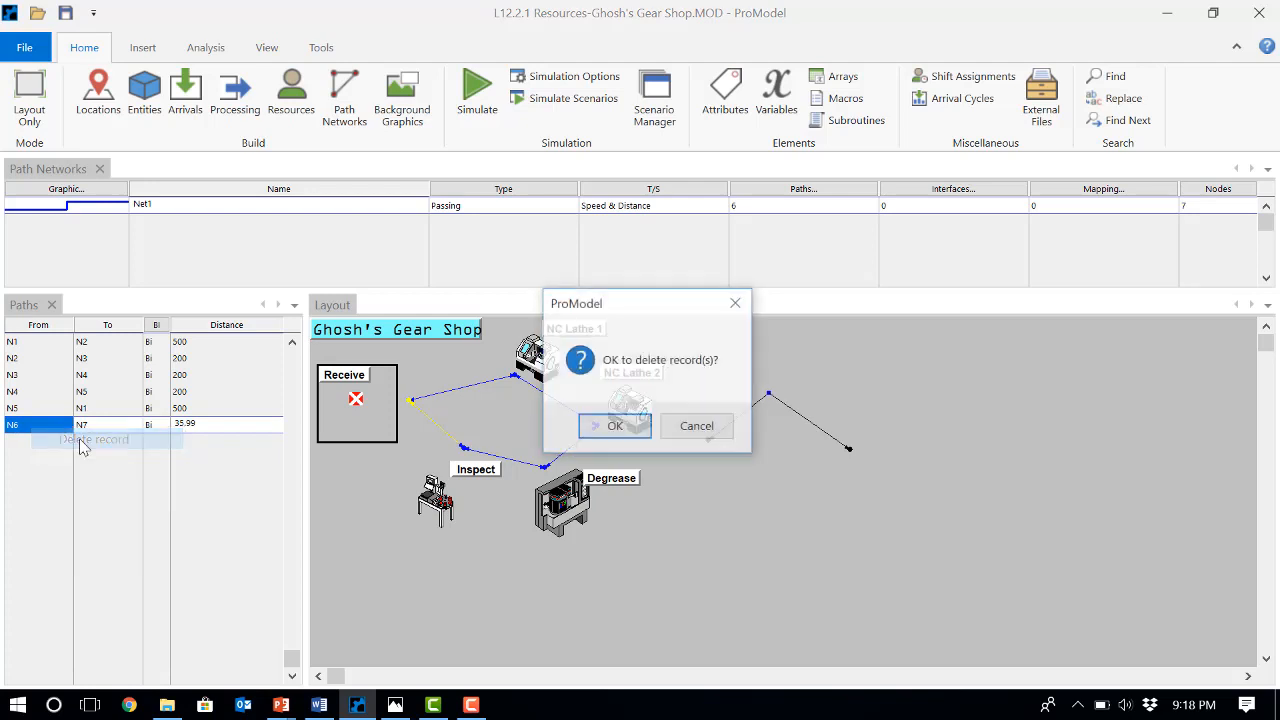
left_click(612, 427)
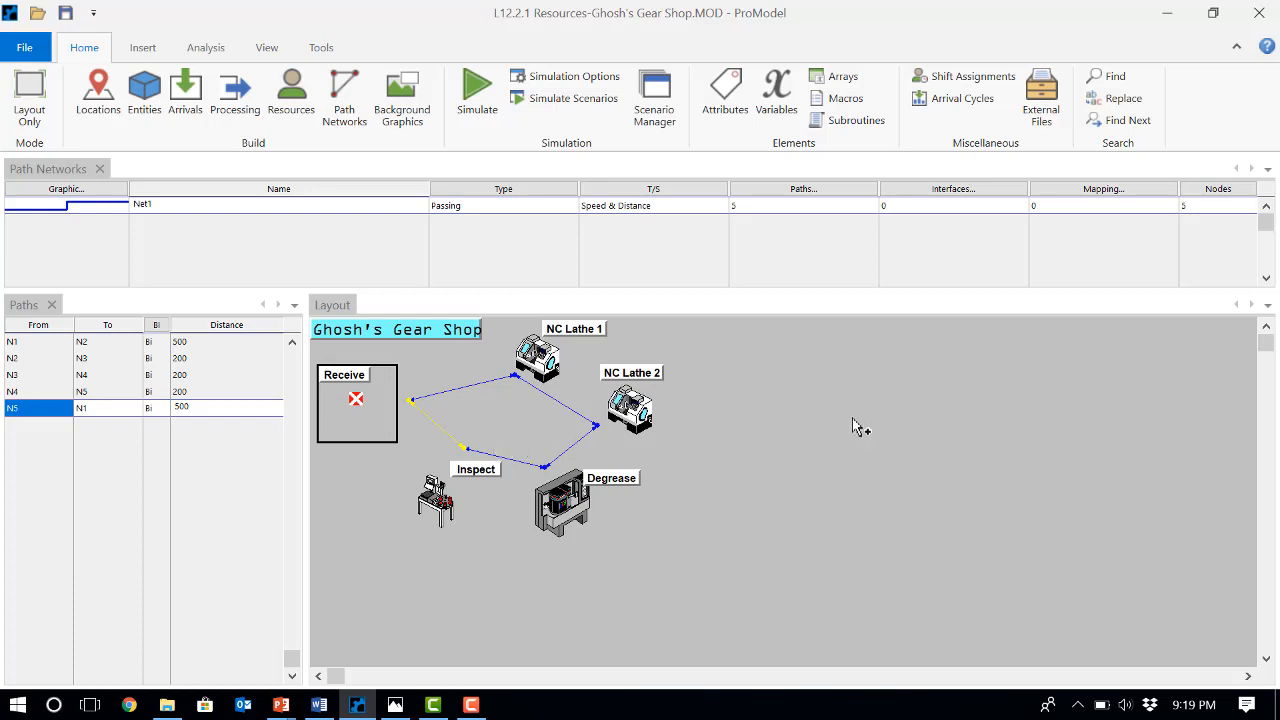
Step: Create interfaces linking nodes N1 through N5 to Receive, NC Lathe 1, NC Lathe 2, Degrease and Inspect respectively
left_click(912, 200)
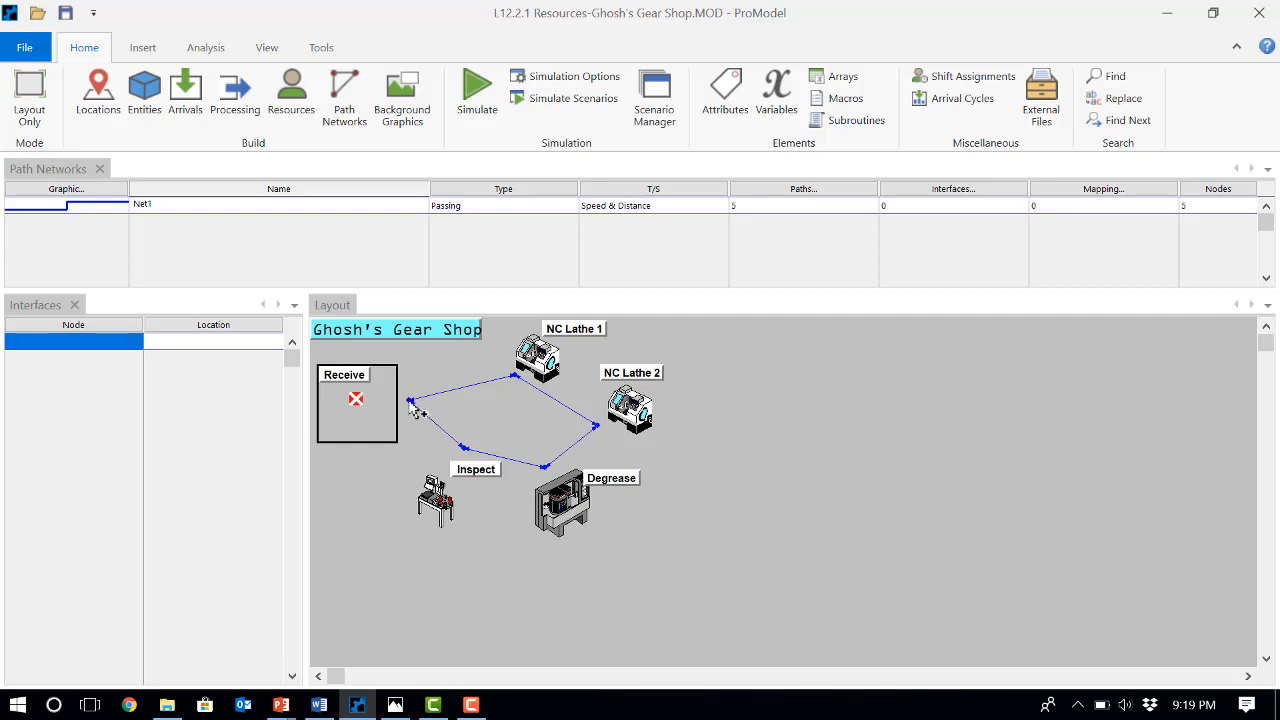
left_click(410, 401)
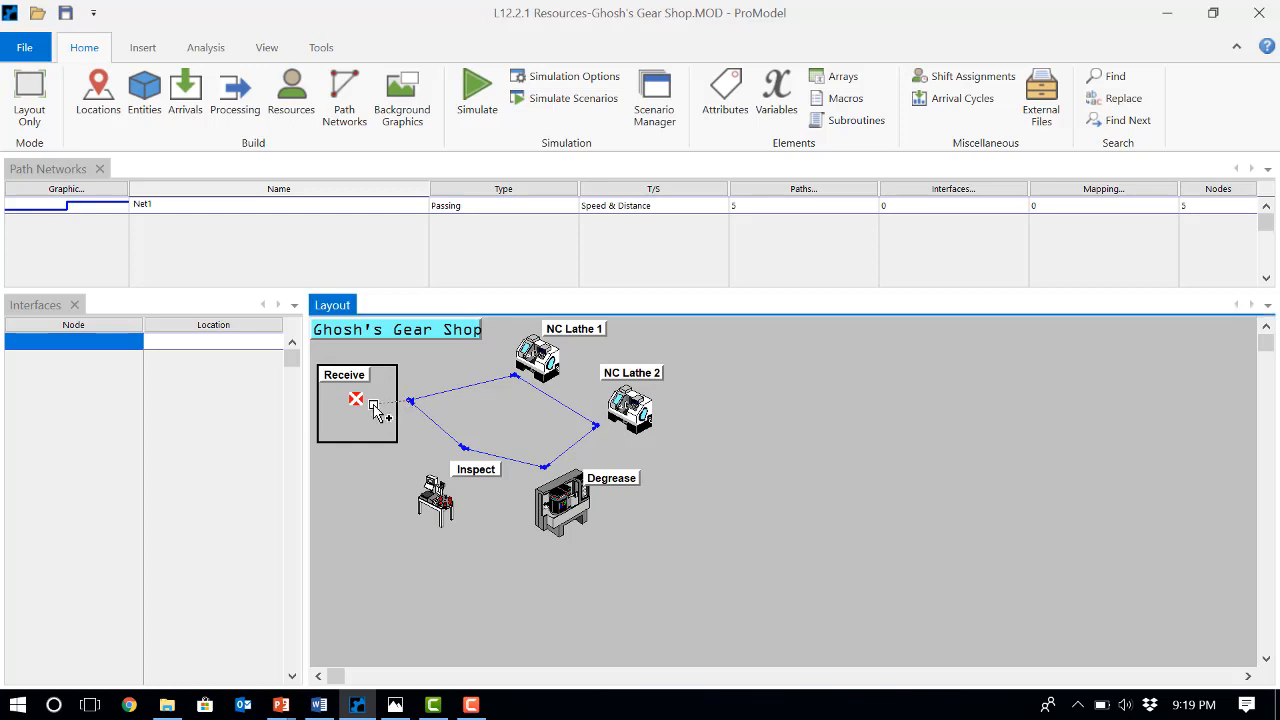
left_click(370, 416)
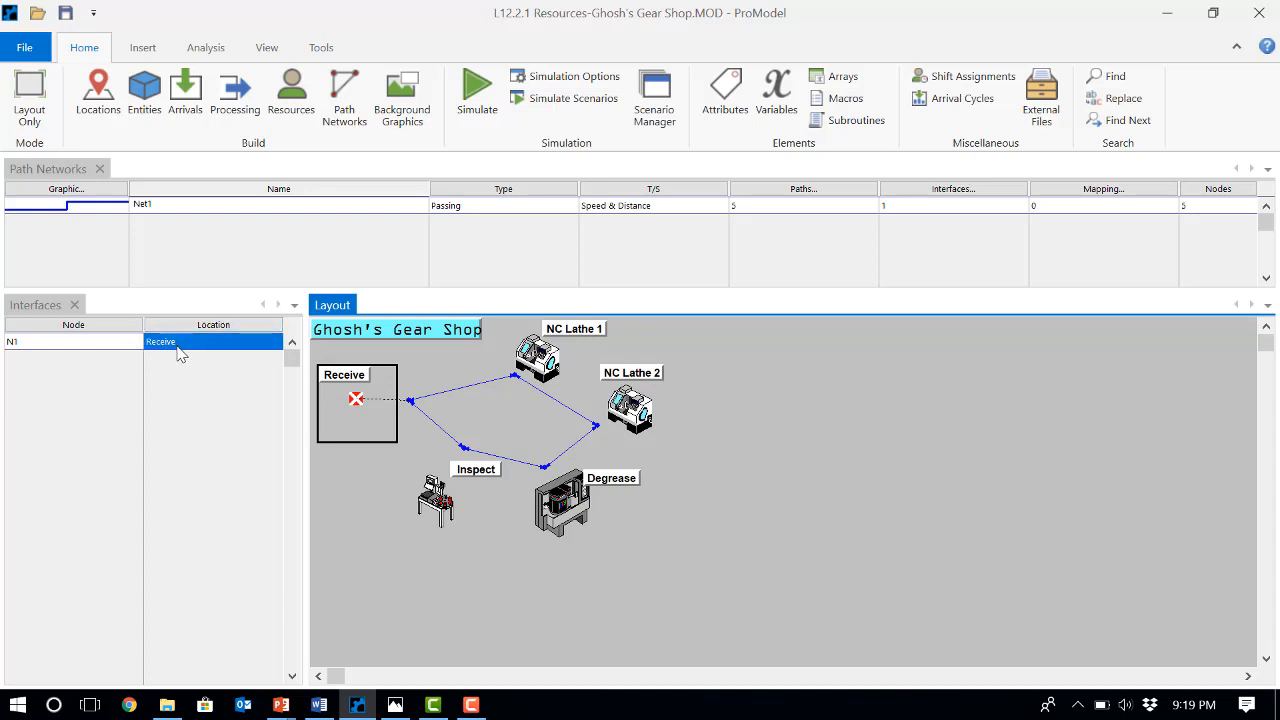
left_click(516, 380)
left_click(520, 384)
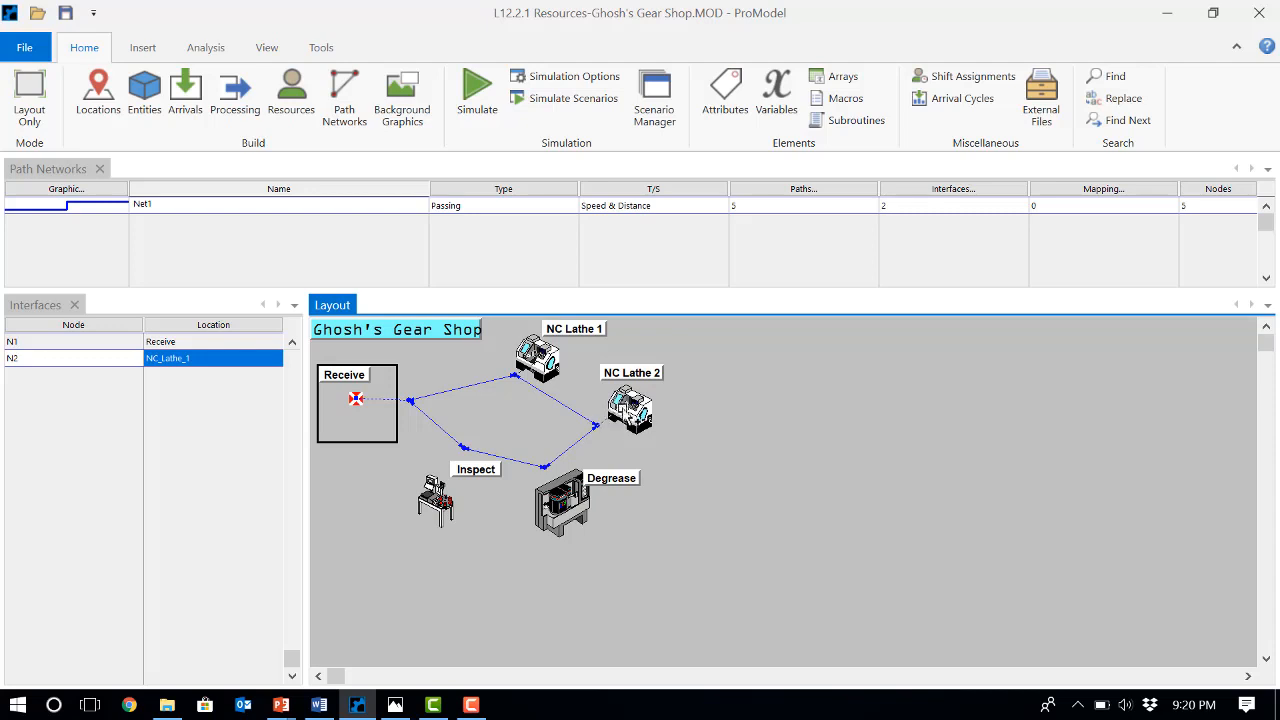
left_click(615, 420)
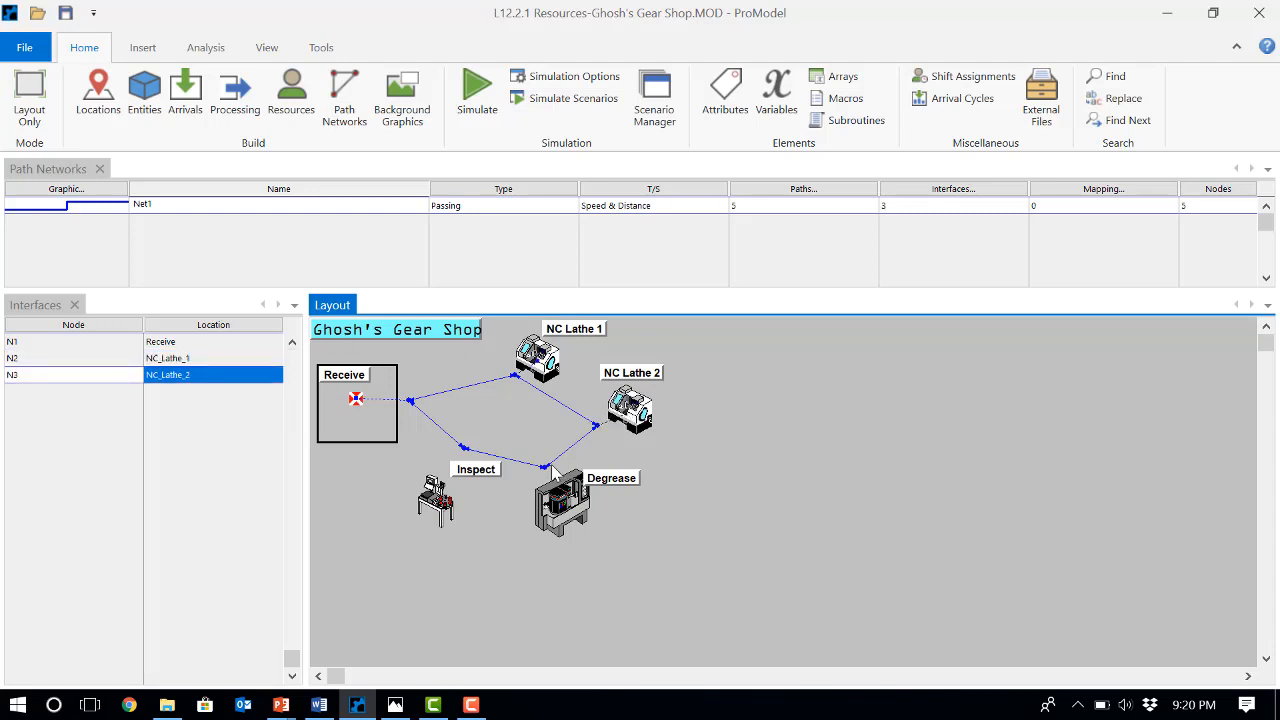
left_click(548, 505)
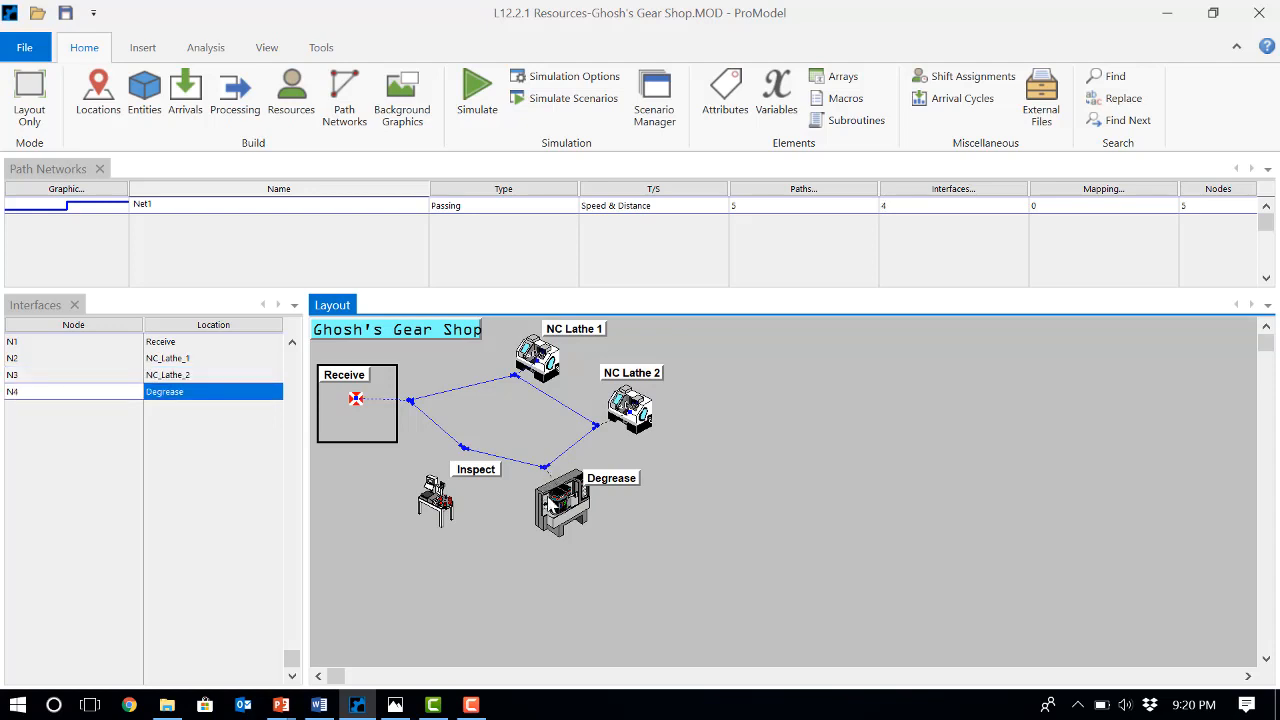
left_click(441, 492)
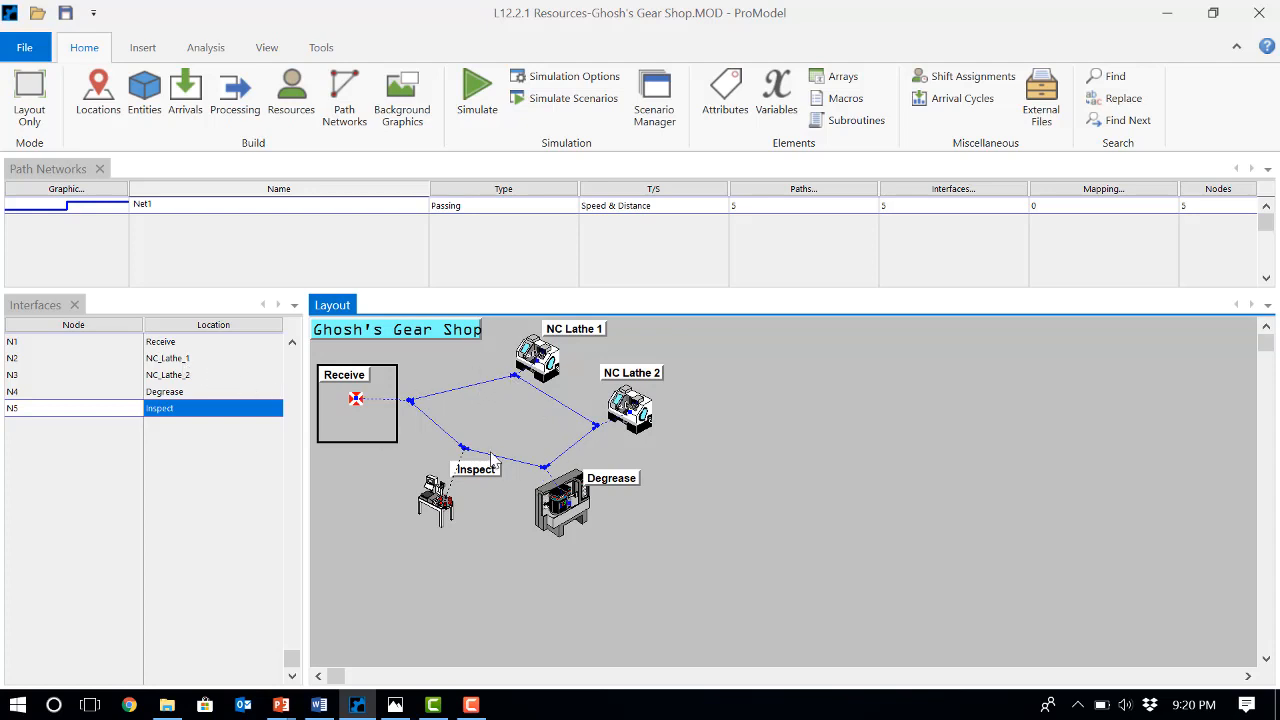
Step: Display the paths of Net1 and change the network's T/S basis to Time
left_click(803, 189)
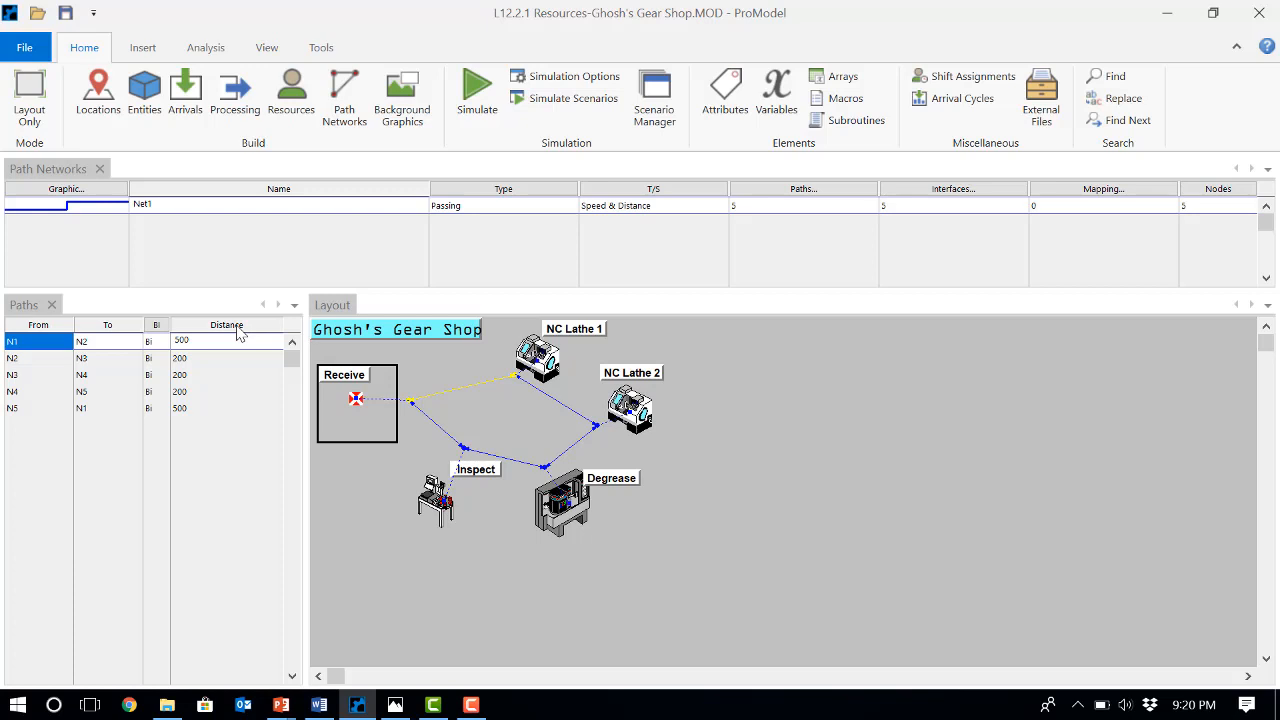
right_click(628, 198)
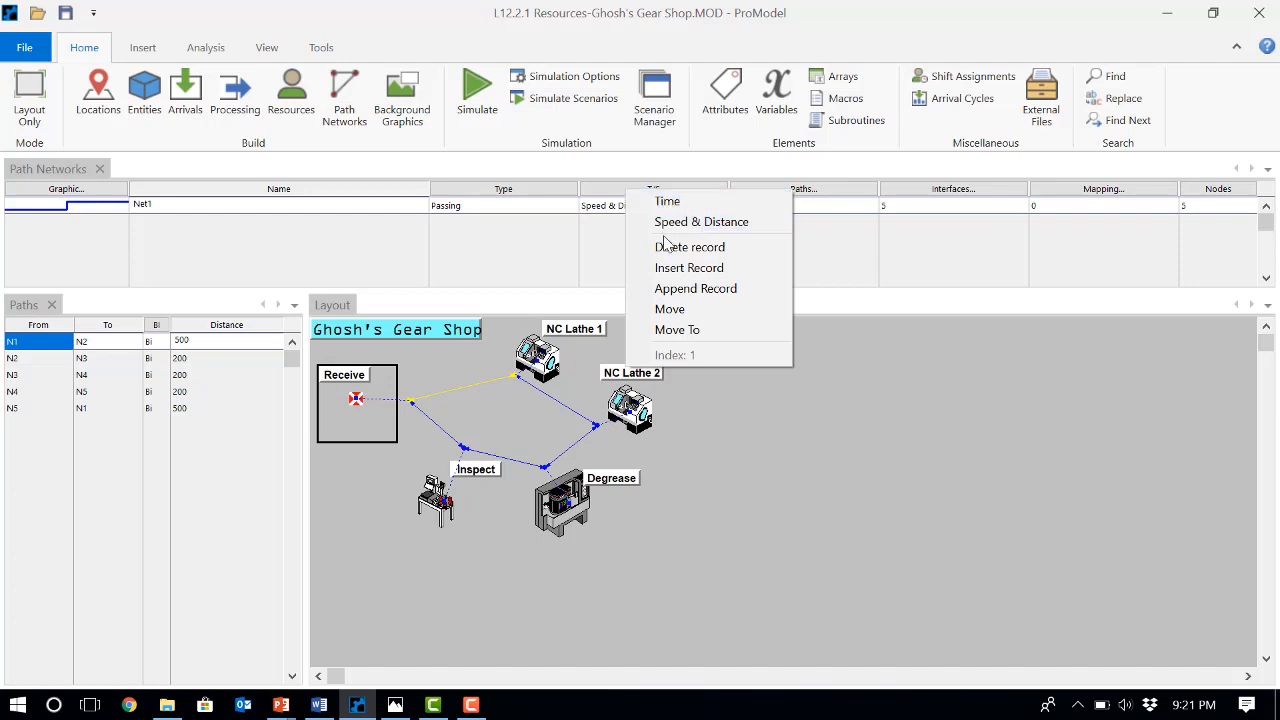
left_click(668, 201)
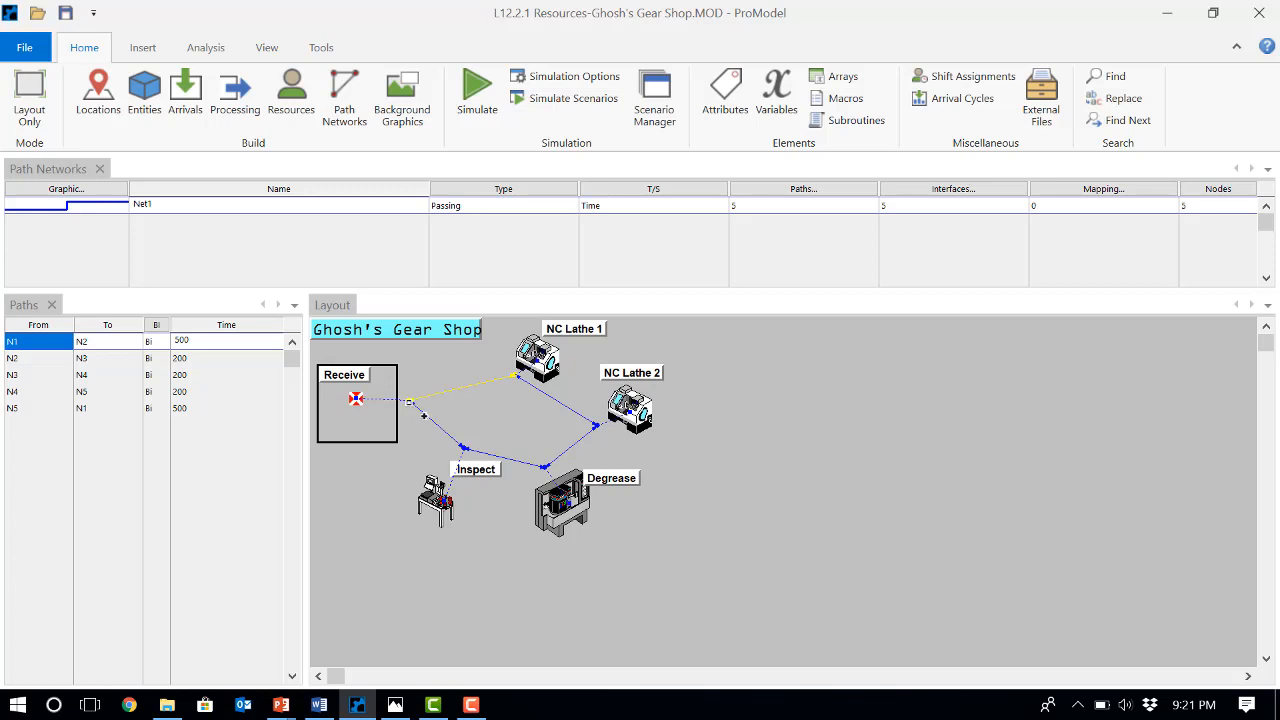
Step: Check the path distances in the Resources.jpg sketch in Photos, and in ProModel set Net1's T/S basis back to Speed & Distance
left_click(396, 705)
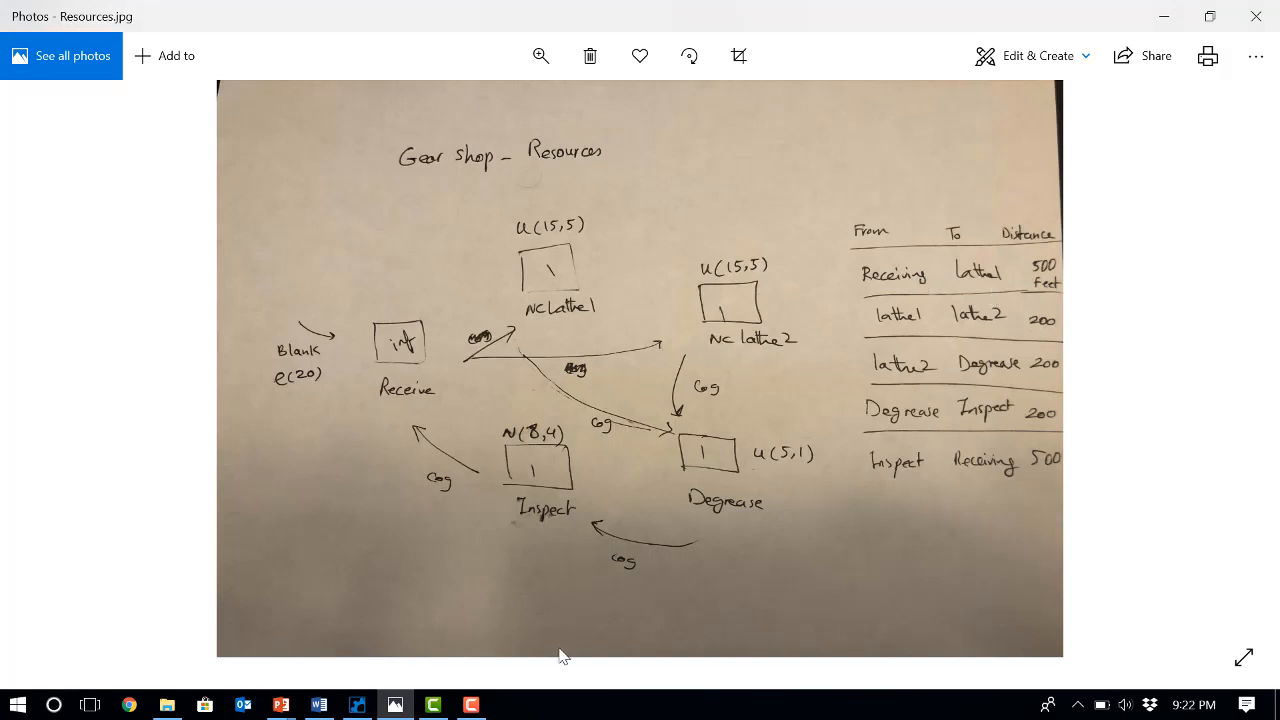
left_click(355, 706)
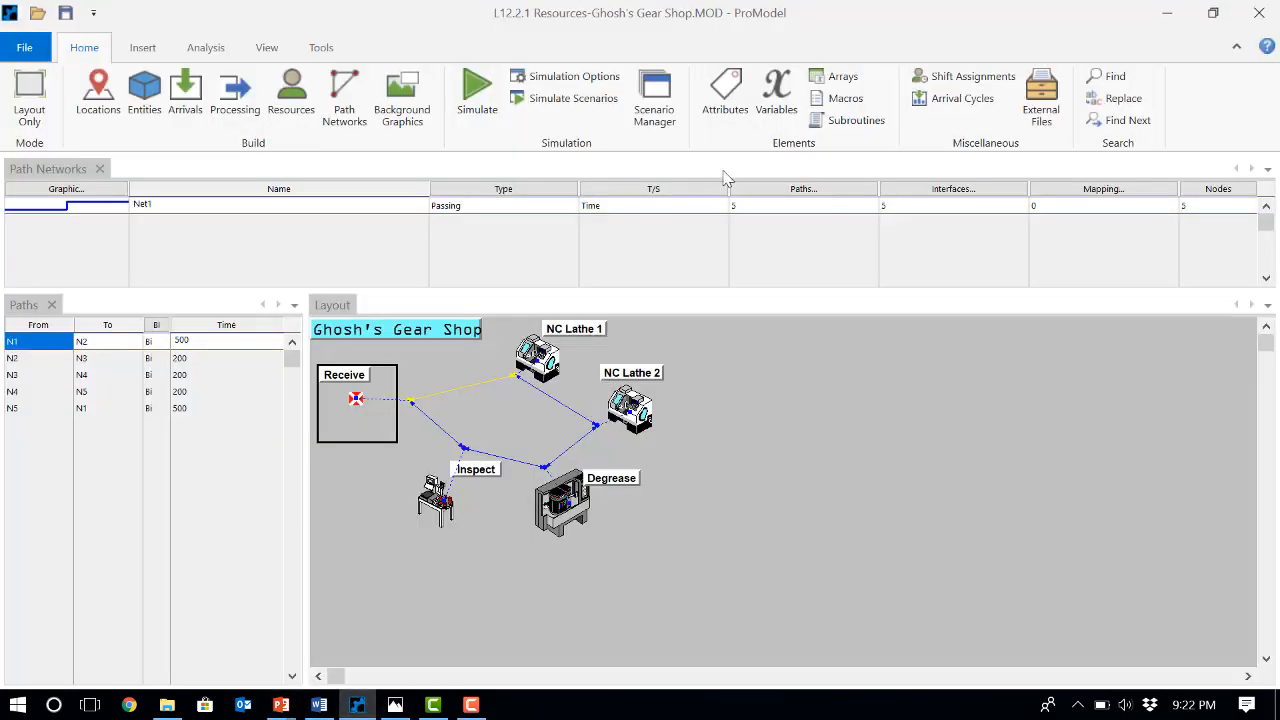
left_click(678, 205)
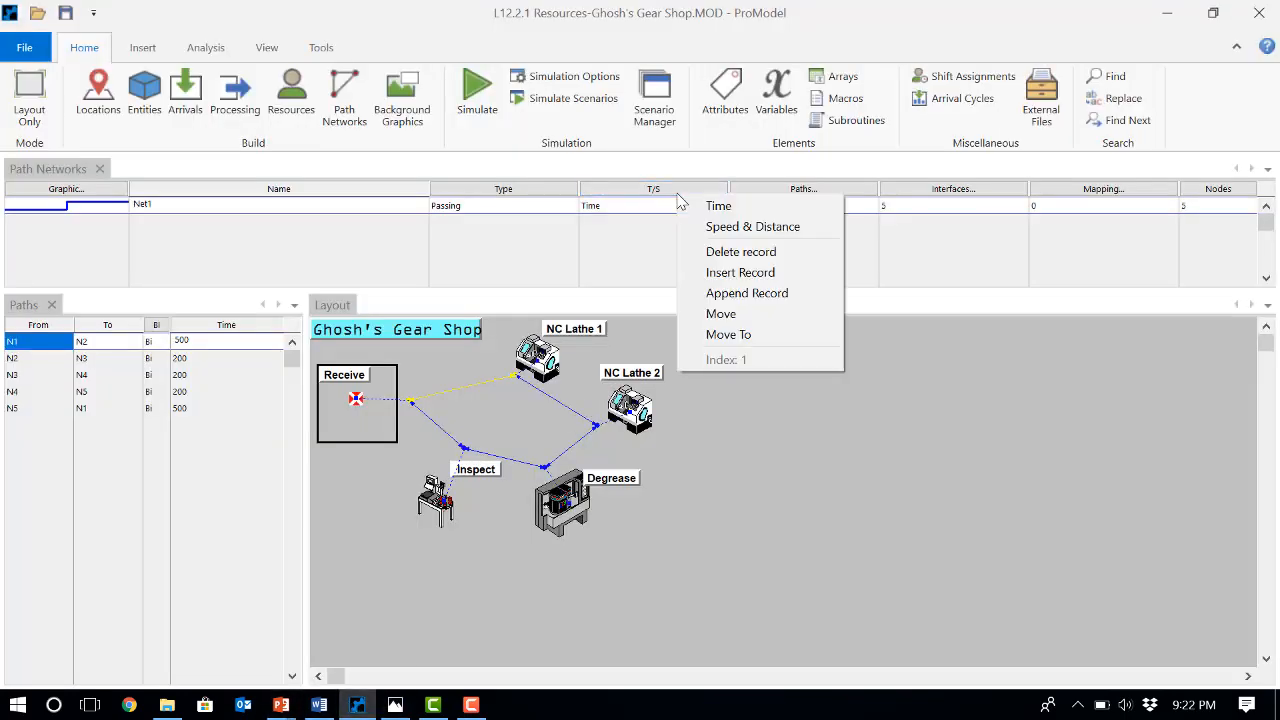
left_click(730, 228)
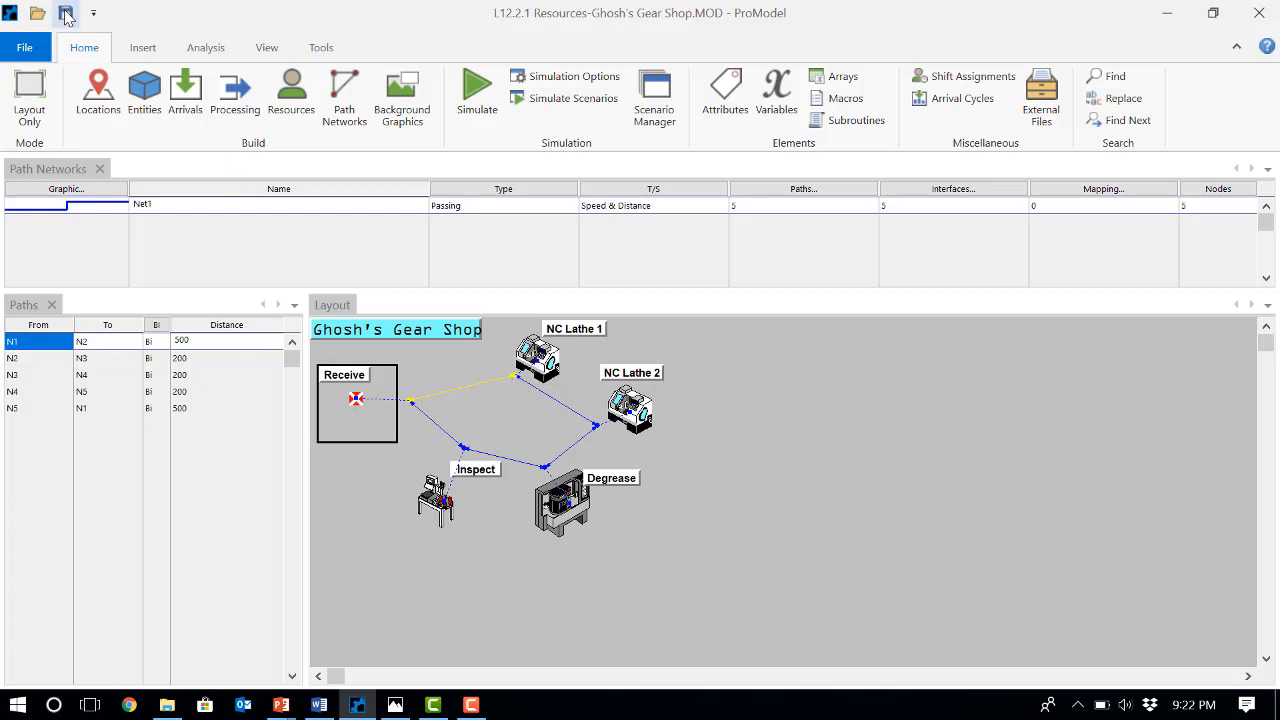
Step: Save a copy of the model as L12.2.1 Resources-Ghosh's Gear Shop2.MOD in the Lab 12 folder
left_click(24, 47)
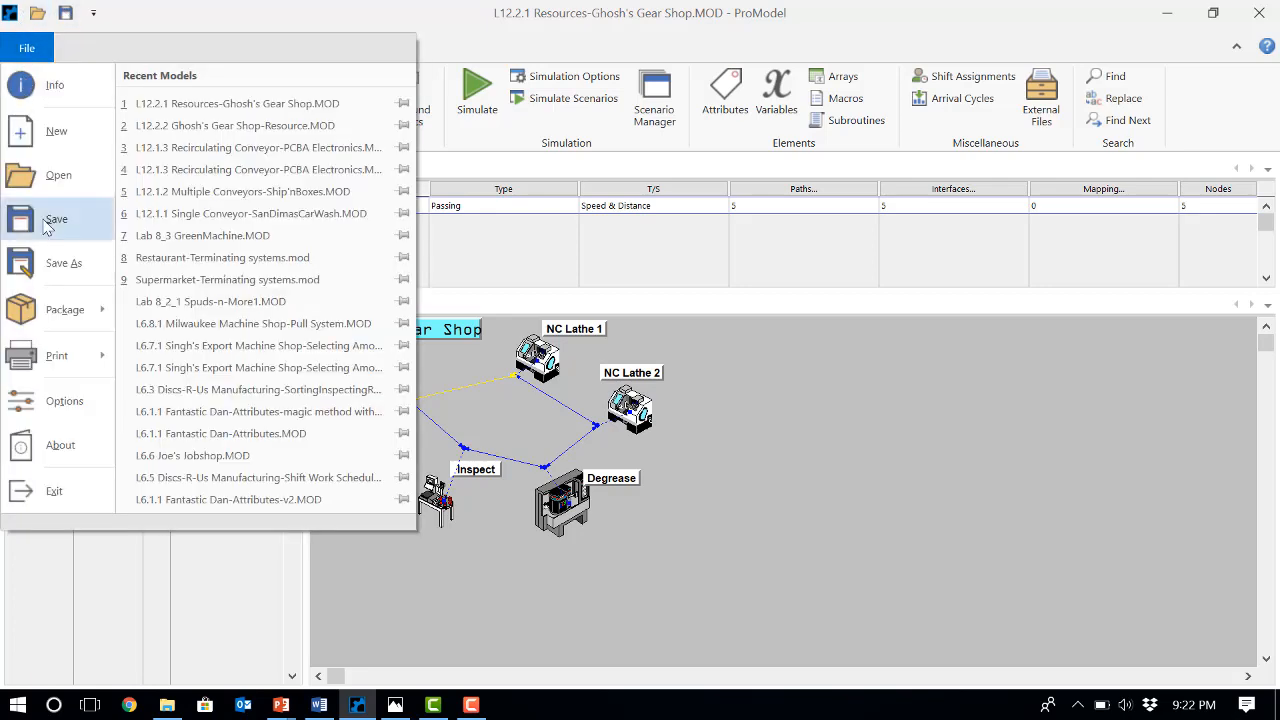
left_click(60, 263)
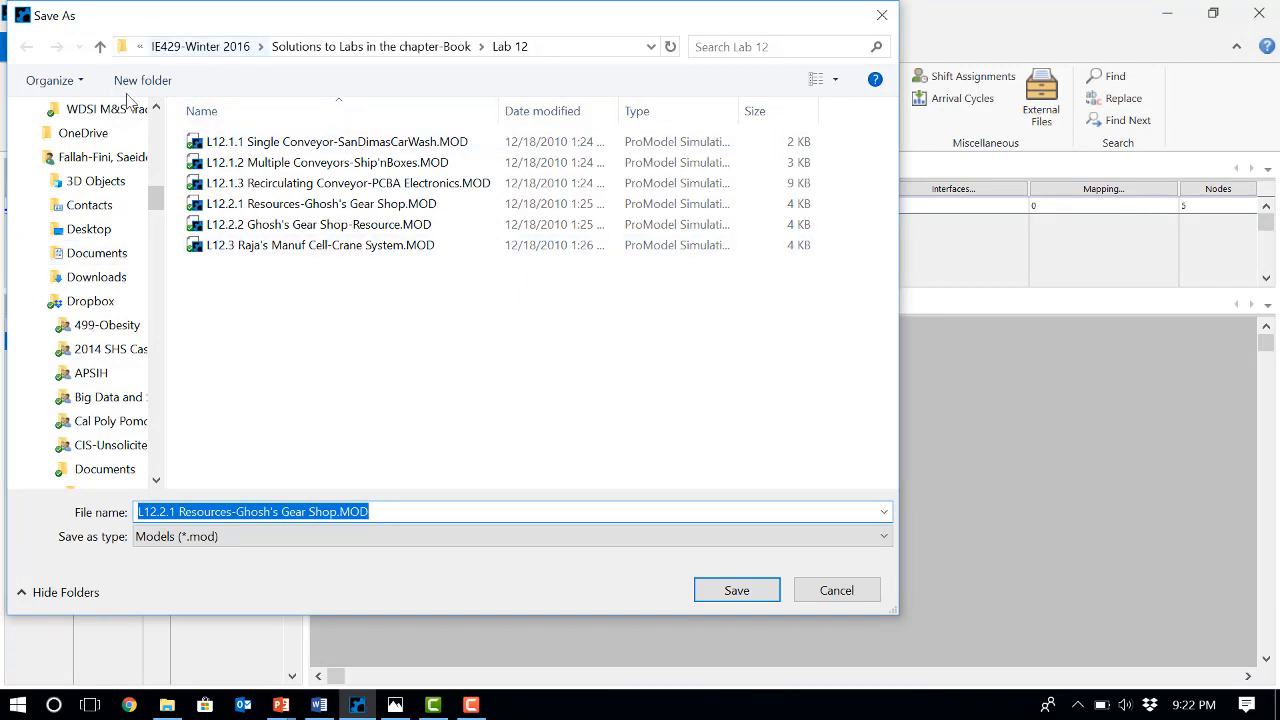
left_click(338, 513)
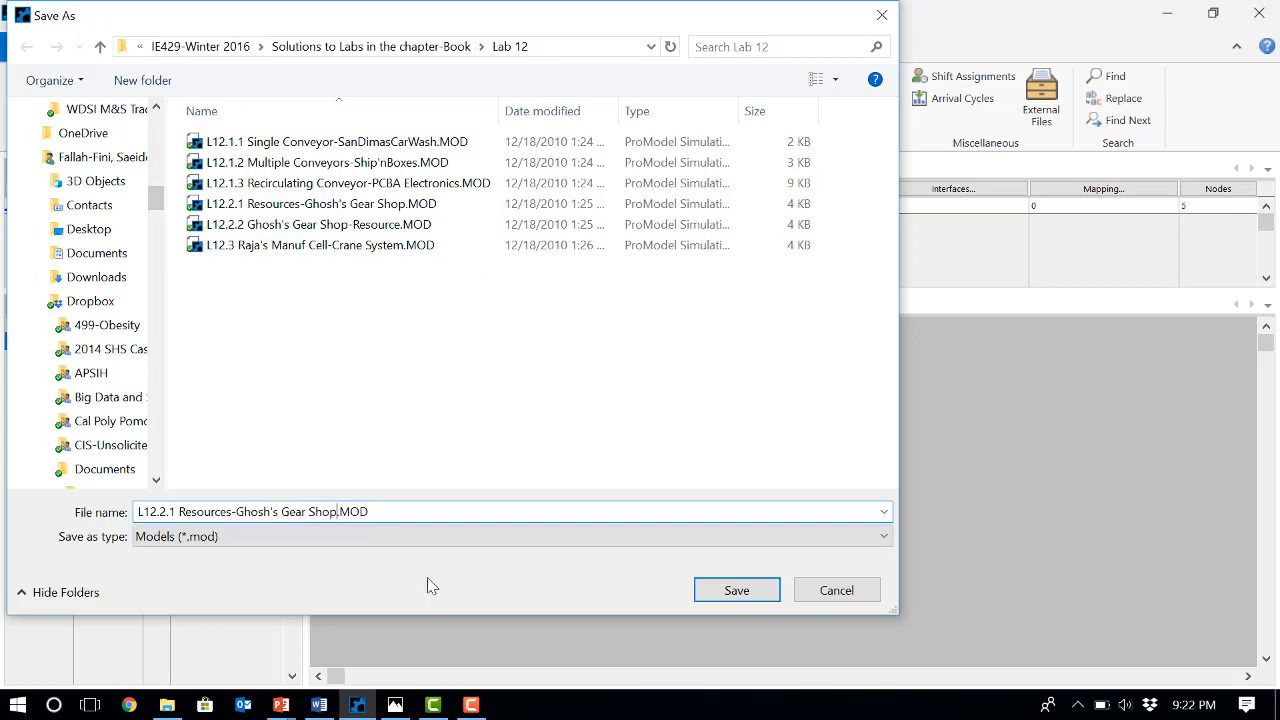
type("2")
left_click(739, 597)
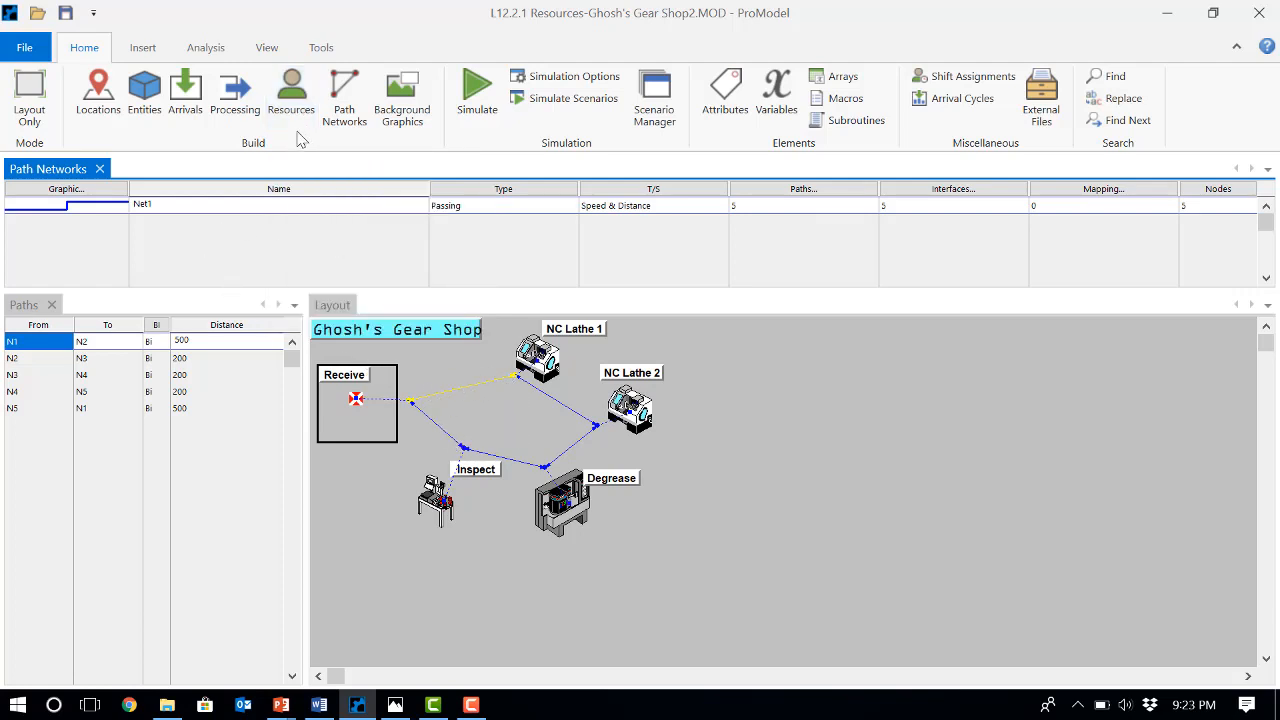
Step: Add a resource with the standing worker graphic and name it Operator
left_click(291, 100)
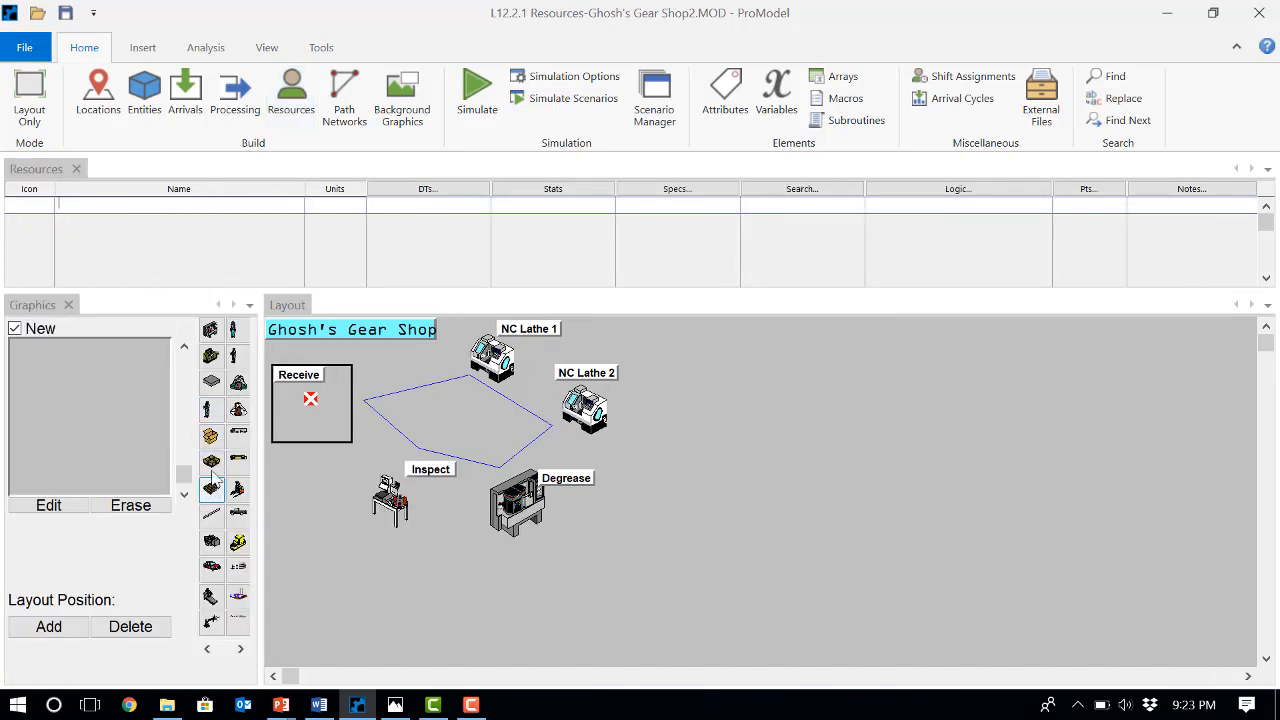
left_click(210, 410)
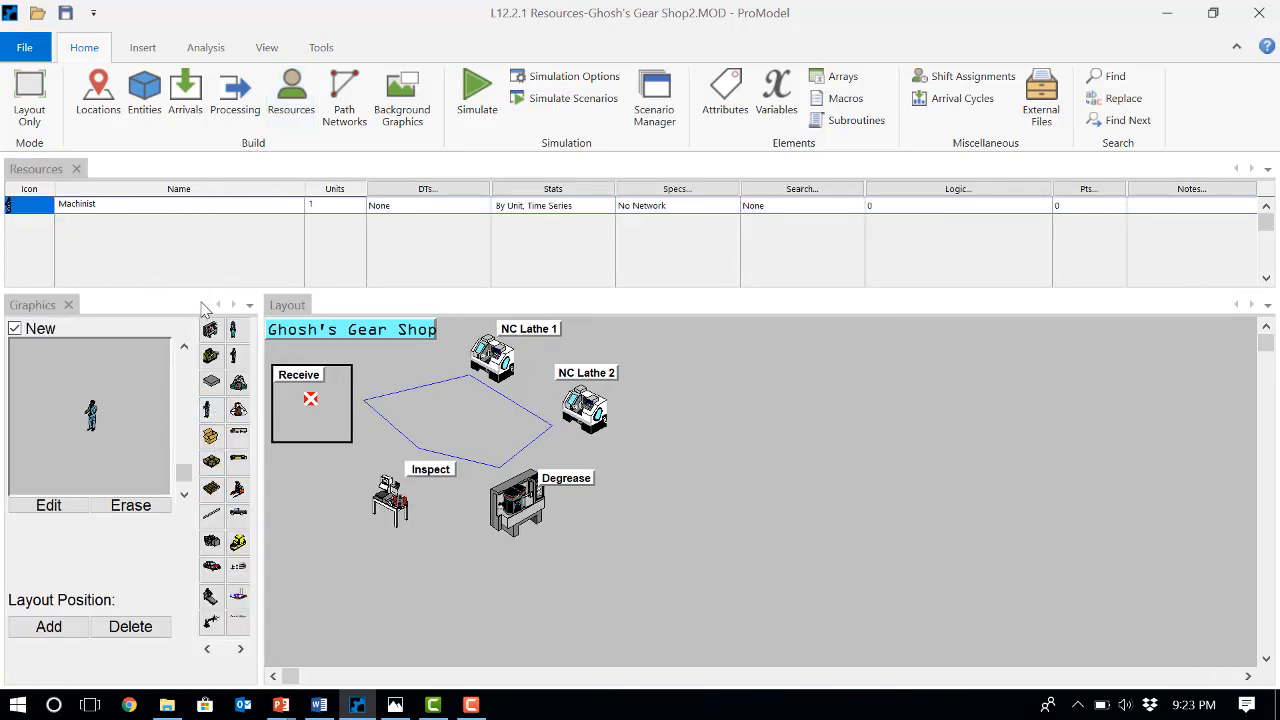
left_click(117, 205)
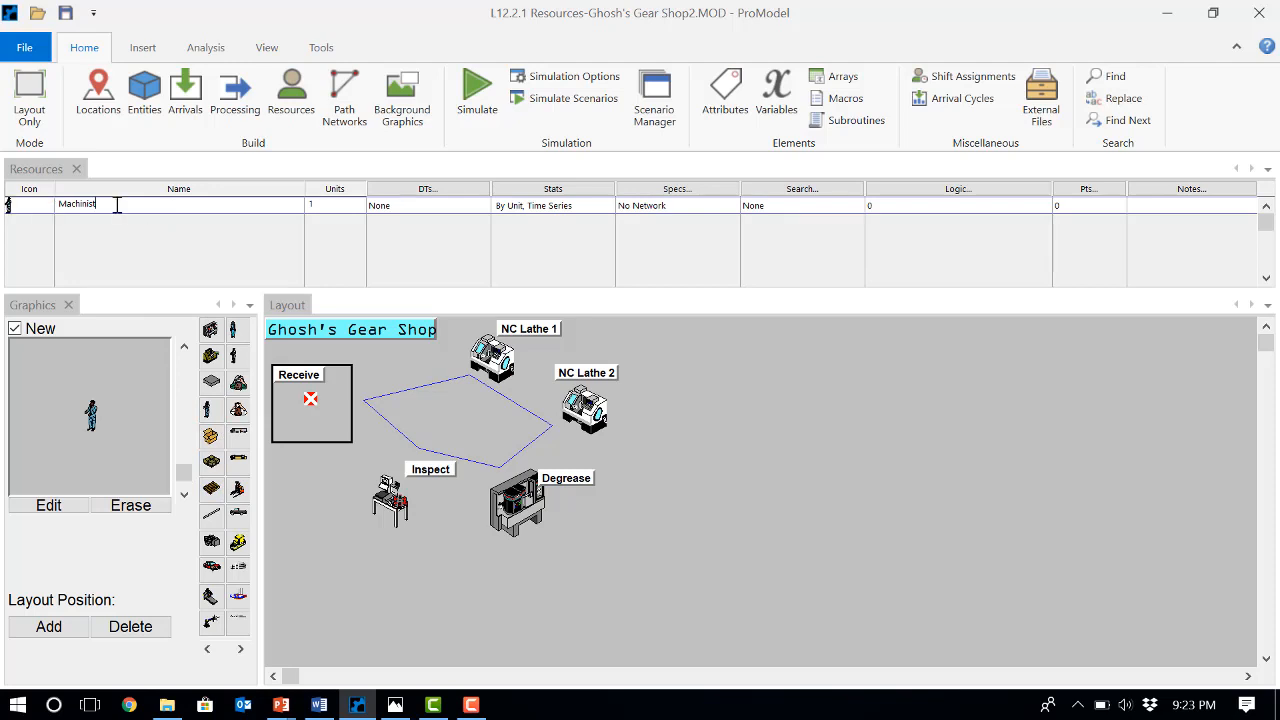
type("Operator")
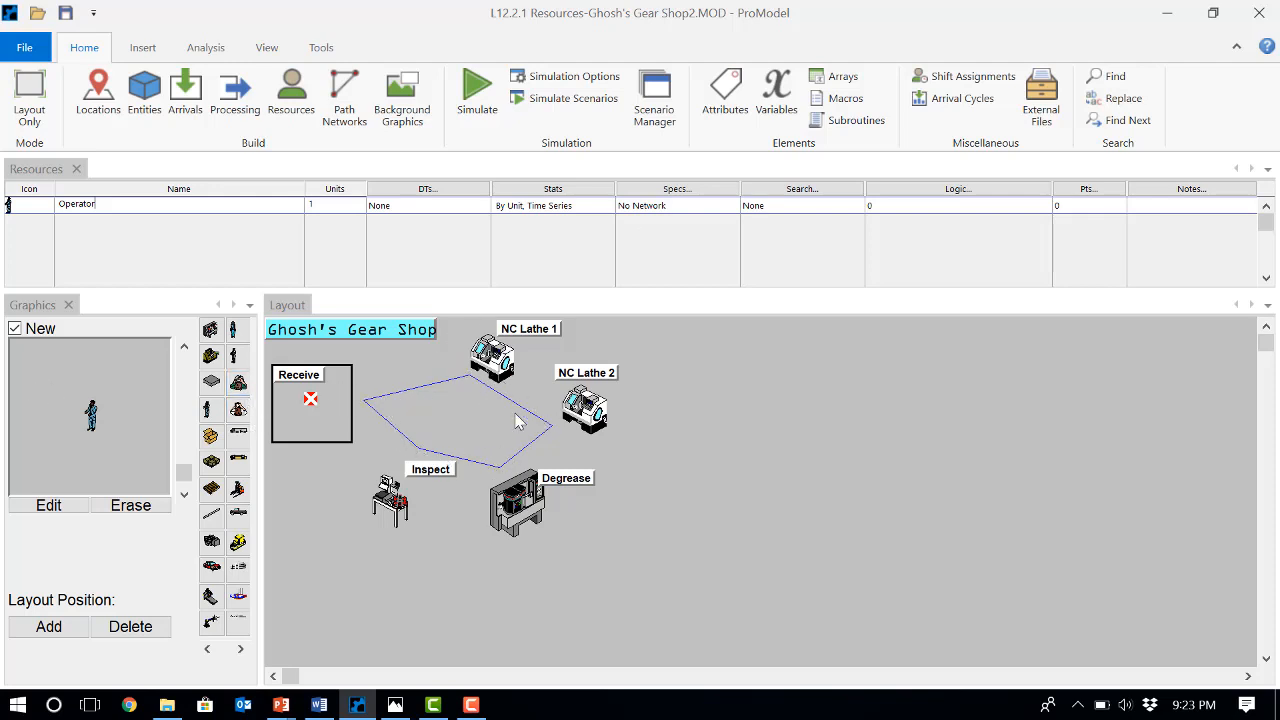
Step: Assign path network Net1 in the Operator's specifications, keeping the layout in view
left_click(698, 198)
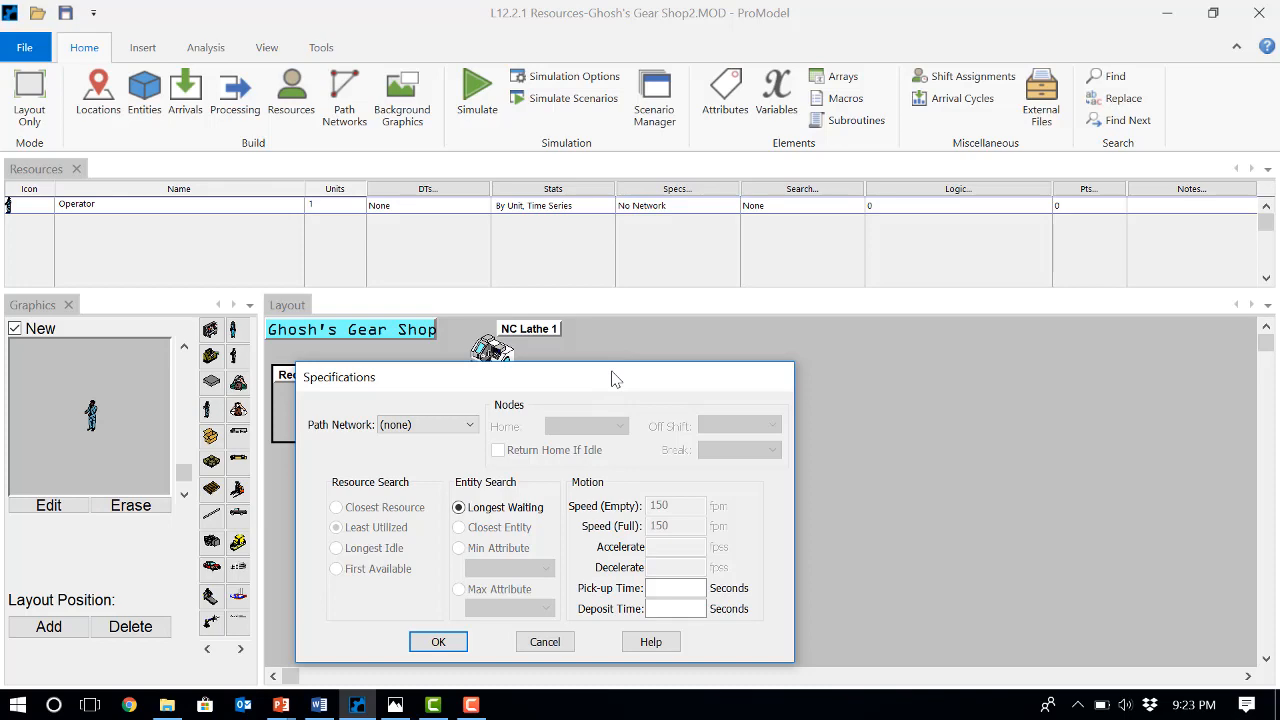
left_click_drag(613, 379, 765, 262)
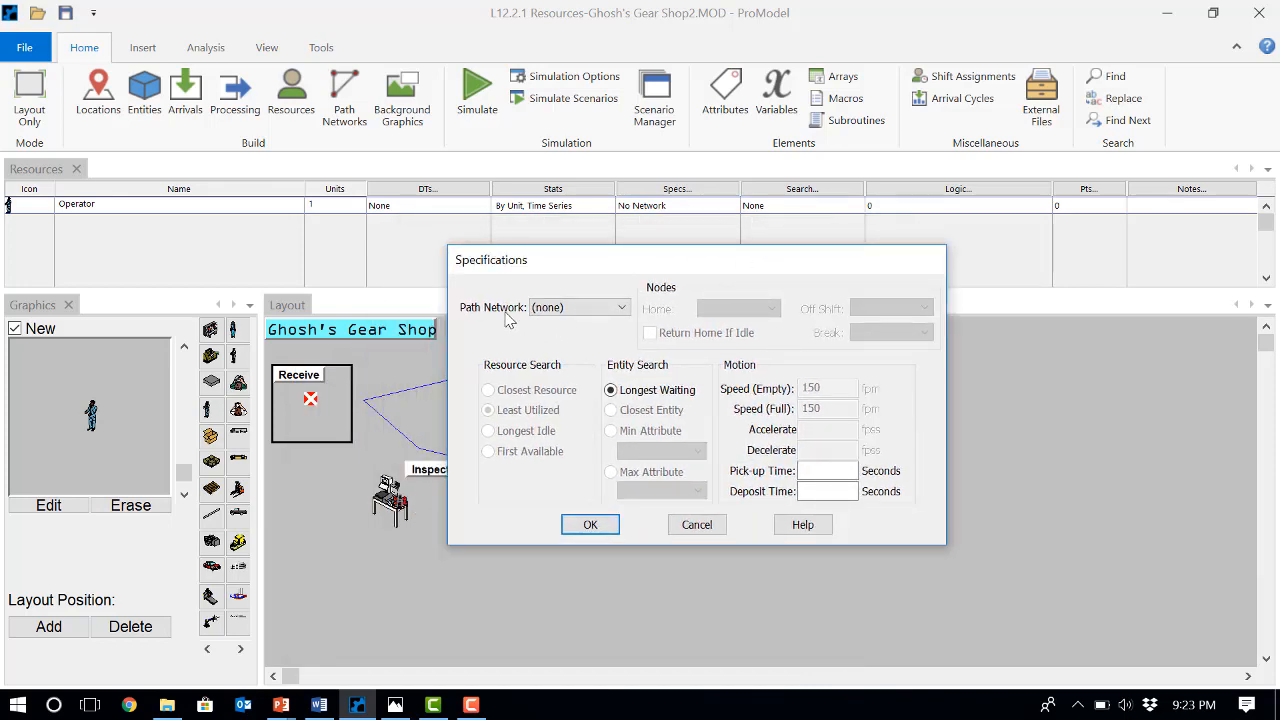
left_click(545, 307)
left_click(553, 337)
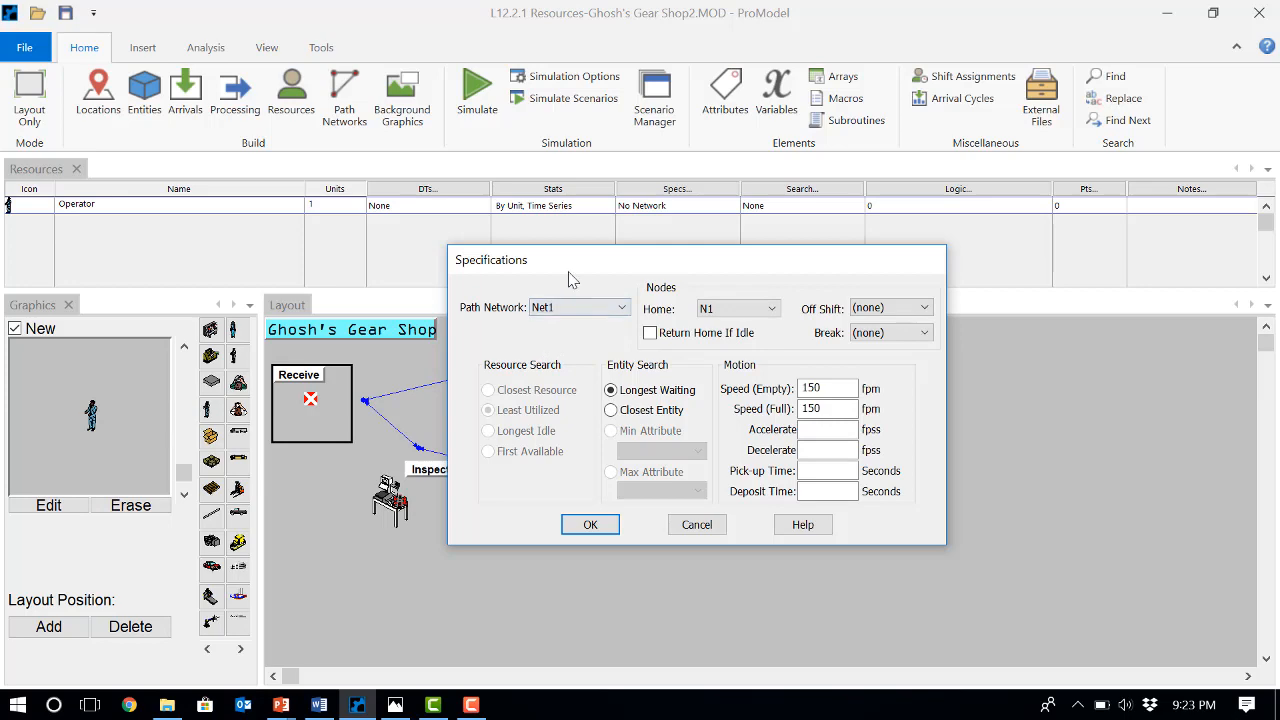
left_click_drag(571, 267, 741, 266)
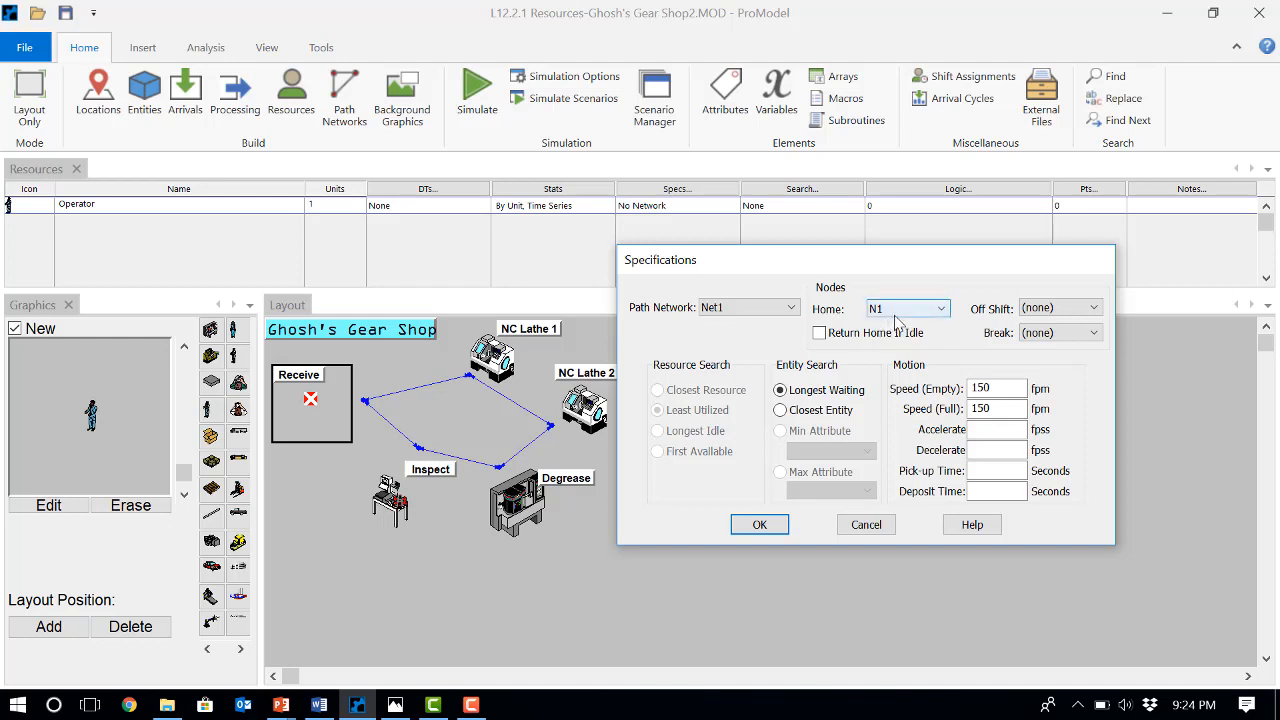
Step: Keep N1 as the Operator's home node and set its off-shift and break nodes to N1
left_click(939, 310)
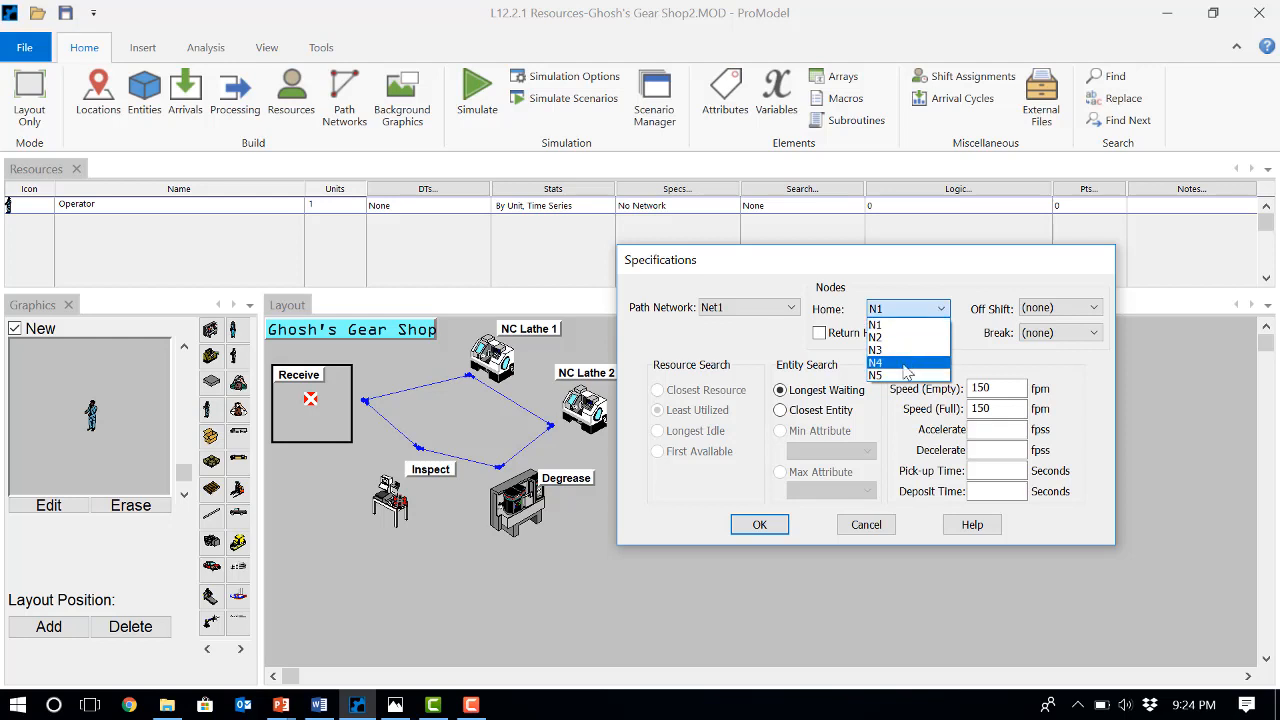
left_click(976, 291)
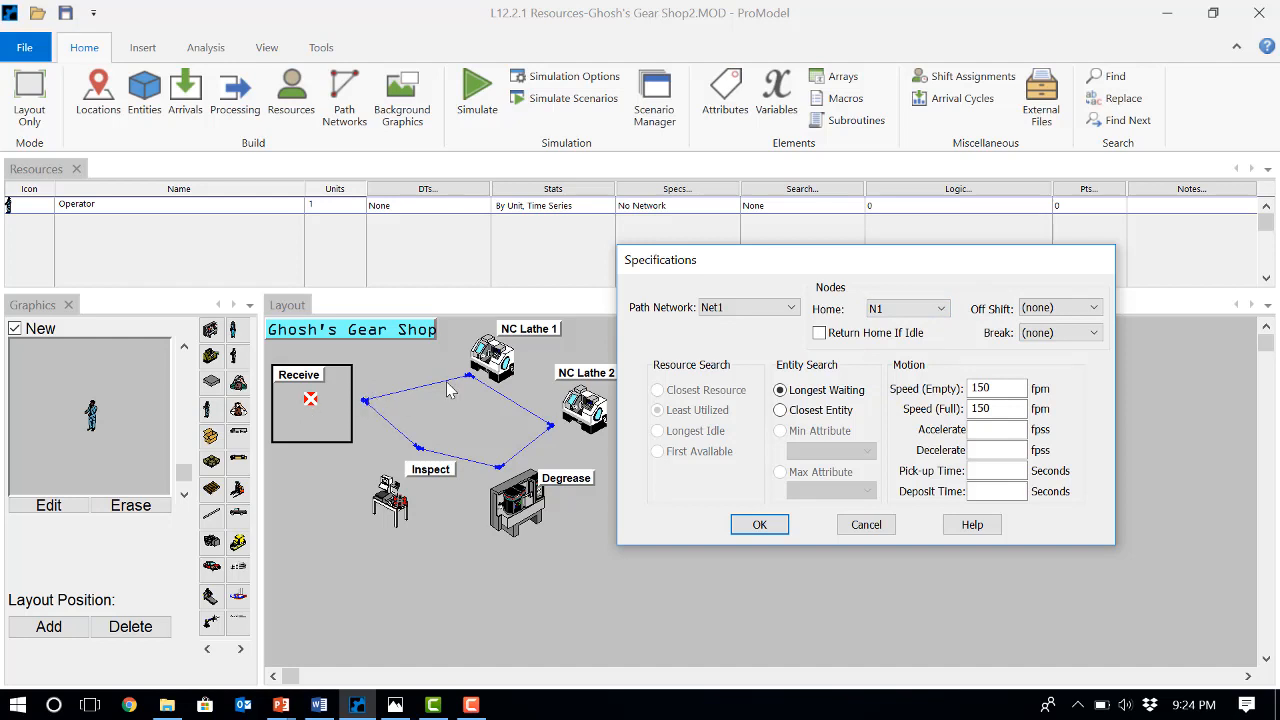
left_click(1087, 312)
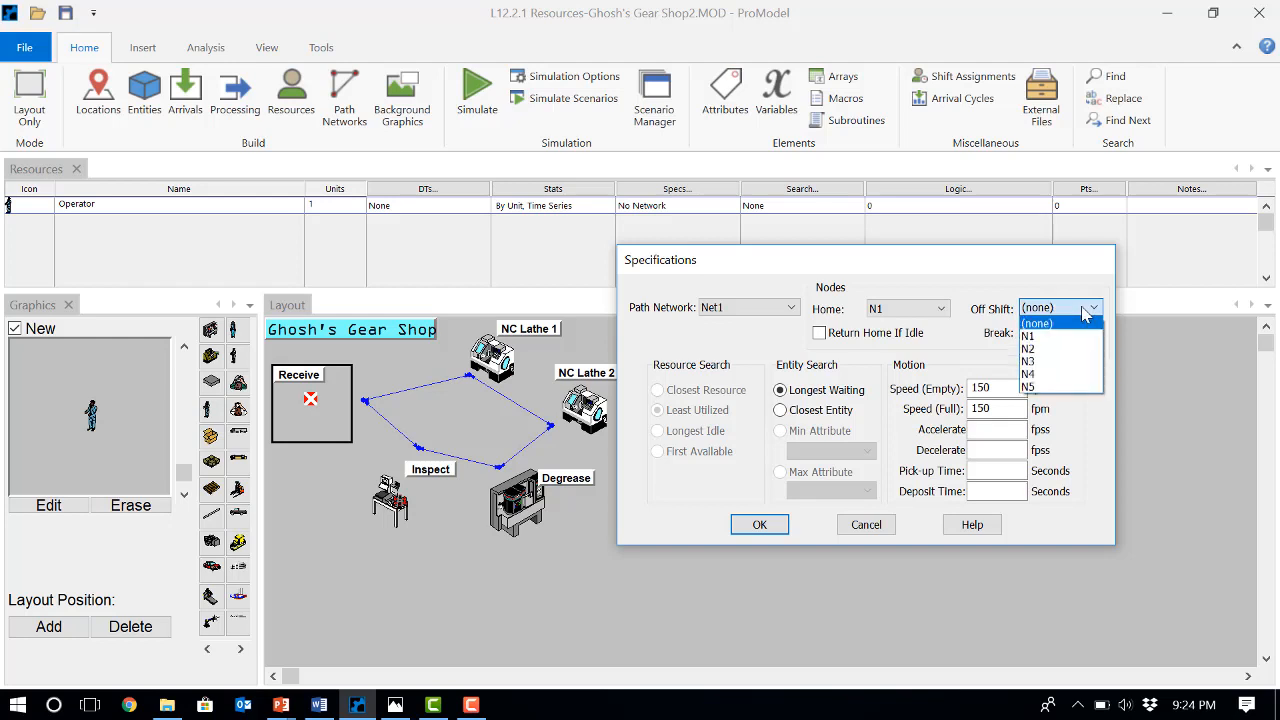
left_click(1058, 337)
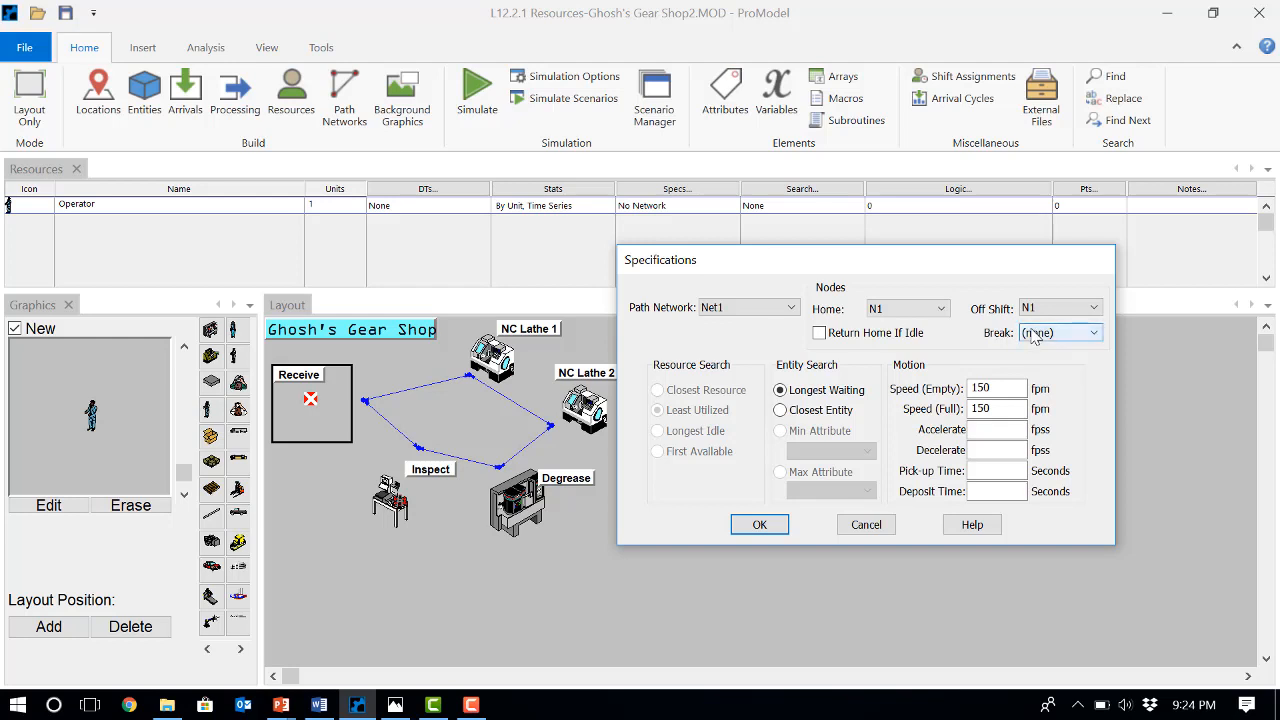
left_click(1036, 334)
left_click(1036, 364)
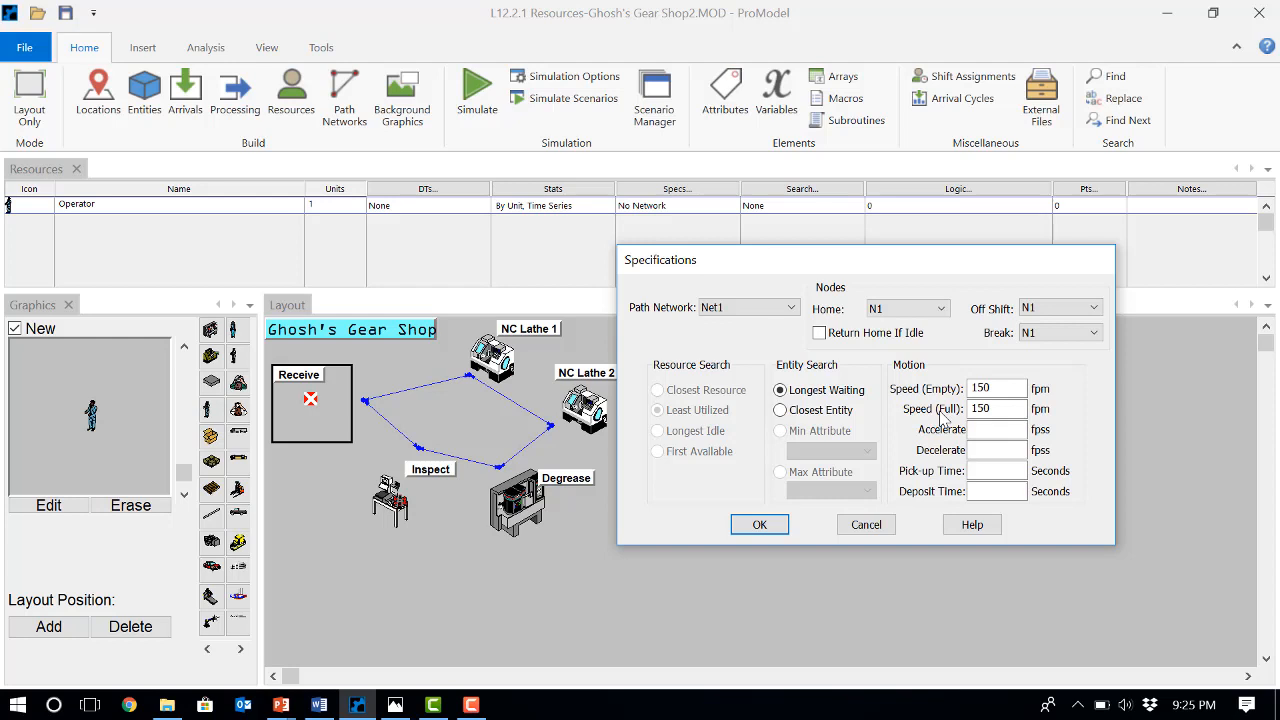
Step: Set the Operator's empty and full travel speeds to 100 fpm
double_click(976, 388)
type("100")
double_click(973, 417)
type("100")
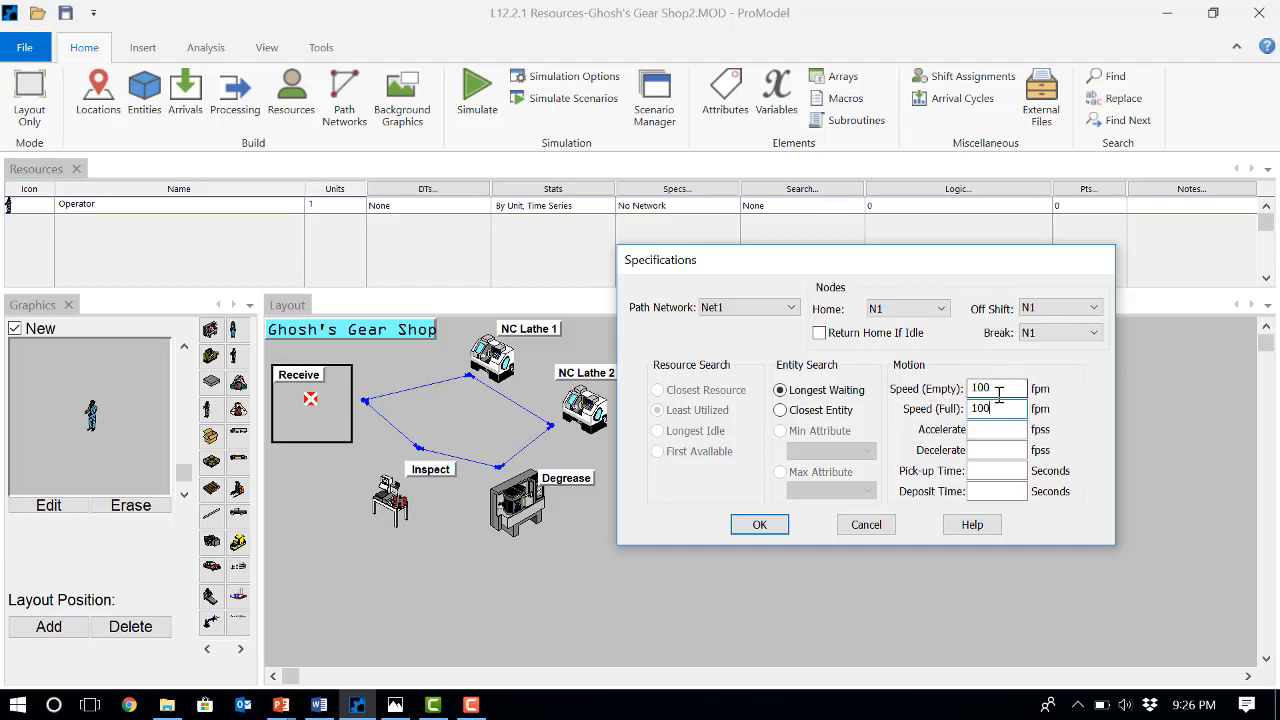
Step: Set the Operator's pick-up and deposit times to 120 seconds each and accept the specifications
left_click(979, 467)
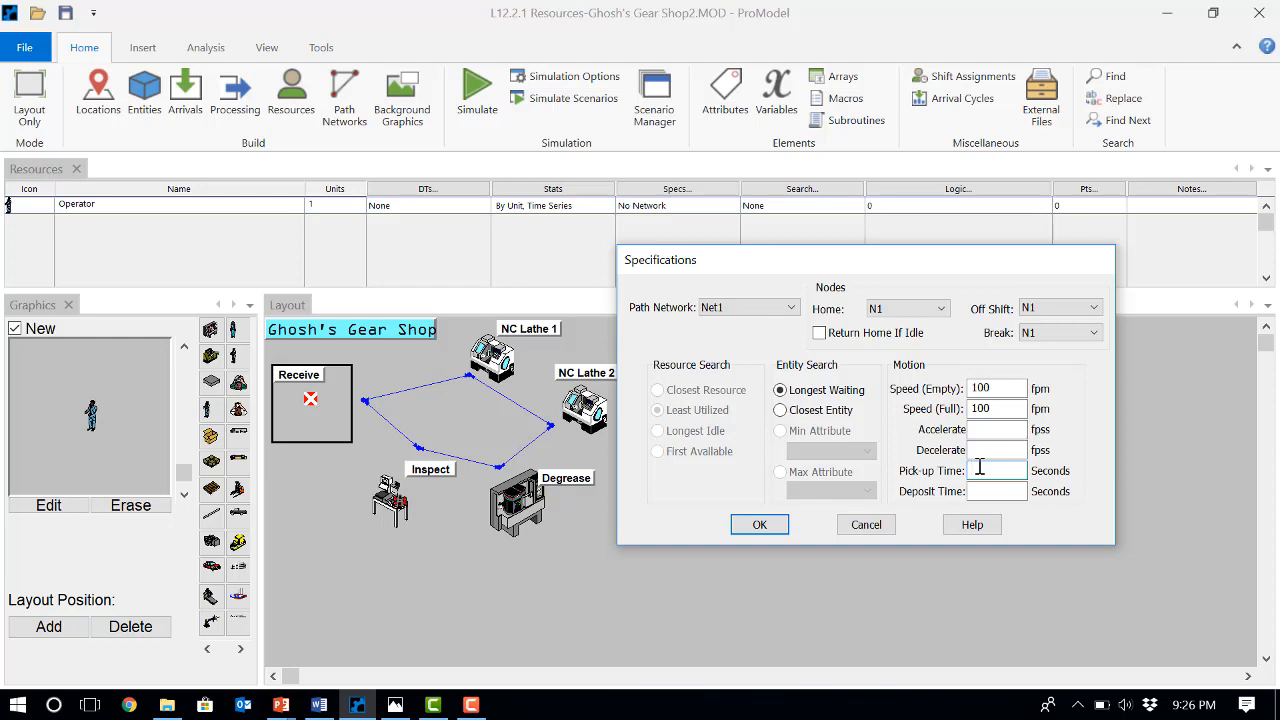
type("120")
left_click(980, 491)
type("120")
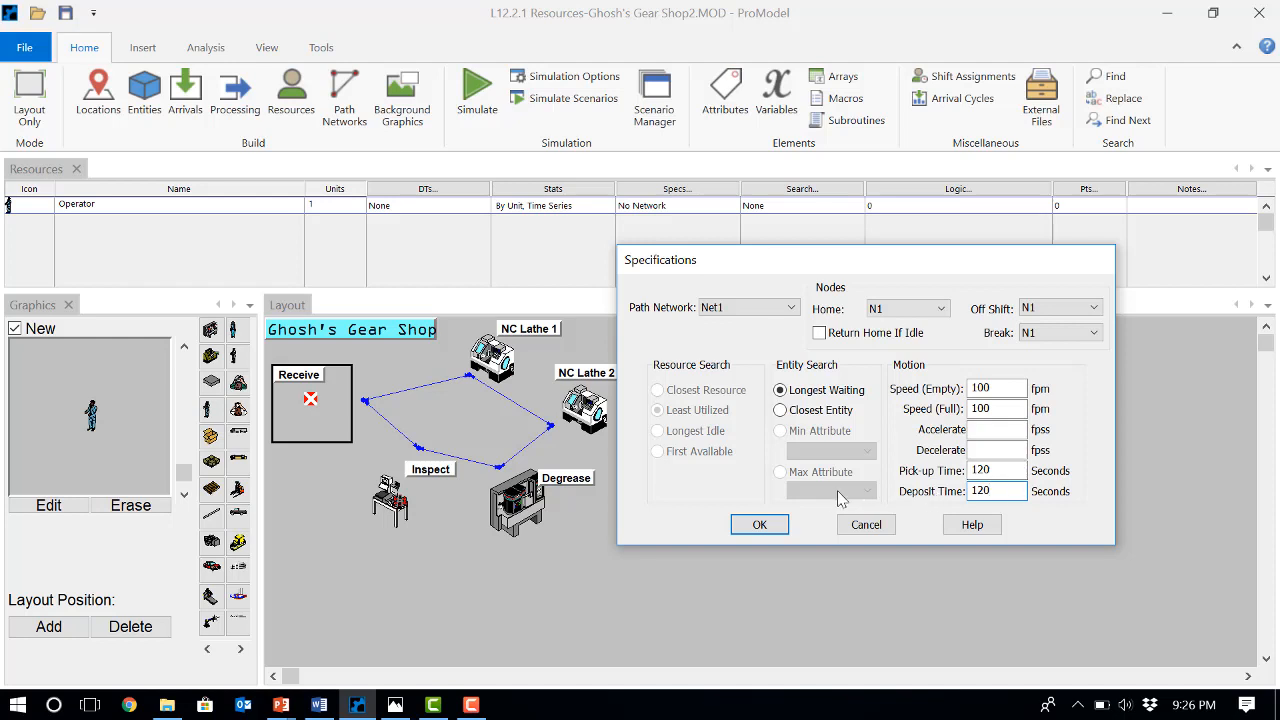
left_click(758, 525)
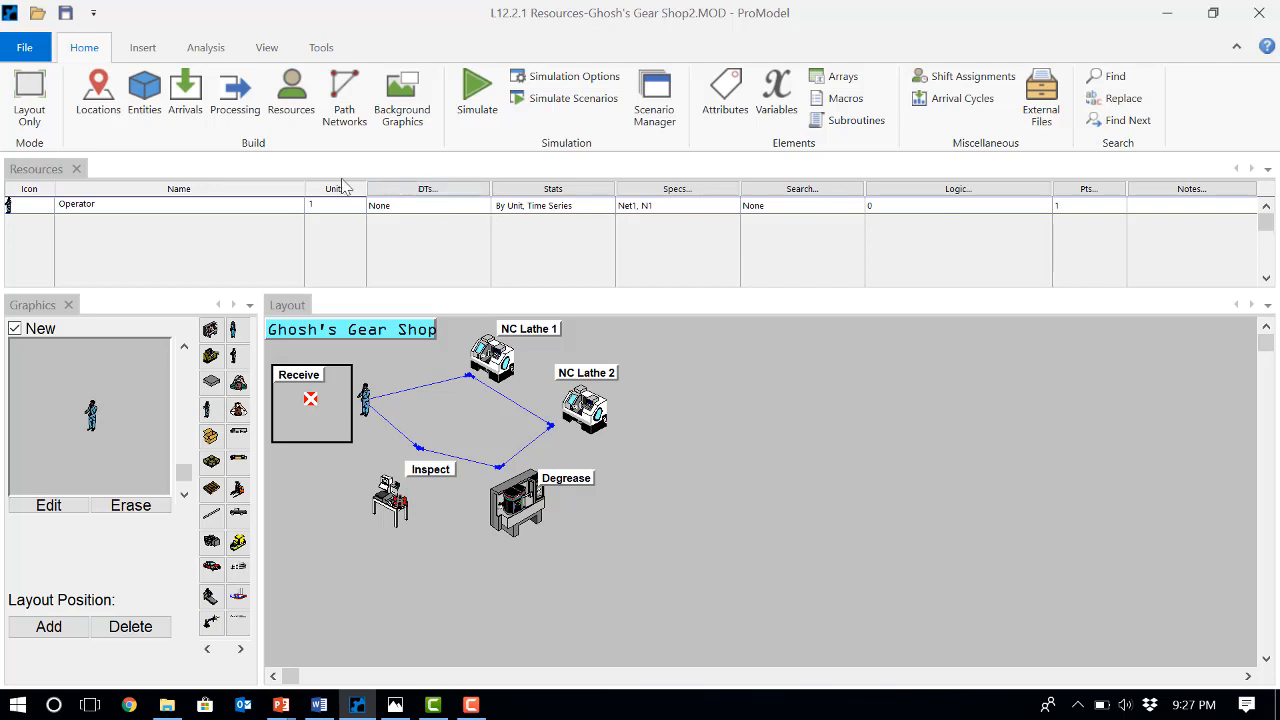
Step: Open the model's processing definitions and look over the process tools and the empty operation logic editor
left_click(233, 118)
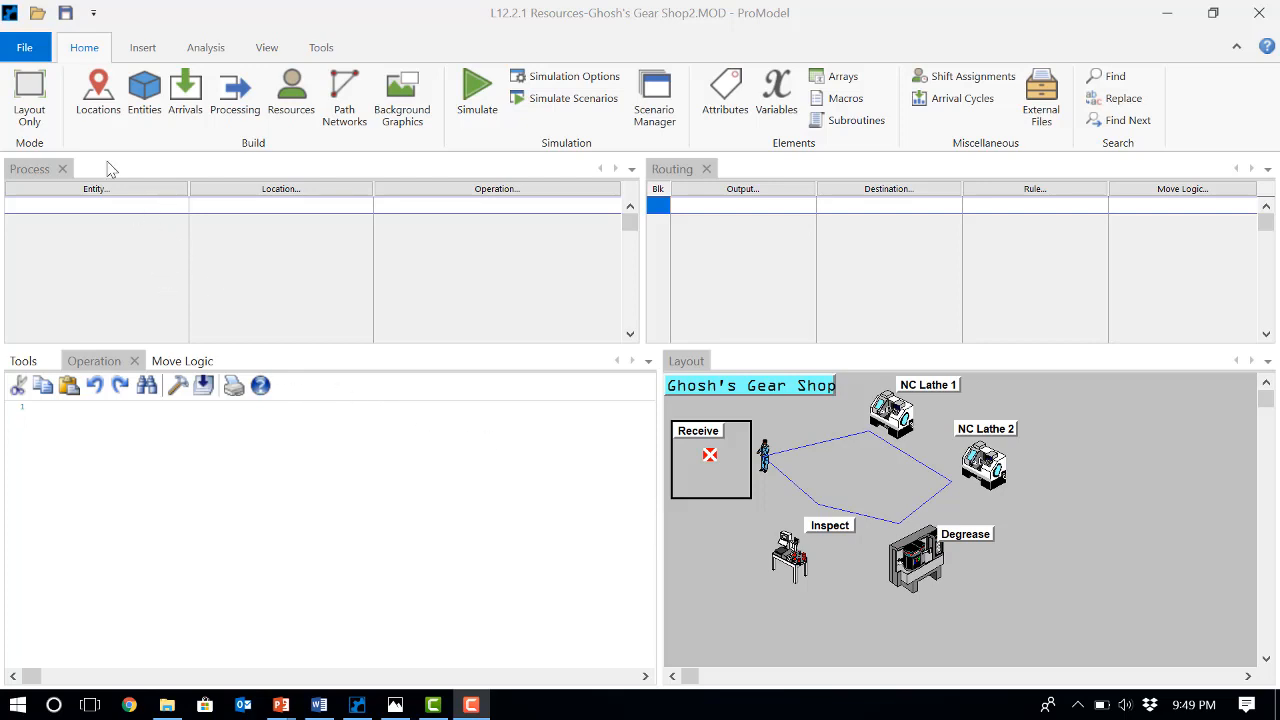
left_click(24, 361)
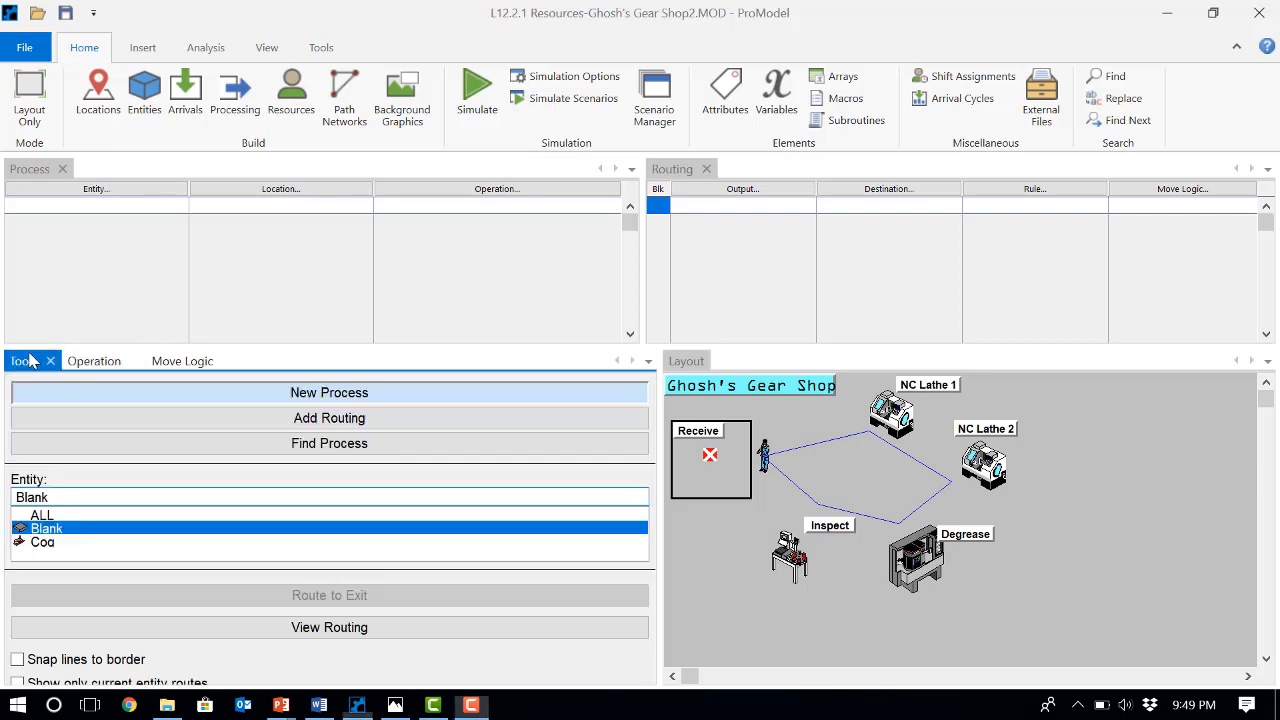
left_click(93, 366)
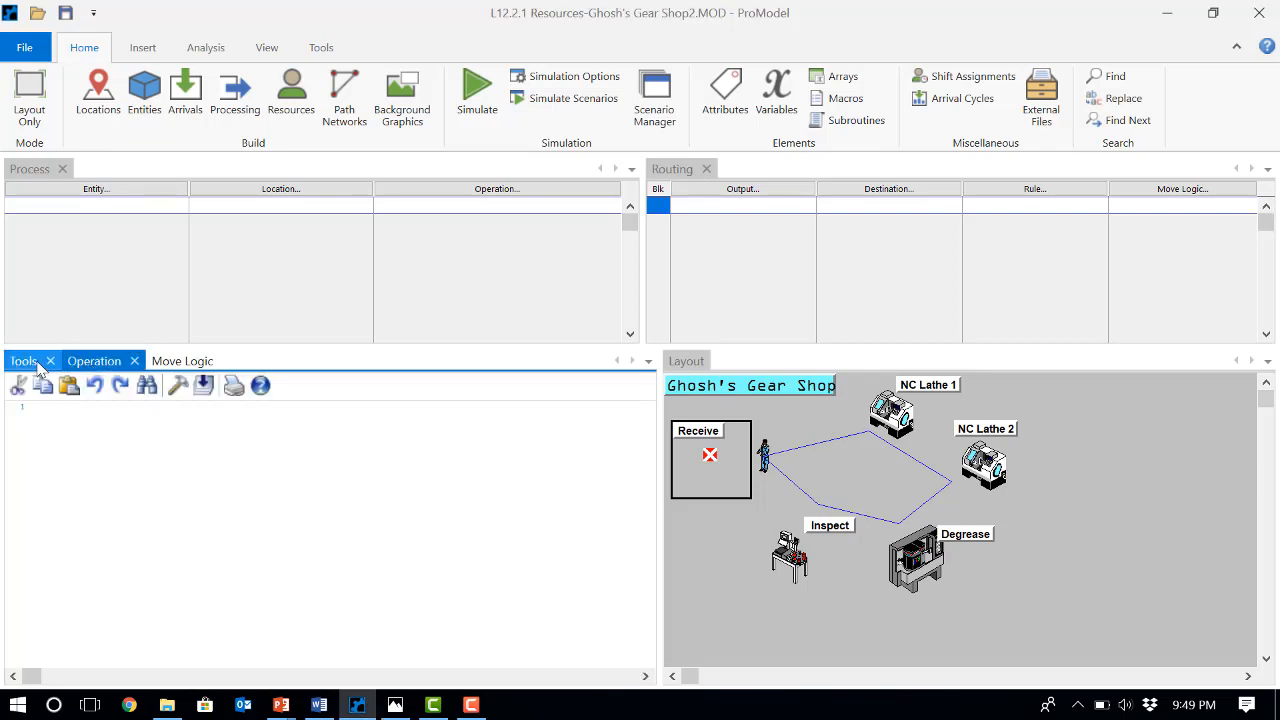
left_click(38, 367)
left_click(86, 366)
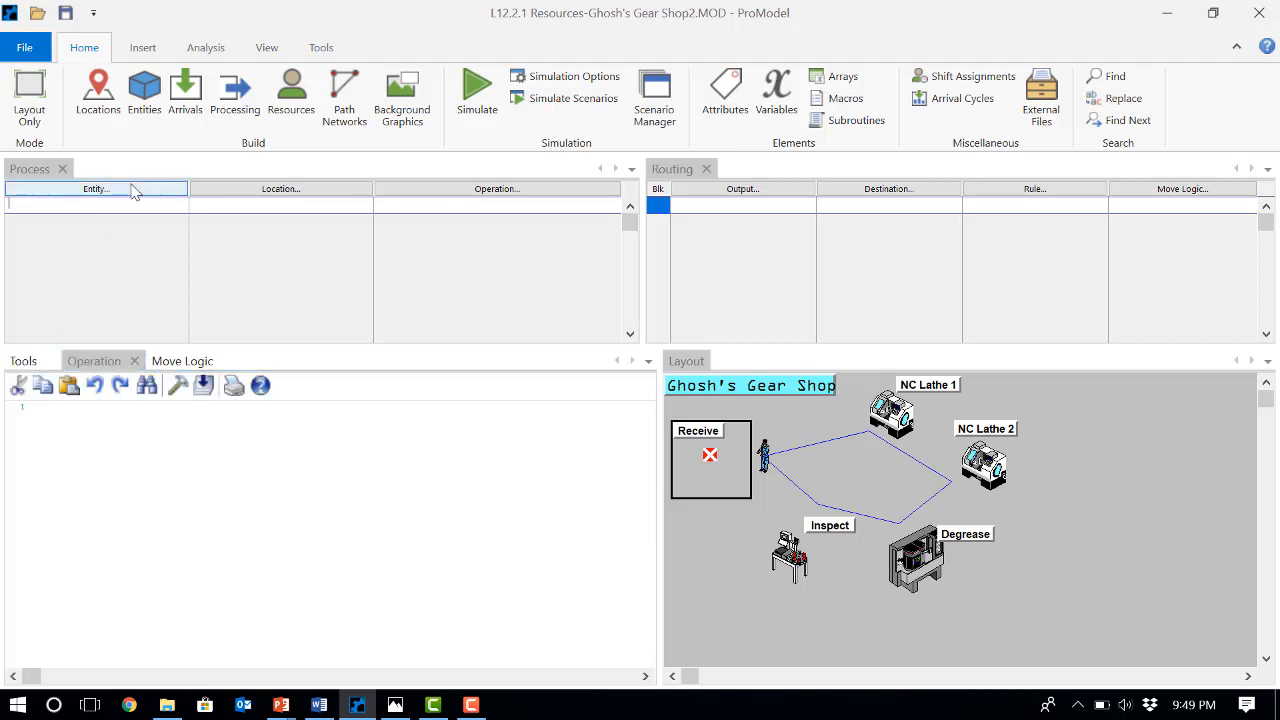
Step: Create a process record for entity Blank at location Receive
left_click(130, 189)
double_click(103, 259)
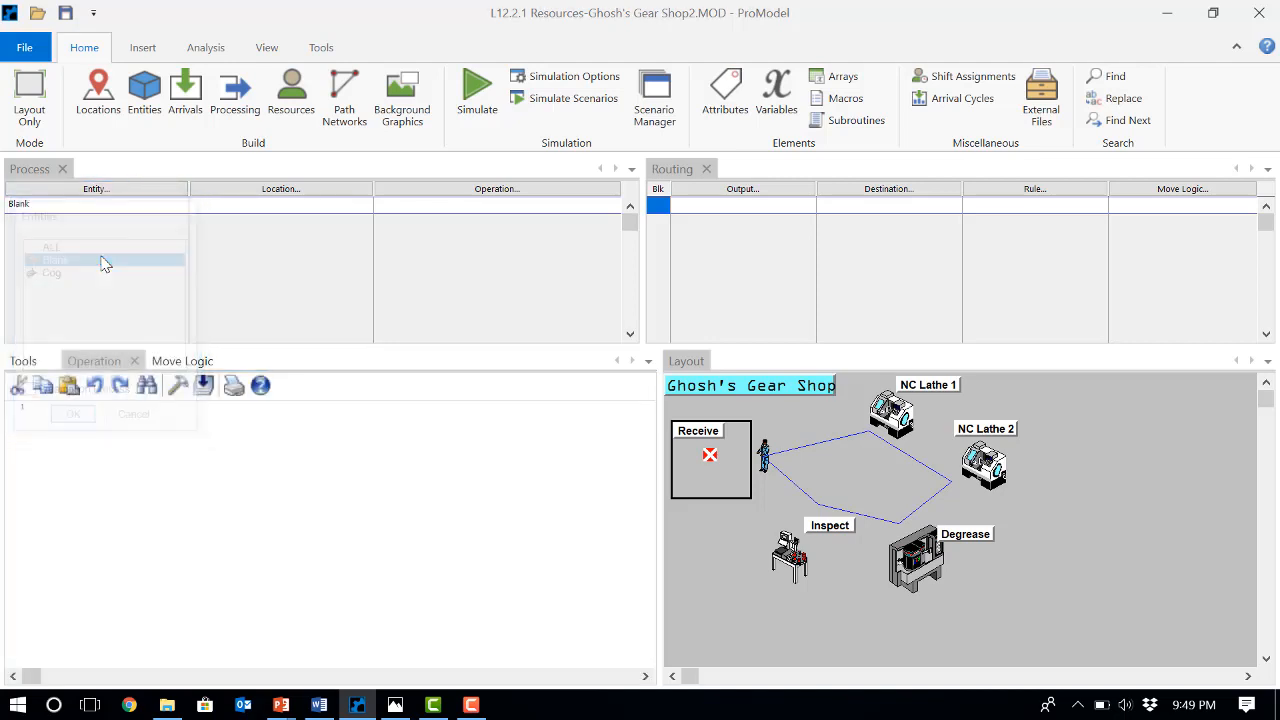
left_click(254, 192)
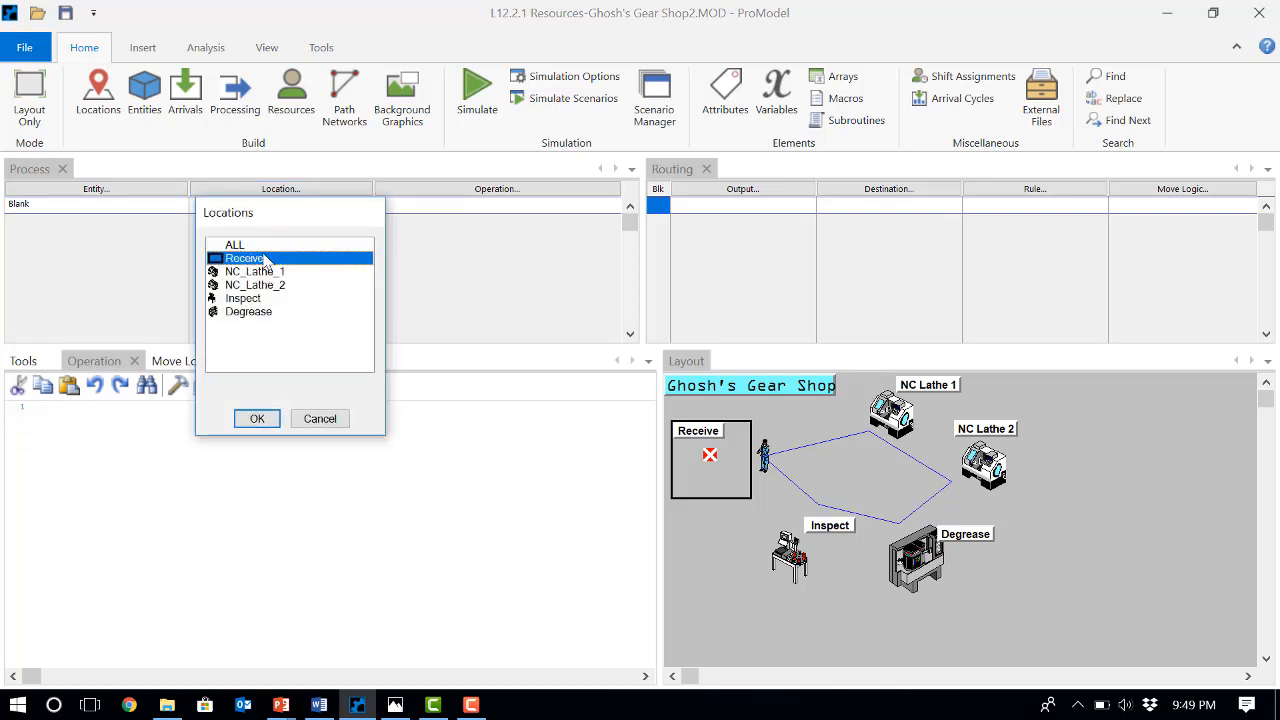
double_click(229, 254)
Step: Route the Blank output from Receive to destination NC_Lathe_1
left_click(752, 190)
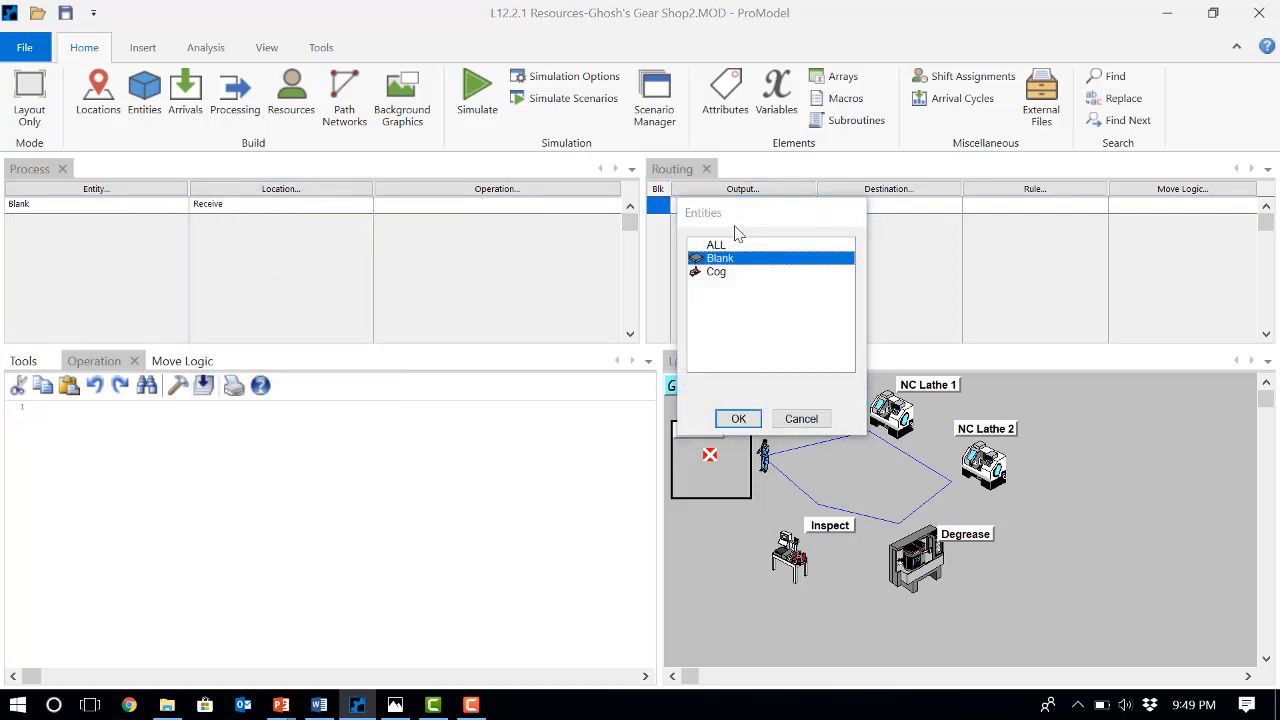
double_click(722, 259)
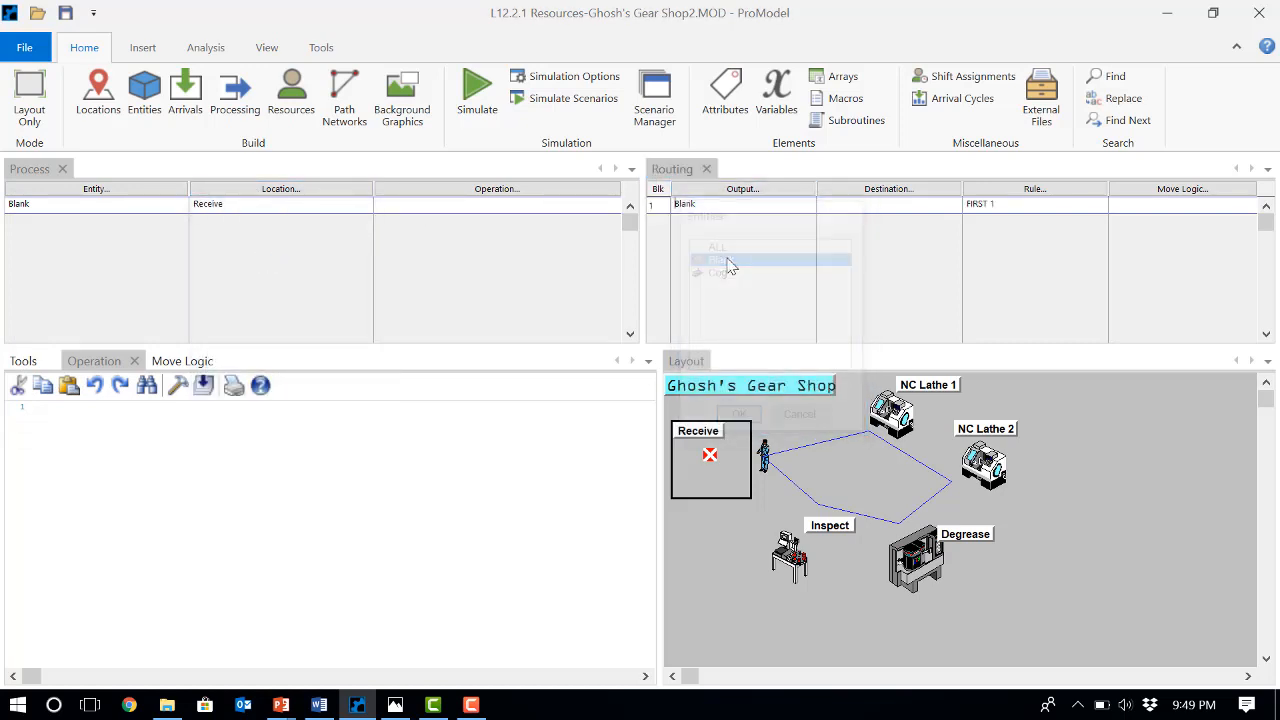
left_click(848, 196)
double_click(868, 260)
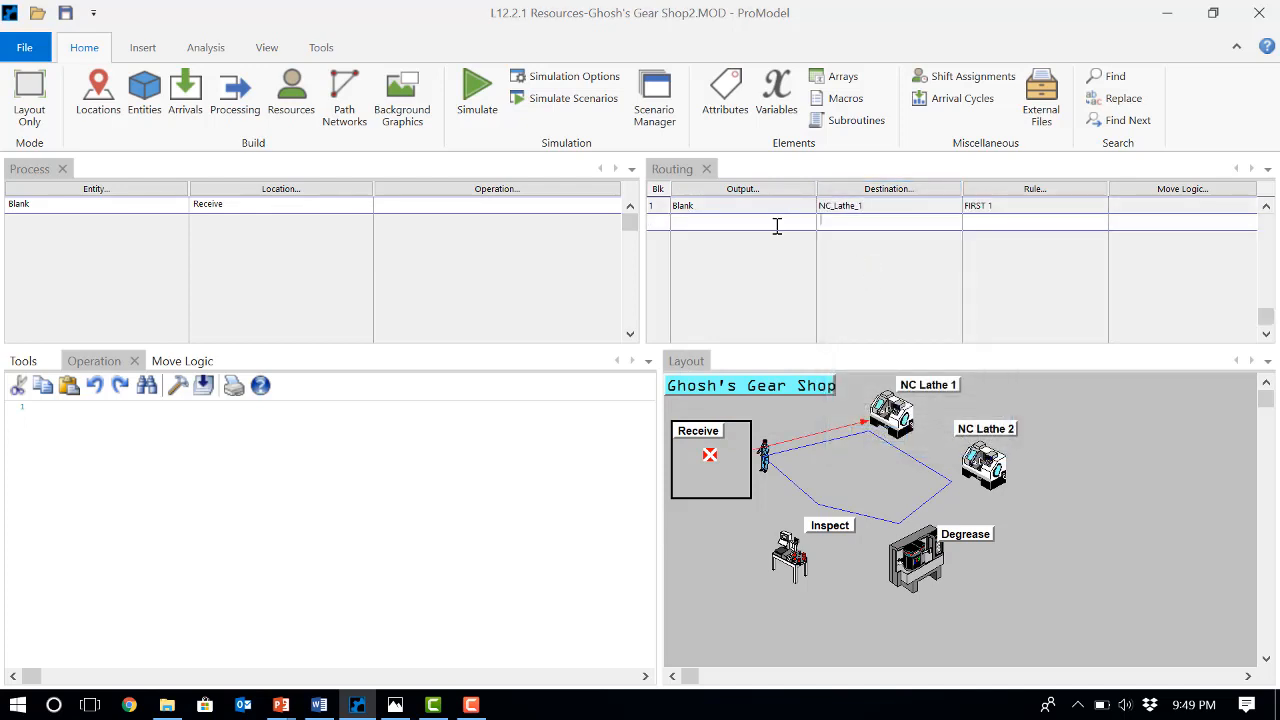
Step: Add a second routing line sending Blank from Receive to NC_Lathe_2
left_click(779, 231)
double_click(740, 276)
left_click(865, 219)
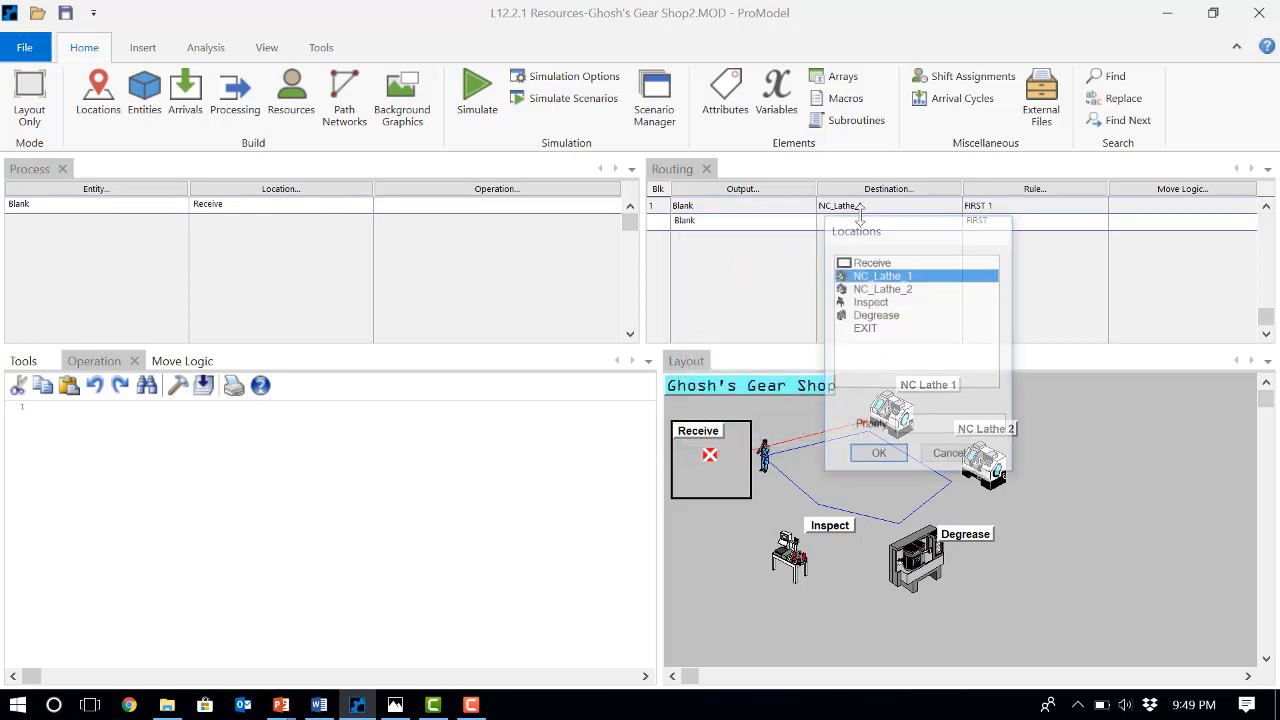
double_click(882, 288)
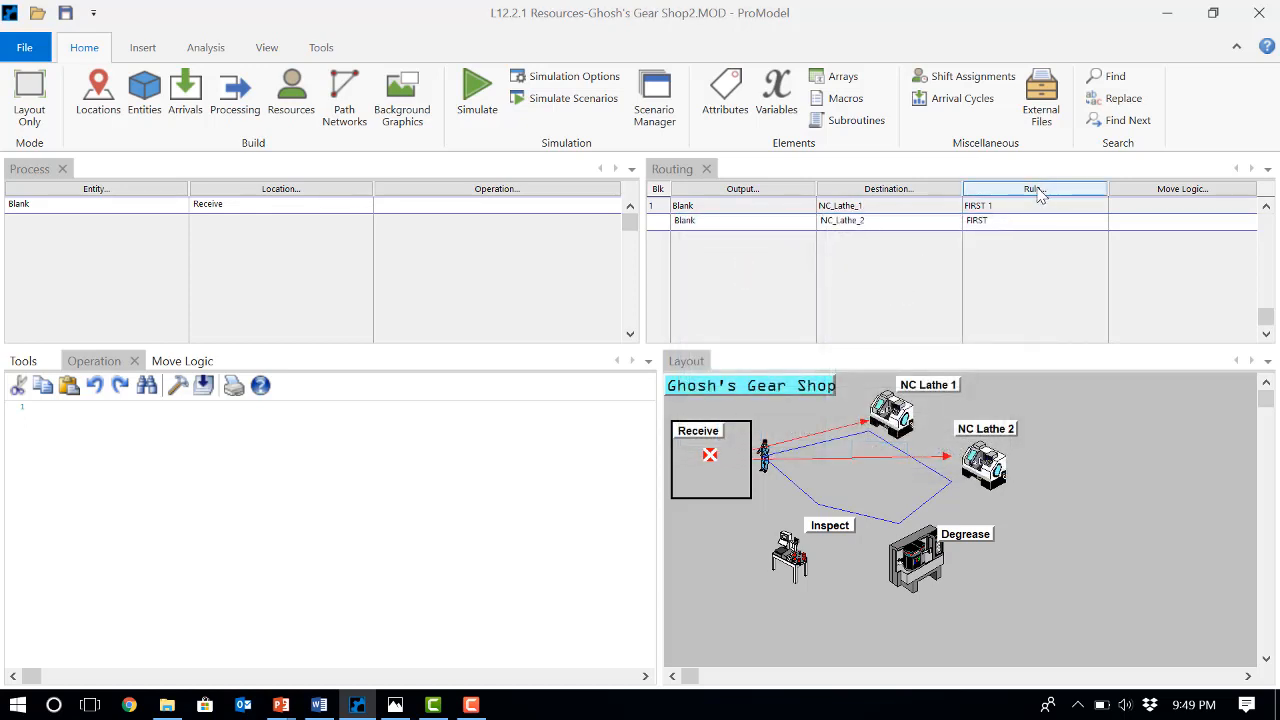
Step: Set the routing rule of the NC_Lathe_2 line to By Turn
left_click(1040, 193)
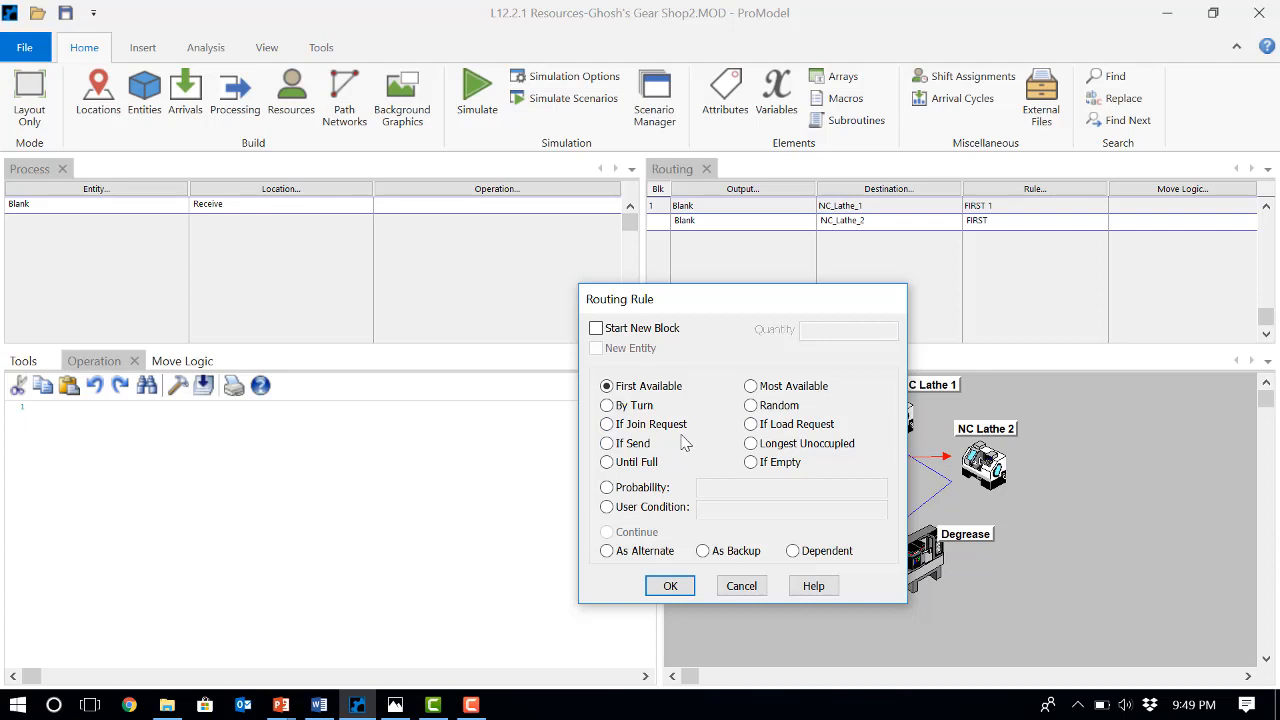
left_click(636, 405)
left_click(670, 586)
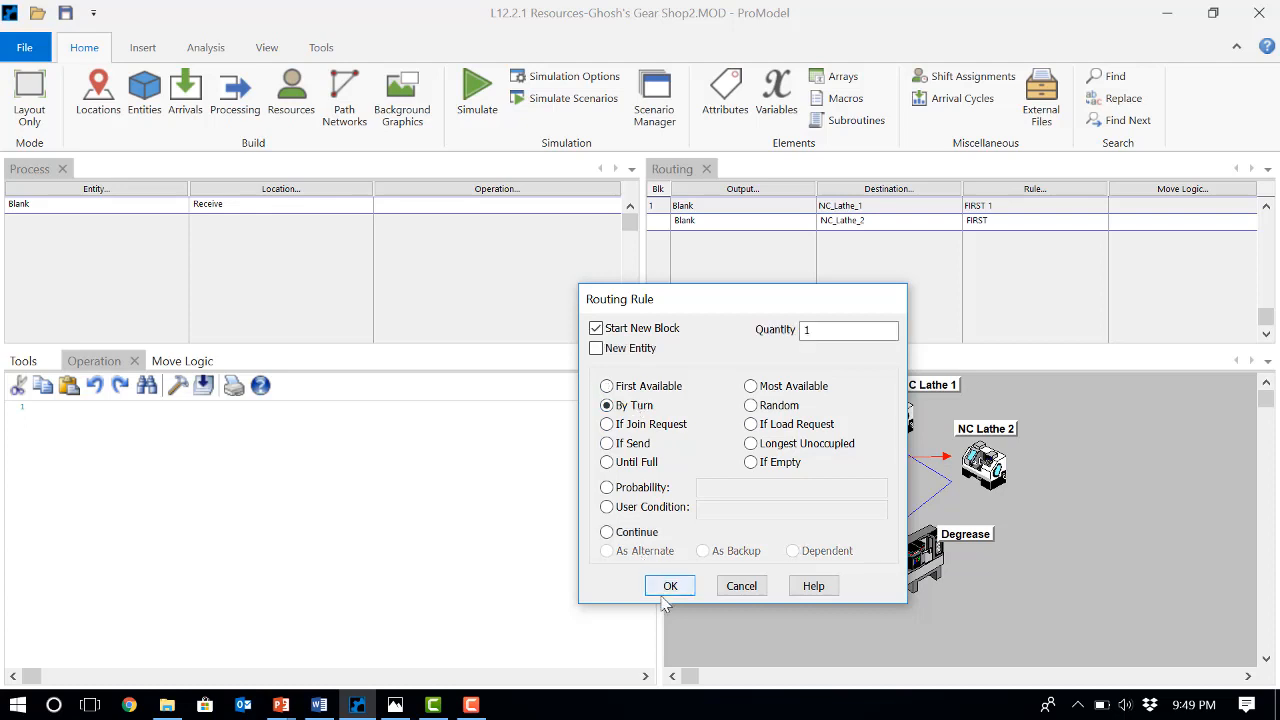
Step: Set the routing rule of the NC_Lathe_1 line to By Turn
left_click(984, 197)
left_click(741, 586)
left_click(1001, 202)
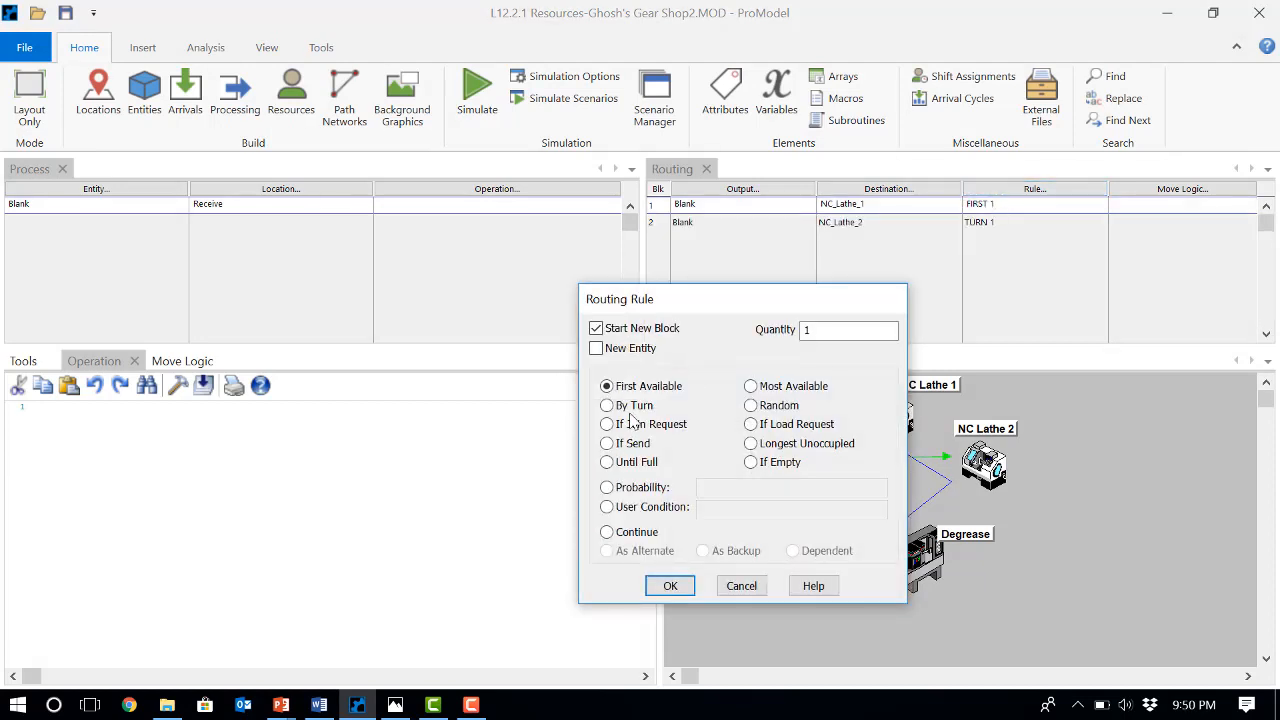
left_click(630, 408)
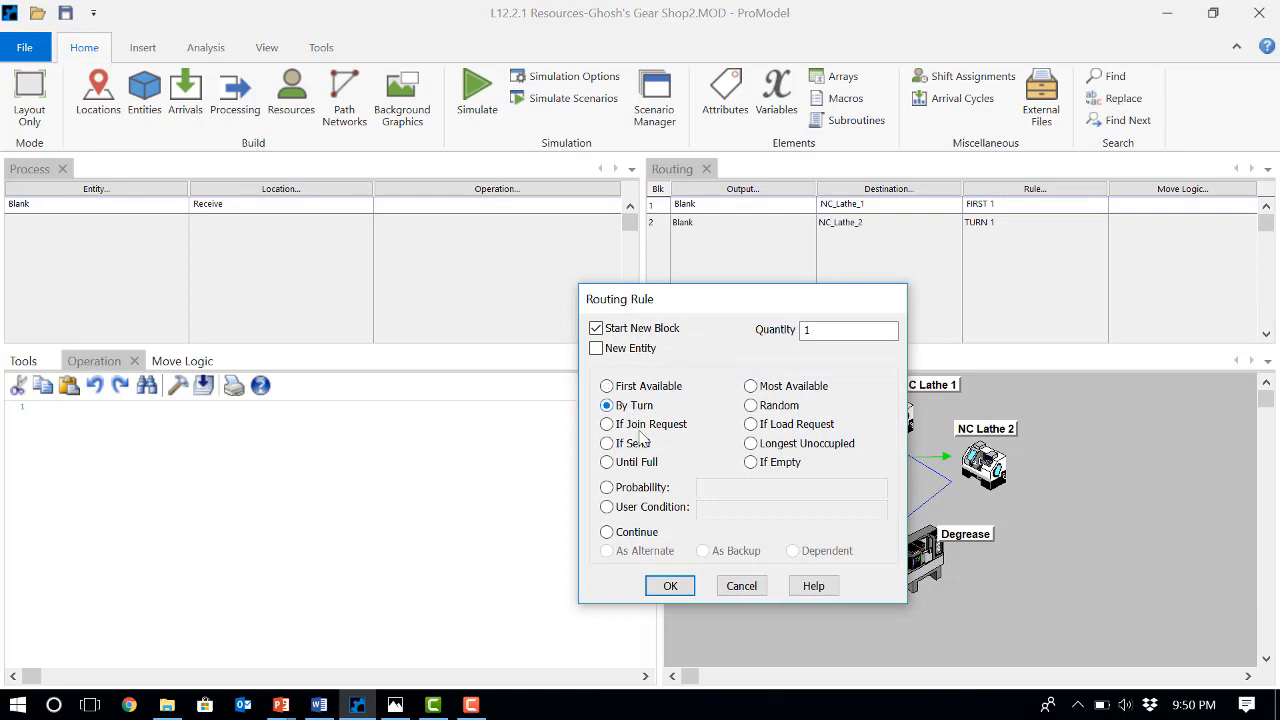
left_click(670, 586)
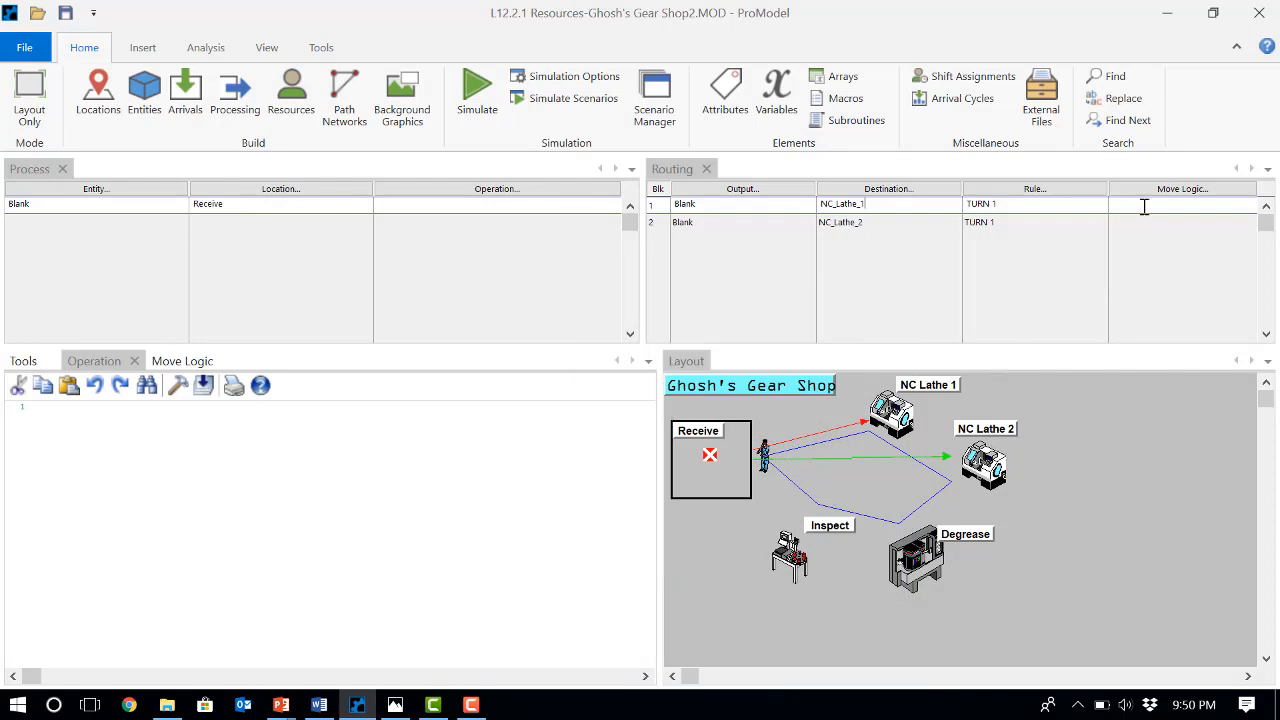
Step: Turn off Start New Block for the NC_Lathe_2 routing line, keeping its By Turn rule
left_click(660, 222)
double_click(660, 222)
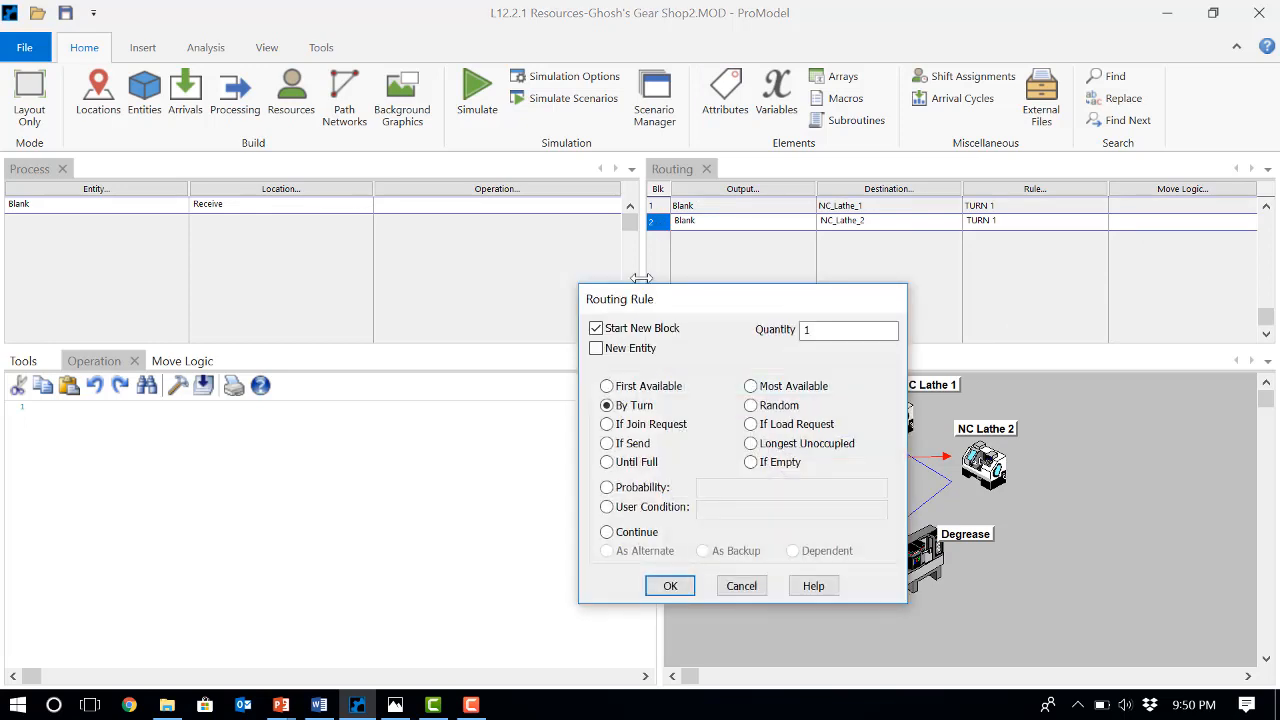
left_click(643, 337)
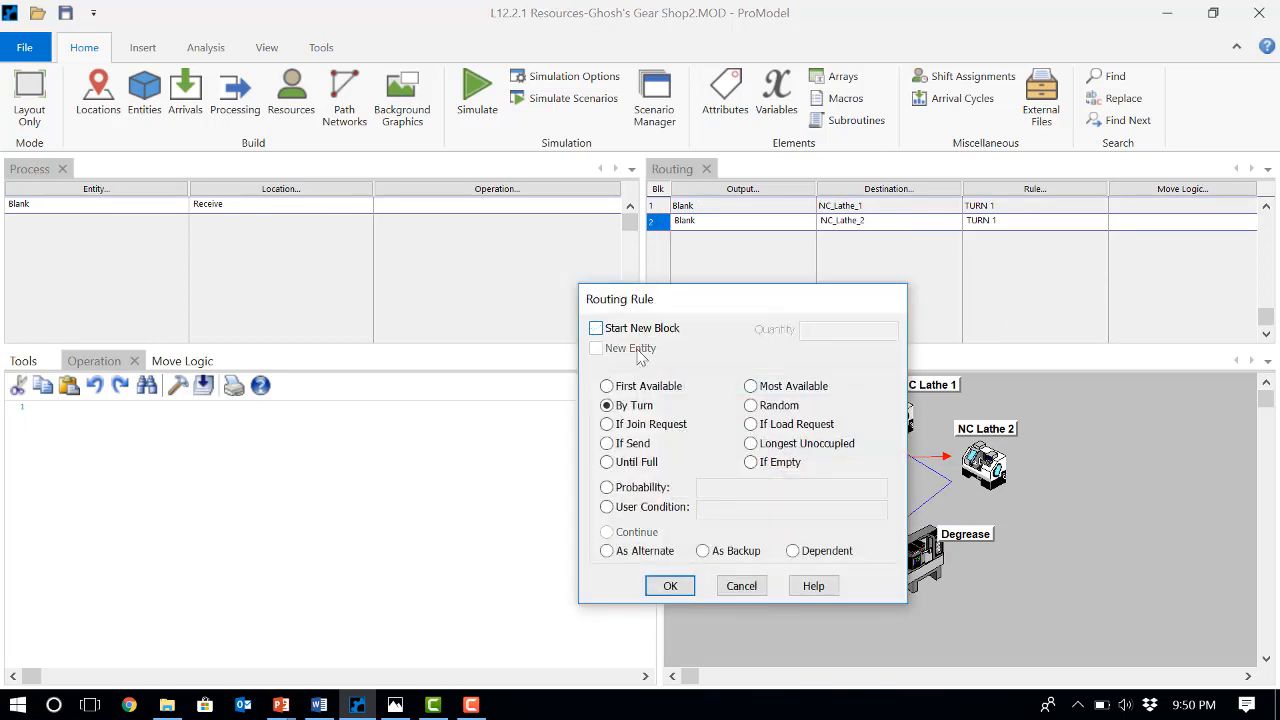
left_click(671, 586)
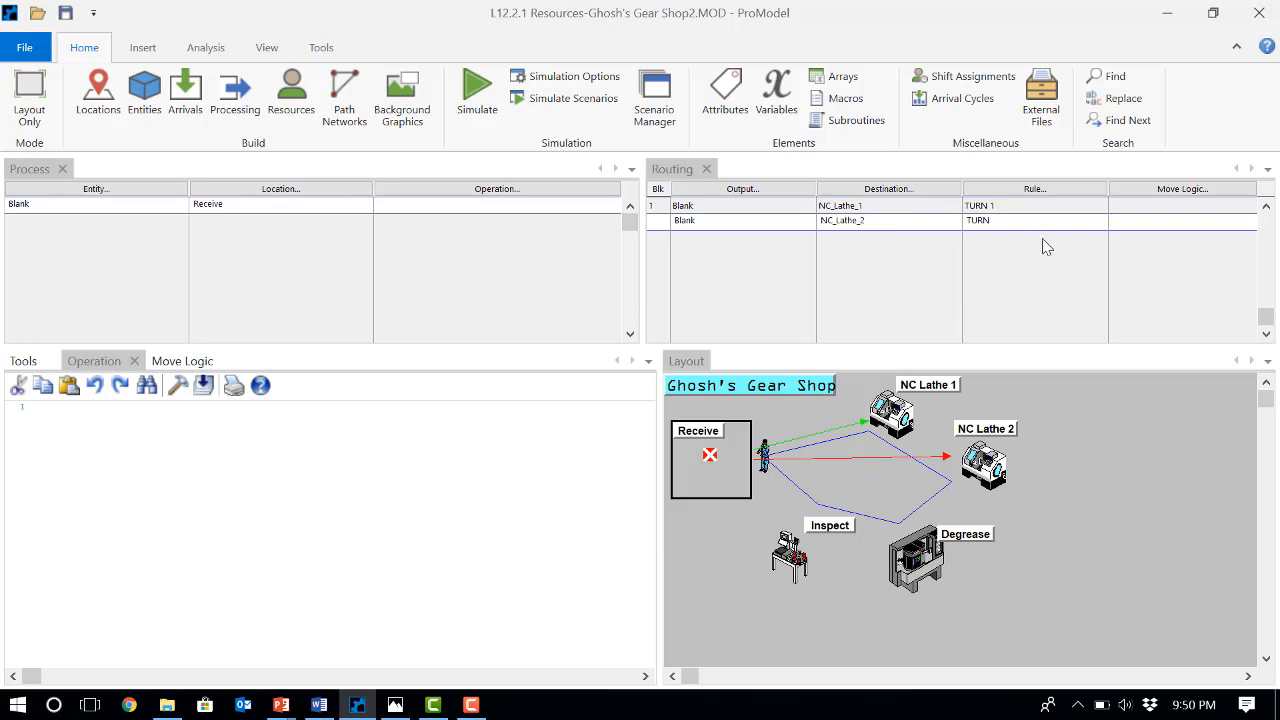
Step: Enter "Move With Operator Then Free" as the move logic of the NC_Lathe_1 routing line
left_click(1128, 206)
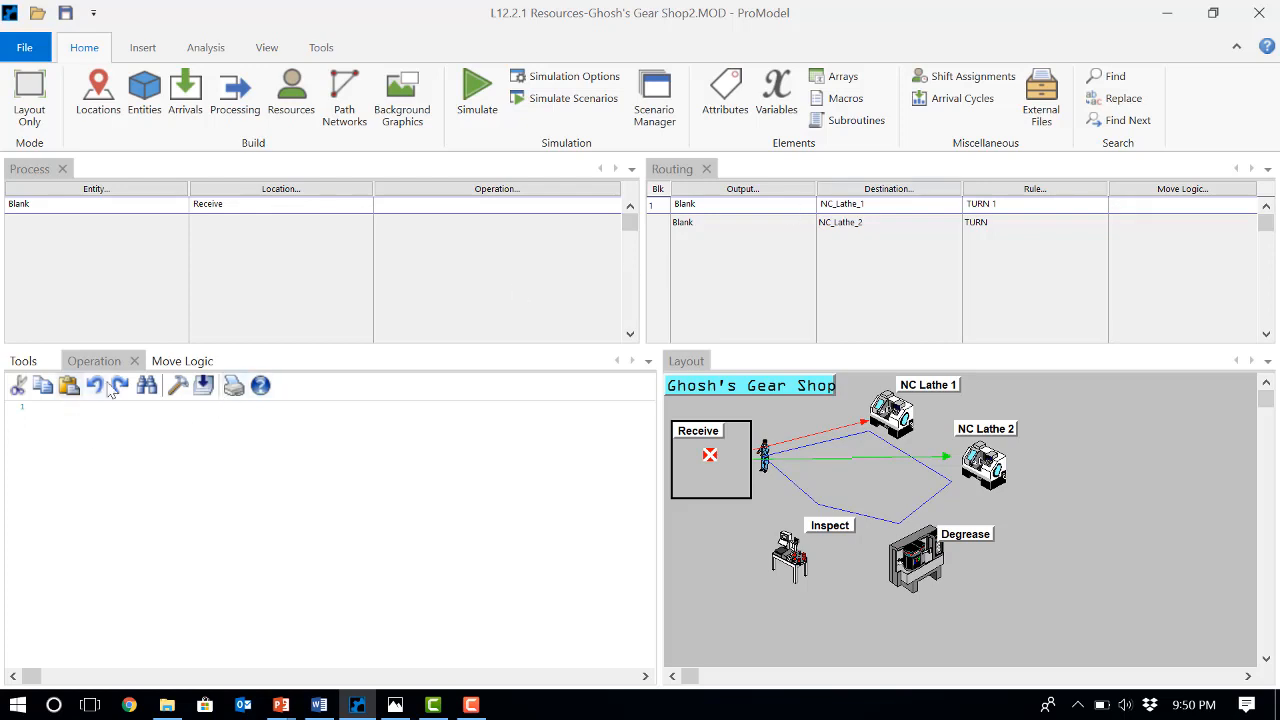
left_click(172, 362)
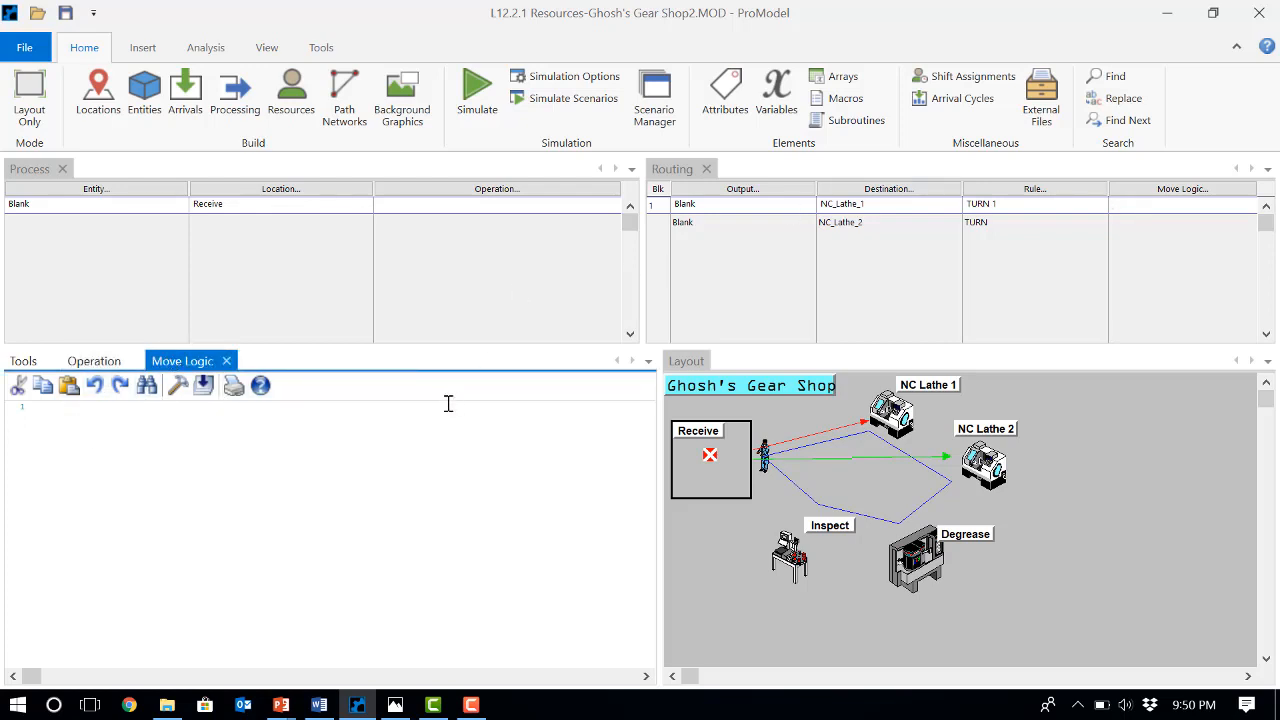
left_click(426, 446)
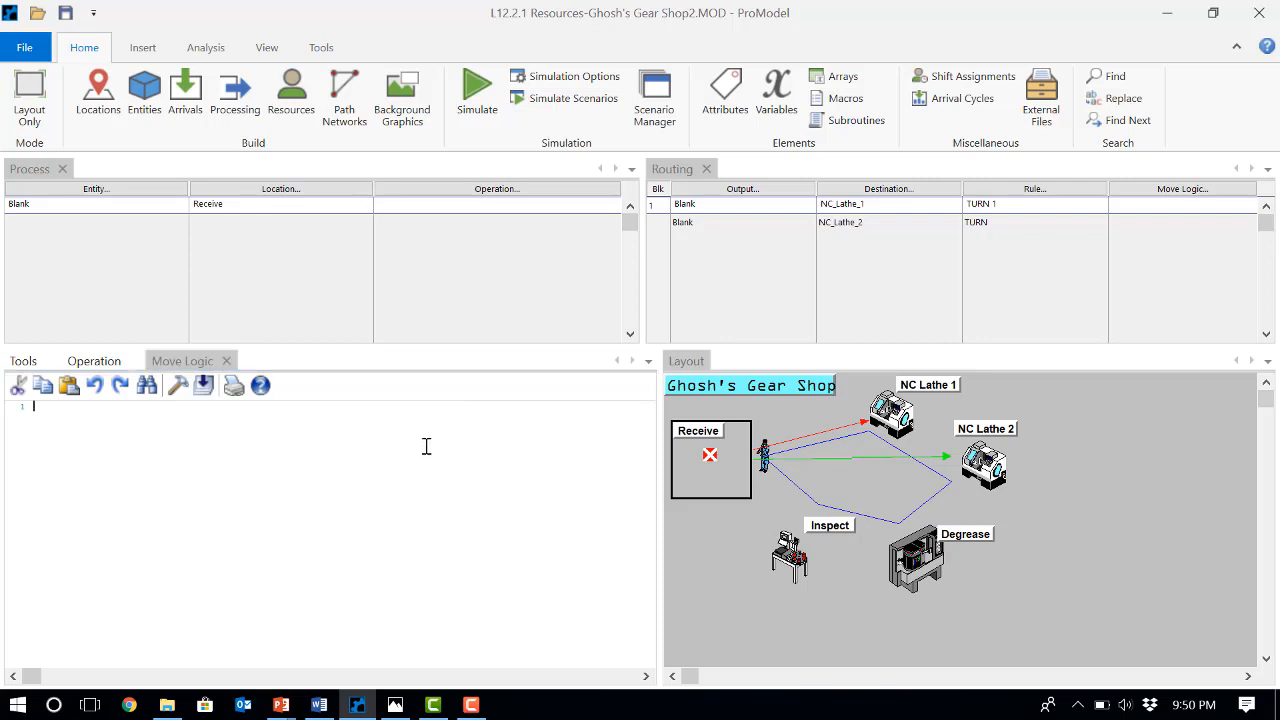
key("Return")
type("Move wi")
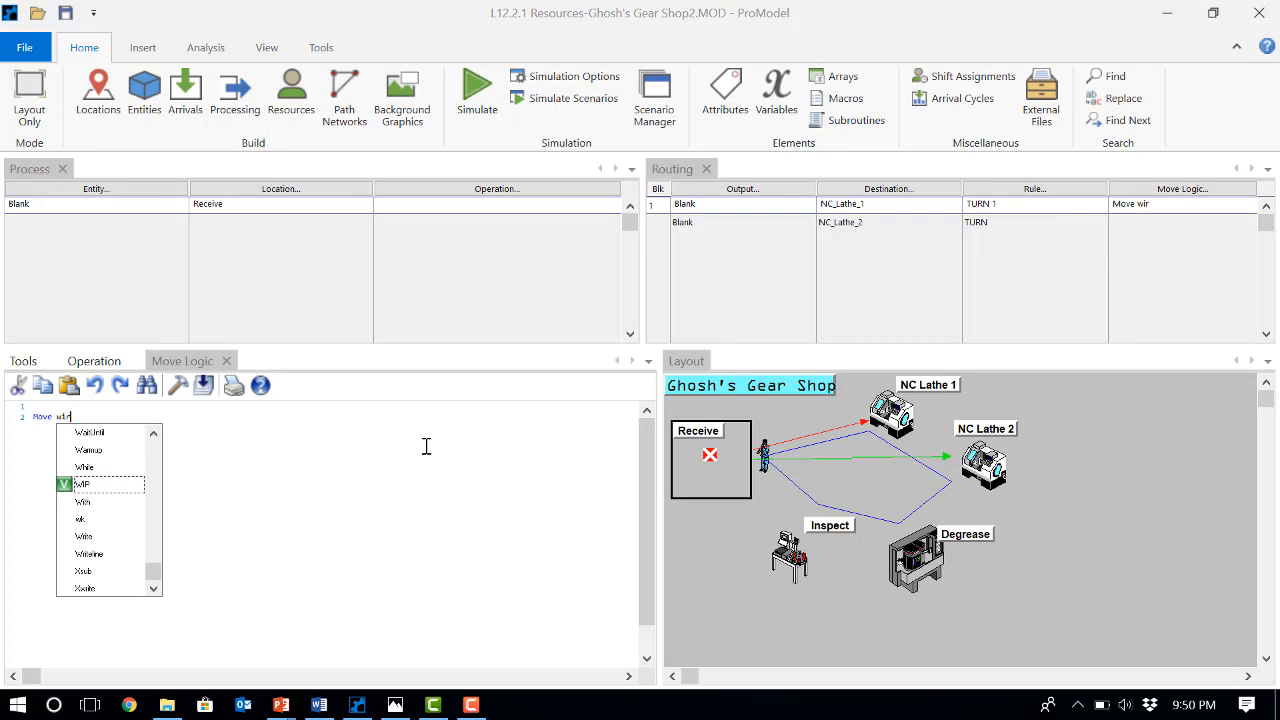
type("th ")
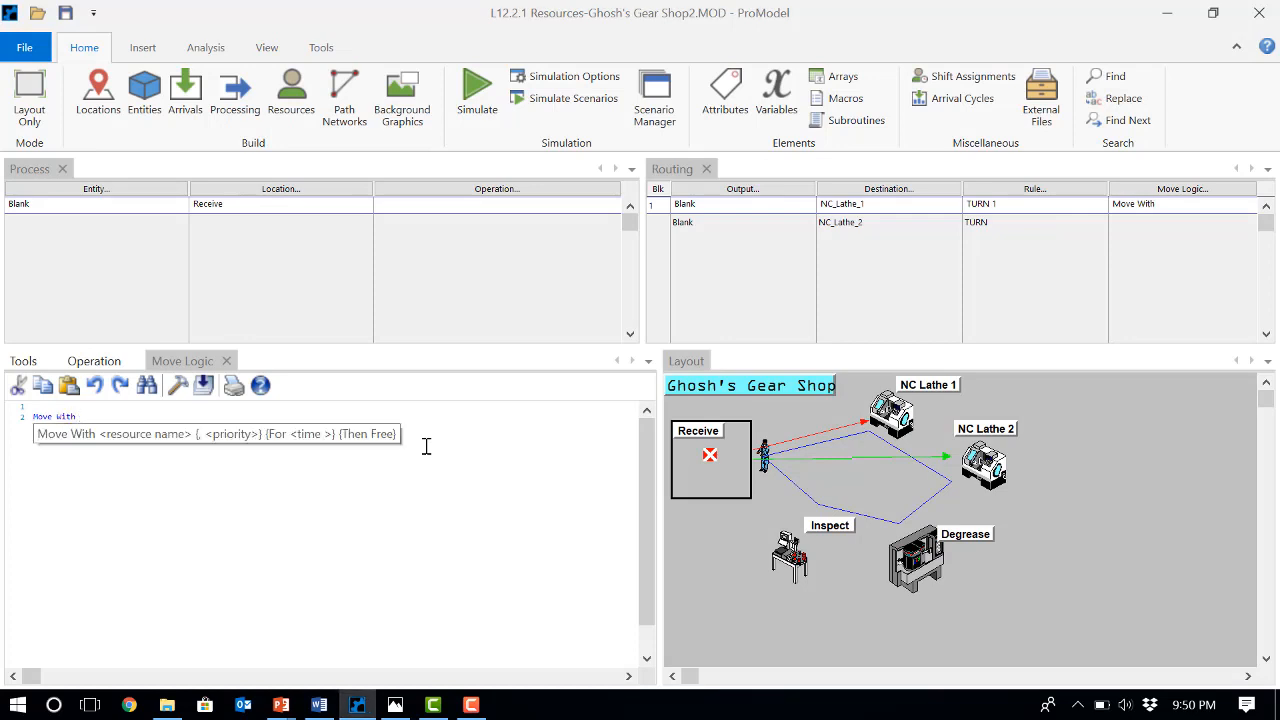
type("op")
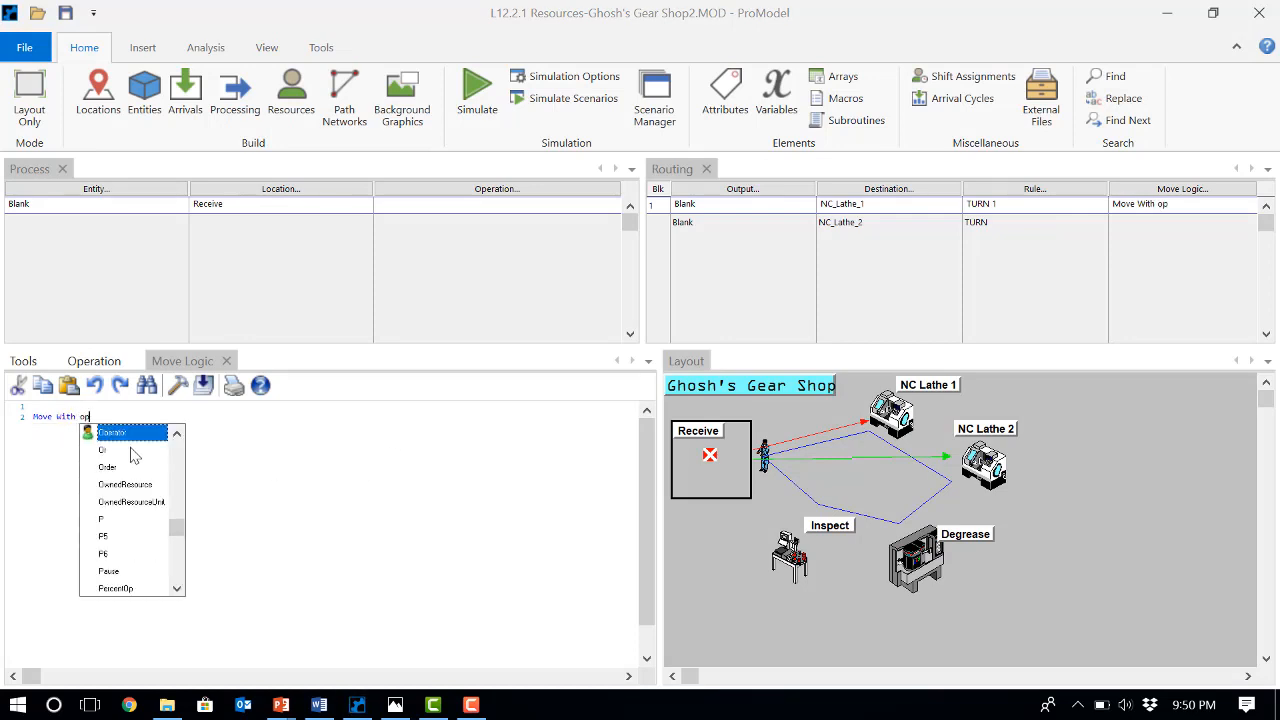
type("erator ")
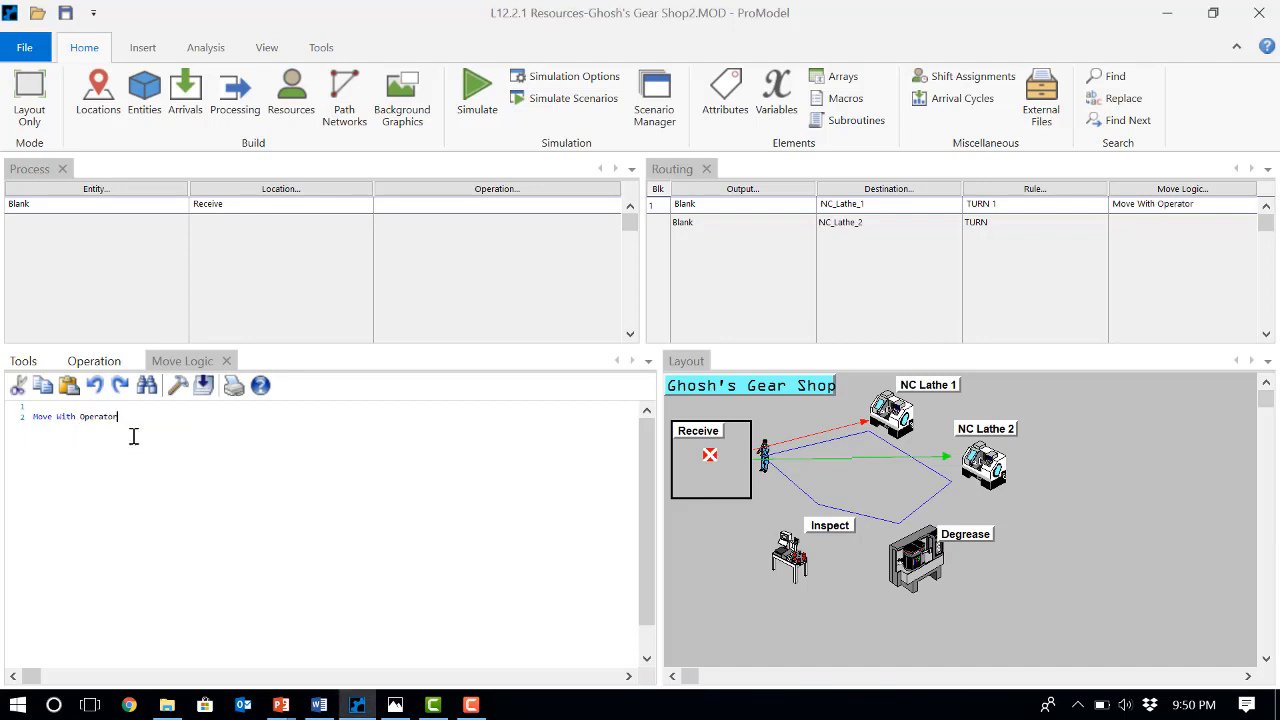
type("Then ")
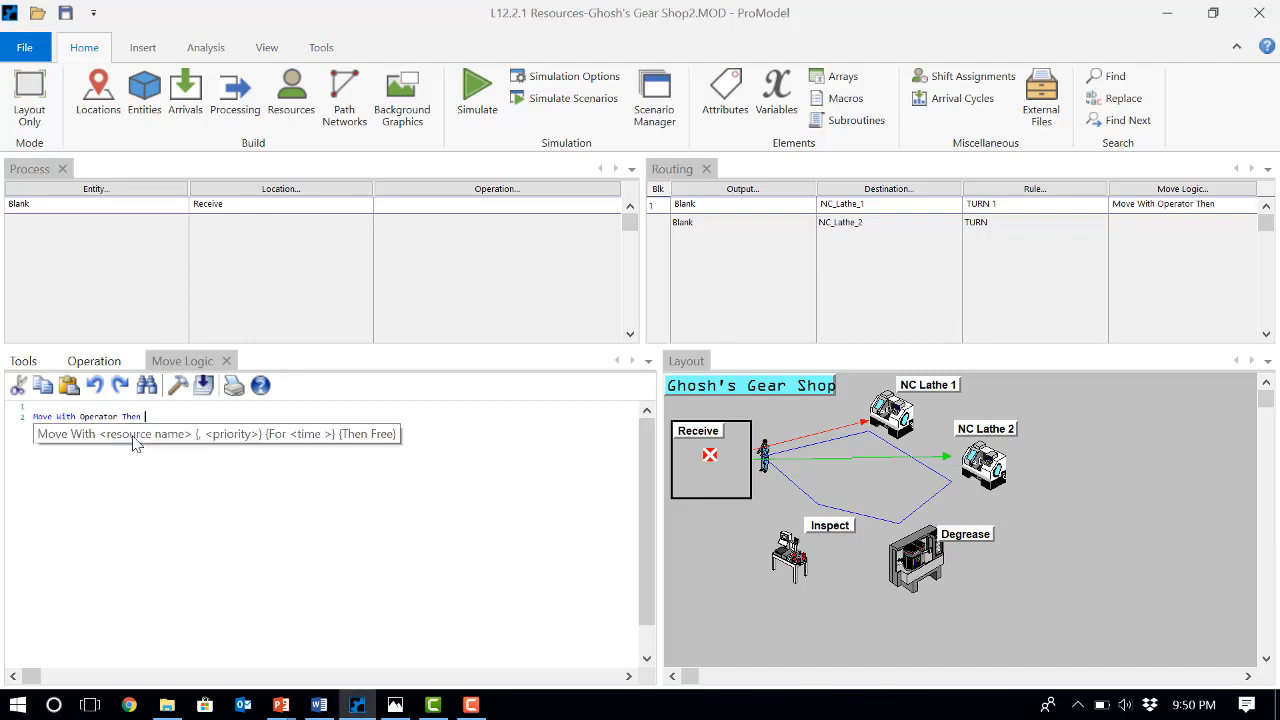
type("free")
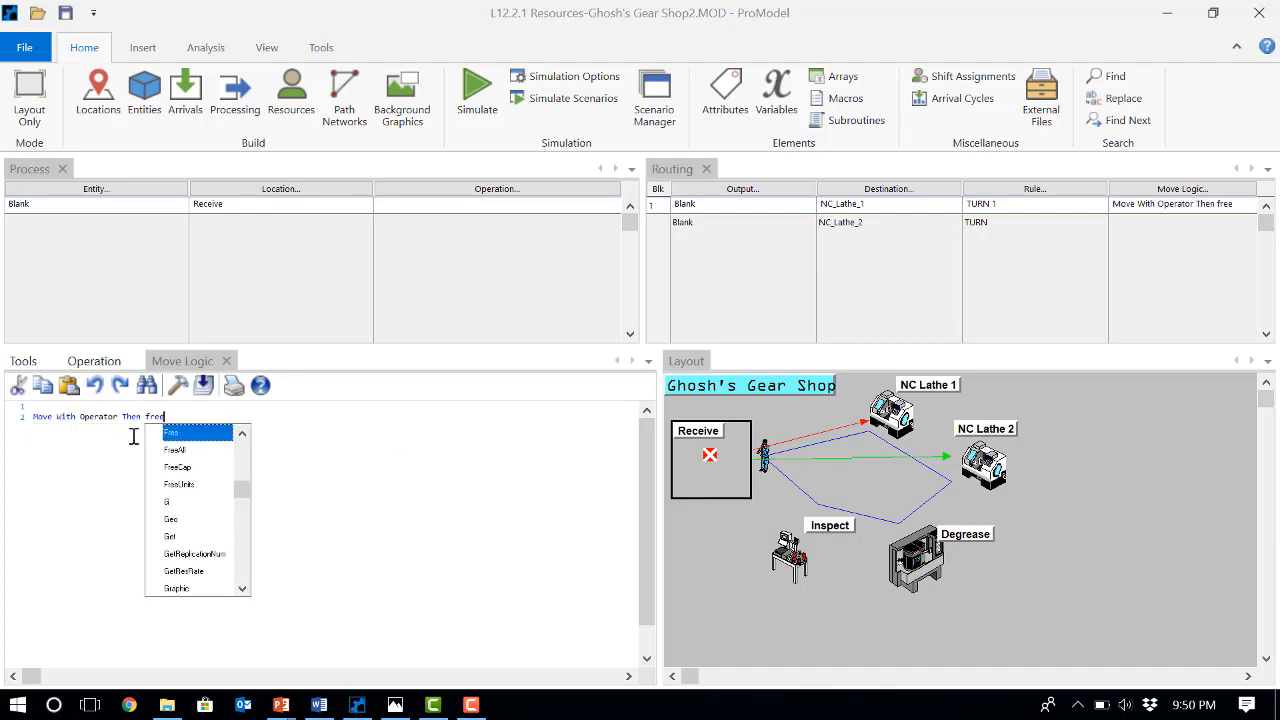
double_click(196, 430)
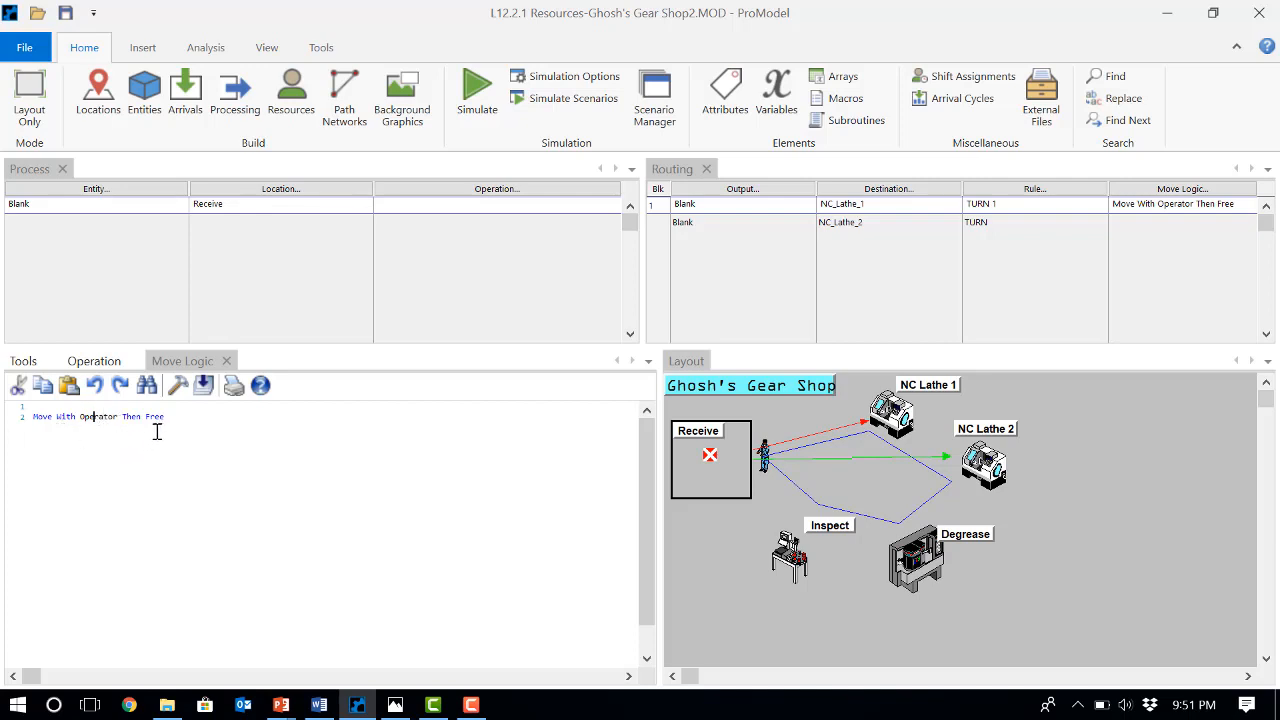
Step: Switch to the blank Word document and write the example statement "Move for U(10,1)"
left_click(319, 706)
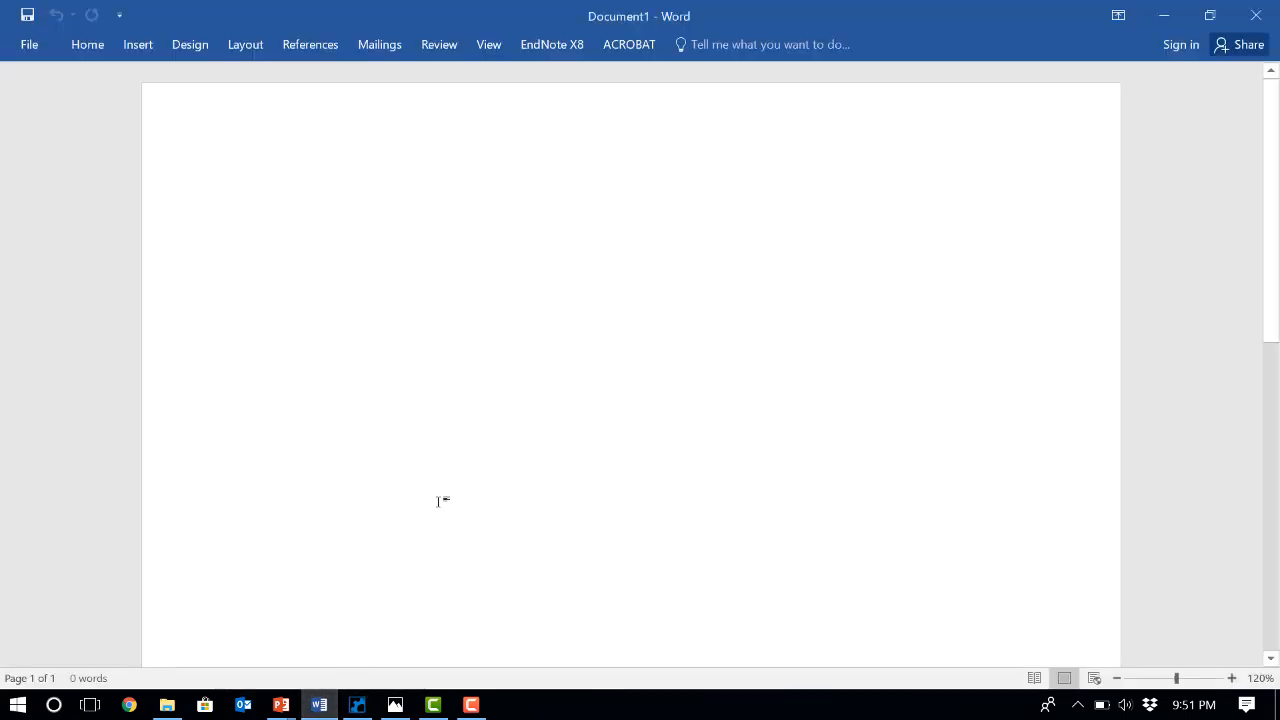
type("Move for")
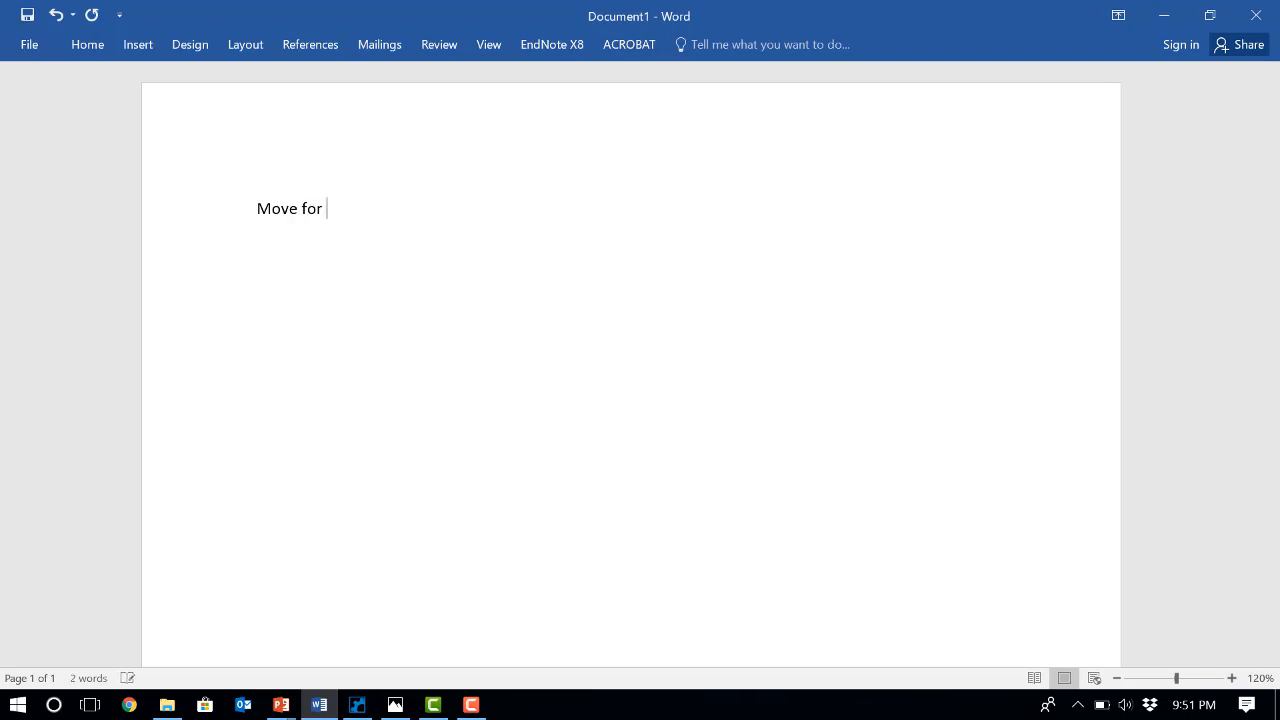
type(" U(10,1)")
key("Return")
Step: Write a second example line, "Move with Resource for u(10,1) then free", and highlight the word Resource
type("Move for")
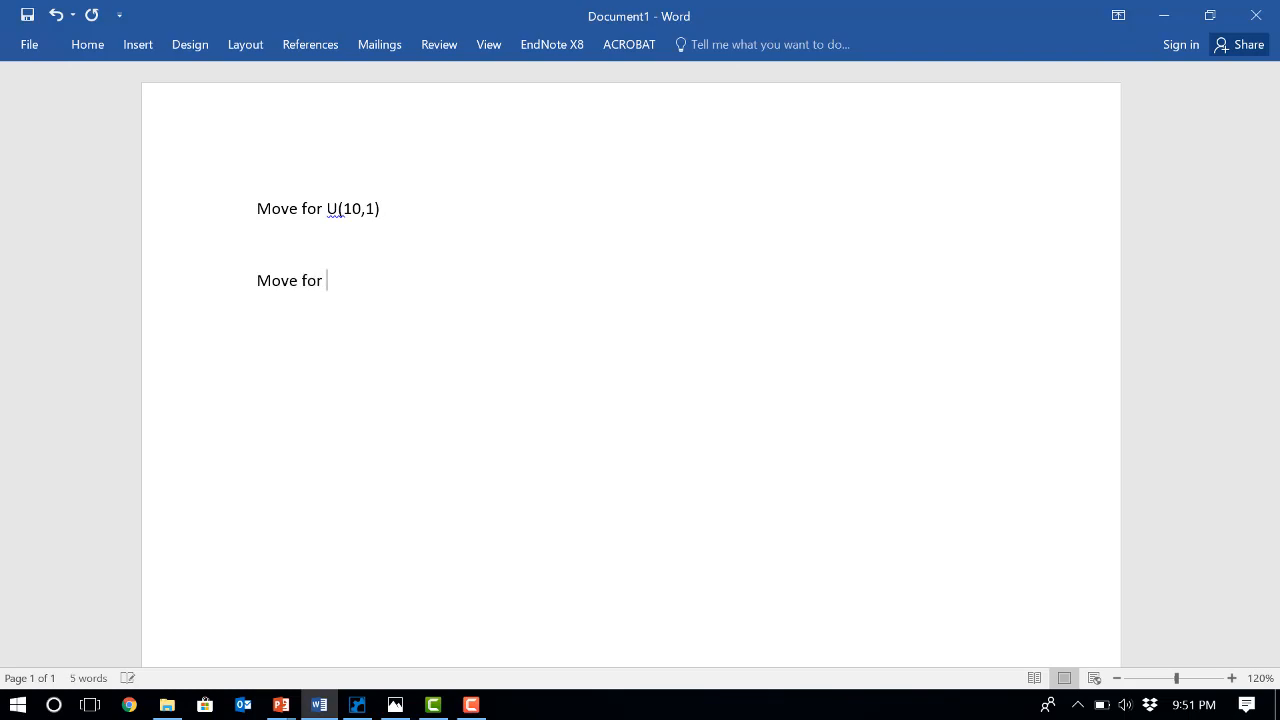
key("BackSpace")
key("BackSpace")
key("BackSpace")
key("BackSpace")
type("with Resource for")
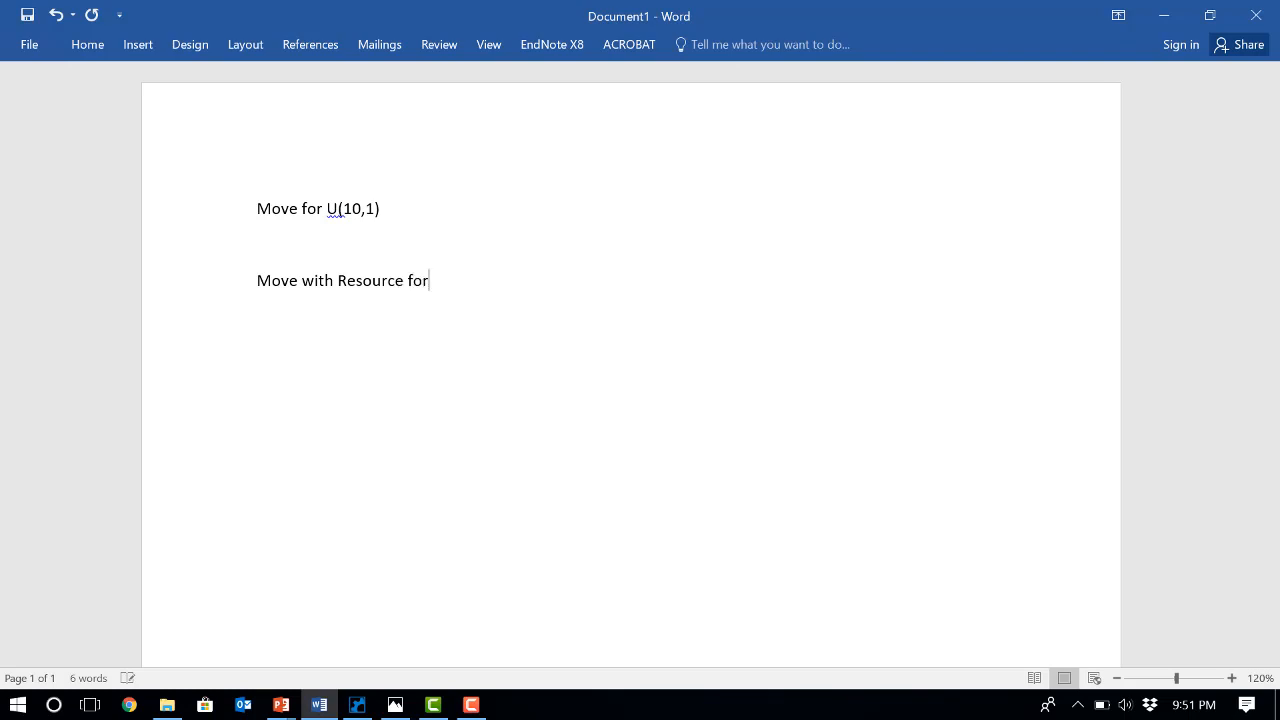
type(" u(10.1")
type("1) ")
type("the")
type("n free")
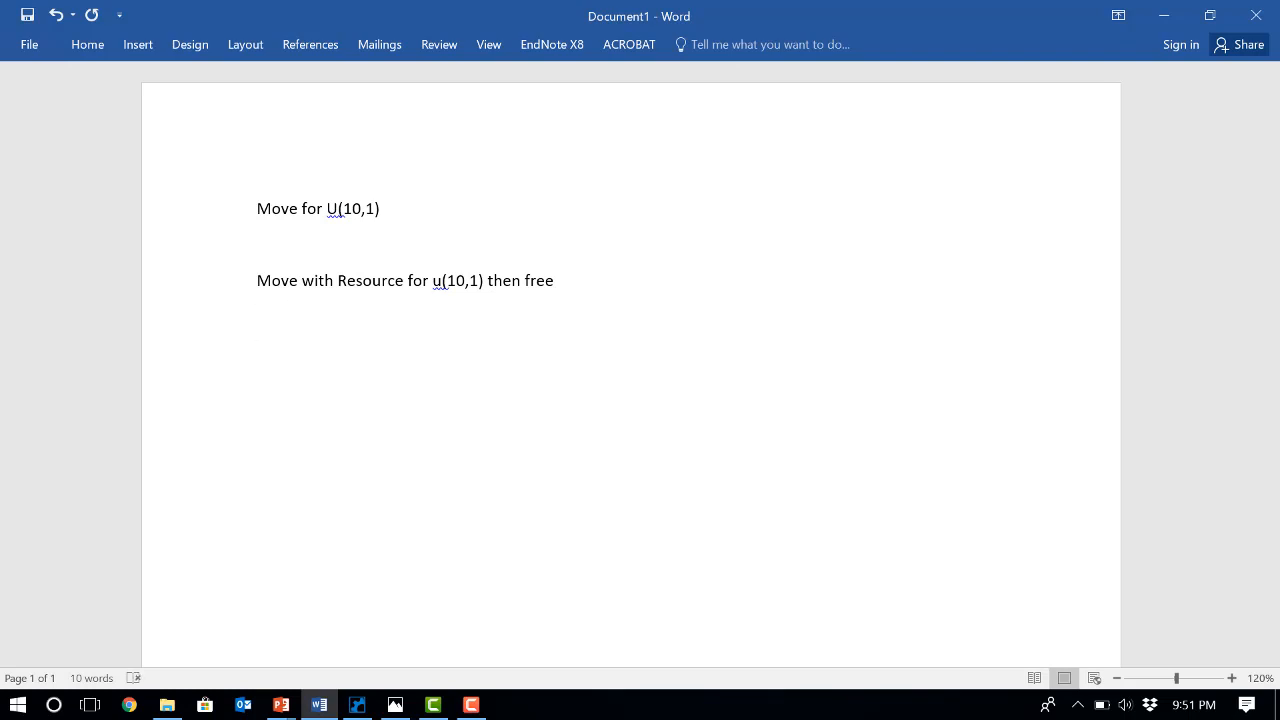
double_click(366, 280)
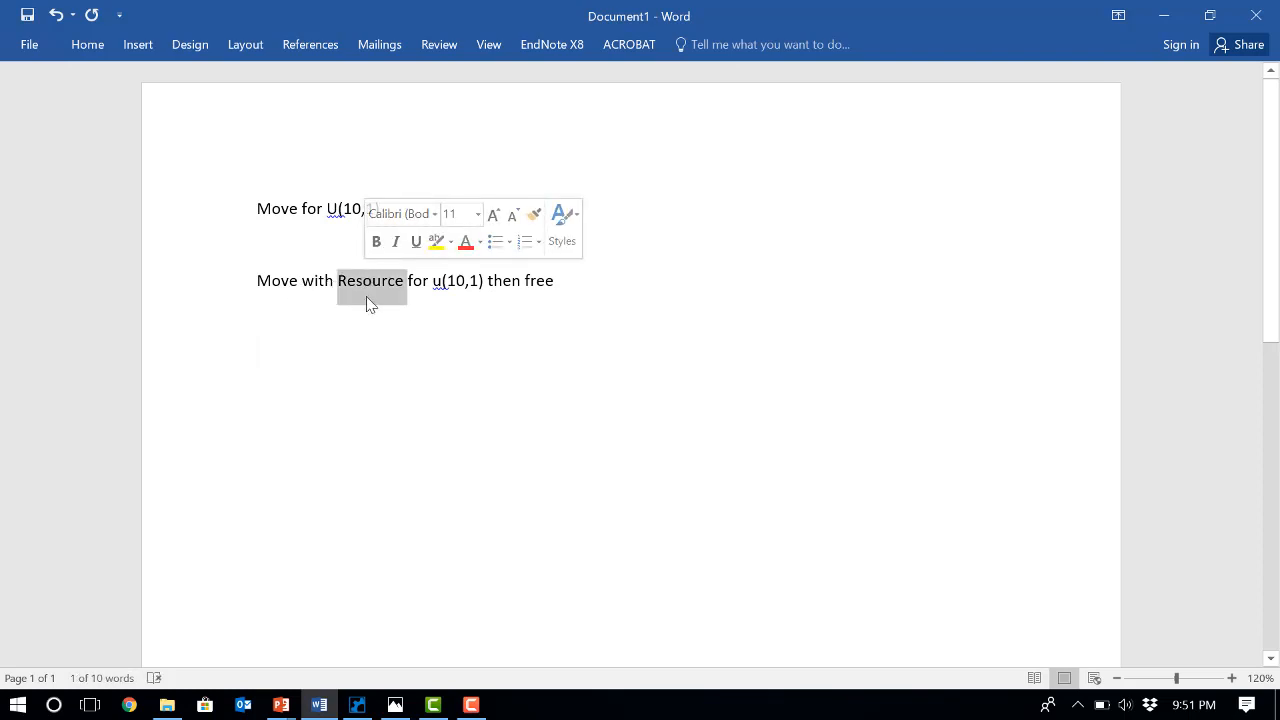
Step: Add a third example line below it reading "Move with Resource then Free"
left_click(562, 288)
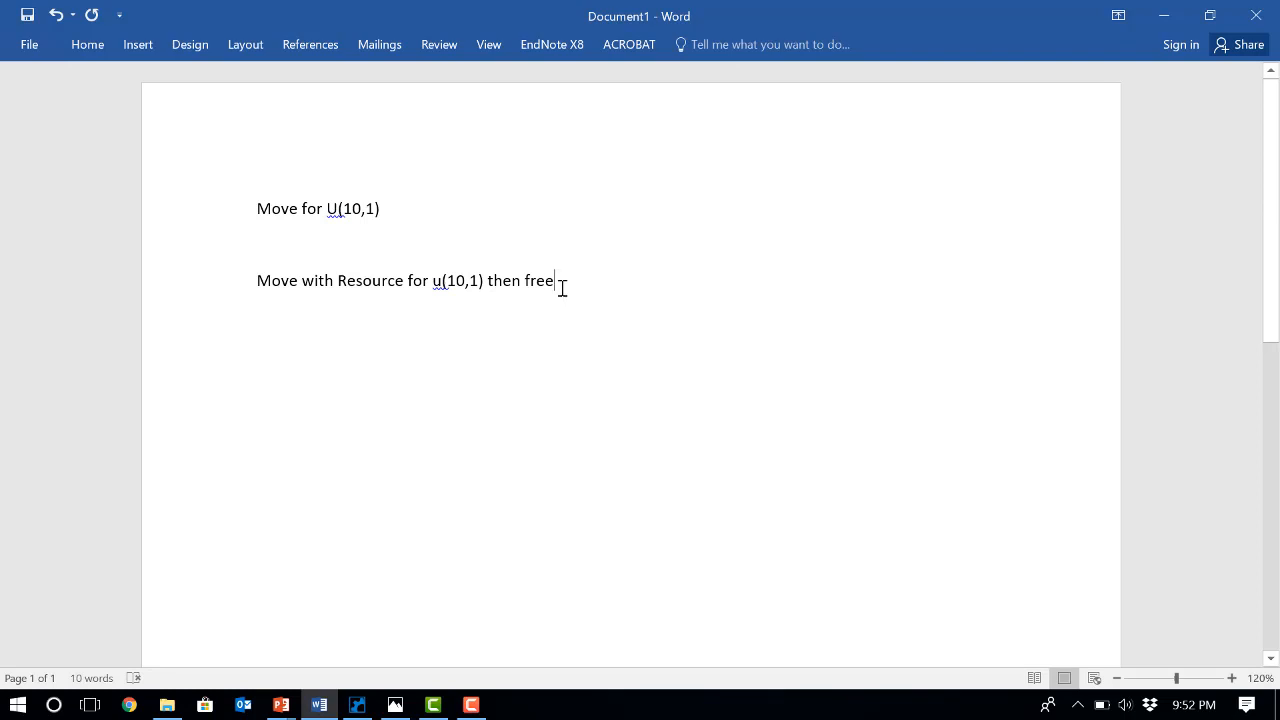
key("Return")
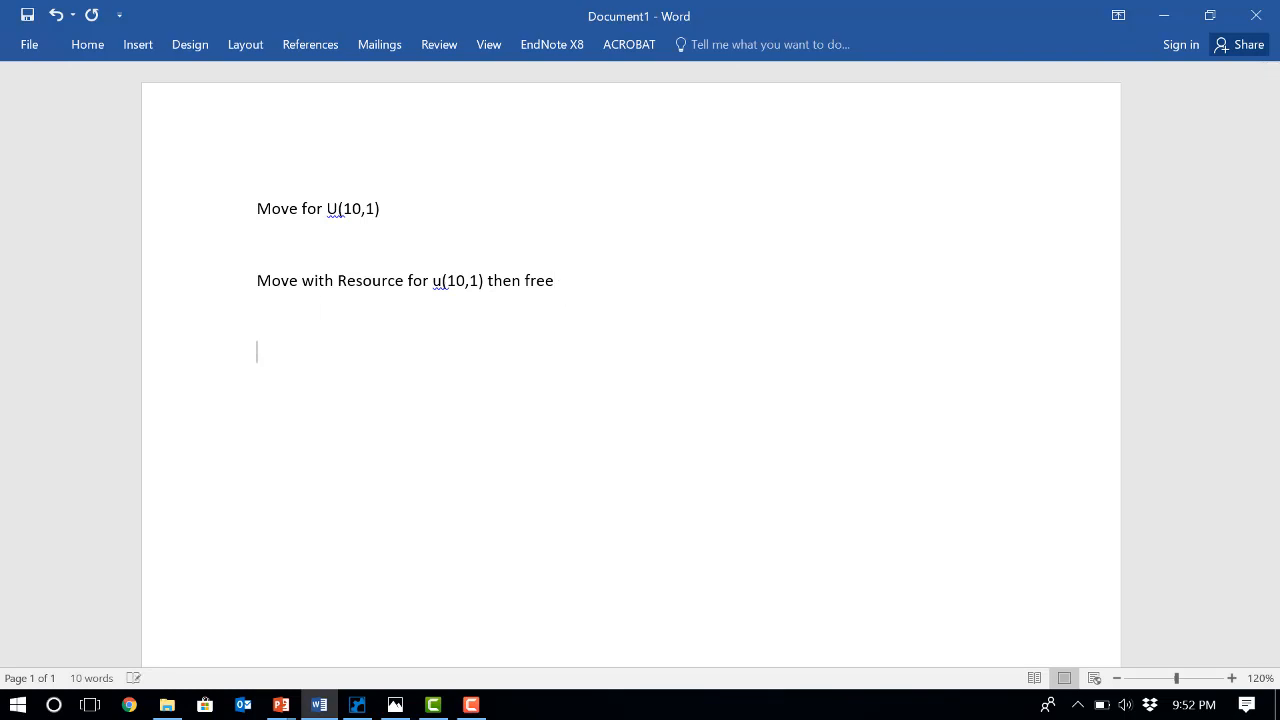
type("Move")
type(" wi")
type("th Rec")
type("or")
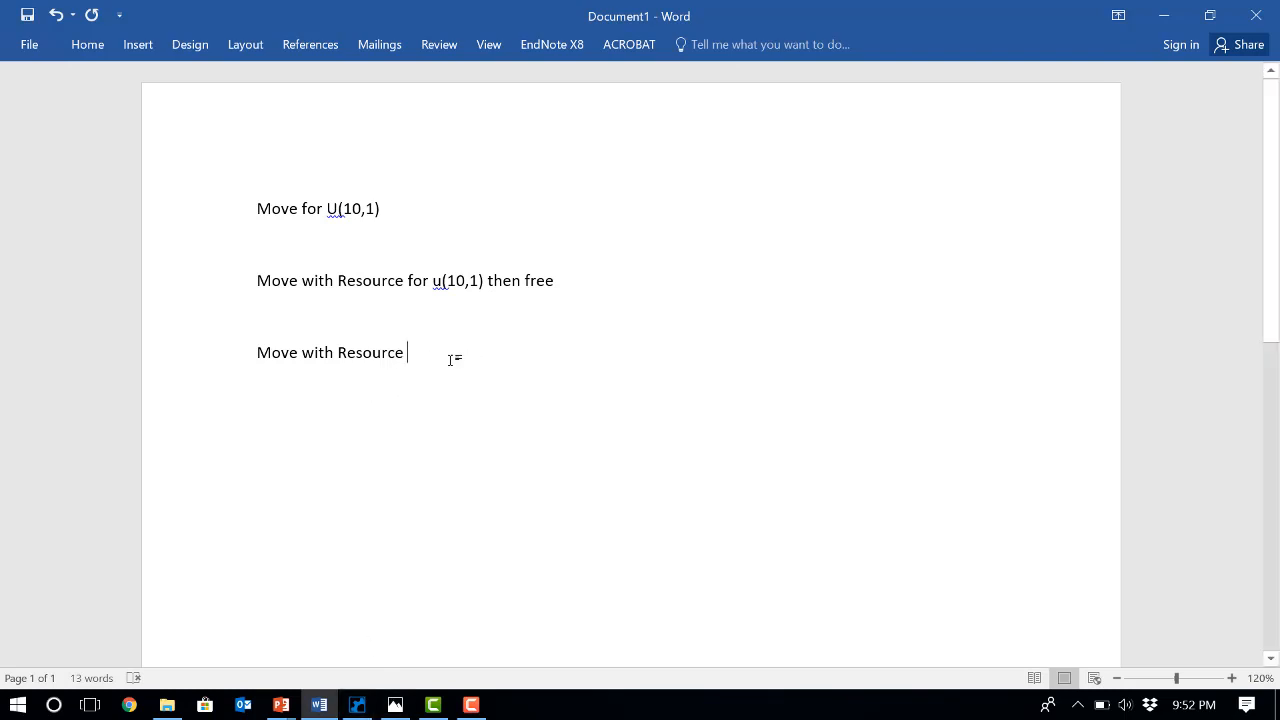
type("then Free")
Step: Switch back to ProModel and compile the move logic of the NC_Lathe_1 routing line
left_click(357, 704)
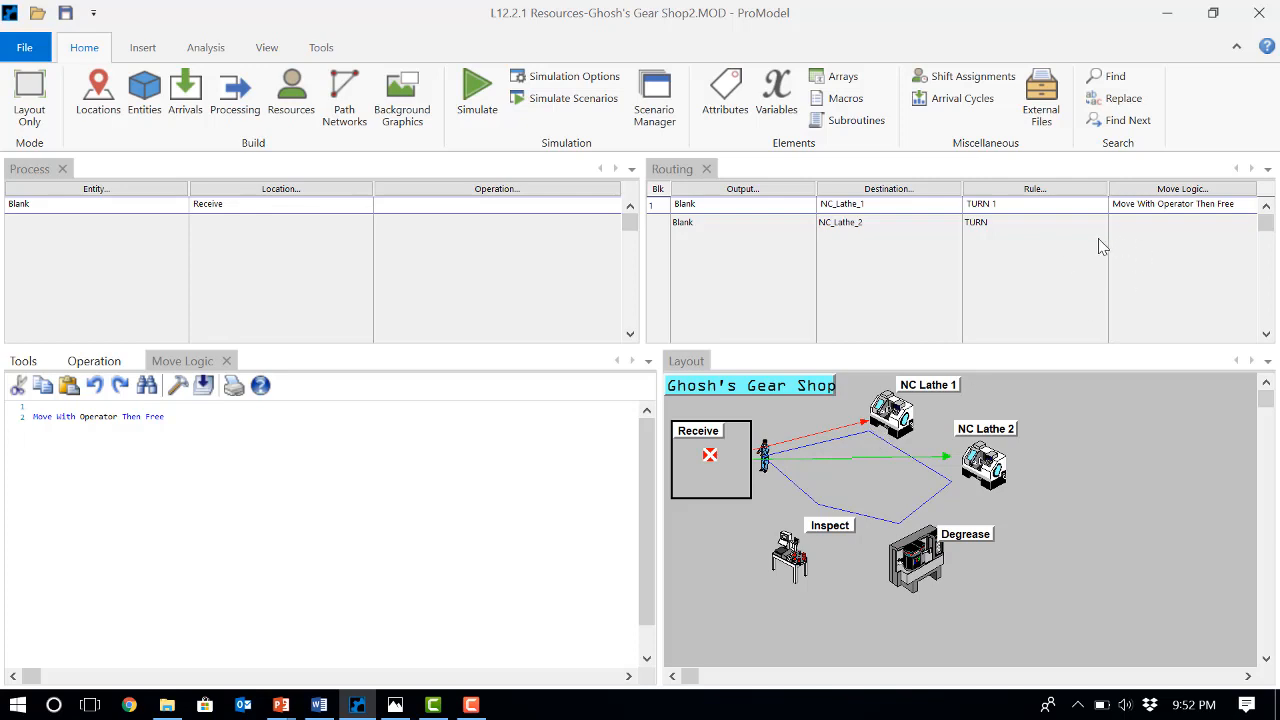
left_click_drag(178, 420, 34, 406)
left_click(203, 386)
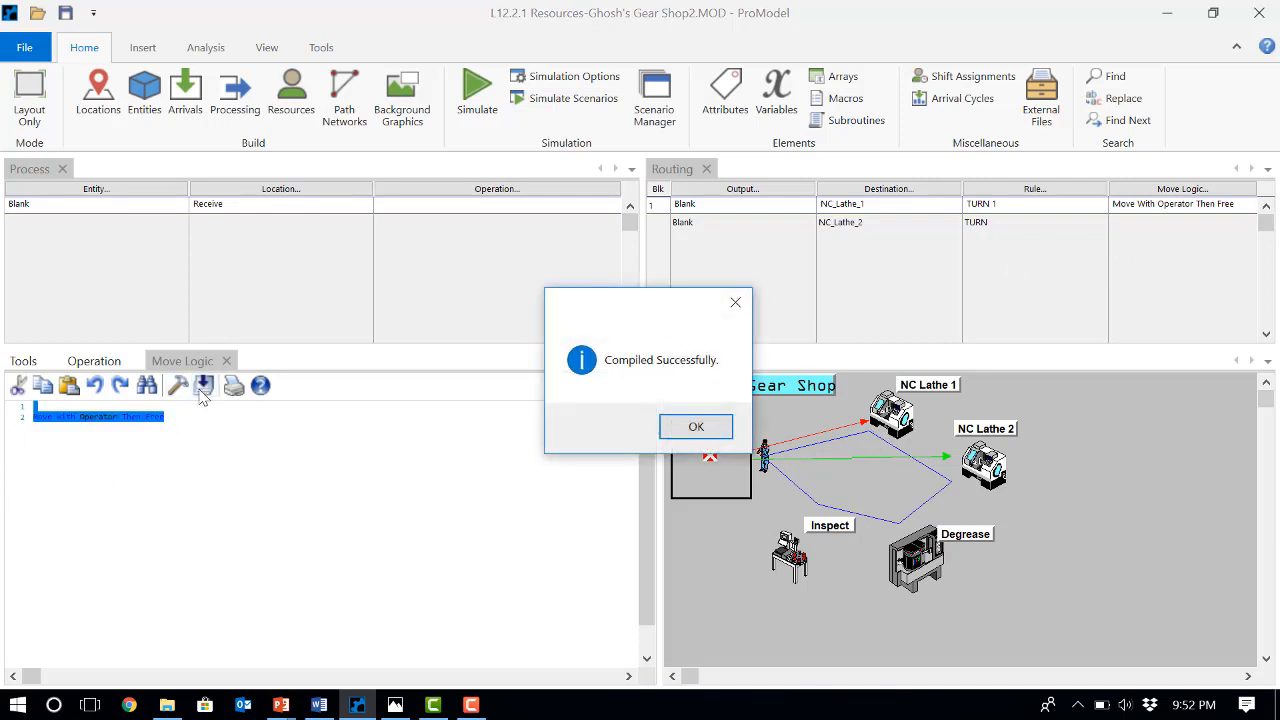
left_click(714, 428)
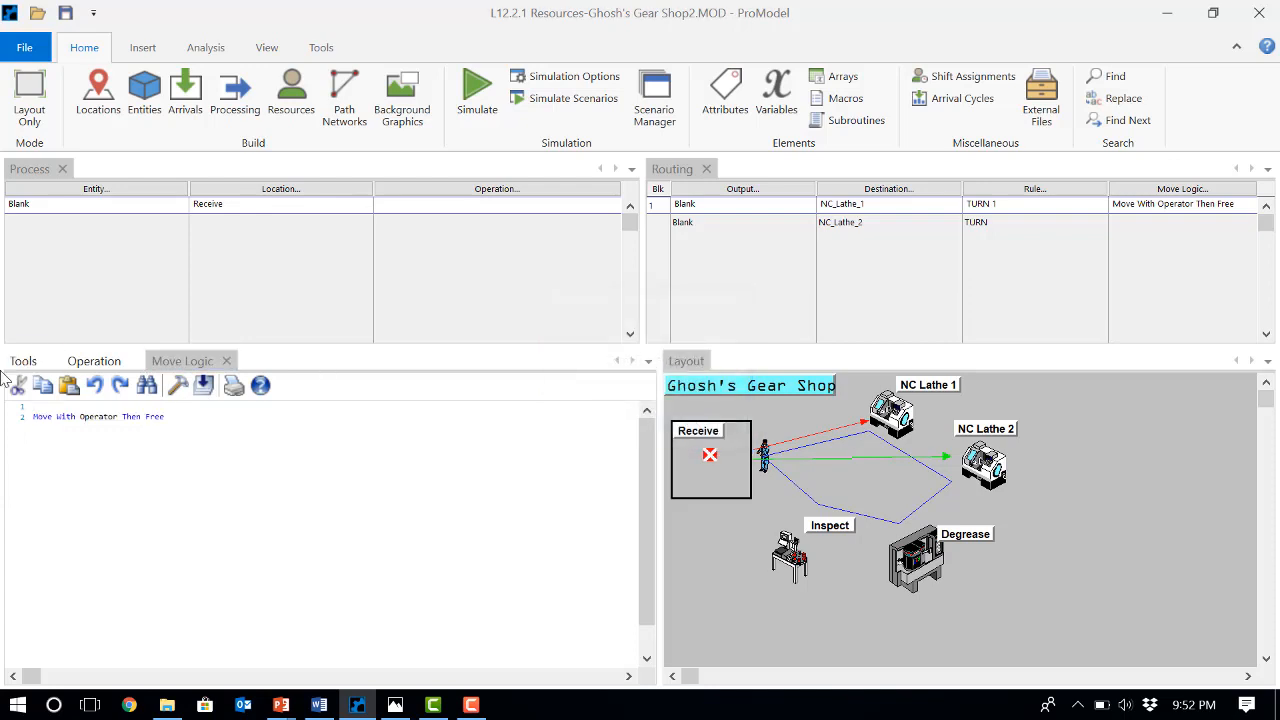
Step: Copy the "Move With Operator Then Free" move logic to the NC_Lathe_2 routing line
left_click_drag(171, 417, 24, 392)
key("ctrl+c")
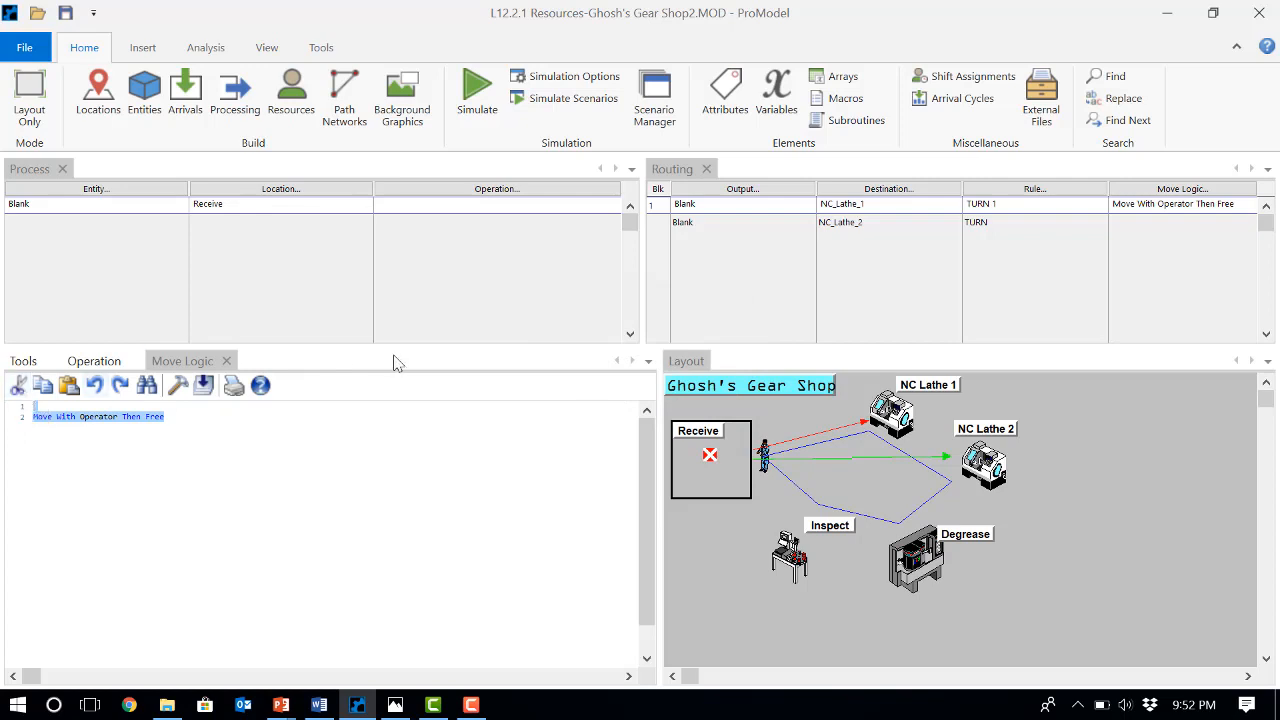
left_click(1157, 221)
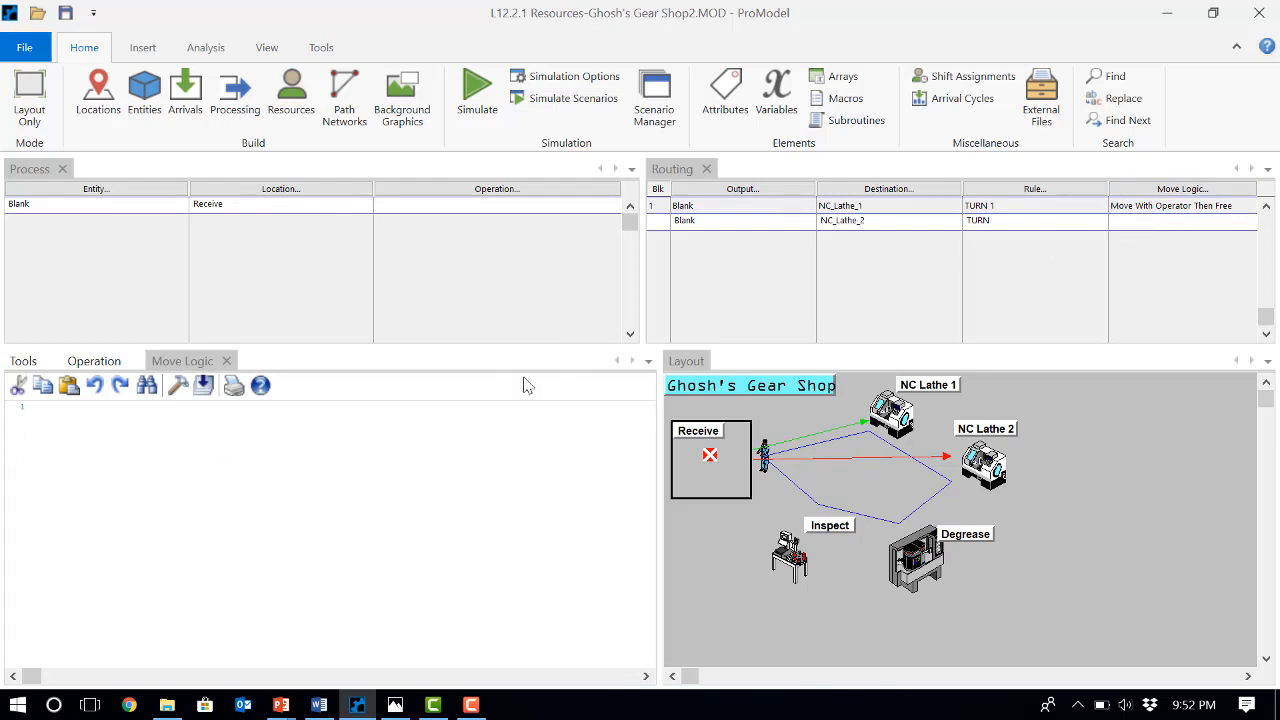
key("ctrl+v")
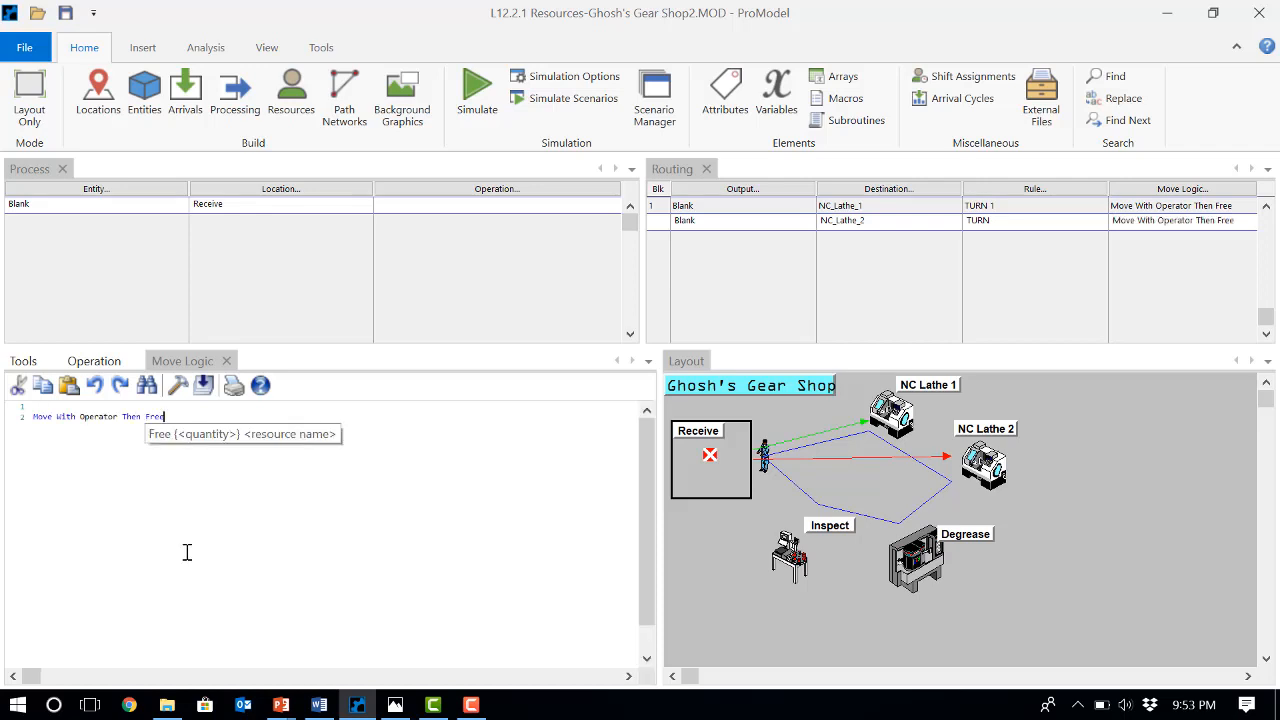
Step: Add a second process record for the Blank entity at location NC_Lathe_1, below the Receive record
left_click(343, 235)
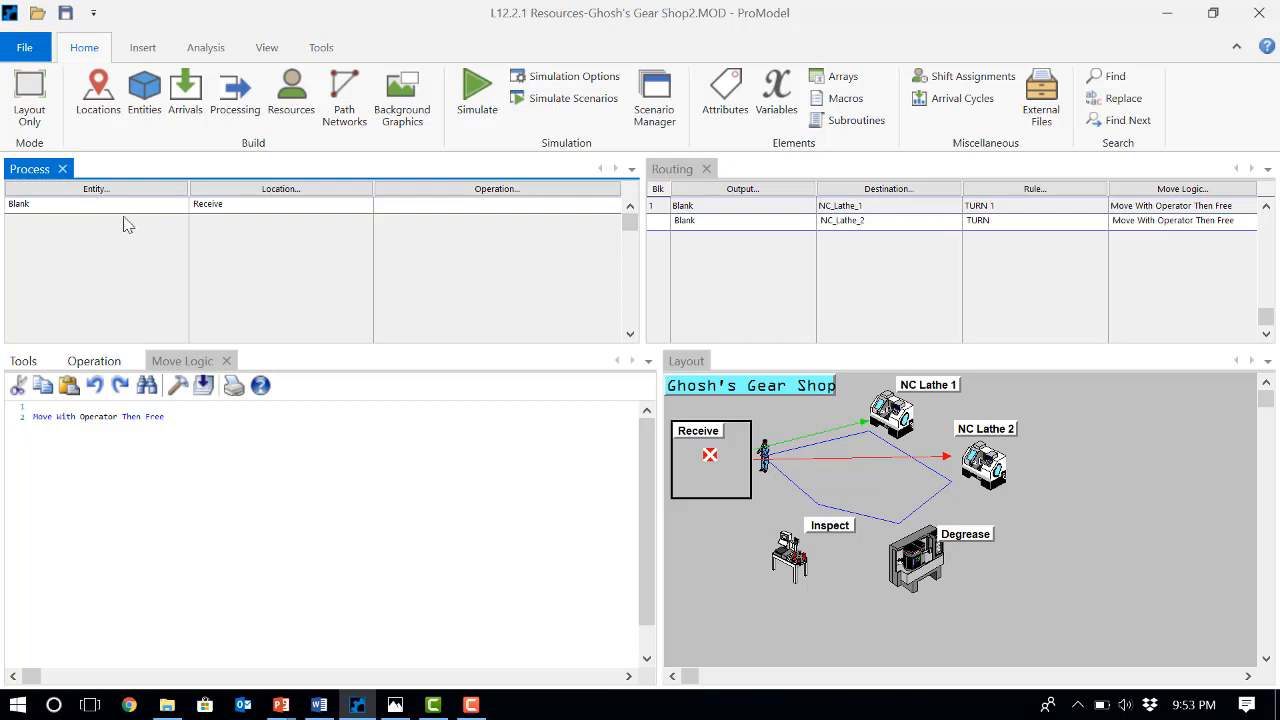
left_click(121, 202)
key("Return")
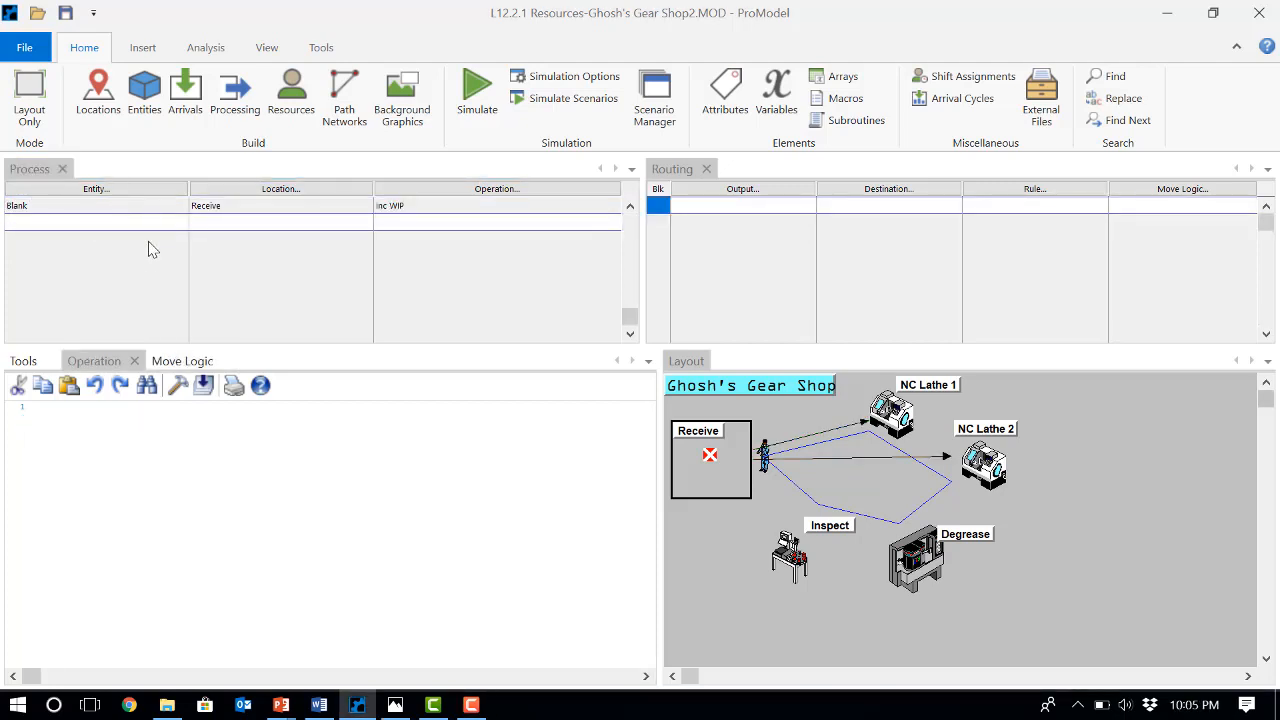
double_click(158, 224)
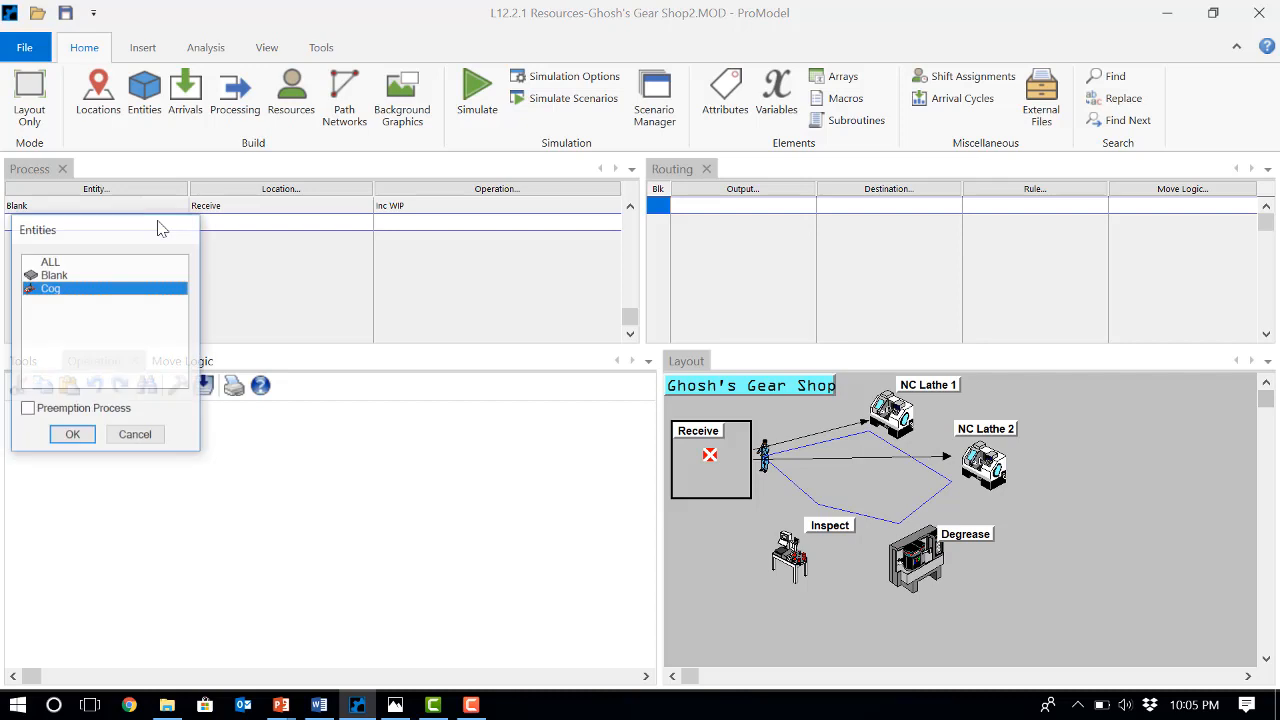
double_click(137, 276)
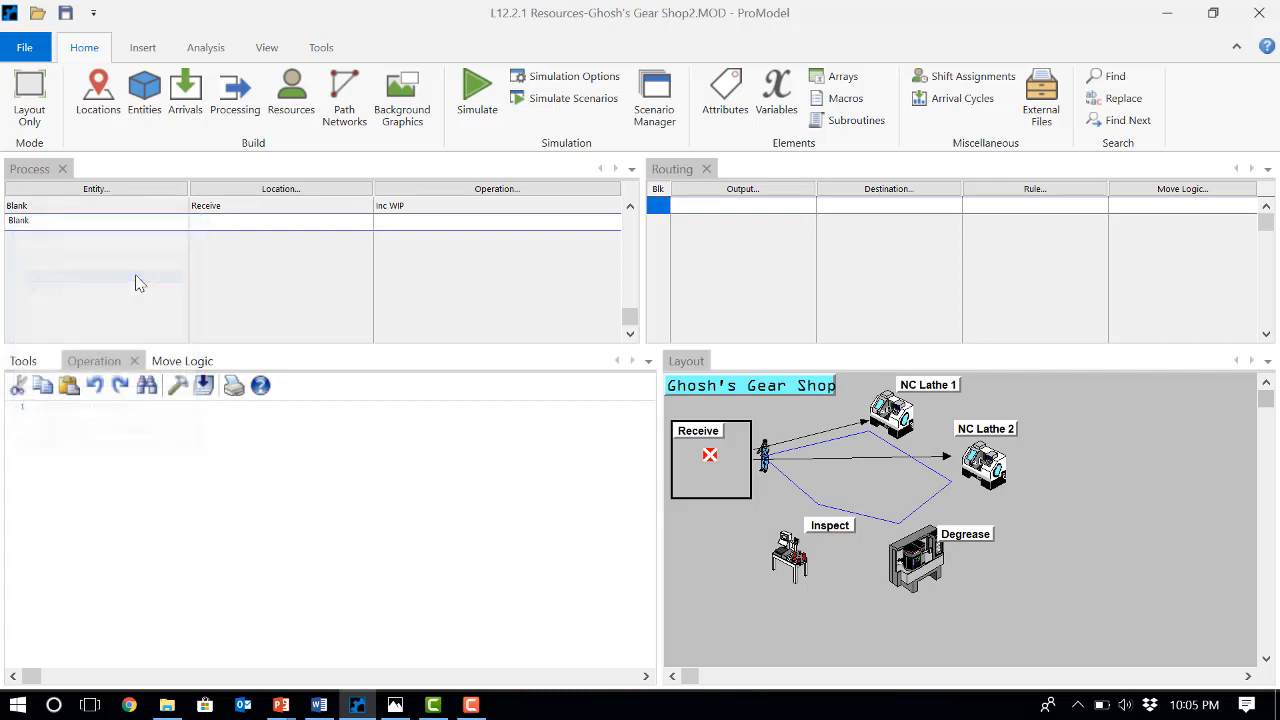
left_click(247, 204)
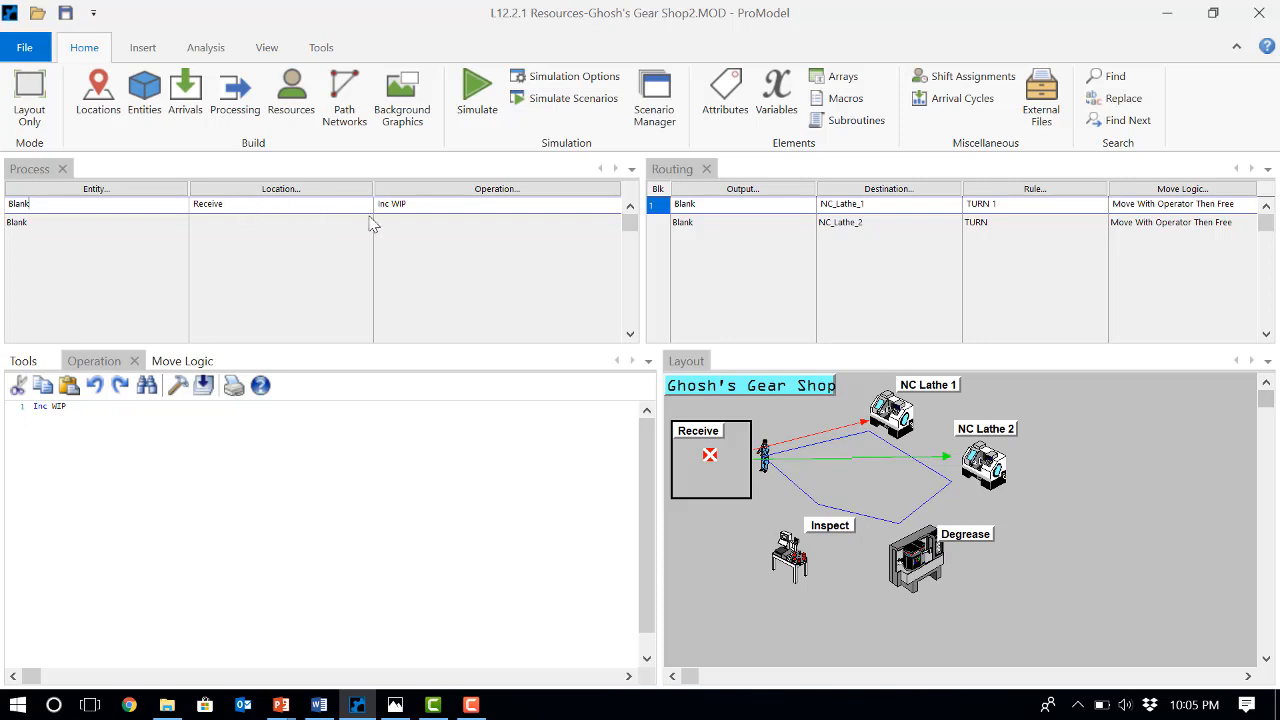
left_click(238, 225)
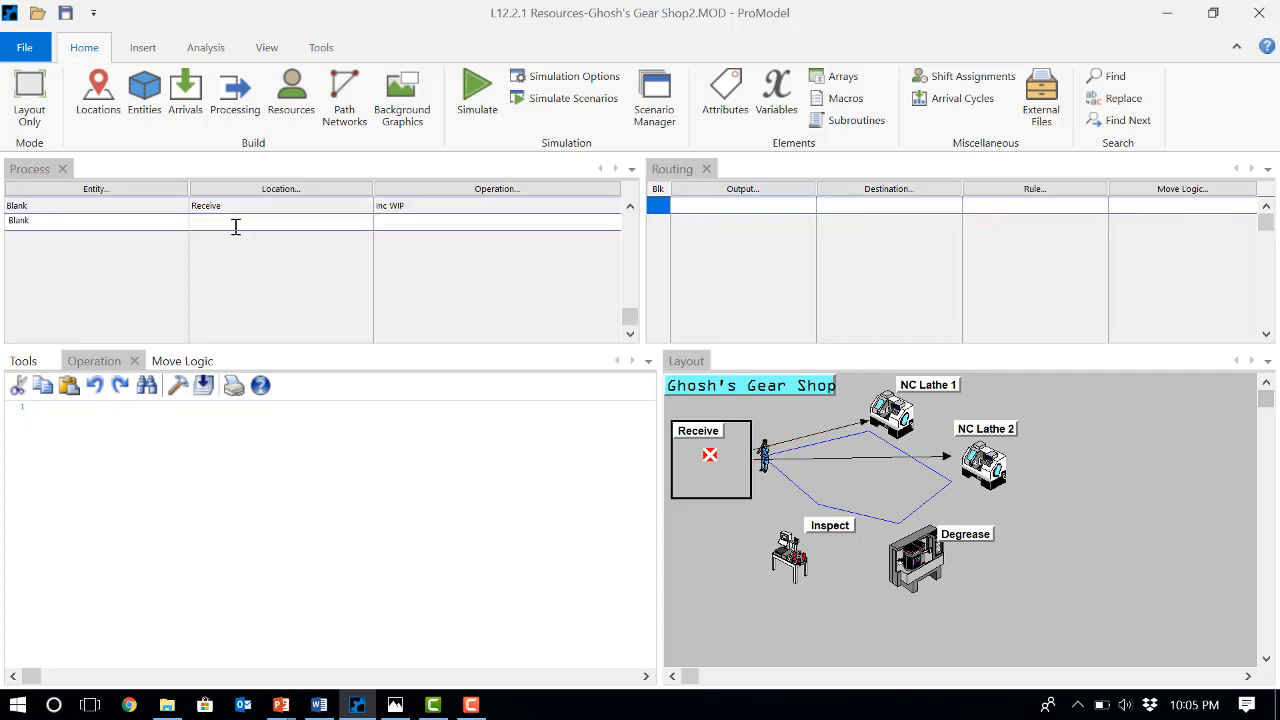
double_click(236, 227)
double_click(253, 289)
Step: Define the routing for Blank at NC_Lathe_1 with output Cog and destination Degrease
double_click(769, 207)
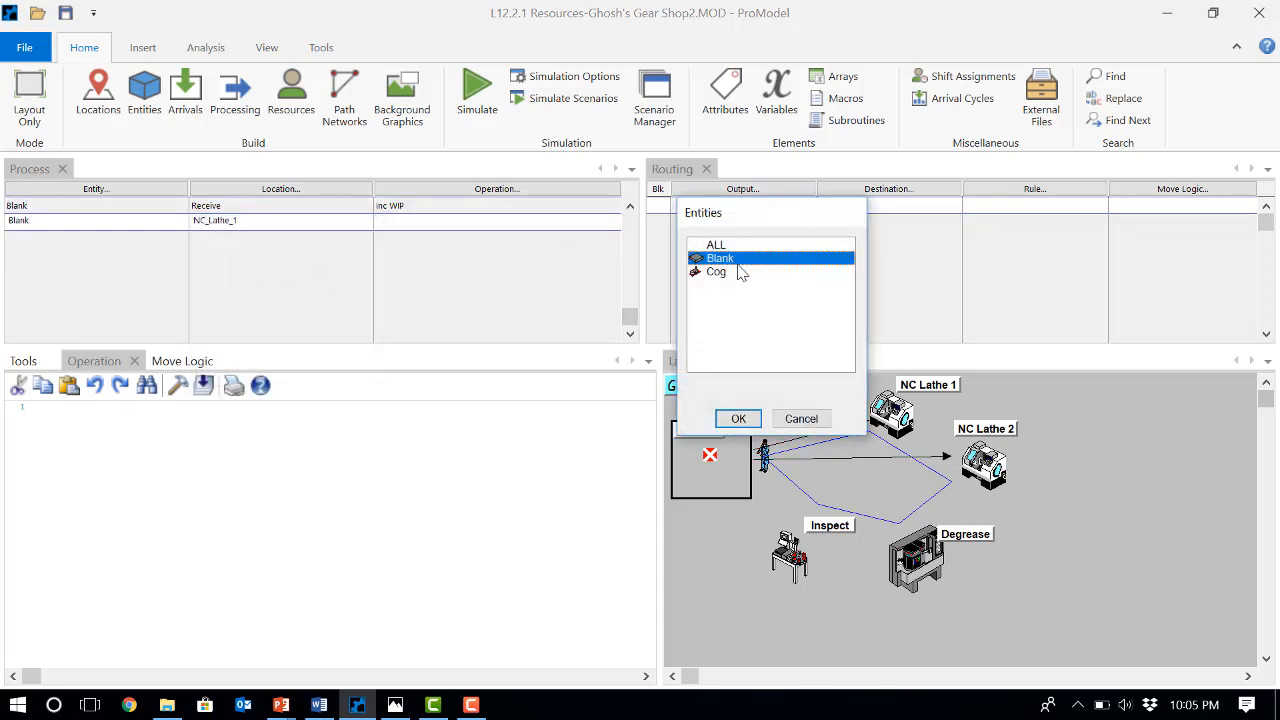
double_click(738, 266)
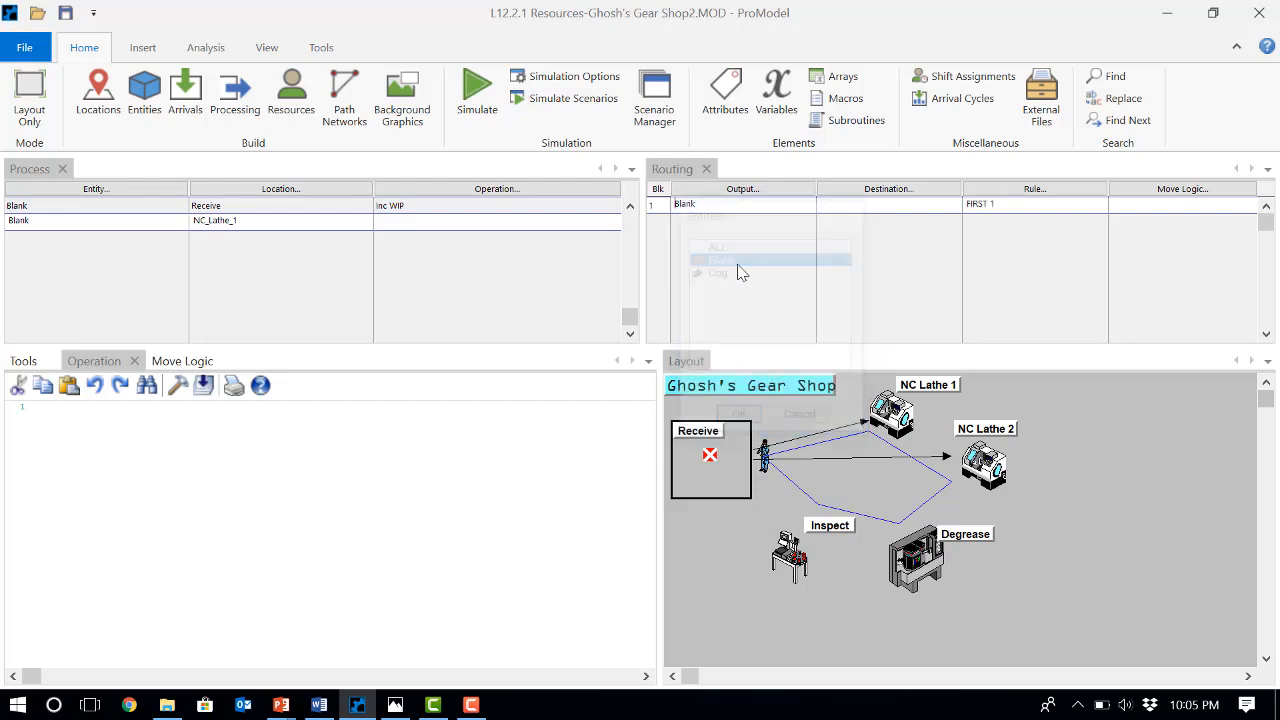
double_click(720, 205)
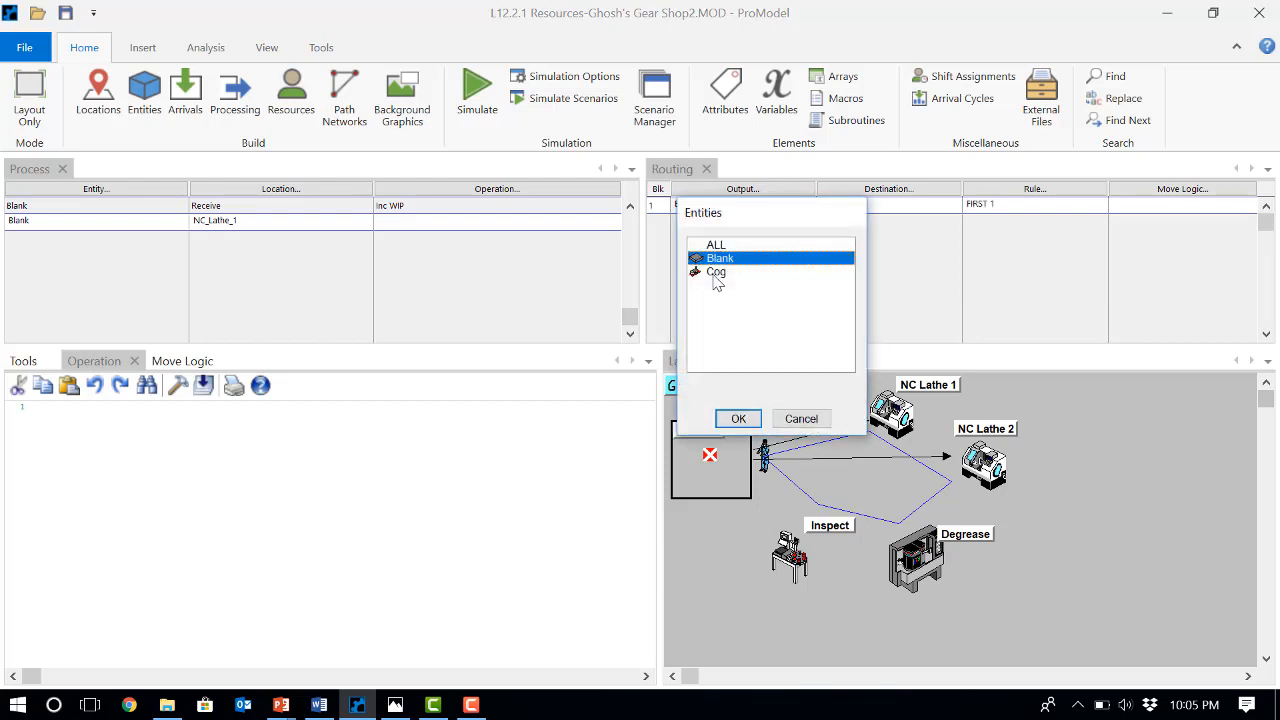
double_click(716, 274)
double_click(867, 206)
double_click(872, 299)
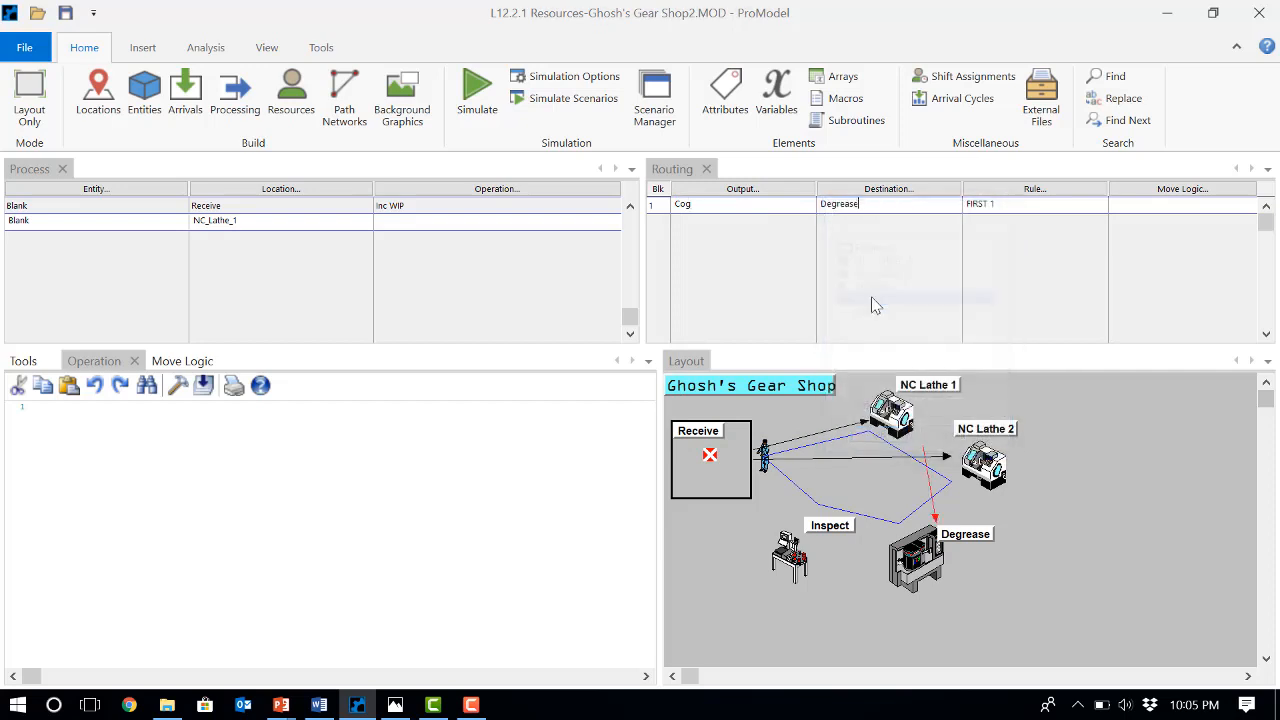
Step: Add a third process record for the Blank entity at location NC_Lathe_2
key("Return")
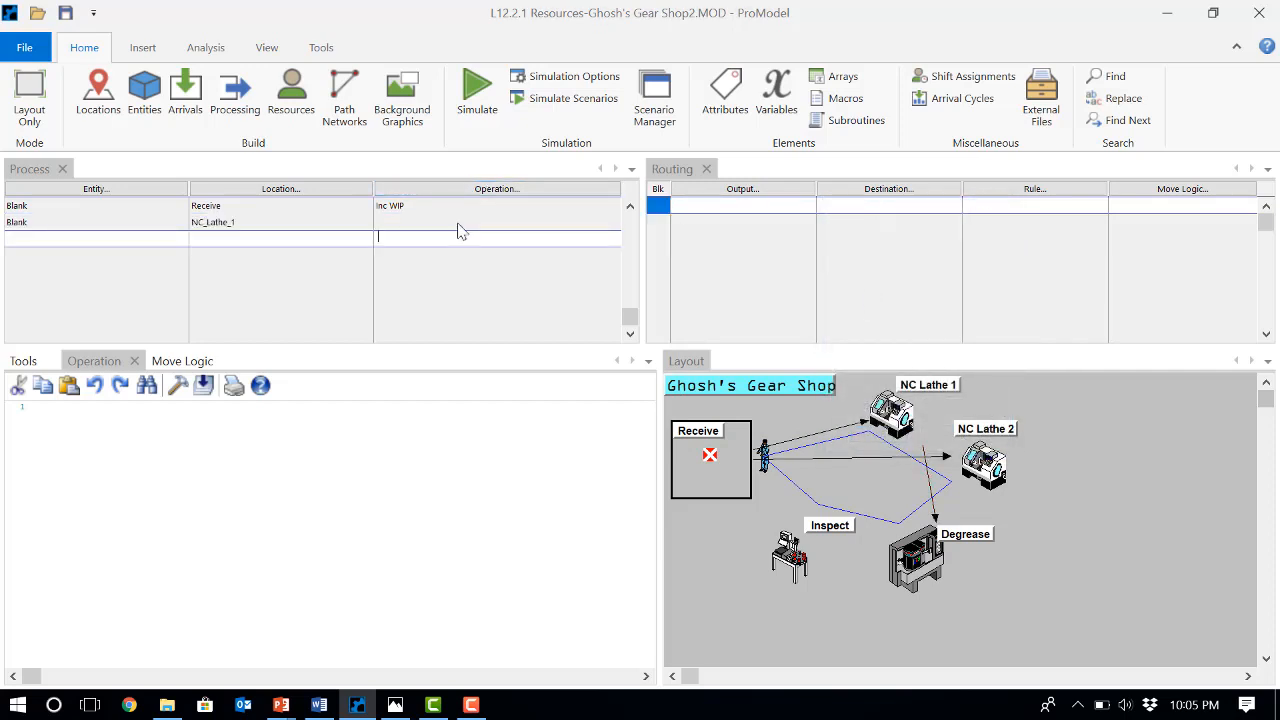
double_click(50, 238)
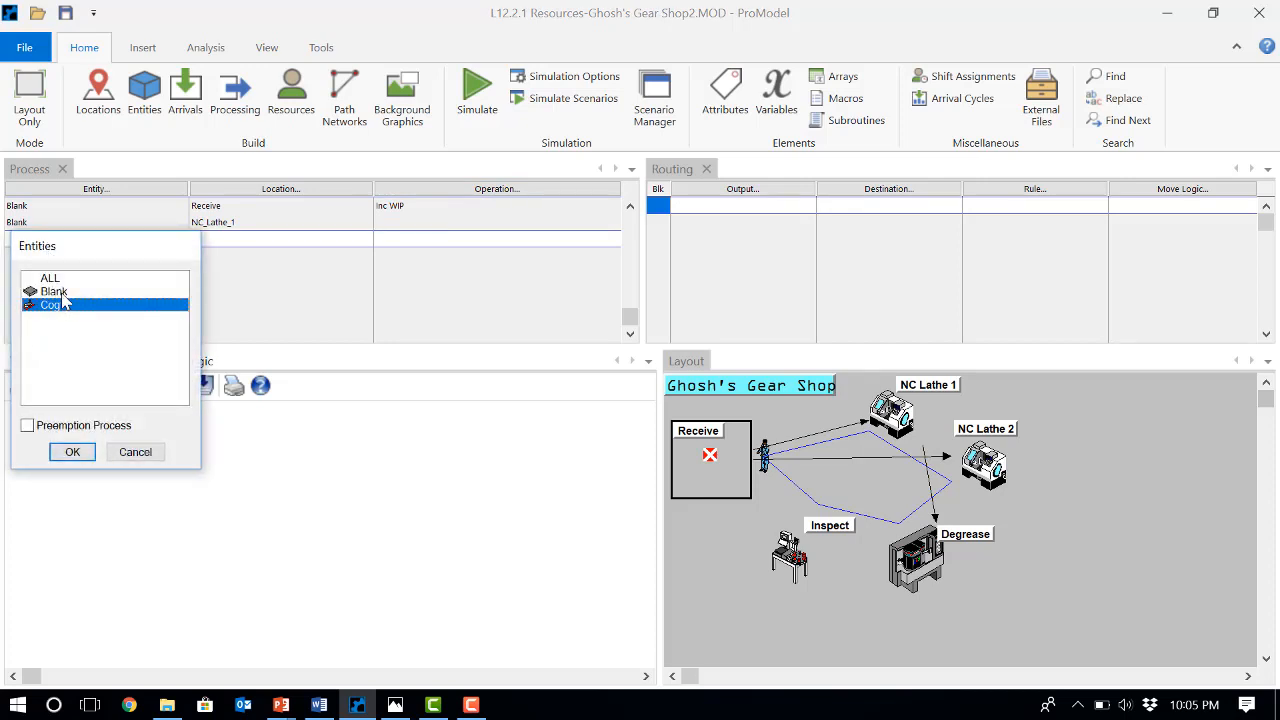
double_click(54, 291)
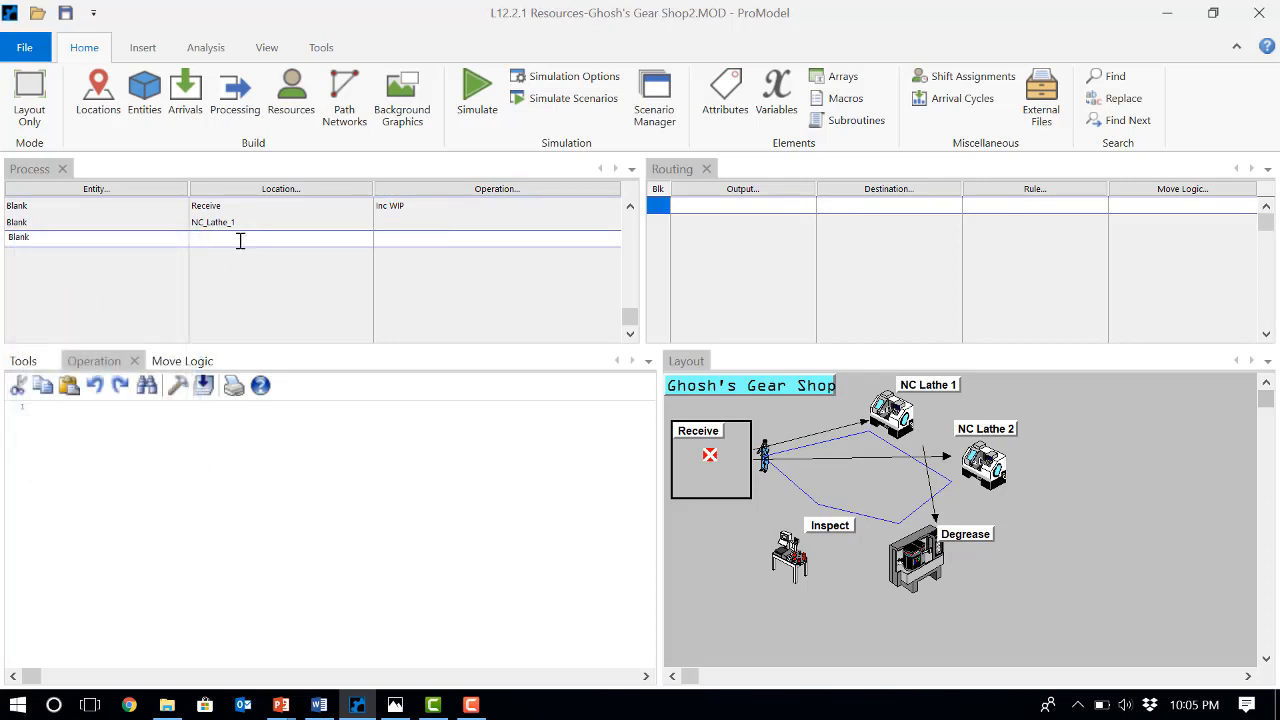
double_click(244, 238)
double_click(262, 319)
Step: Define the routing for Blank at NC_Lathe_2 with output Cog and destination Inspect
double_click(731, 208)
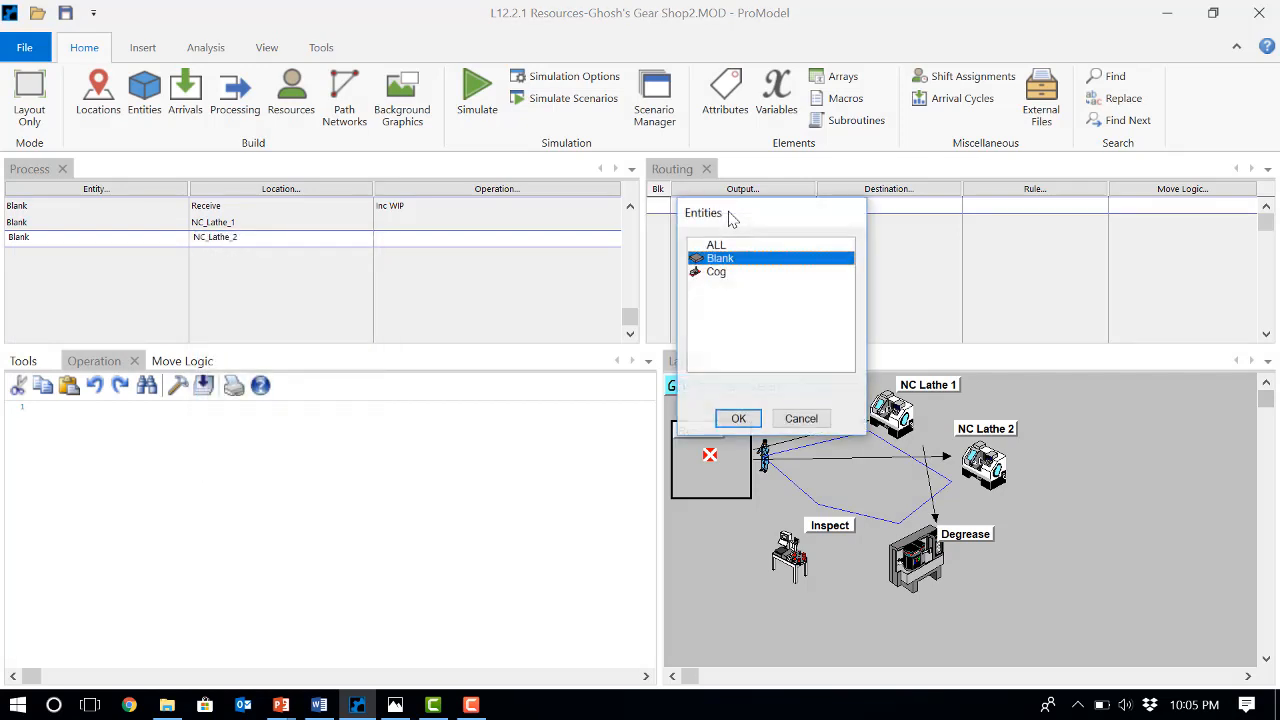
left_click(725, 278)
double_click(725, 272)
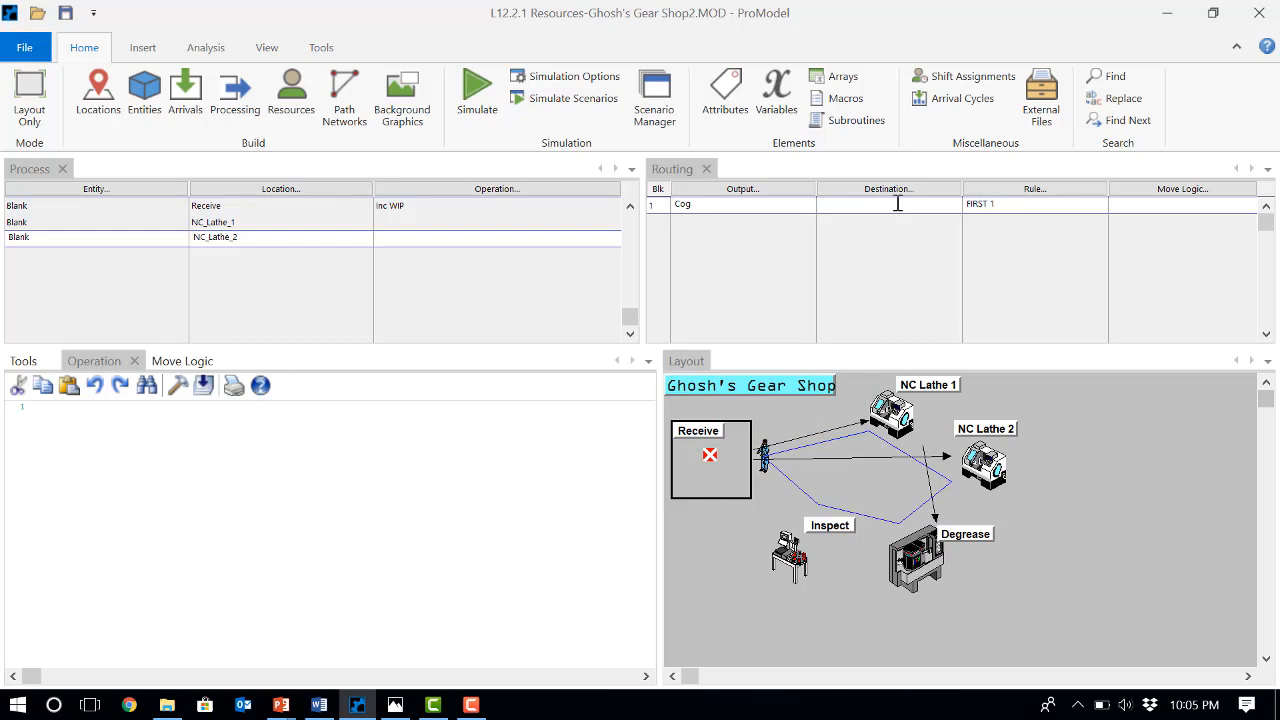
double_click(893, 205)
double_click(876, 288)
Step: Paste the "Move With Operator Then Free" move logic into the Cog routing line of the NC_Lathe_1 record
left_click(567, 211)
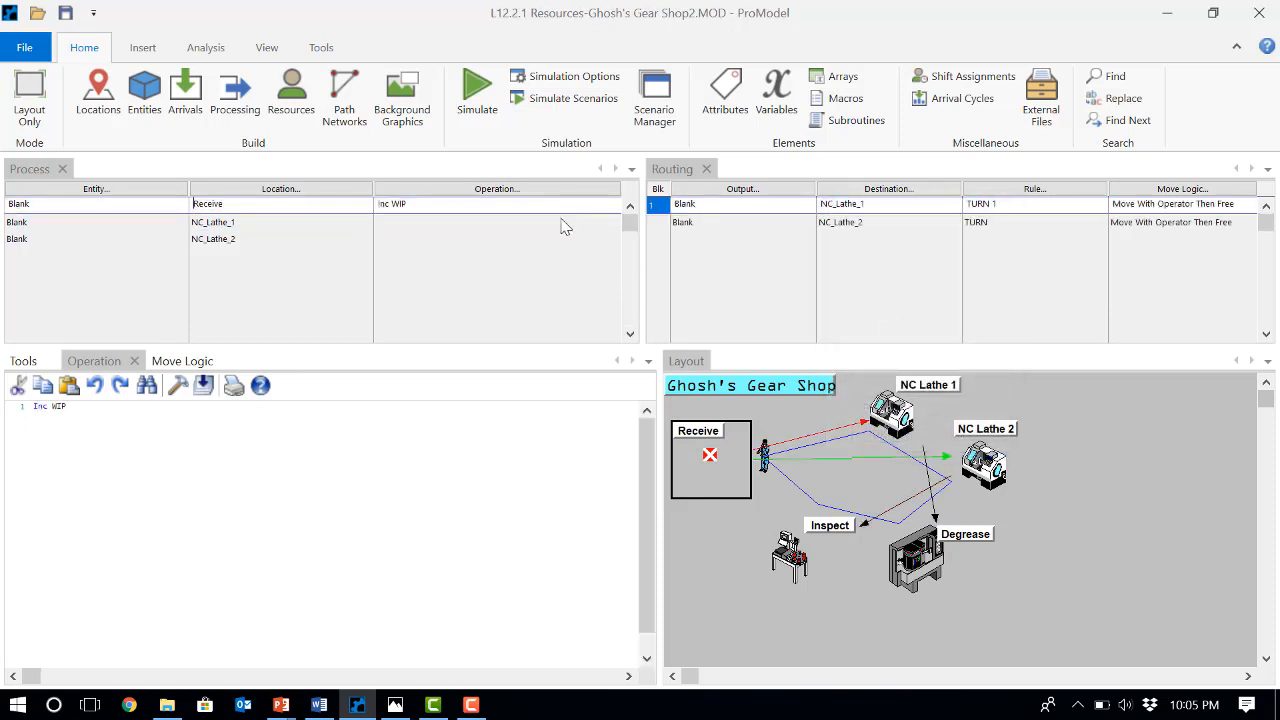
left_click(561, 224)
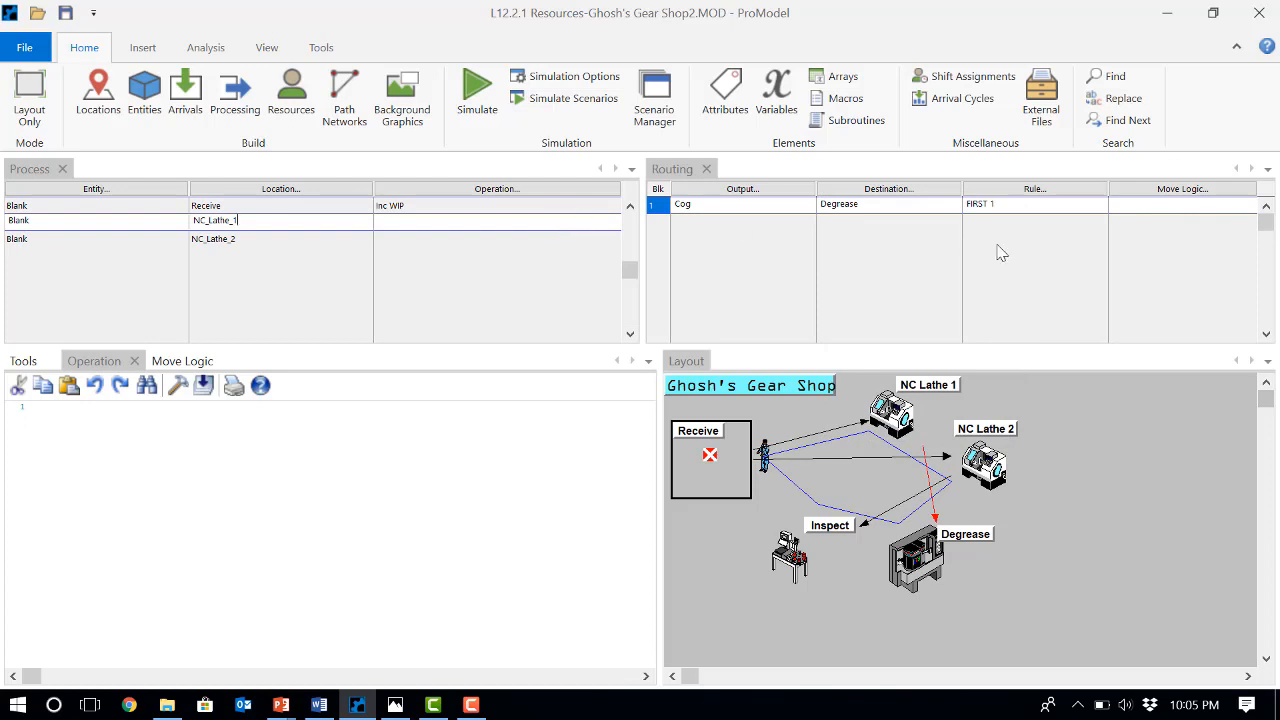
left_click(1145, 205)
left_click(182, 362)
left_click(152, 468)
key("ctrl+v")
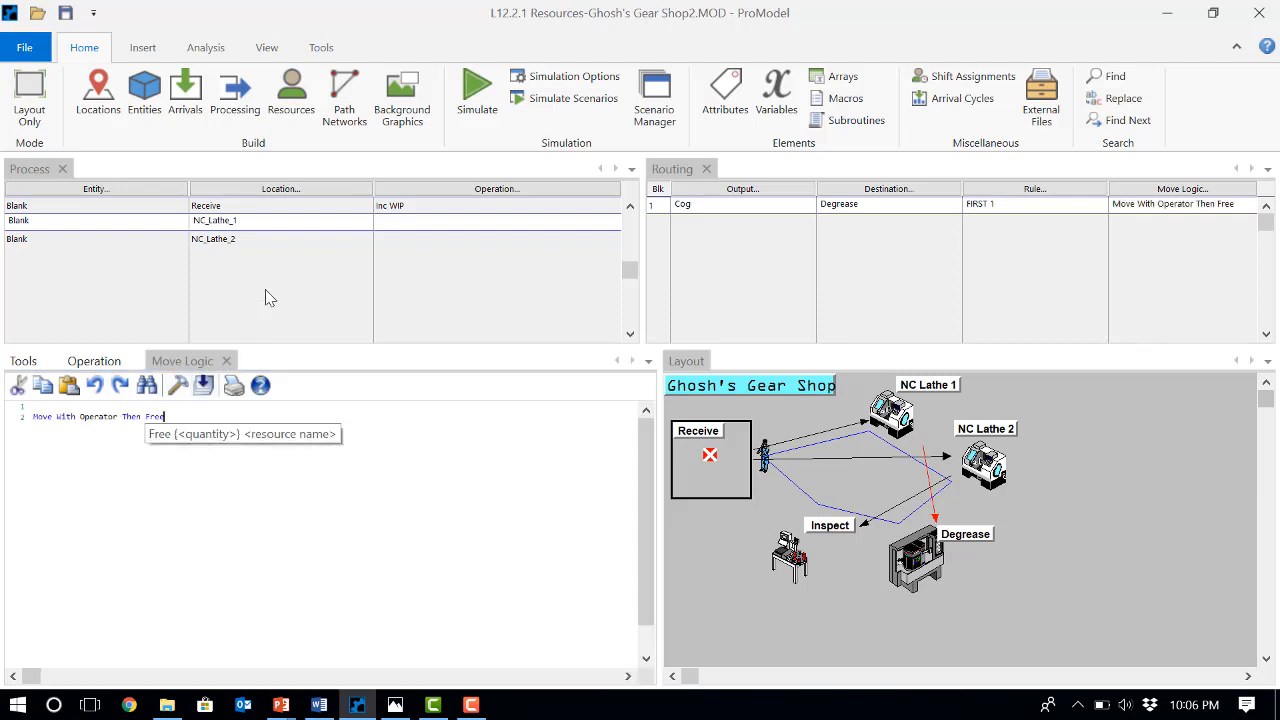
Step: Paste the same "Move With Operator Then Free" logic into the Cog routing line of the NC_Lathe_2 record
left_click(283, 245)
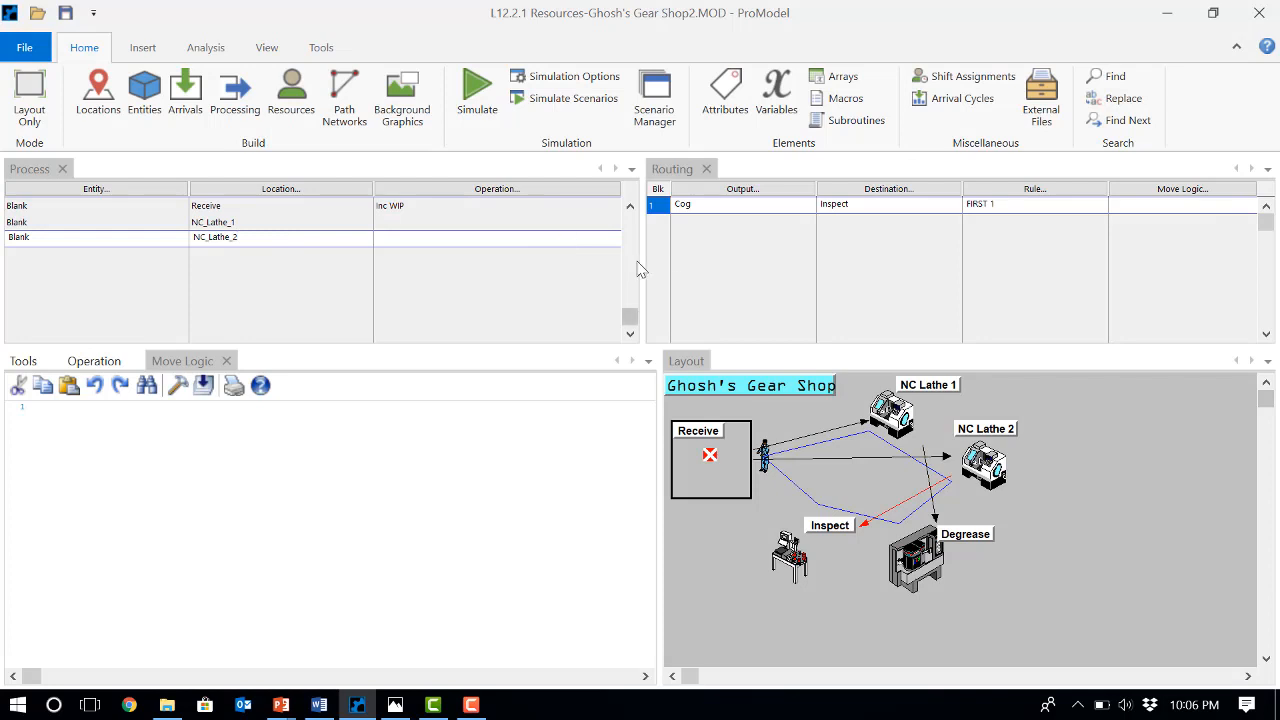
left_click(1131, 206)
key("ctrl+v")
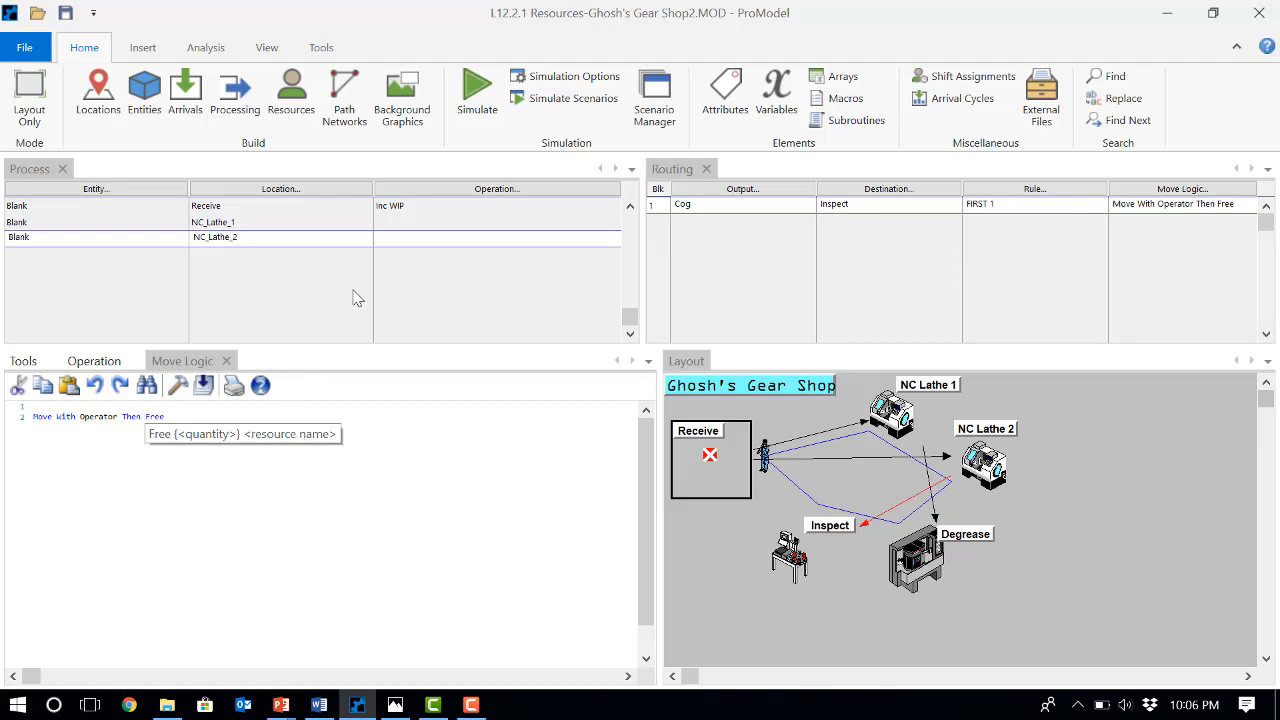
Step: Set the operation of both the NC_Lathe_1 and NC_Lathe_2 process records to wait U(15,5)
left_click(433, 222)
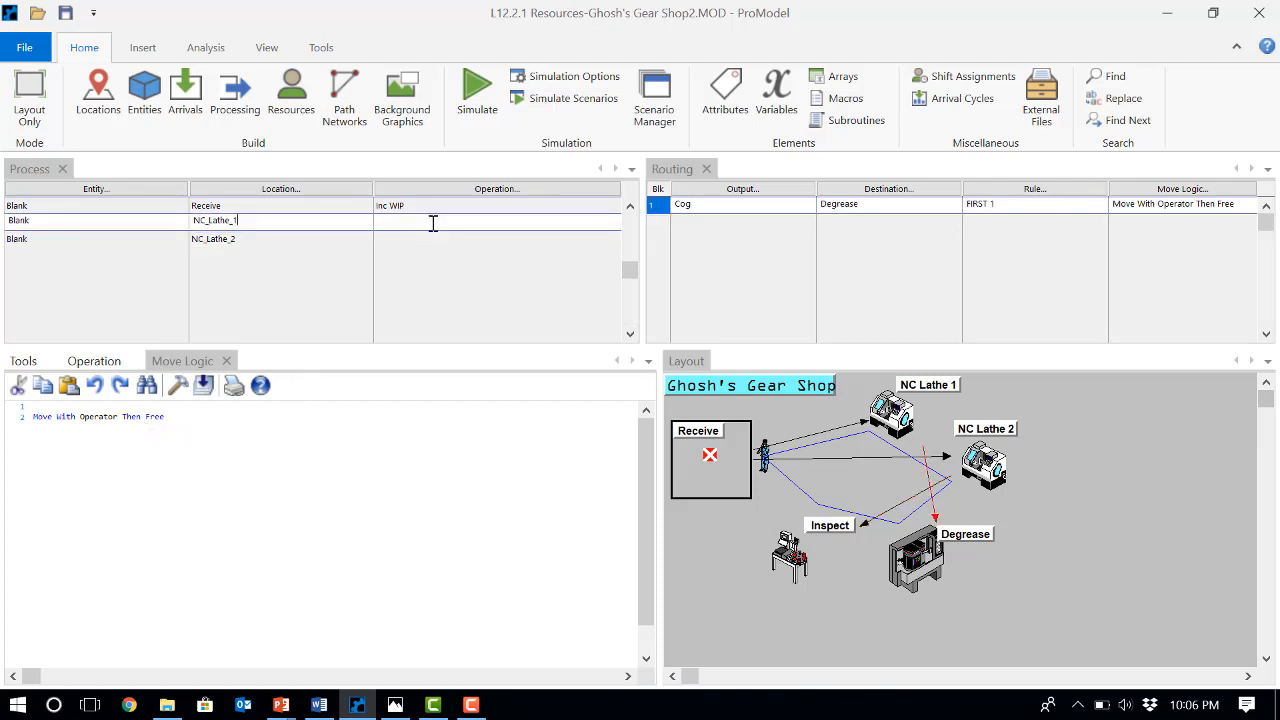
type("wait U(15,5")
left_click(437, 238)
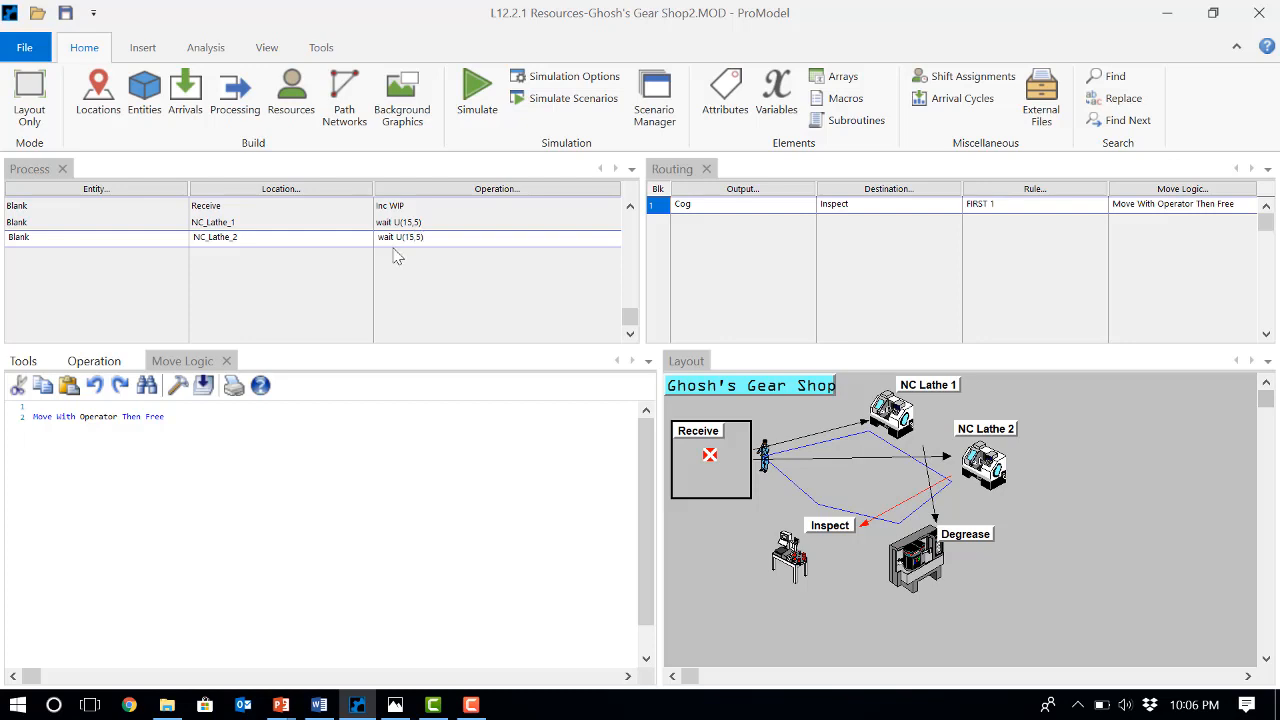
Step: Add a process record for the Cog entity at location Degrease
left_click(156, 250)
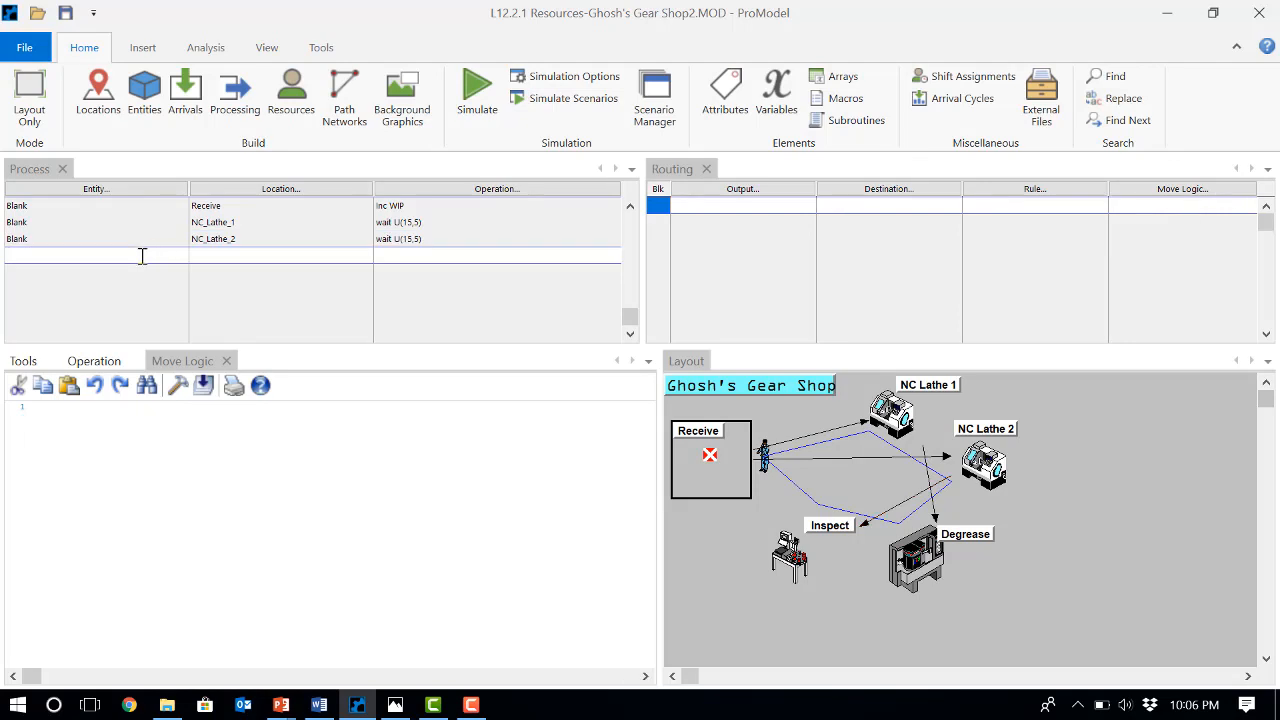
double_click(140, 254)
double_click(115, 323)
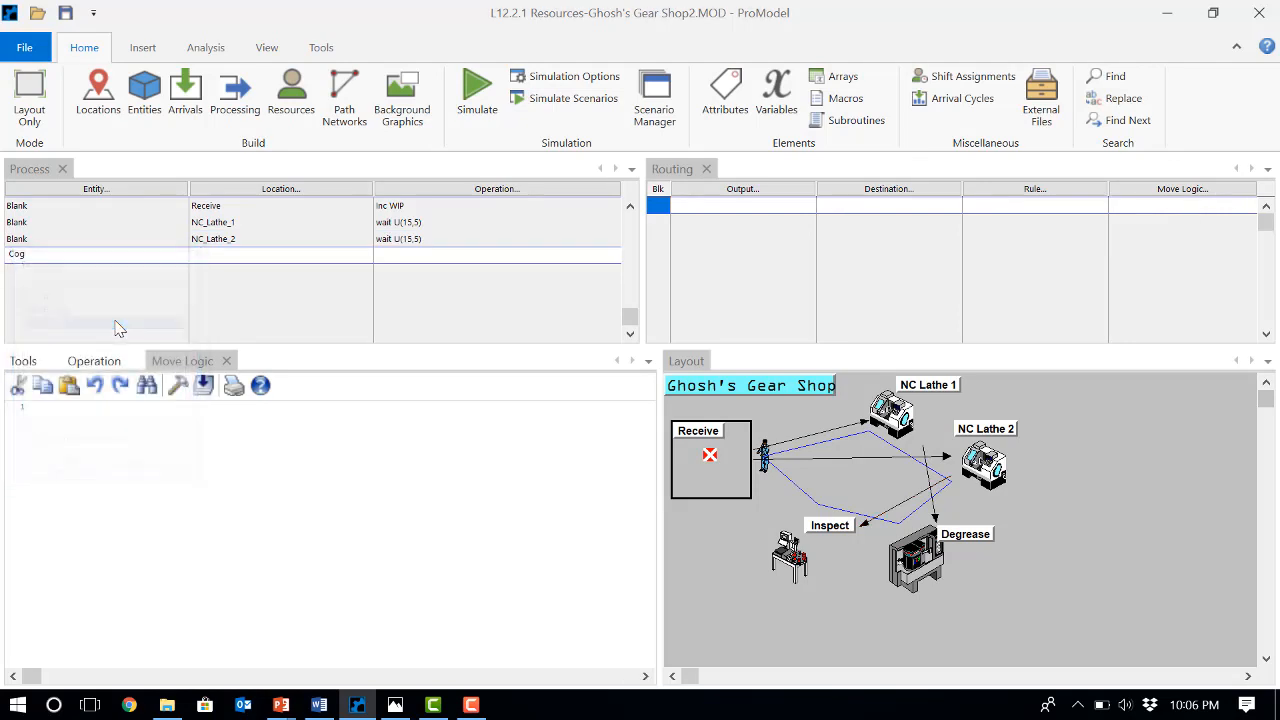
double_click(226, 254)
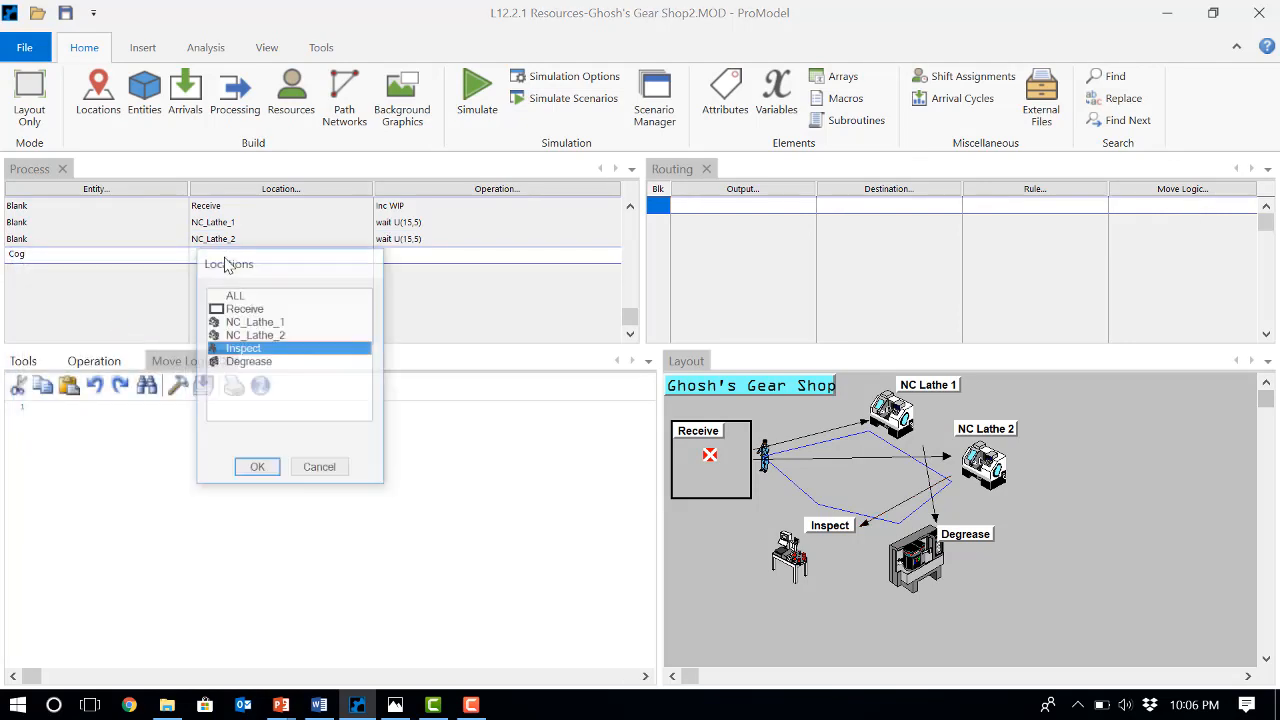
double_click(250, 362)
Step: Route Cog from Degrease to Inspect with move logic "Move With Operator Then Free", and set the Degrease operation to wait U(5,1)
double_click(748, 206)
double_click(735, 273)
double_click(866, 203)
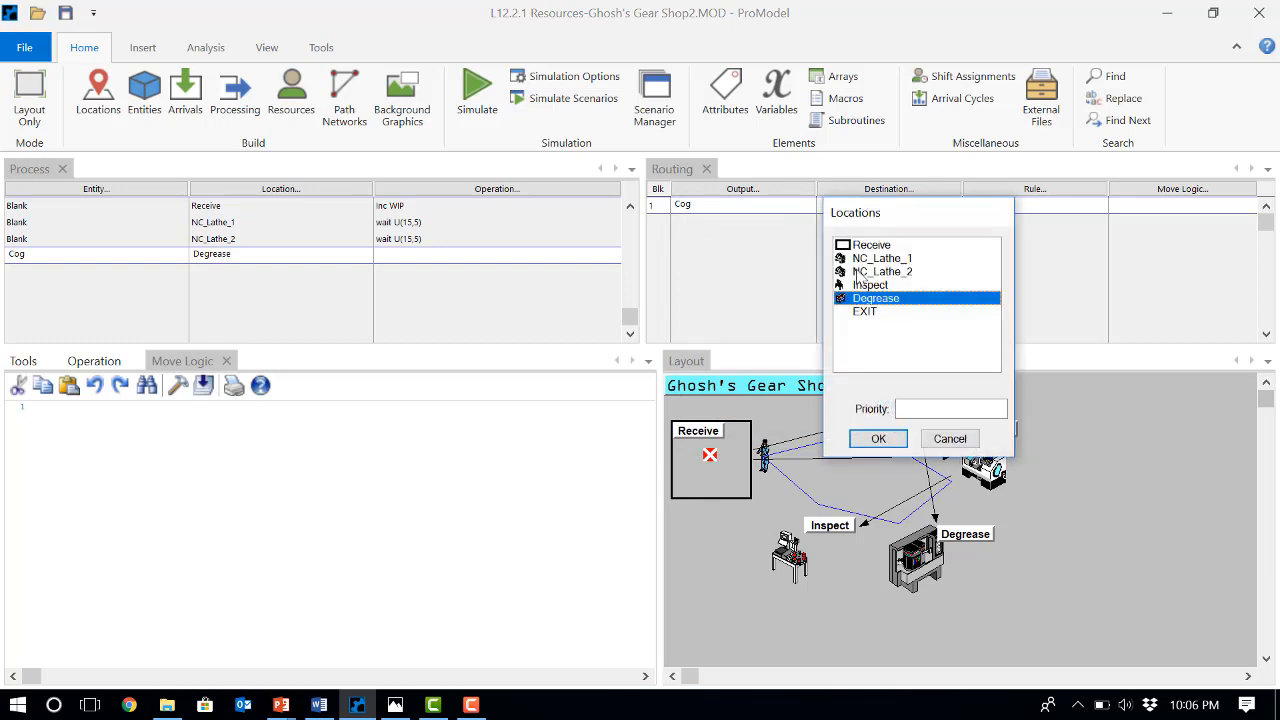
double_click(870, 286)
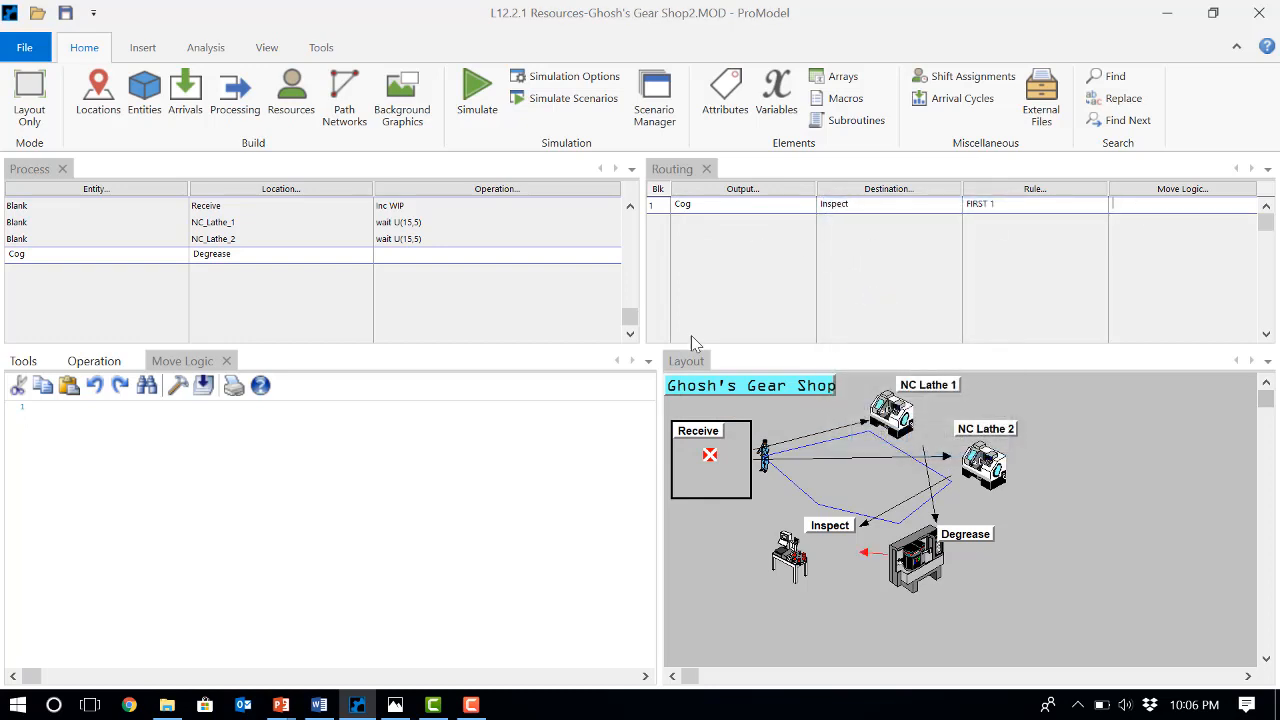
type("Move With Operator Then Free")
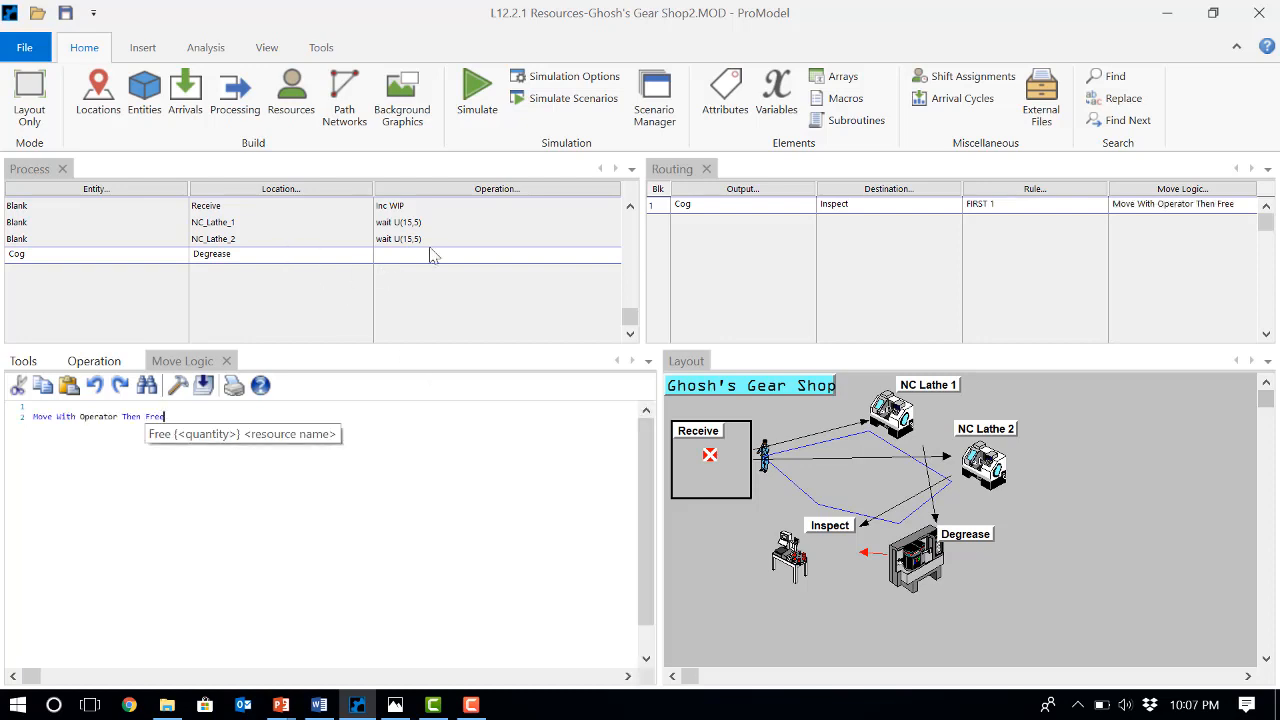
type("wait U(5,1")
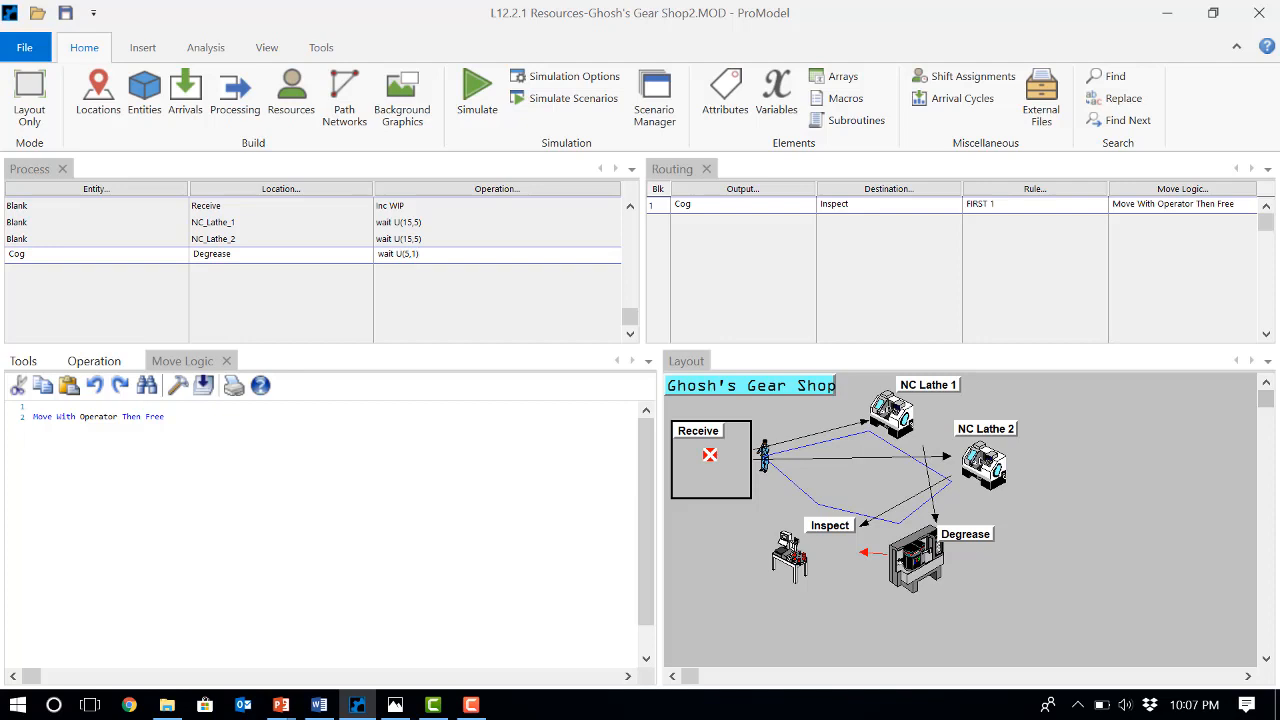
Step: Add a process record for the Cog entity at location Inspect
left_click(435, 266)
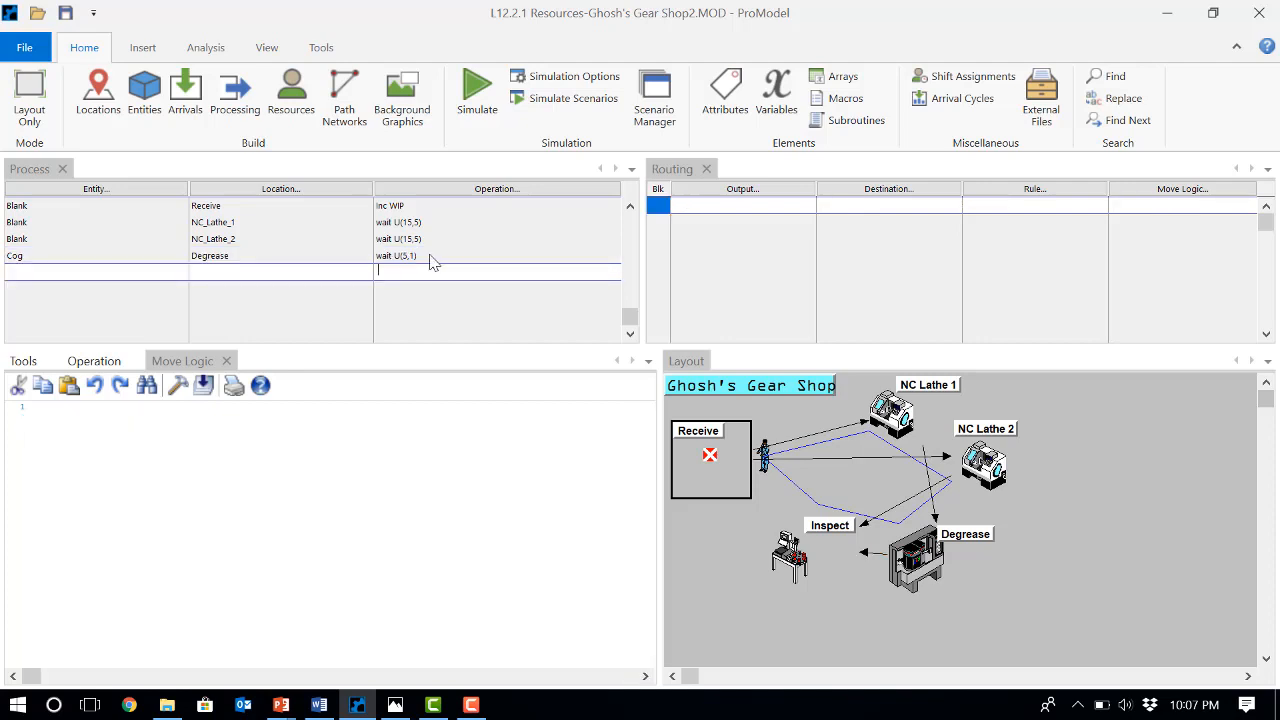
left_click(174, 268)
double_click(110, 338)
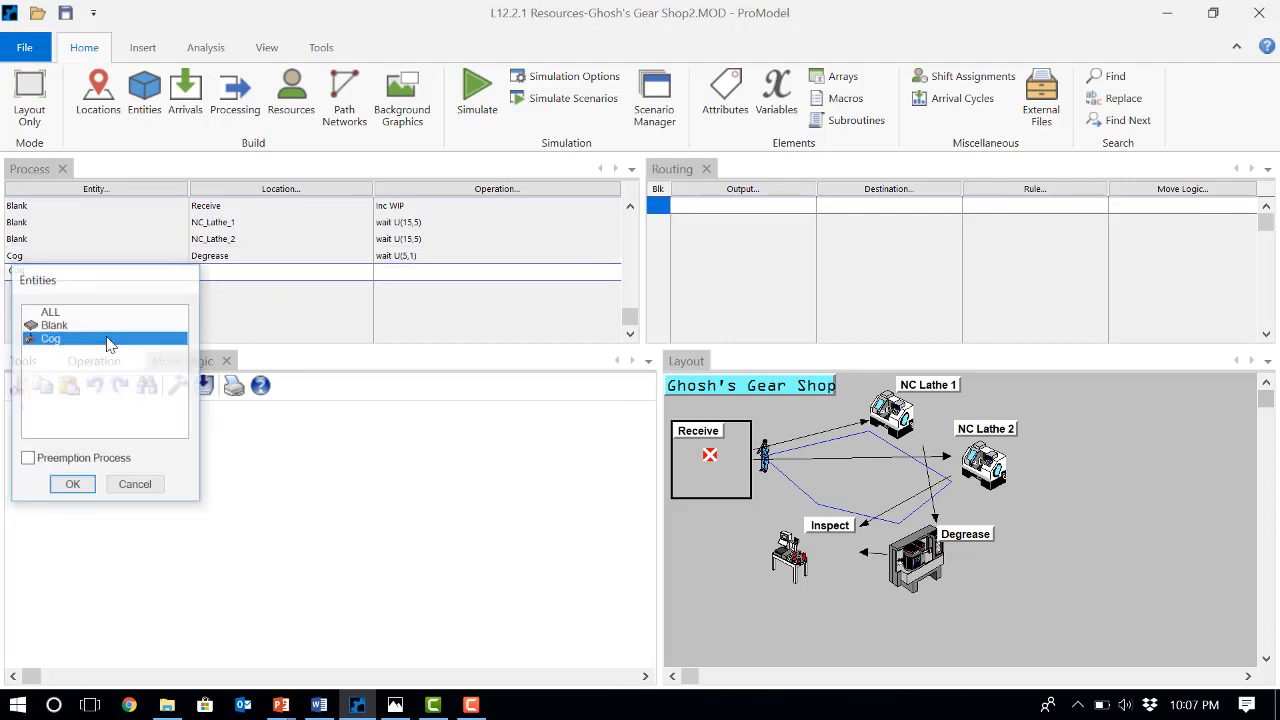
left_click(251, 271)
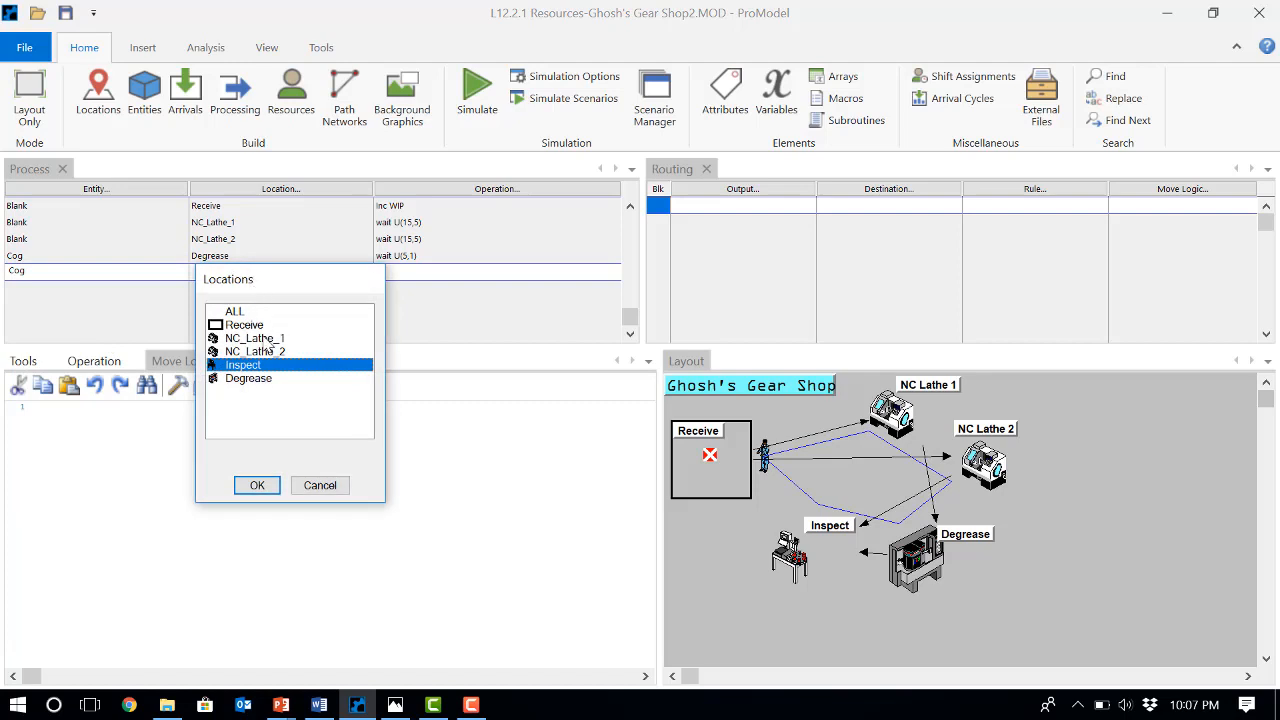
double_click(256, 369)
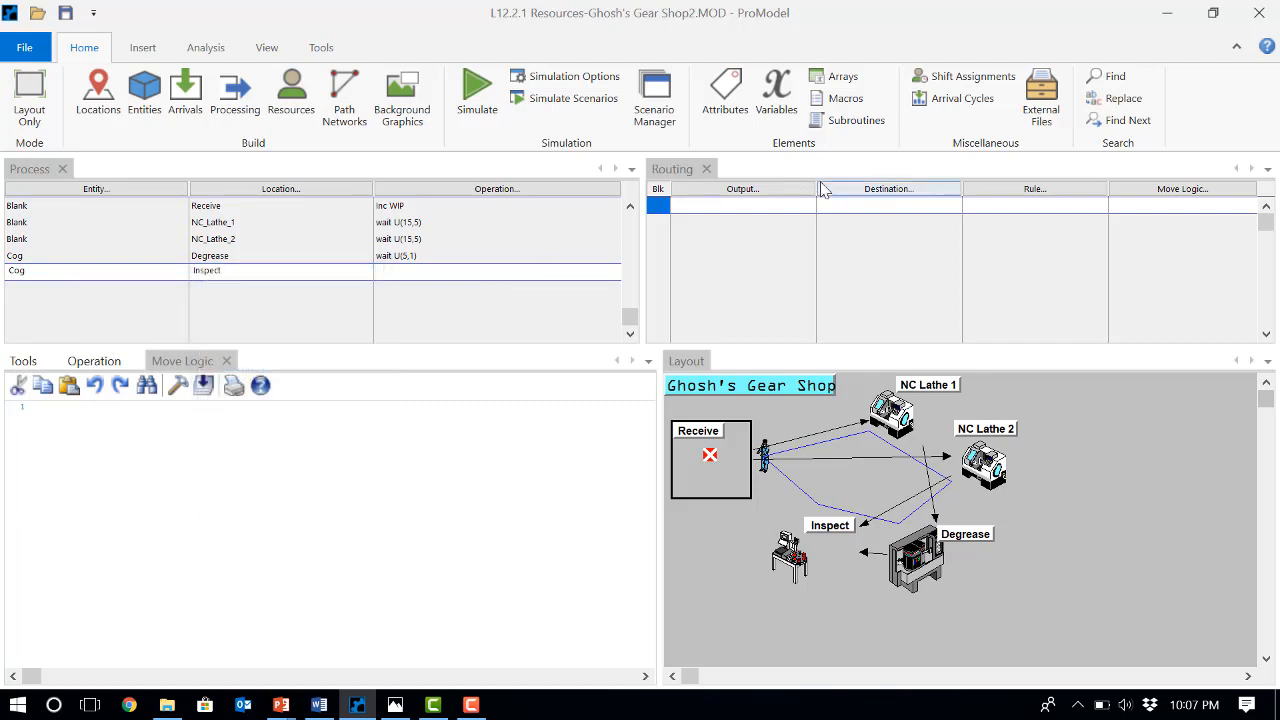
Step: Define the routing for Cog at Inspect with output Cog and destination EXIT
left_click(766, 207)
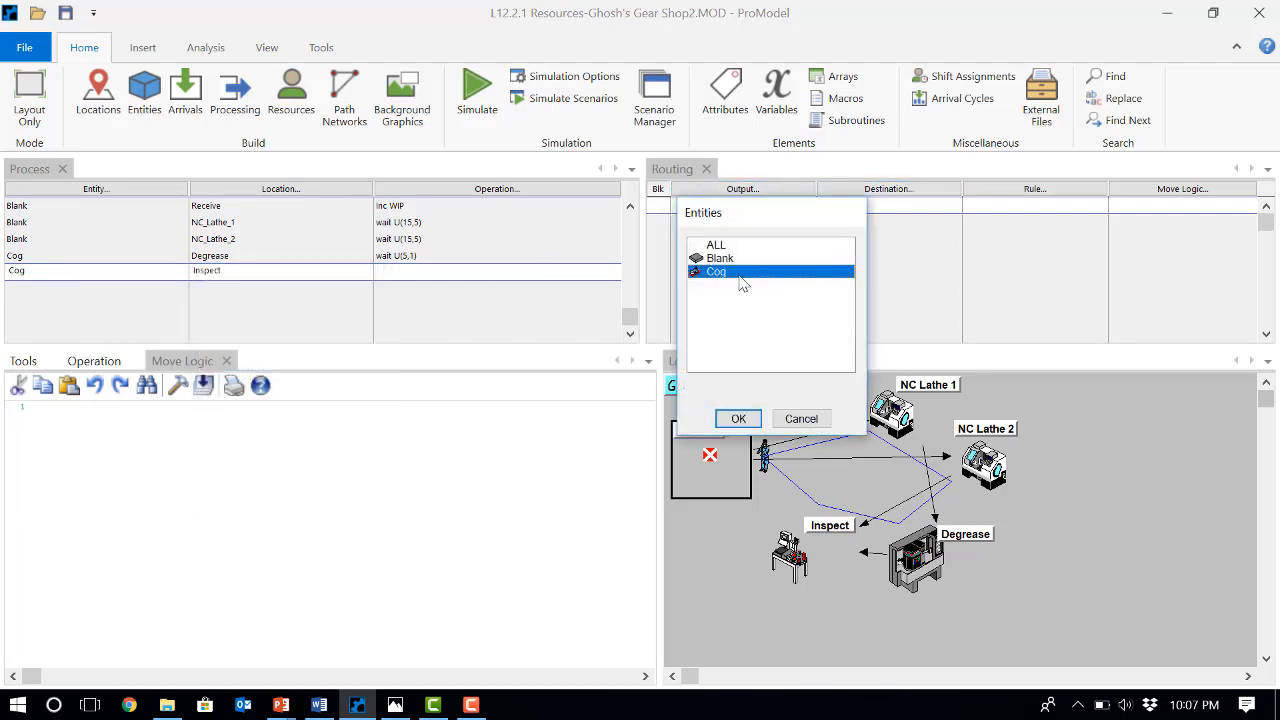
double_click(738, 278)
left_click(850, 210)
double_click(866, 312)
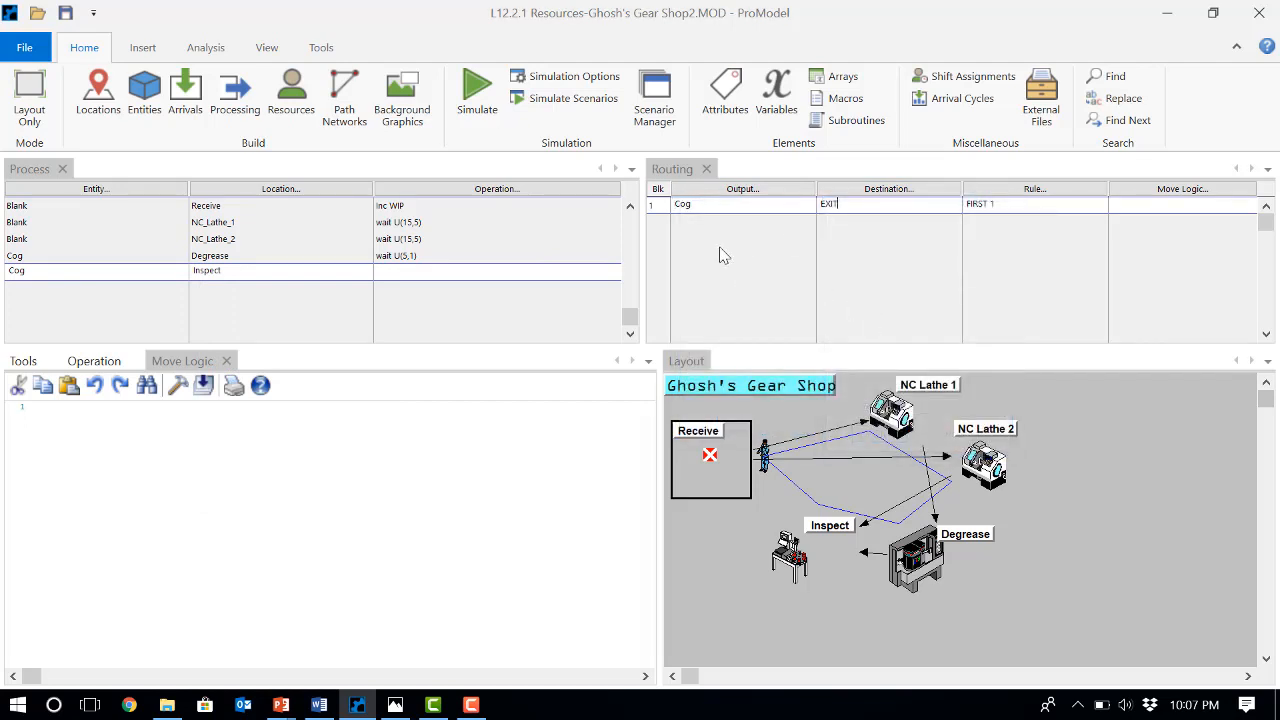
Step: Set the Cog operation at Inspect to wait N(8,4), then review the other process records and save the model
left_click(531, 277)
type("wait N(8,4")
left_click(440, 256)
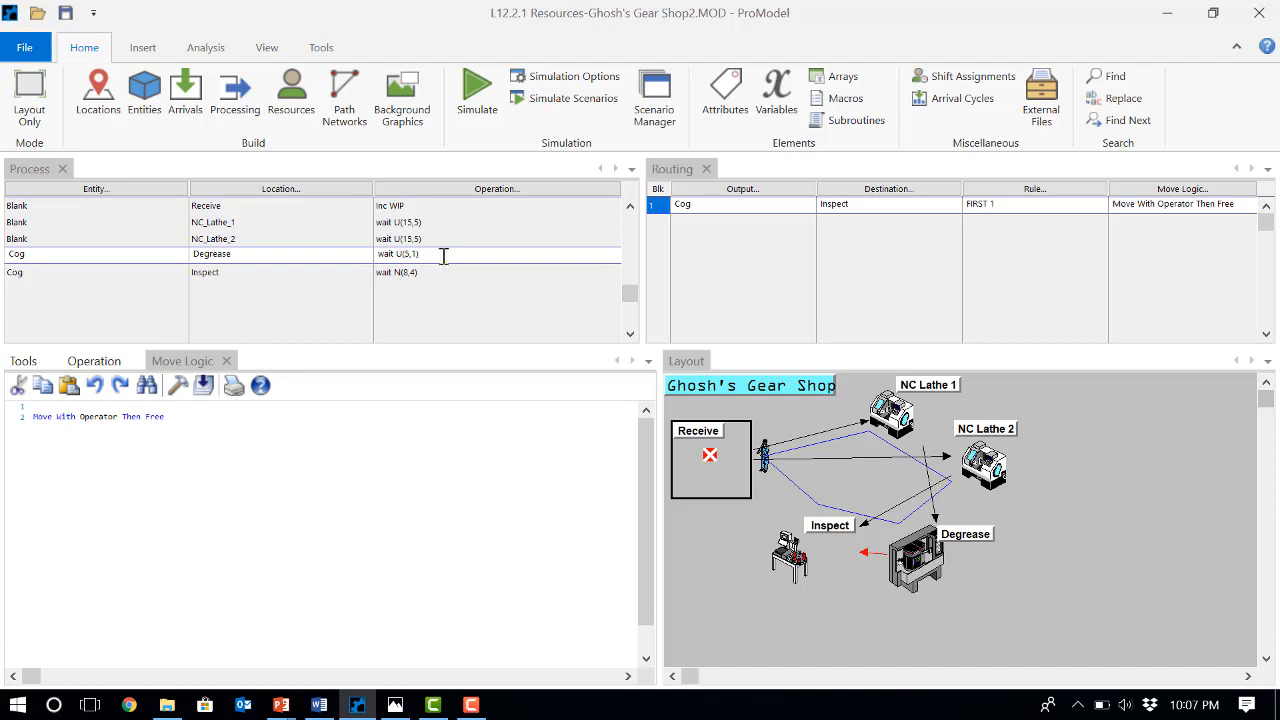
left_click(446, 240)
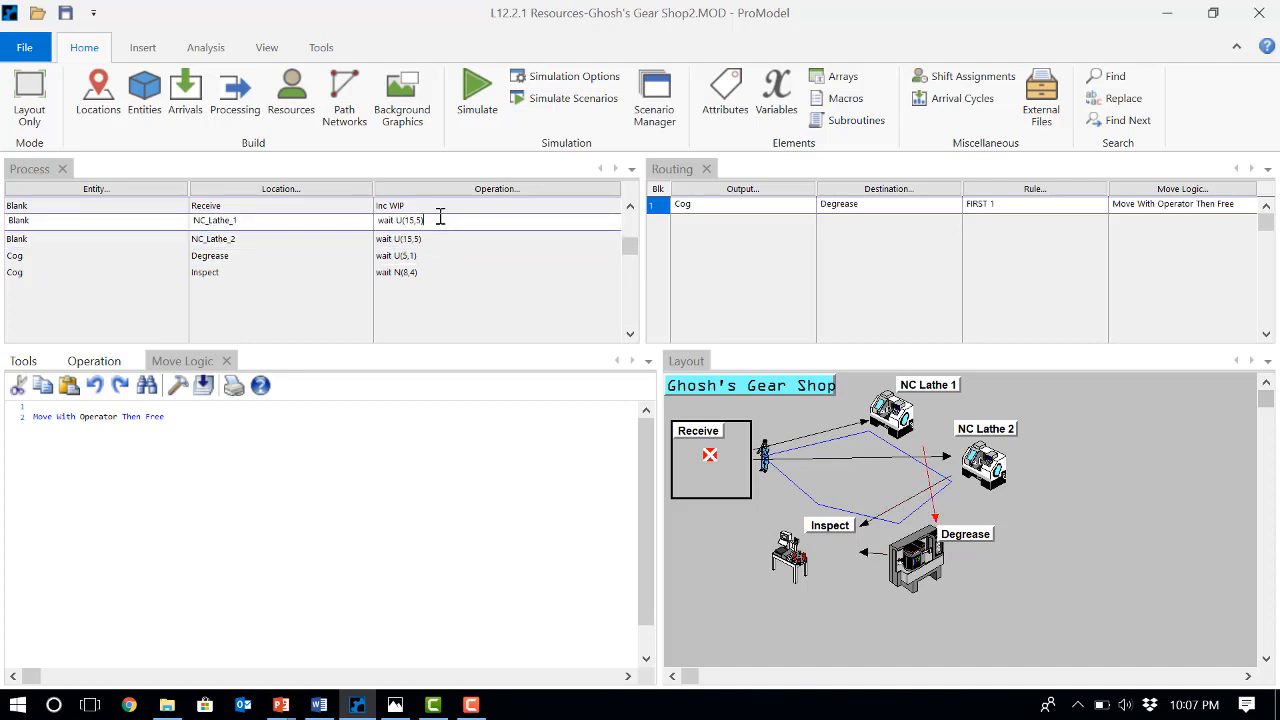
left_click(437, 204)
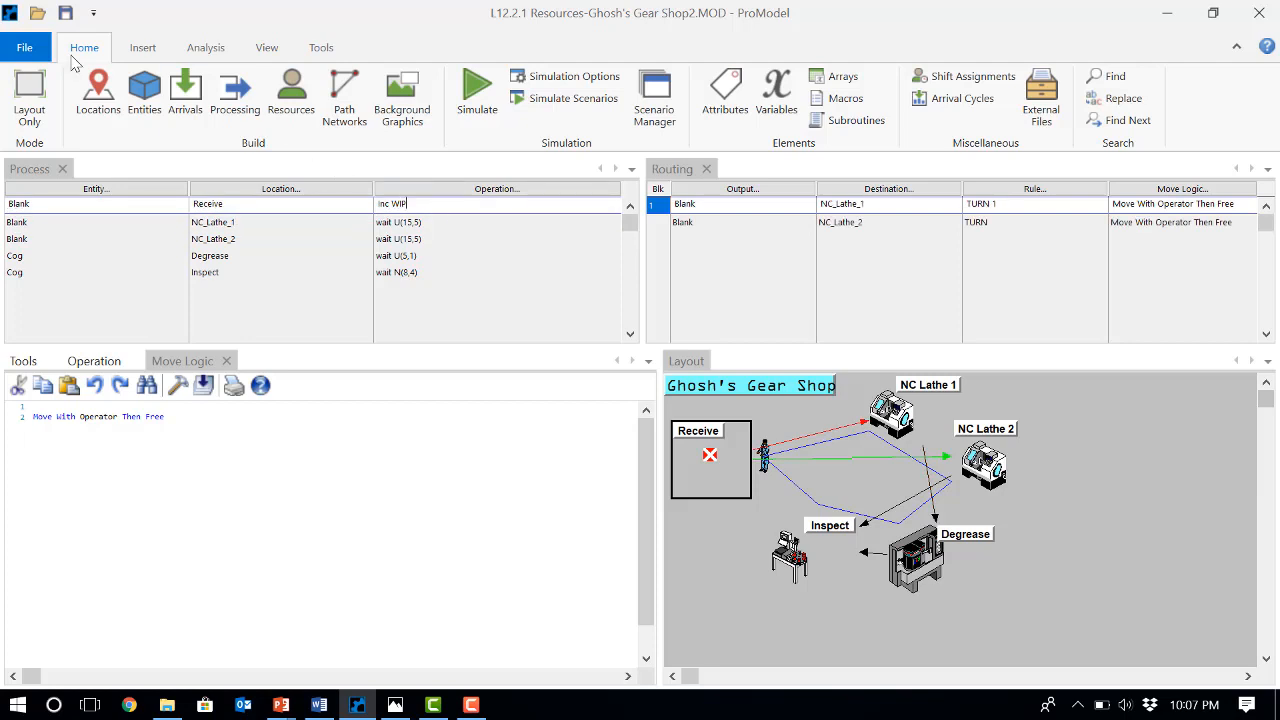
left_click(67, 15)
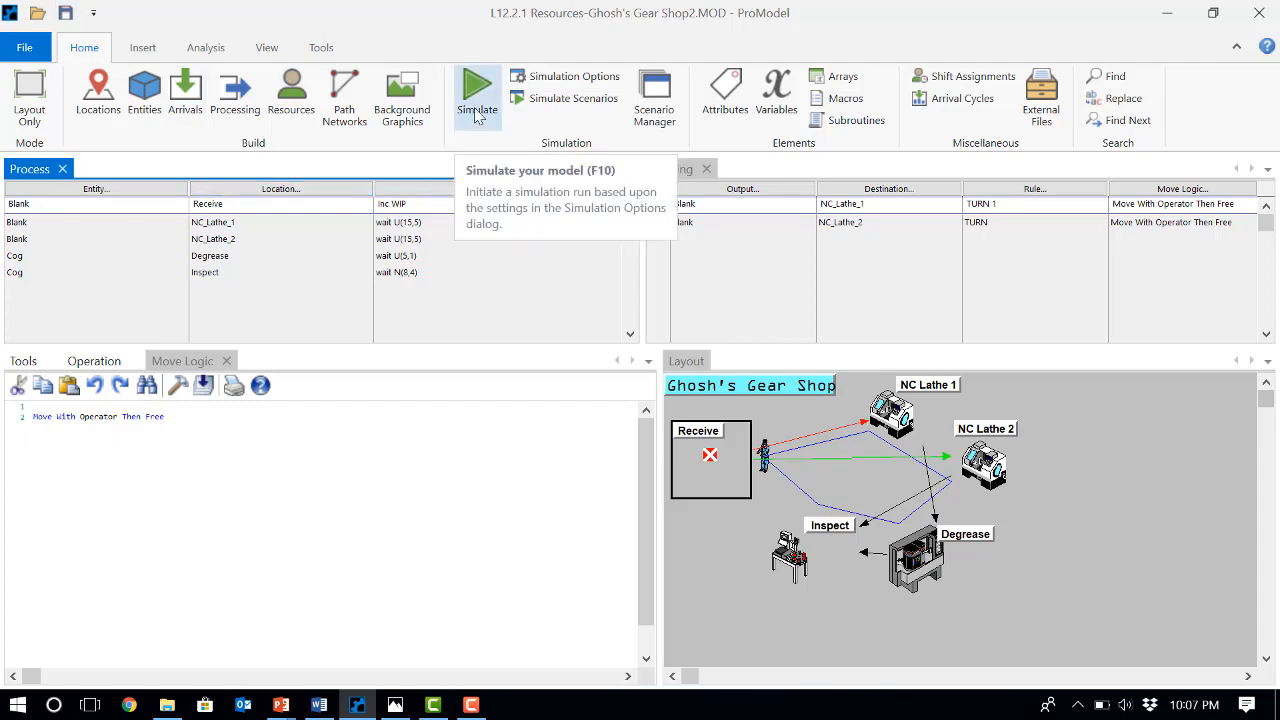
Step: Run the simulation from the simulation options, turn animation off during the run, and open the results
left_click(563, 80)
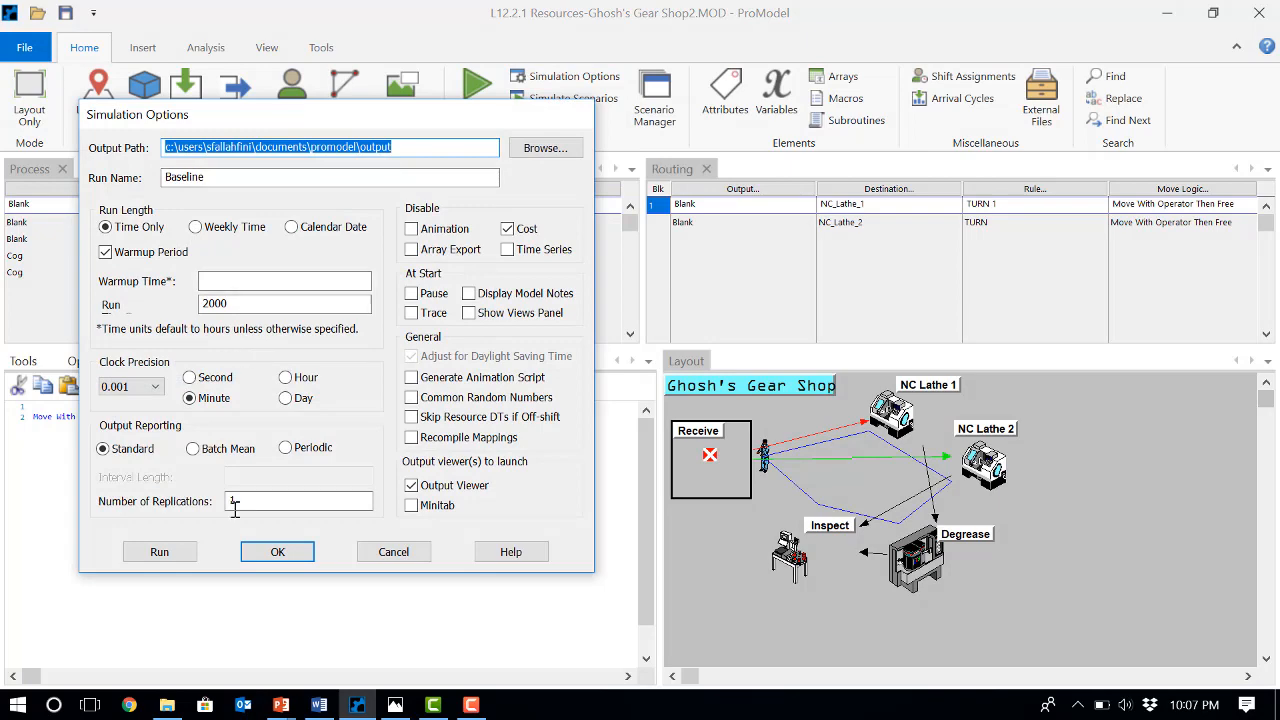
left_click(172, 549)
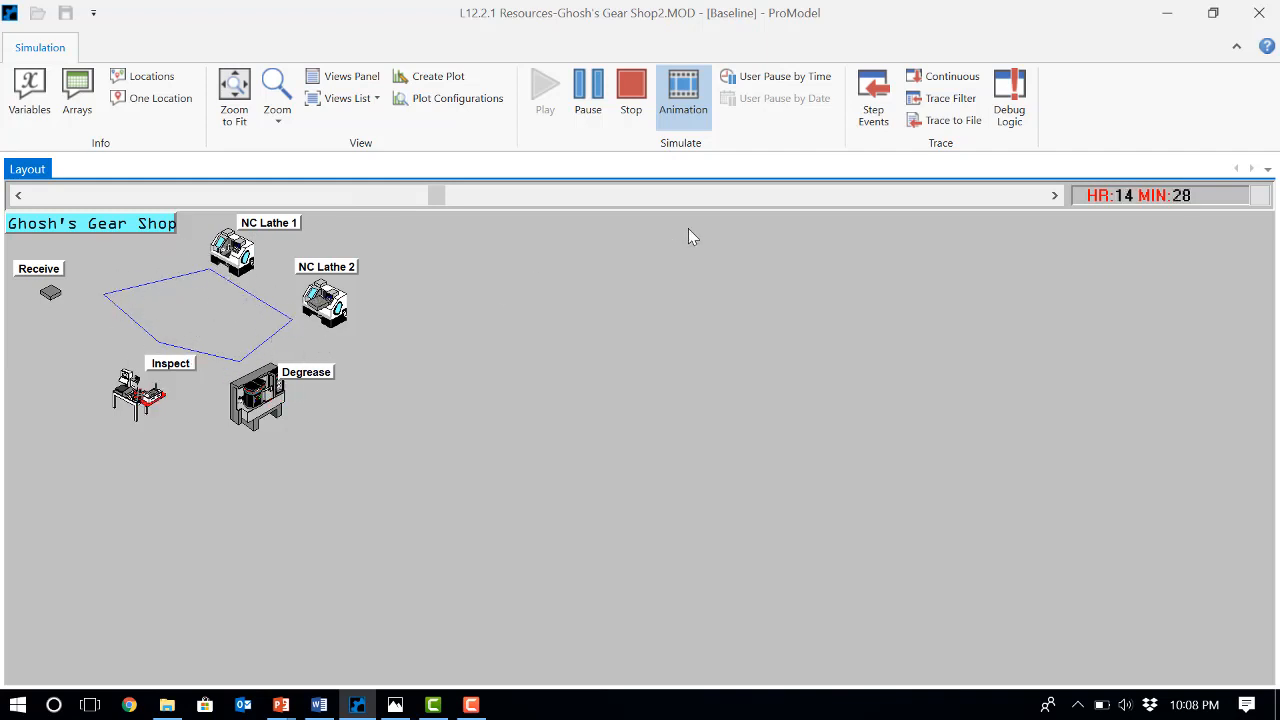
left_click(687, 112)
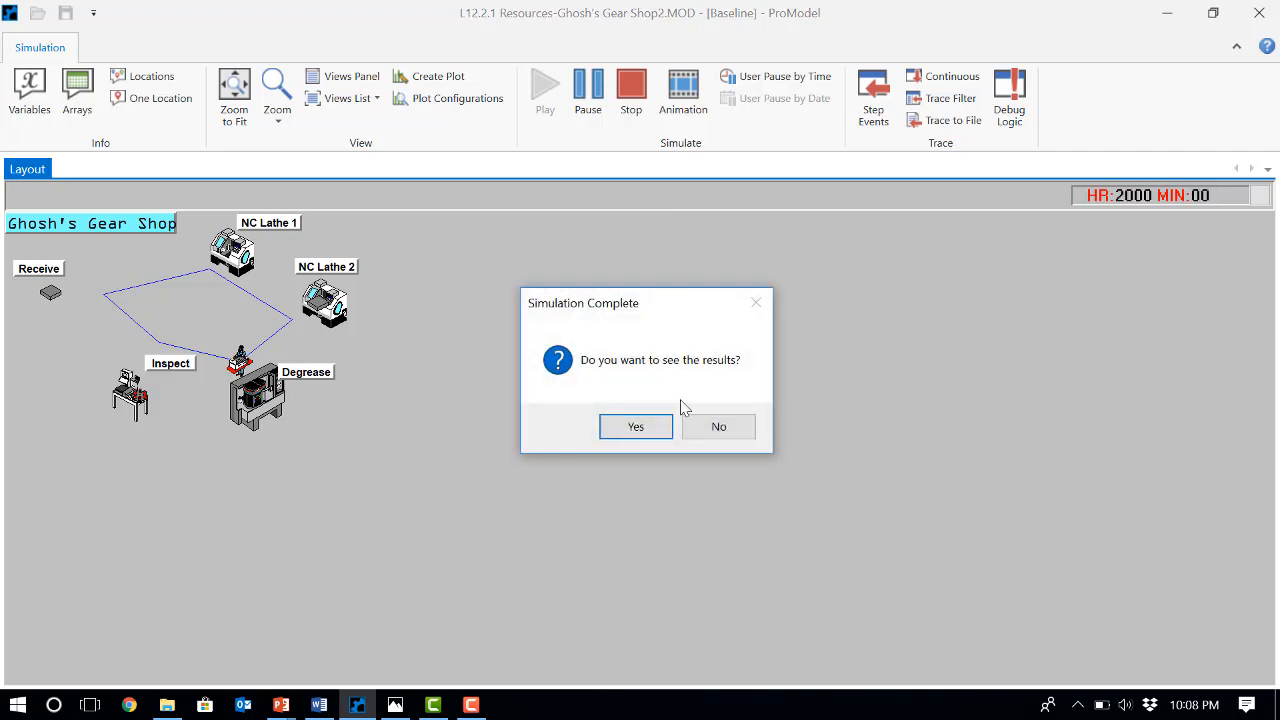
left_click(638, 428)
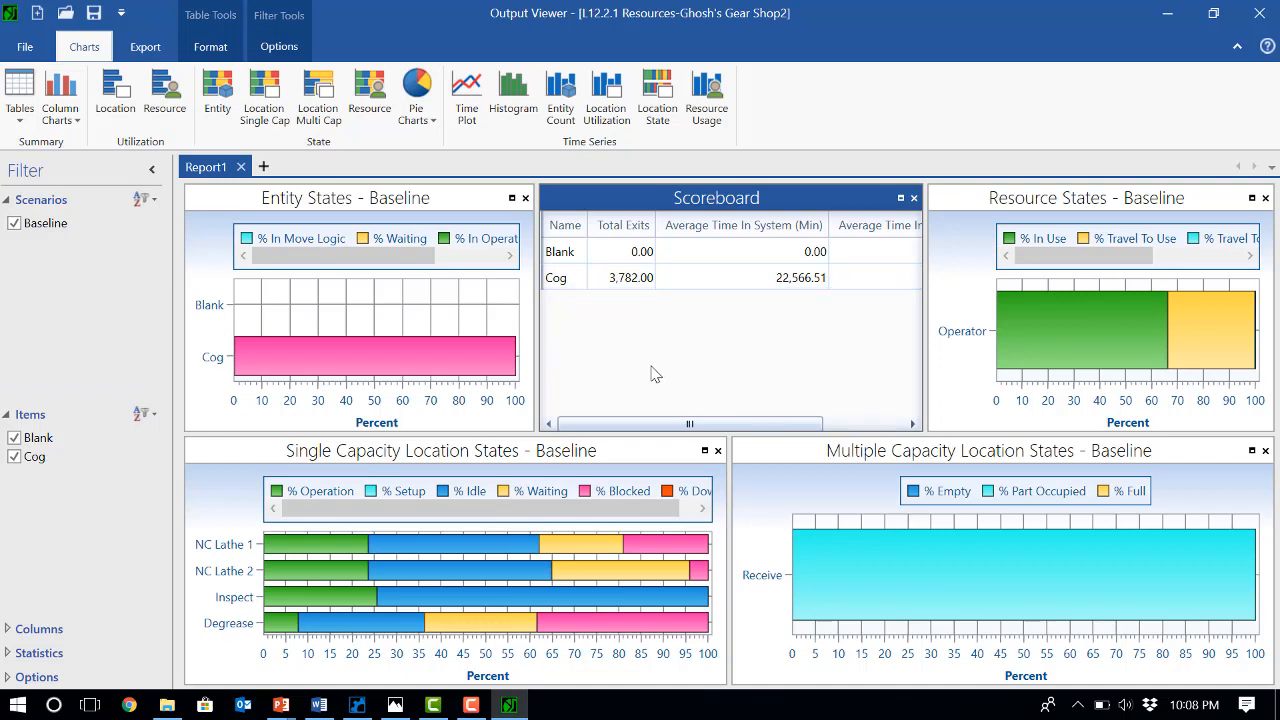
Step: Switch back to ProModel and set the Operator resource's units to 3
left_click(357, 705)
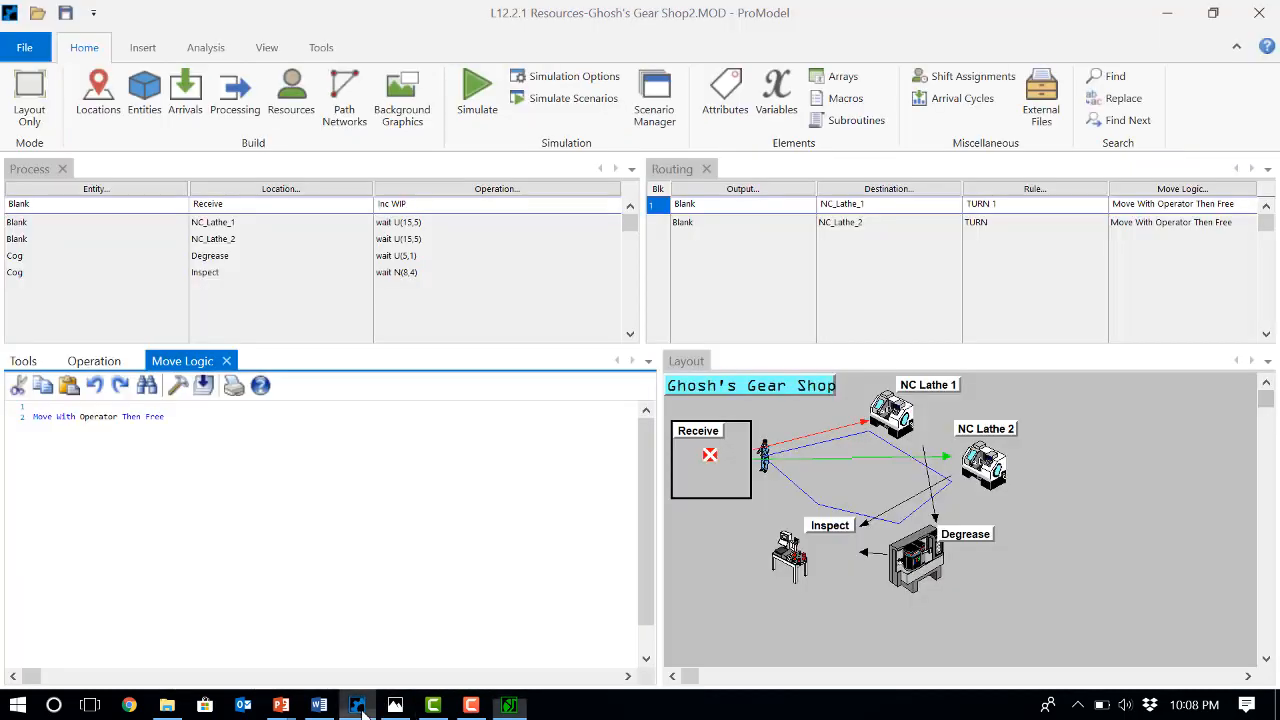
left_click(294, 108)
left_click(329, 207)
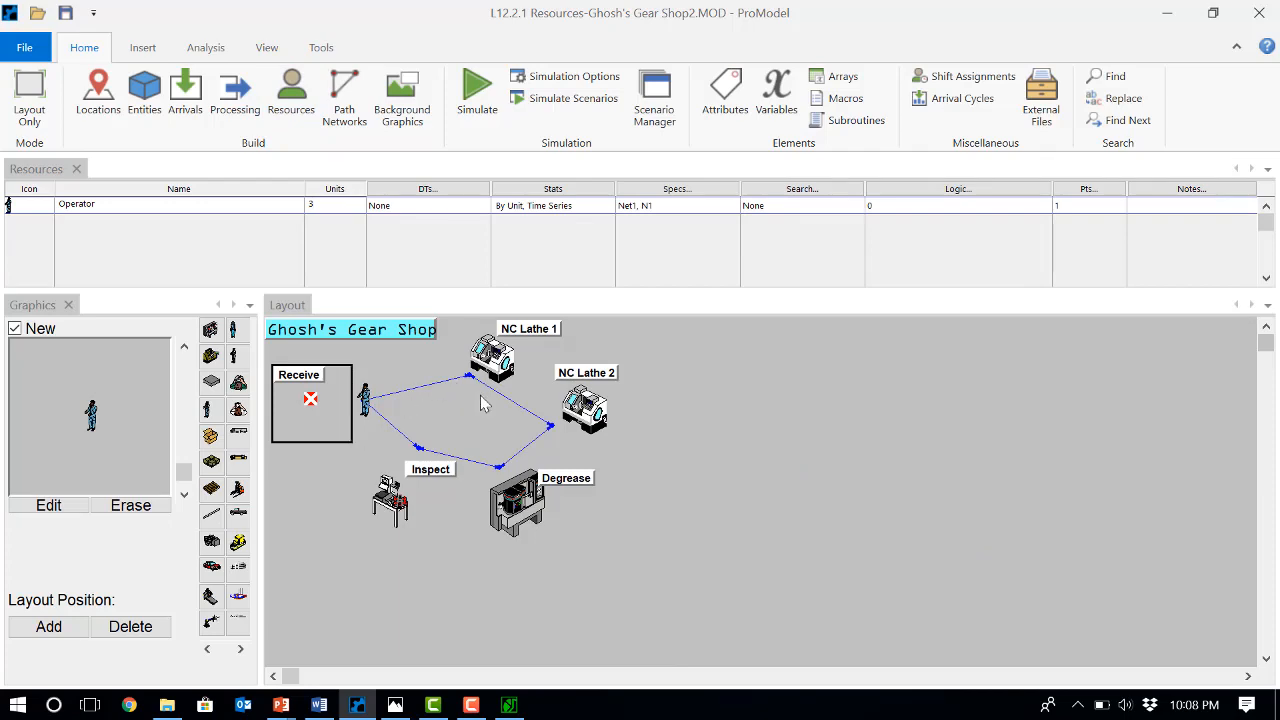
Step: Simulate the model with three operators, turn animation off during the run, and view the output report
left_click(476, 104)
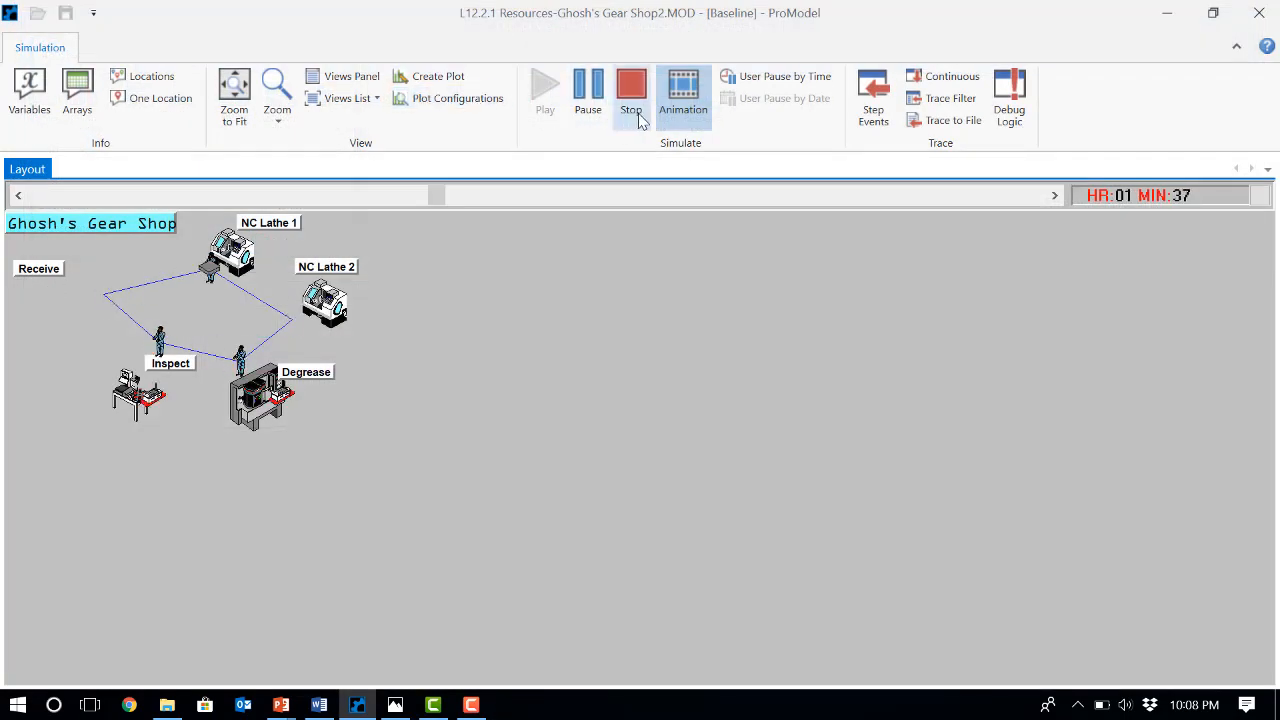
left_click(685, 117)
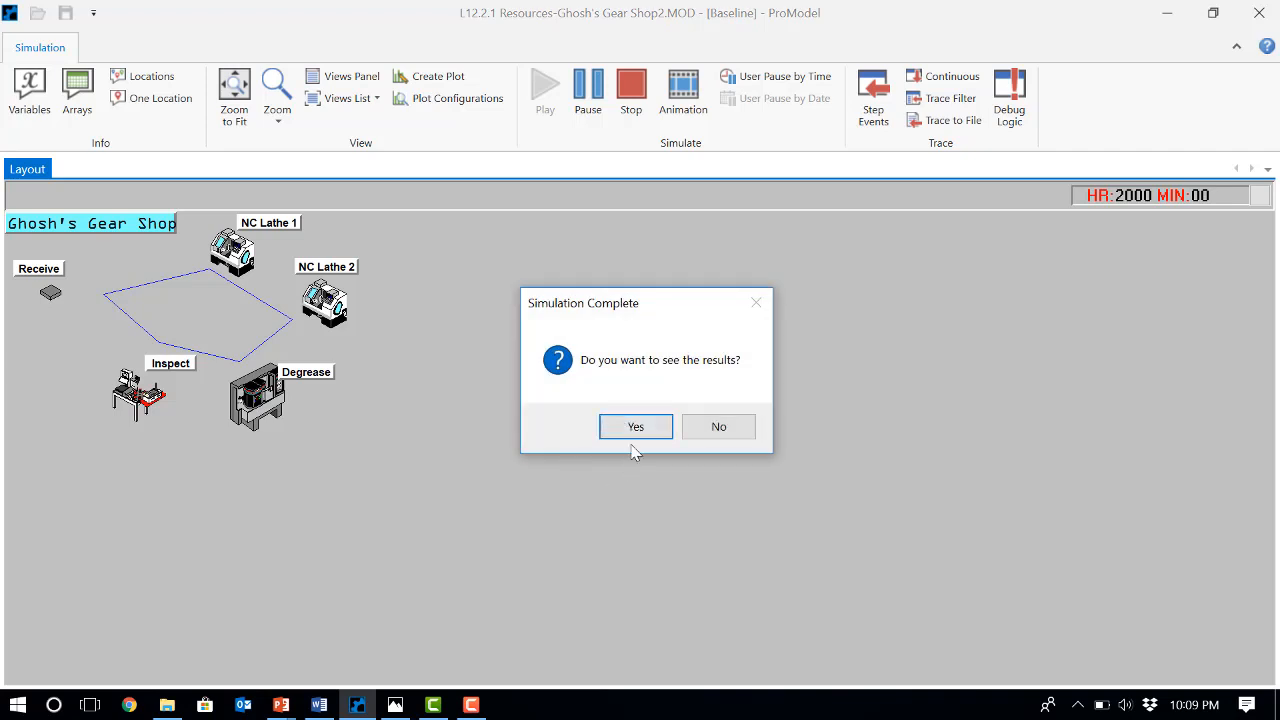
left_click(634, 428)
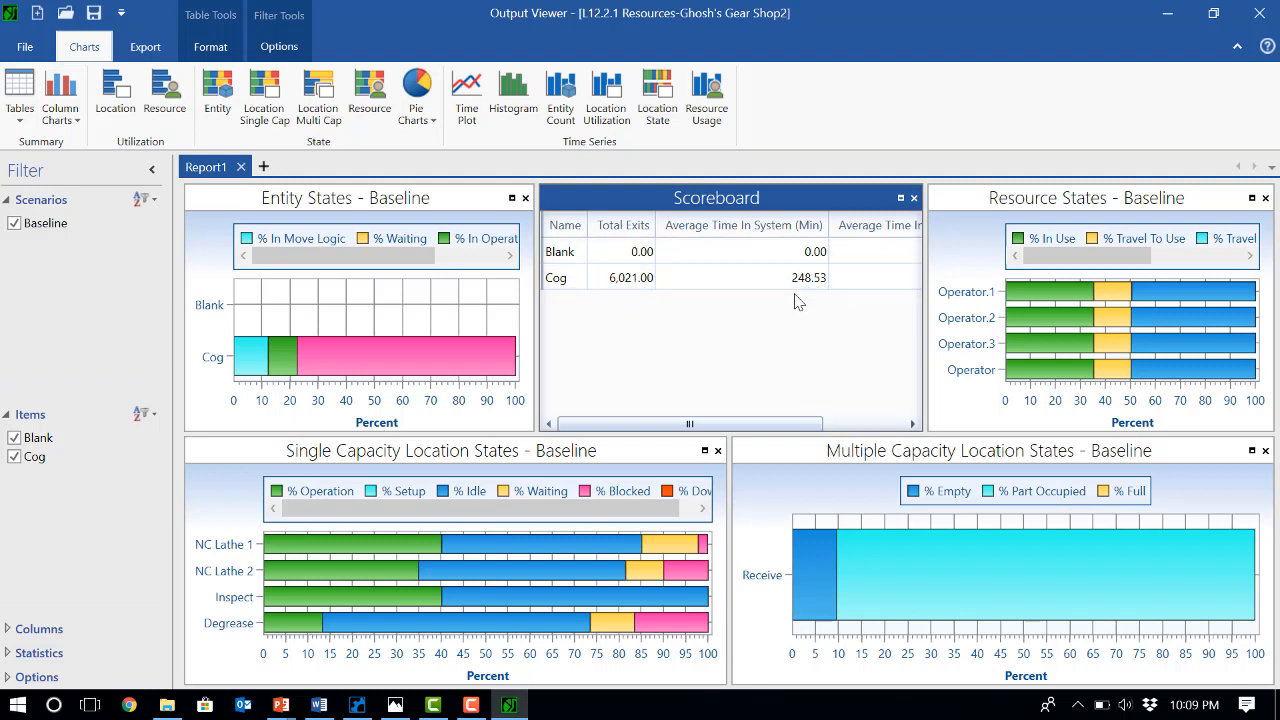
Step: Switch back to ProModel and check the WIP variable definition and its use in the Receive and Inspect process operations
left_click(355, 708)
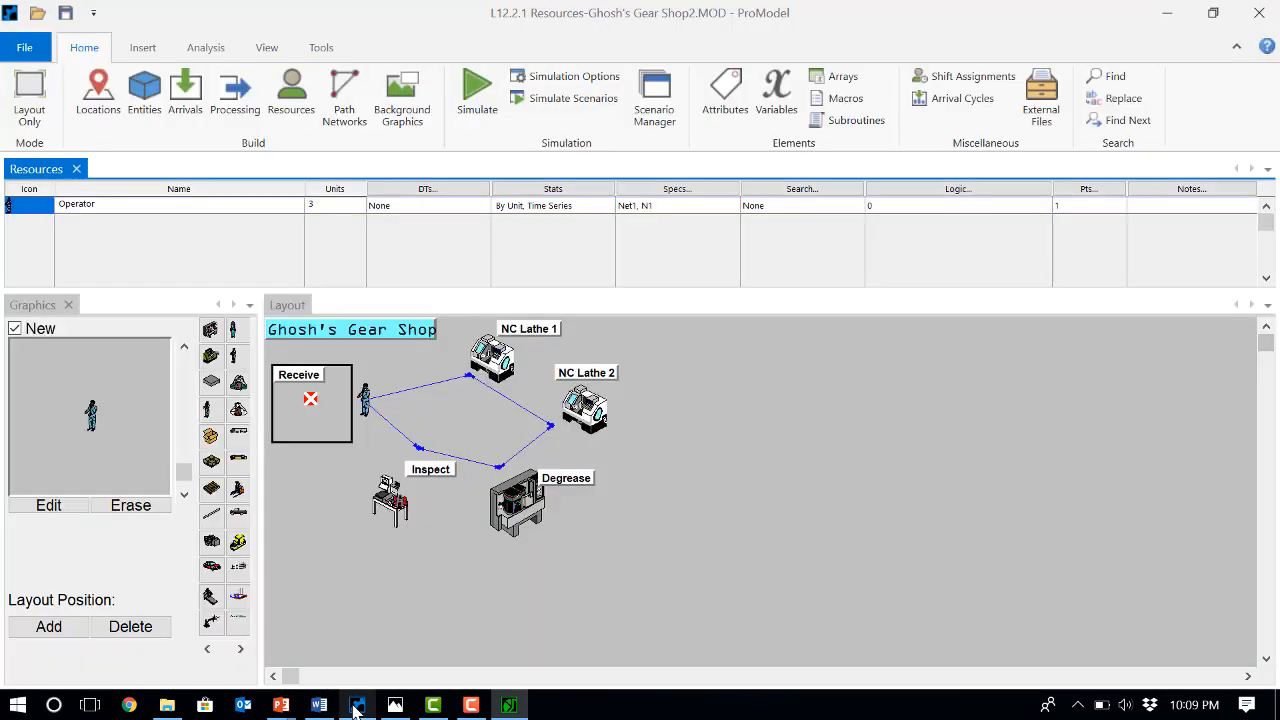
left_click(235, 95)
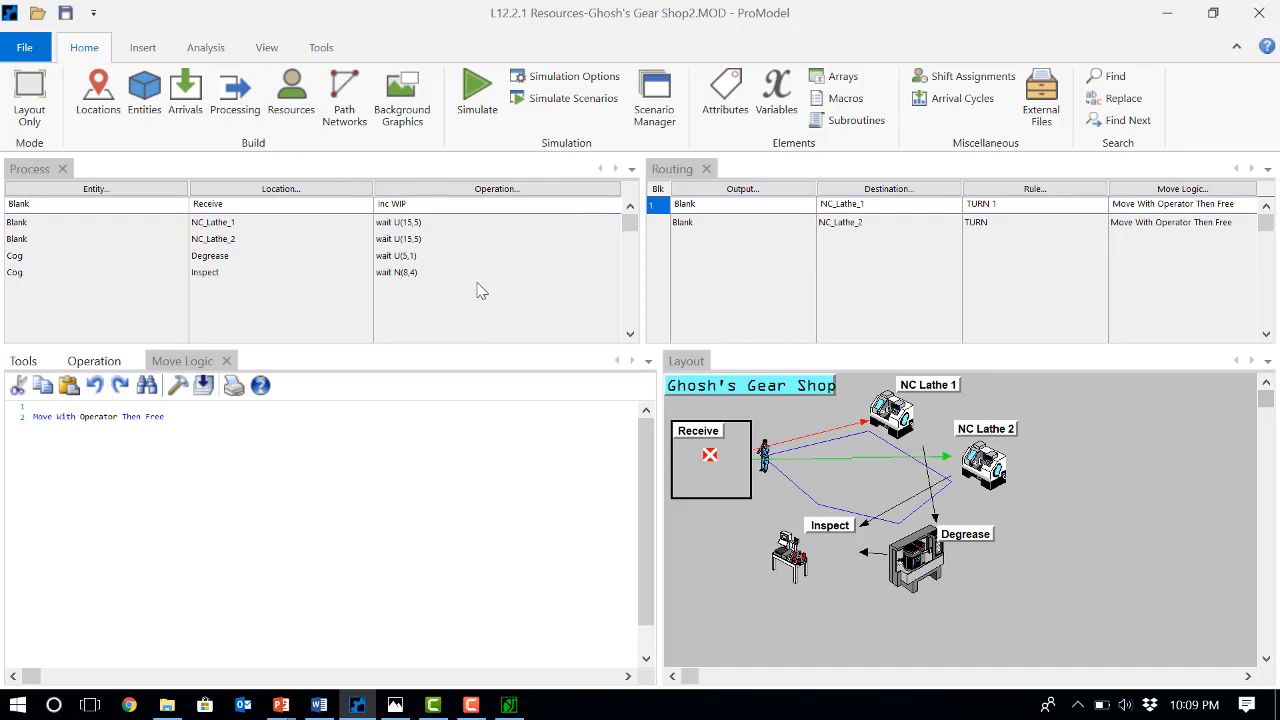
left_click(477, 283)
left_click(455, 278)
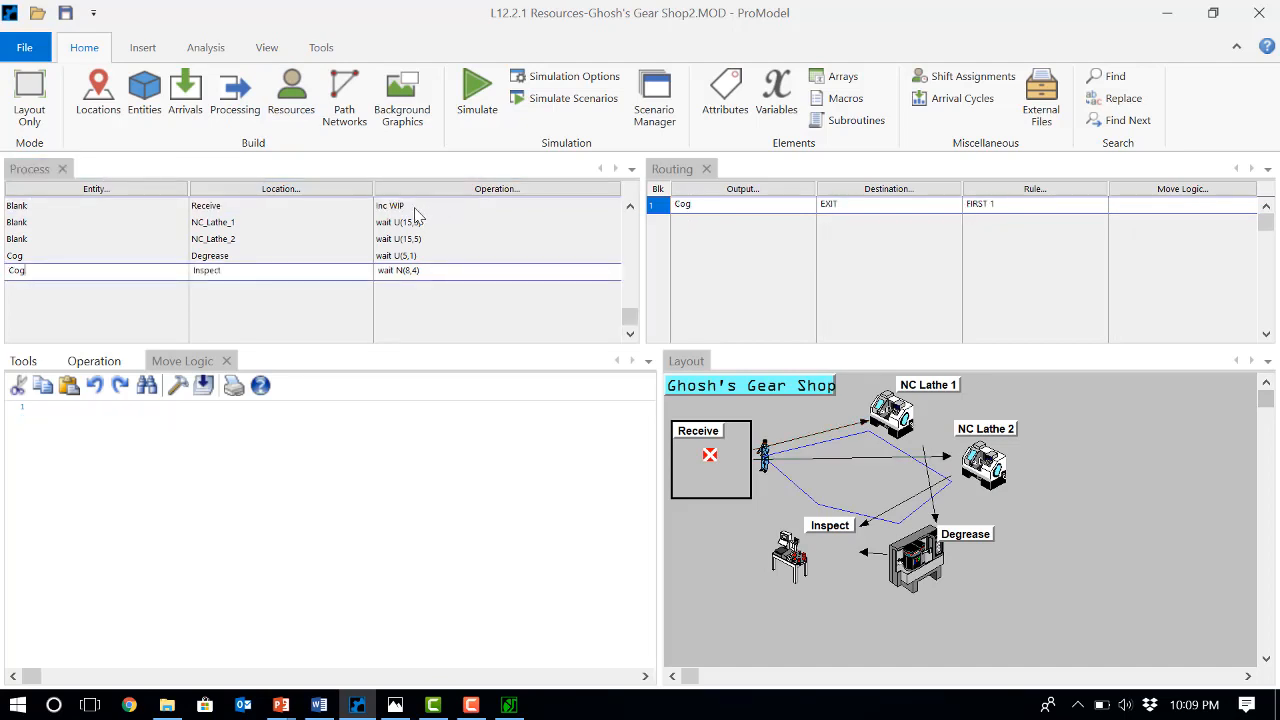
left_click(772, 100)
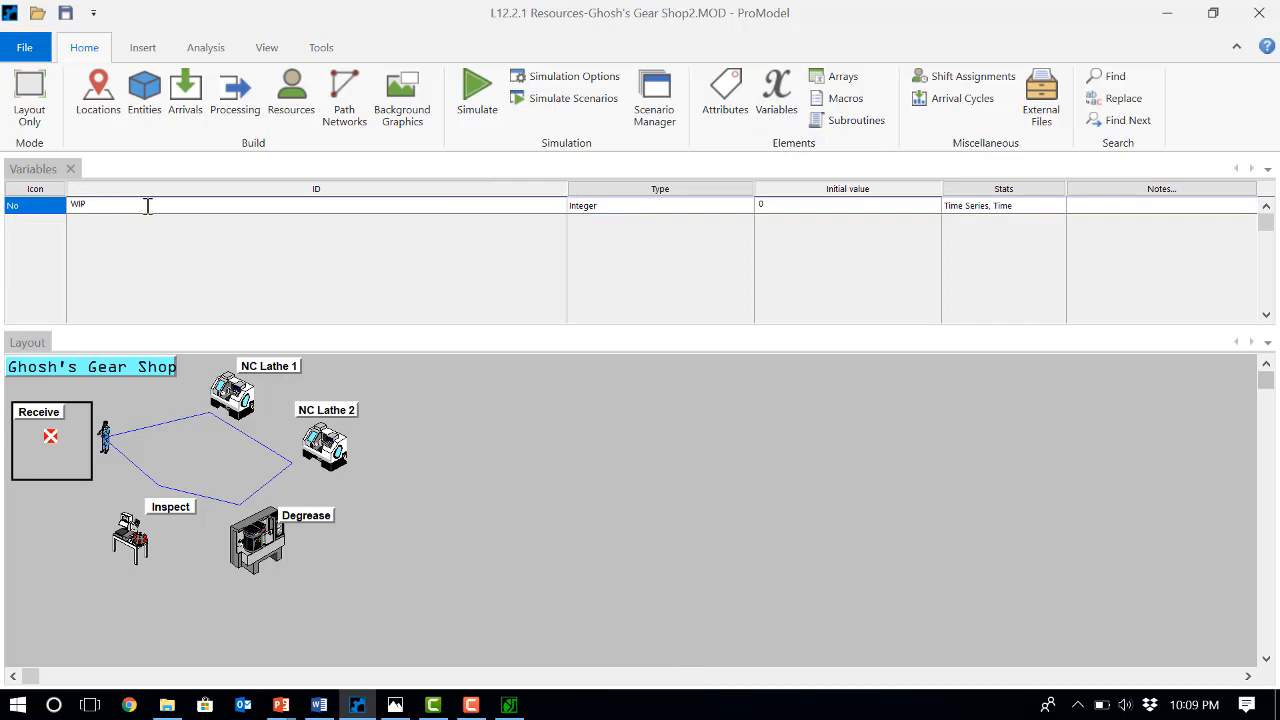
left_click(232, 100)
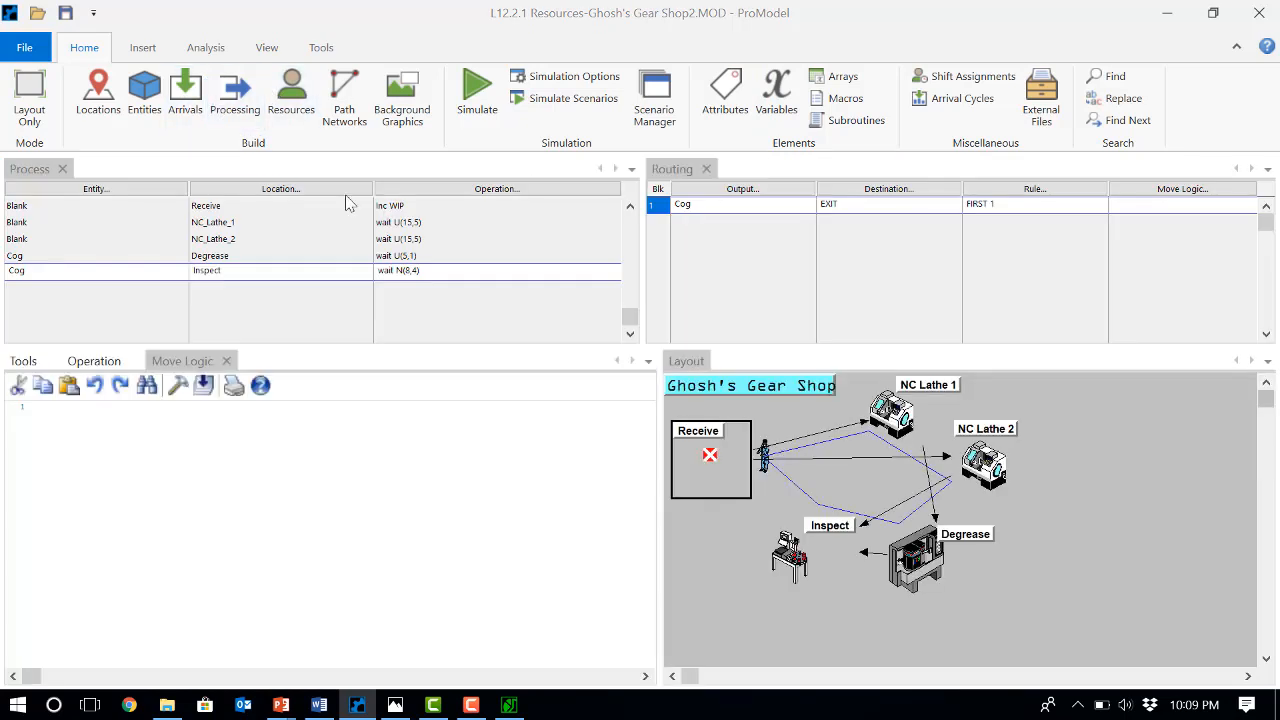
left_click(420, 205)
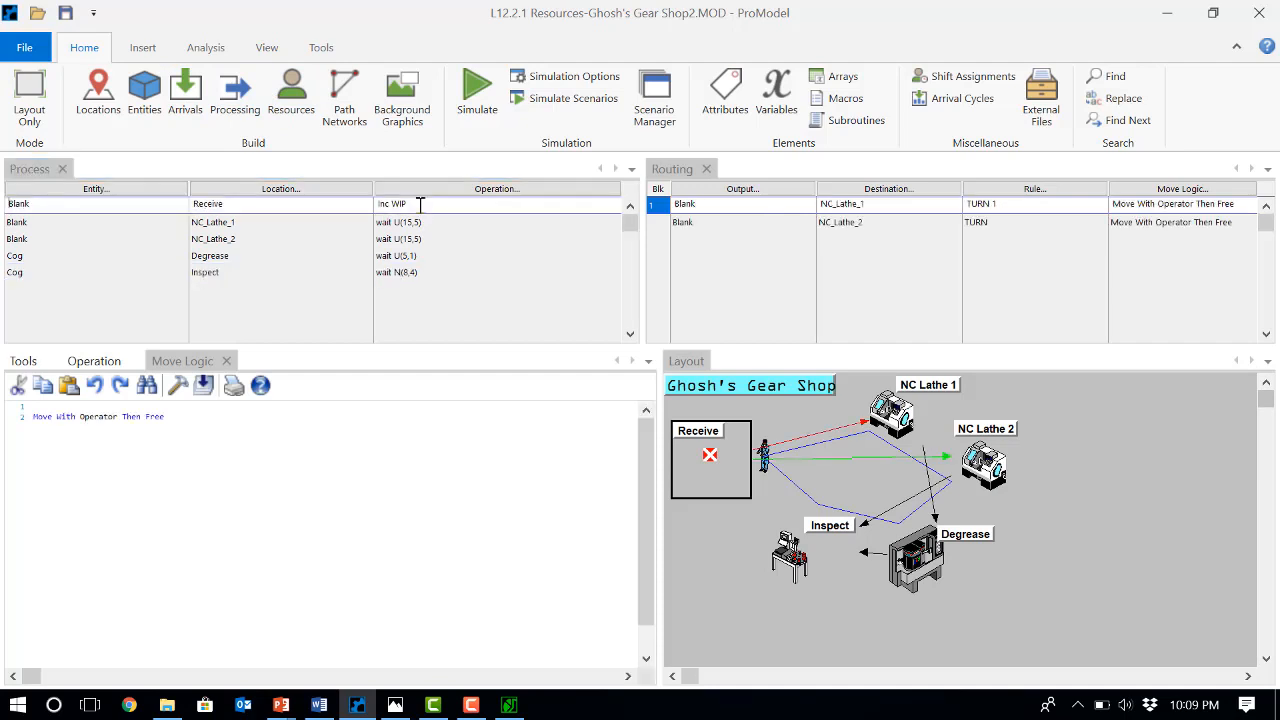
Step: Add the statement Dec WIP below wait N(8,4) in the Inspect operation logic and save the model
left_click(431, 265)
left_click(430, 280)
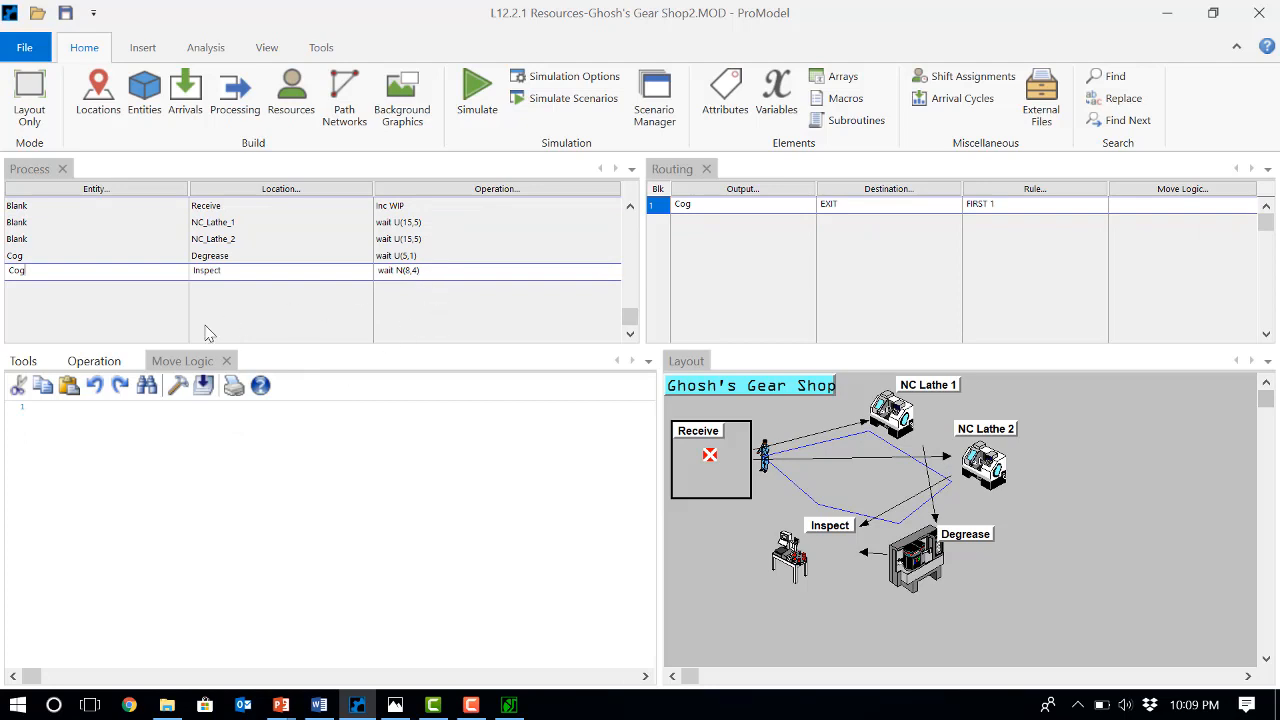
left_click(112, 362)
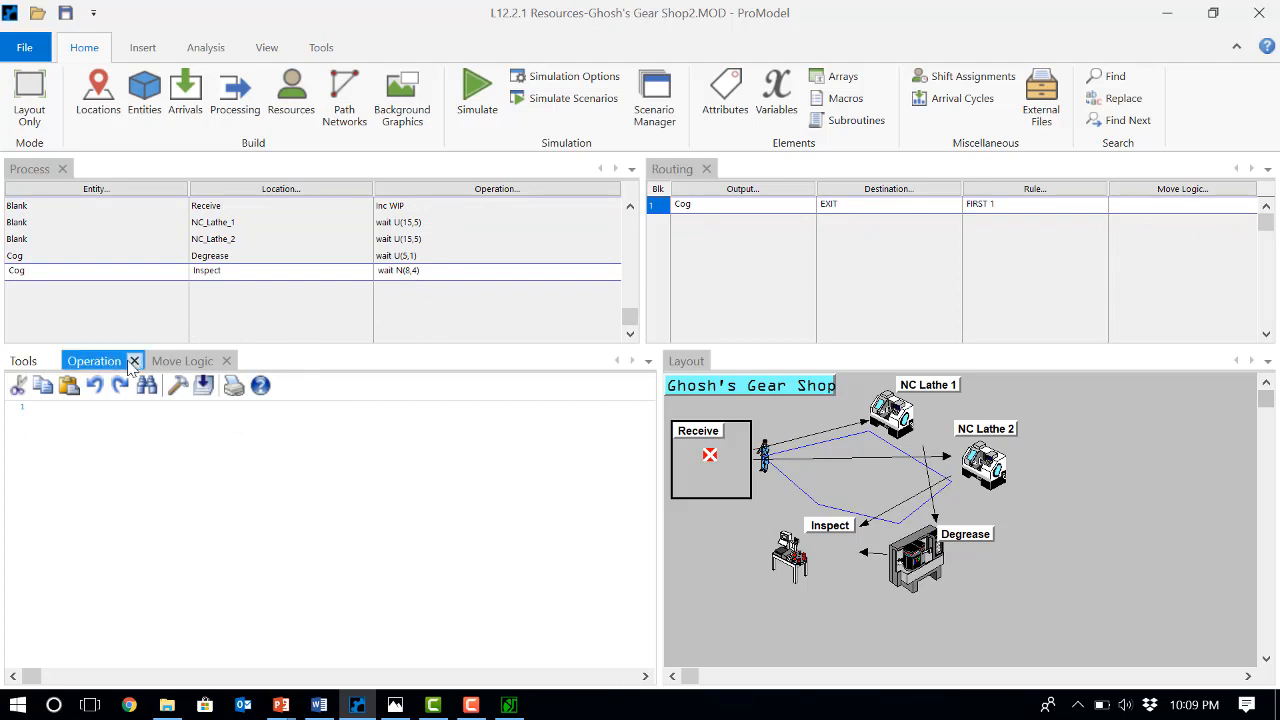
left_click(113, 427)
type("''")
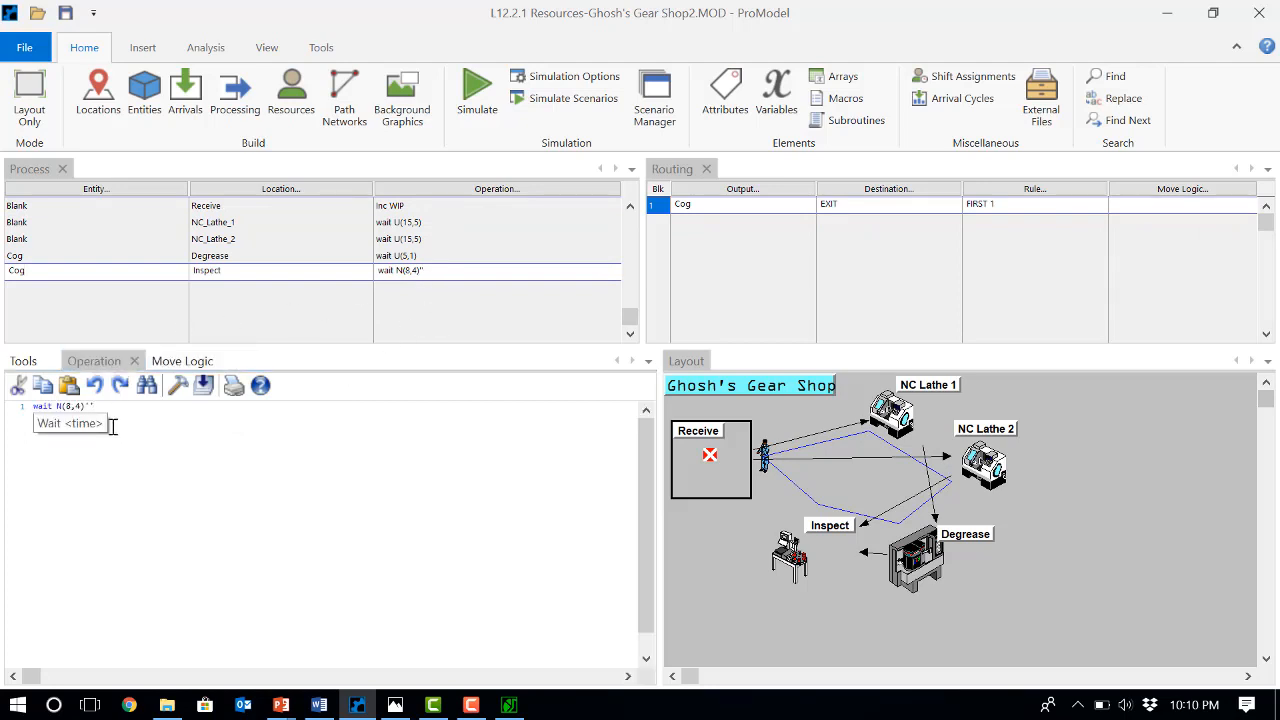
key("Return")
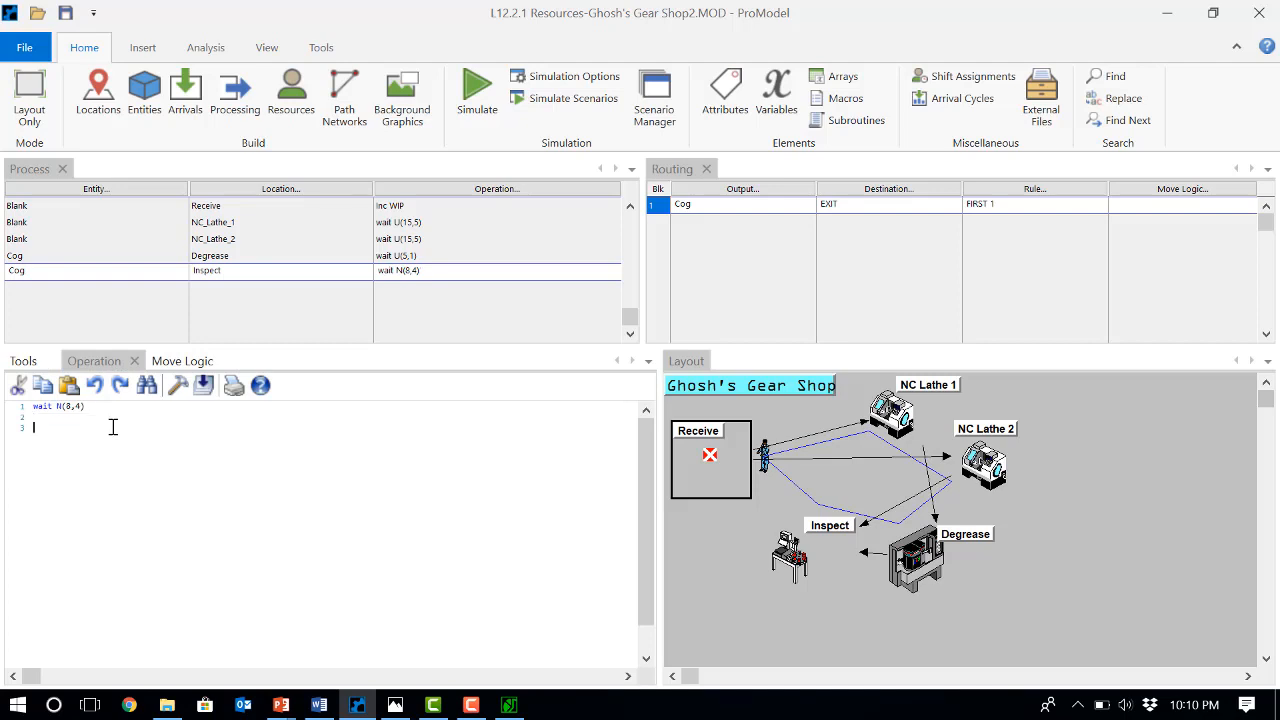
type("Dec W")
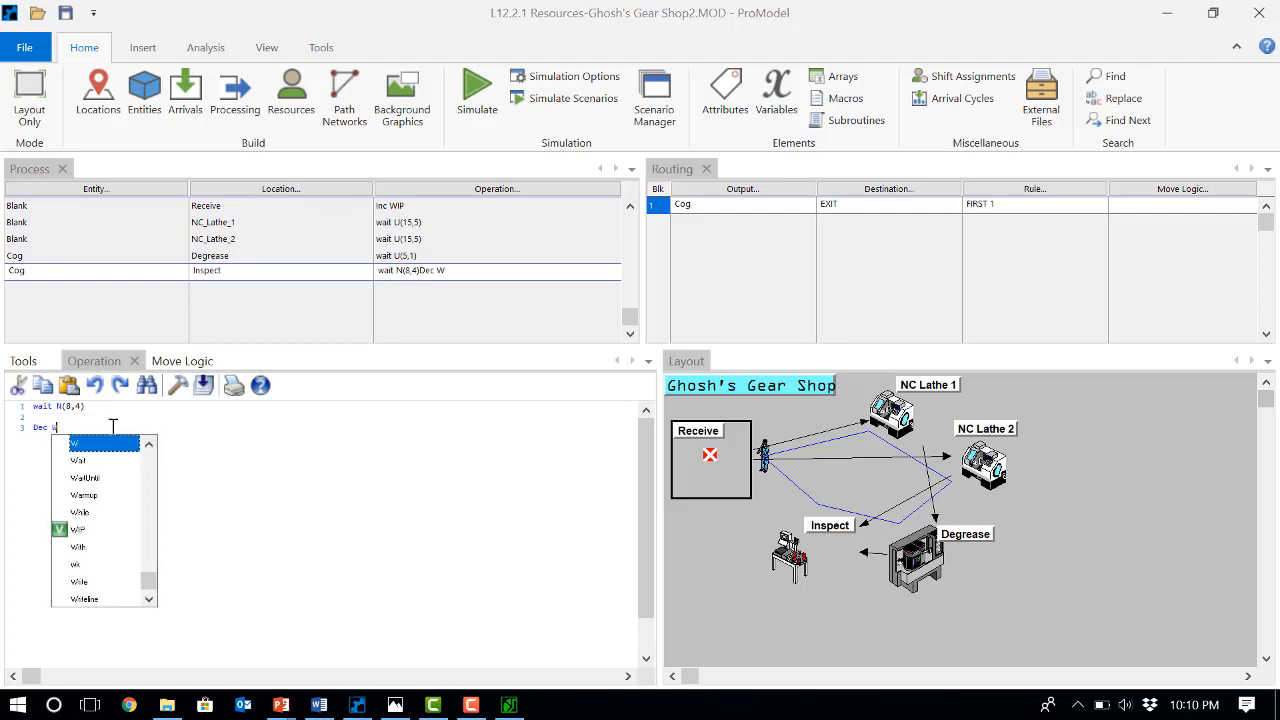
double_click(95, 529)
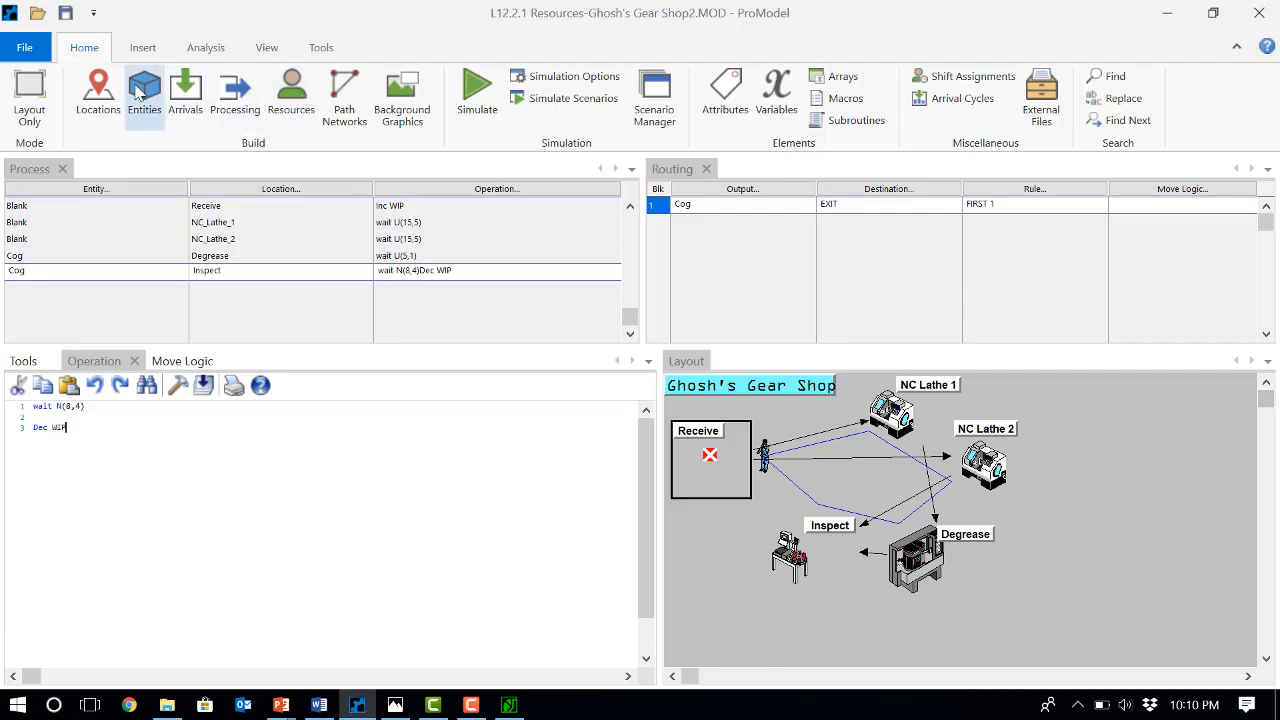
left_click(66, 13)
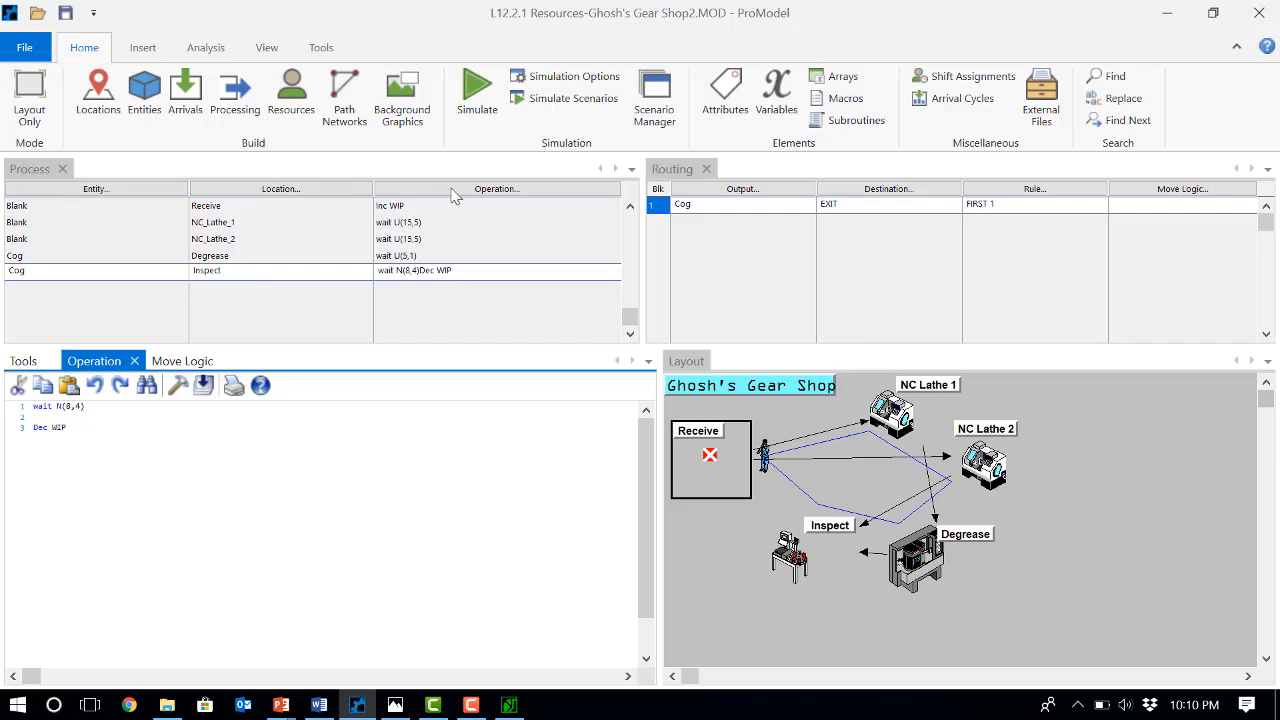
Step: Rerun the simulation with animation turned off and open the Variable Summary table in its results
left_click(477, 92)
left_click(686, 116)
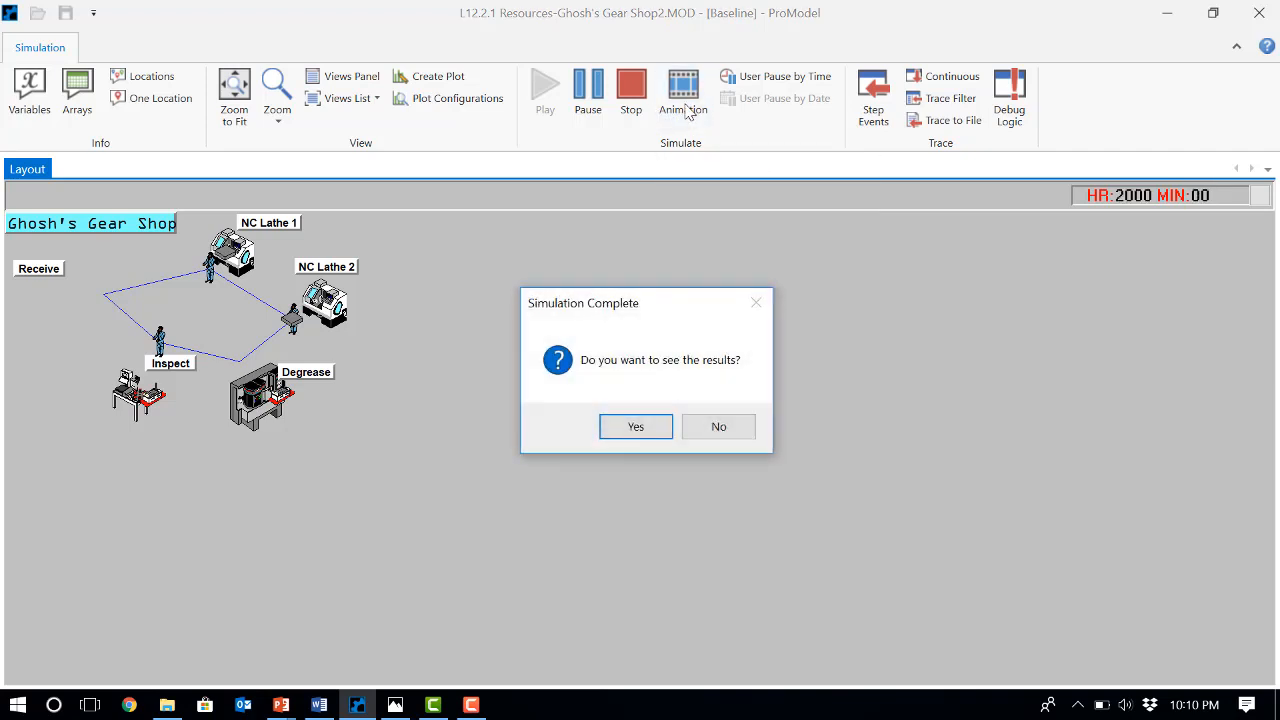
left_click(638, 427)
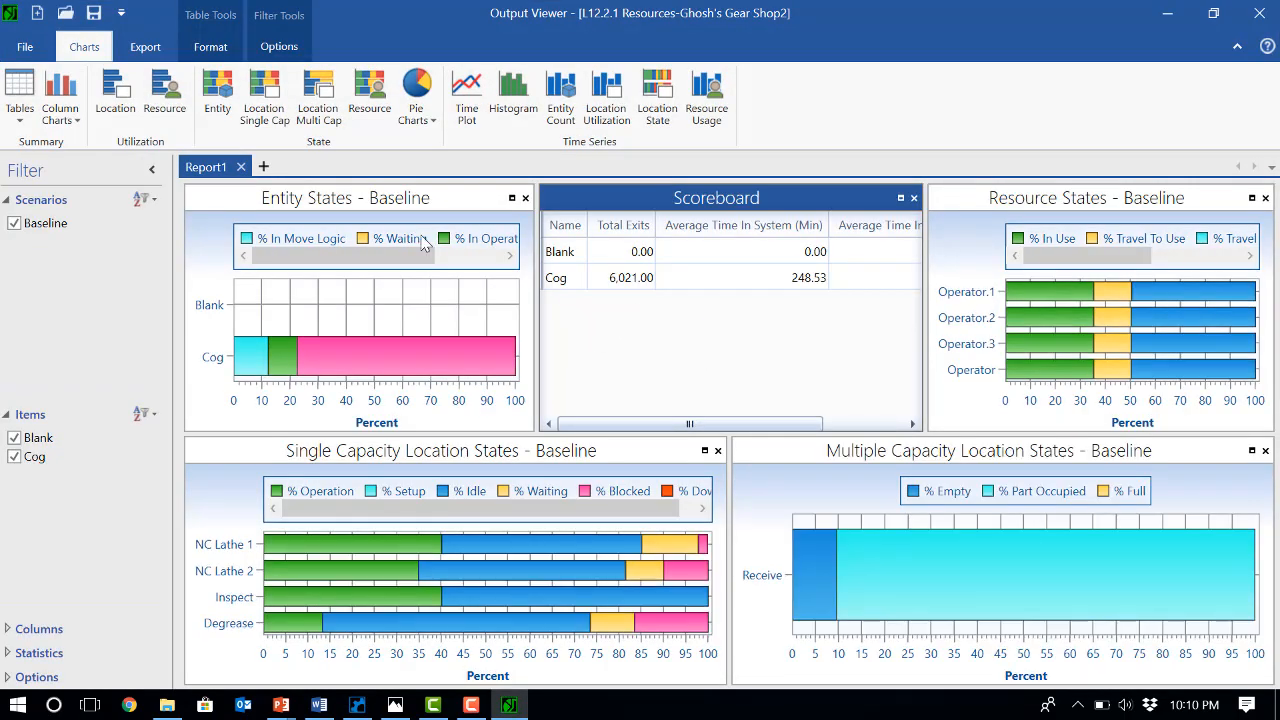
left_click(20, 100)
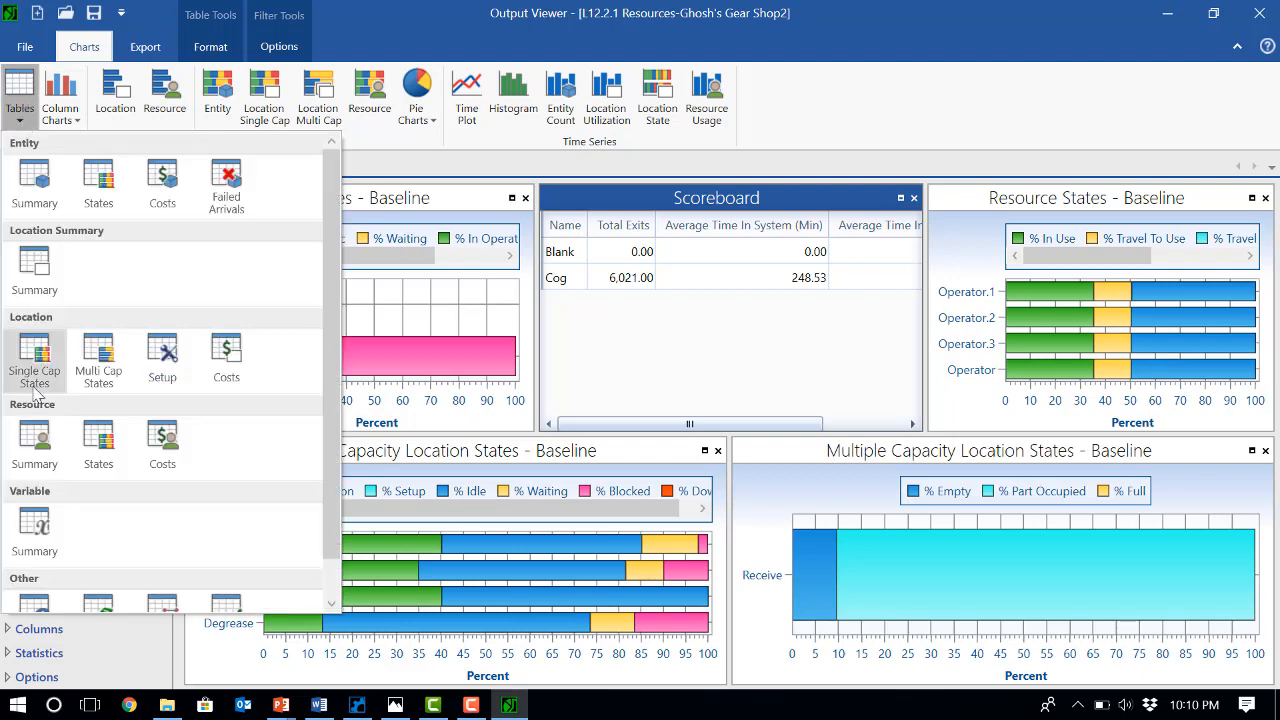
left_click(35, 530)
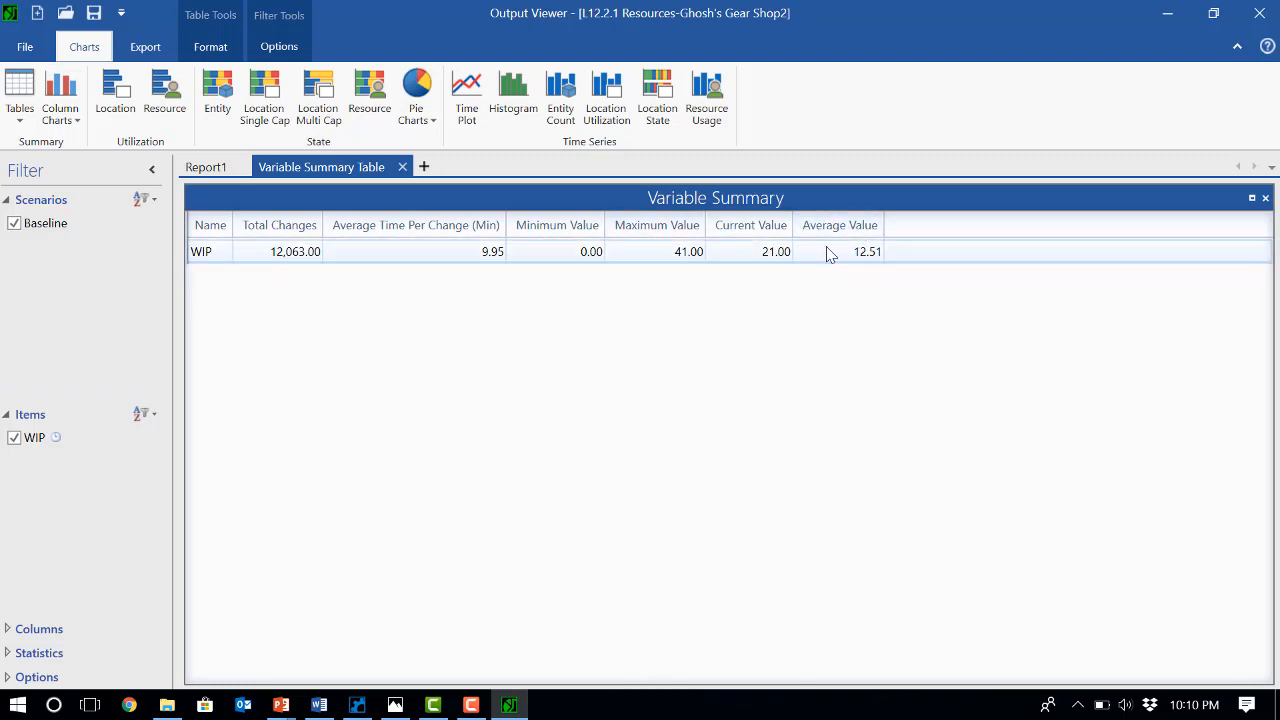
Step: Switch back to ProModel and replace wait in the NC_Lathe_1 operation logic so it reads Use Operator for U(15,5)
left_click(357, 705)
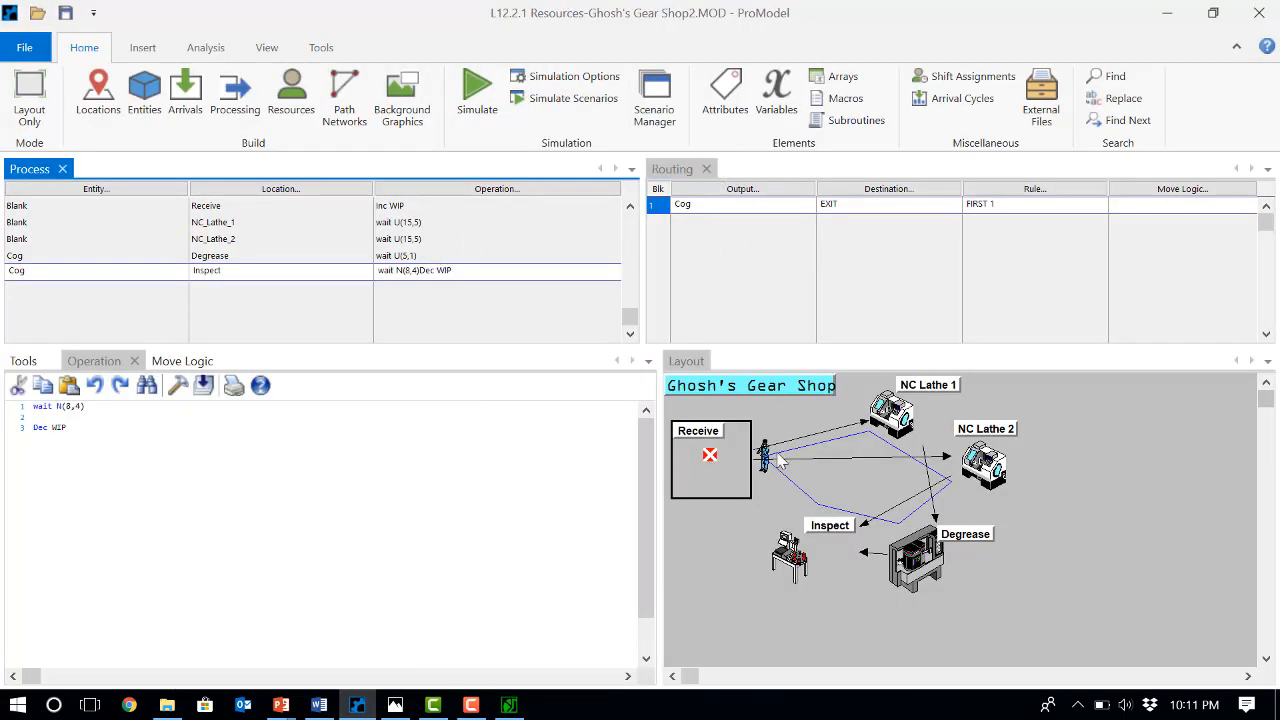
left_click(528, 240)
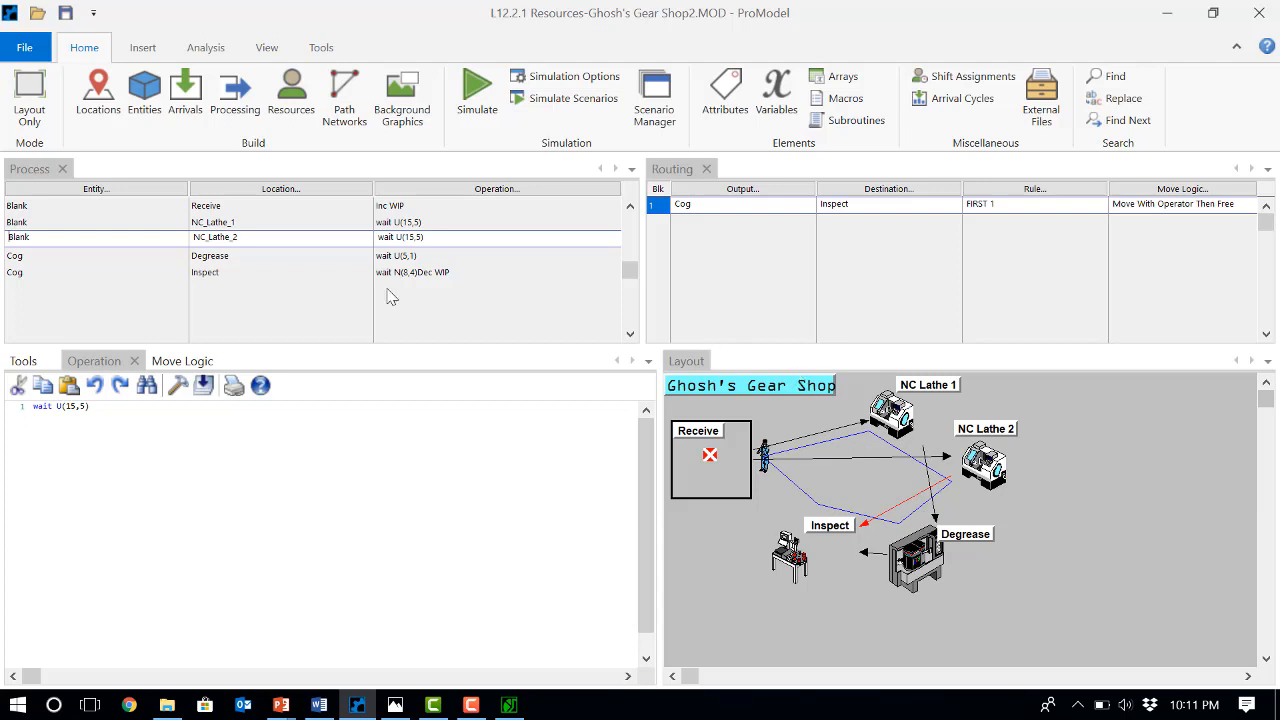
left_click(388, 222)
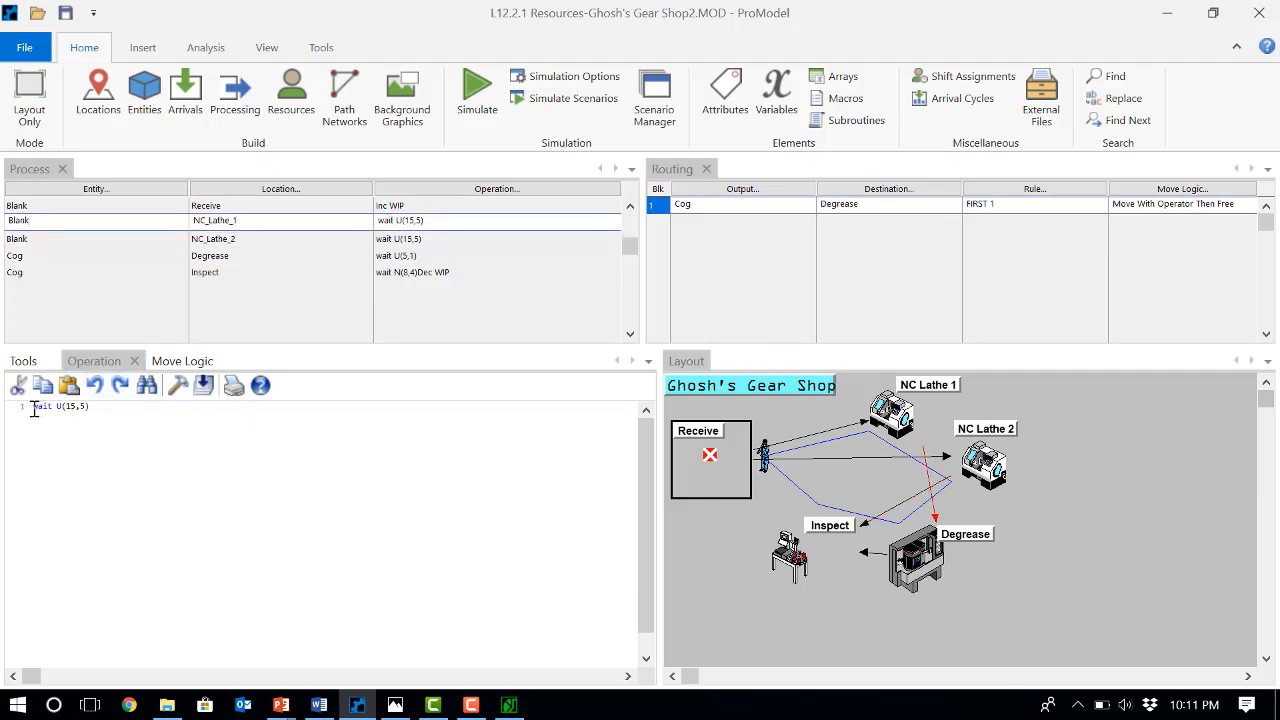
key("Return")
double_click(43, 417)
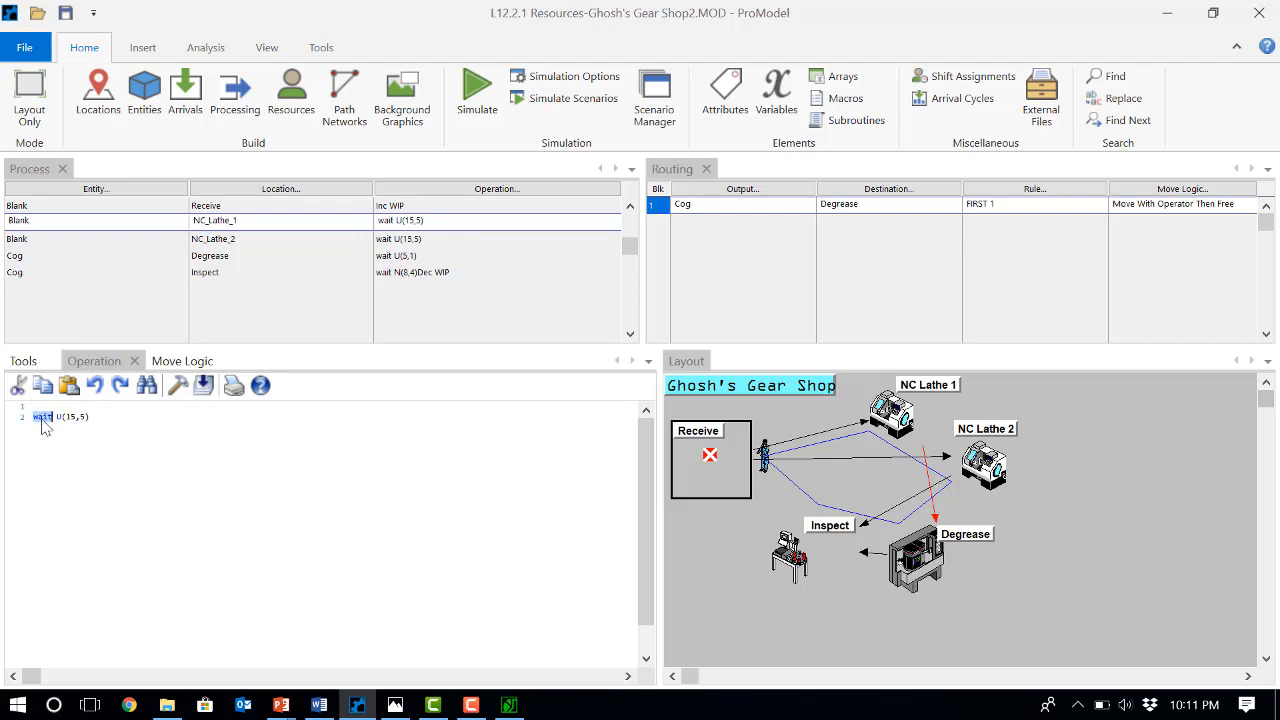
type("Use ")
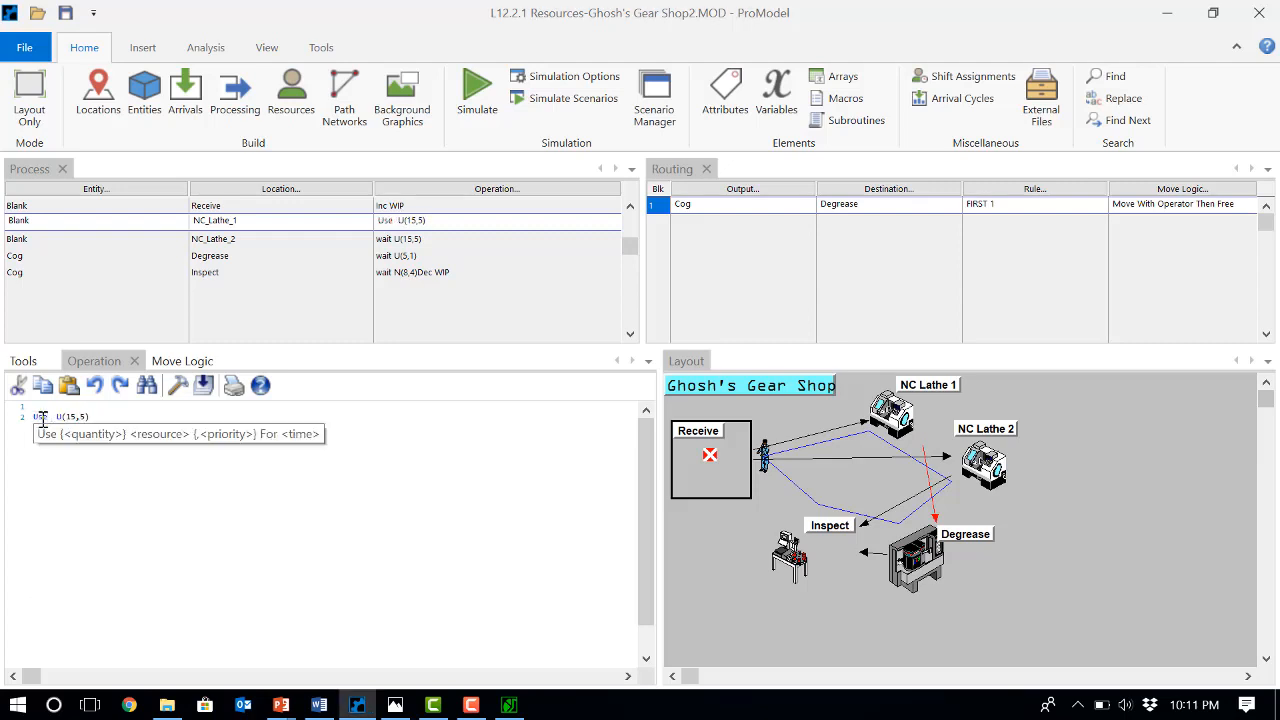
type("o")
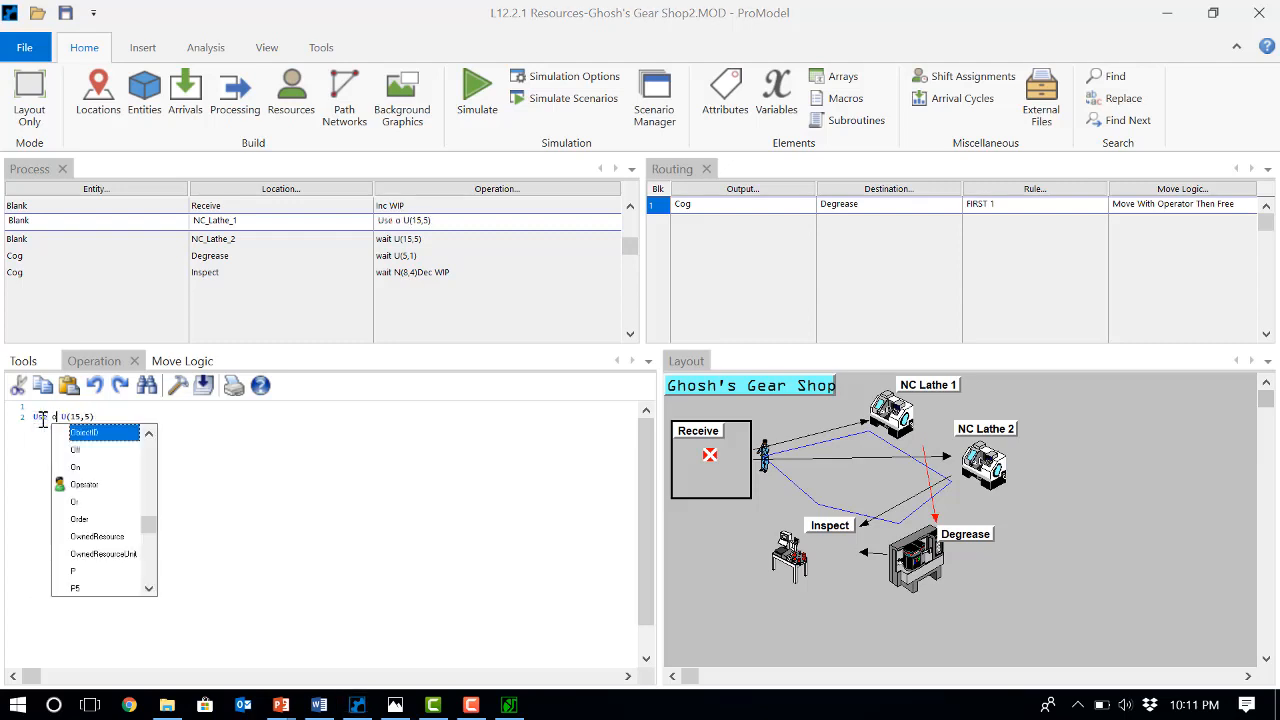
double_click(80, 485)
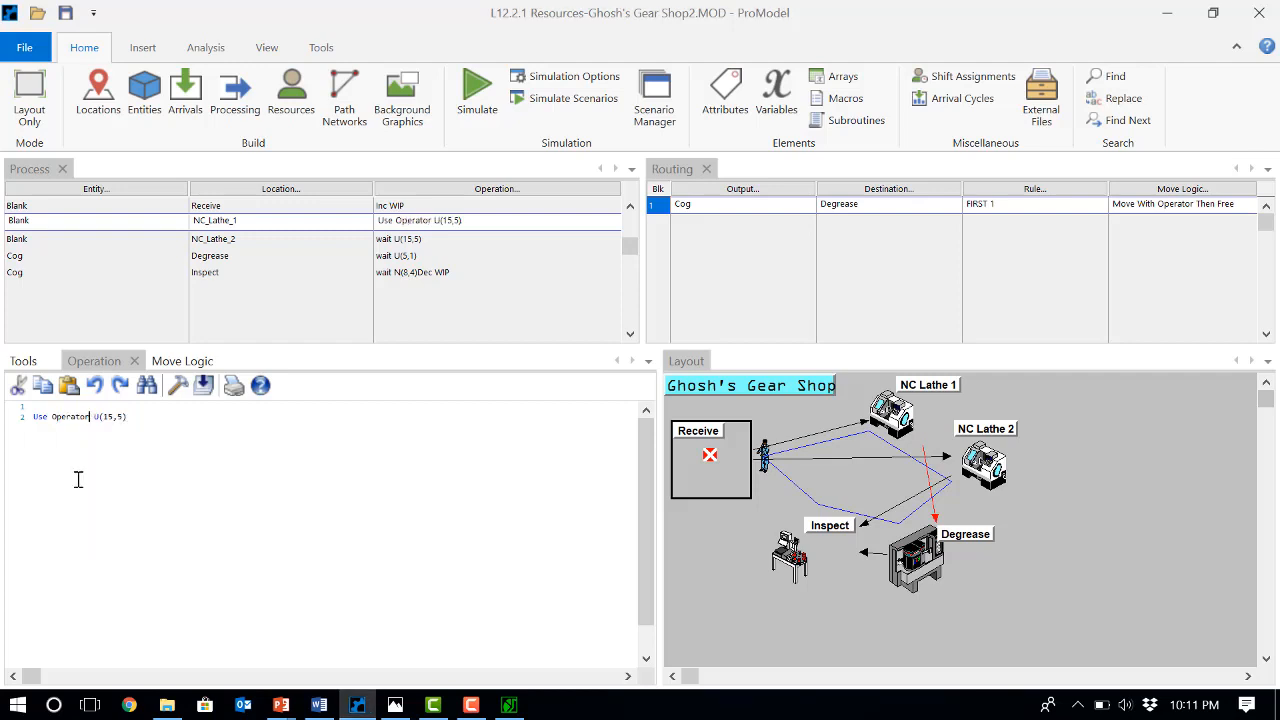
type("for")
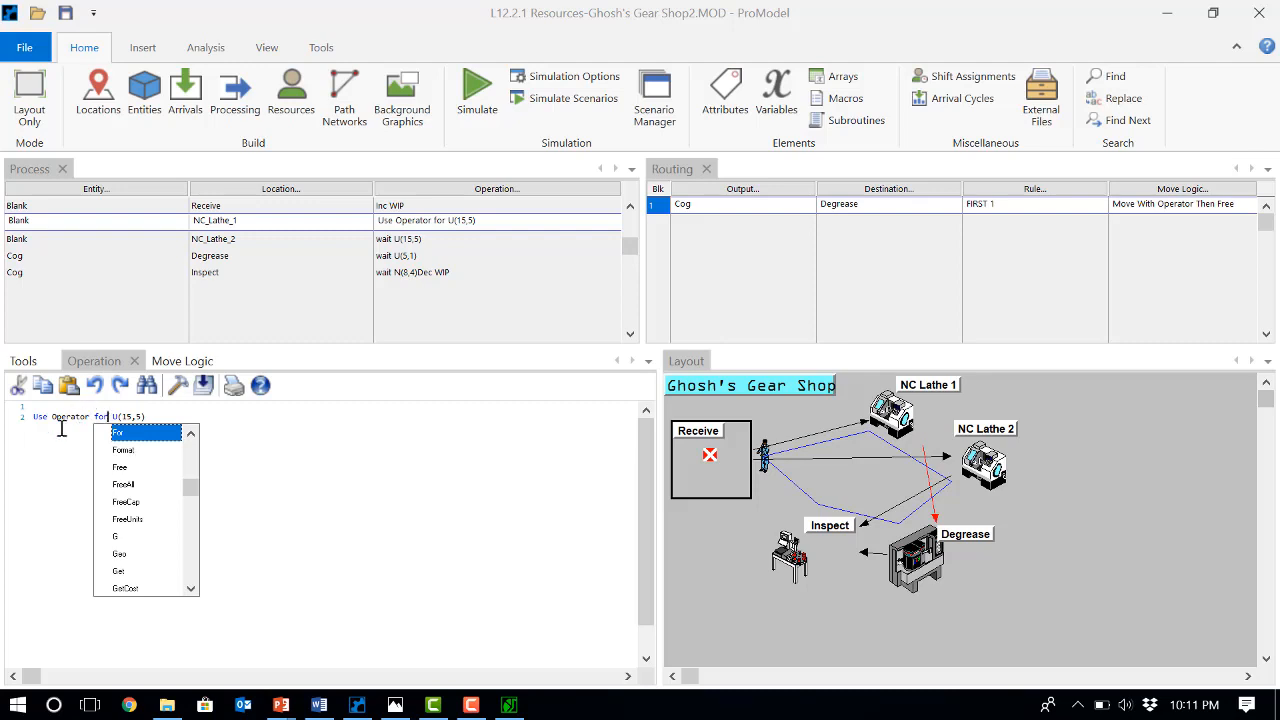
left_click(61, 428)
Step: Copy the phrase Use Operator for from the NC_Lathe_1 logic and paste it over wait in the NC_Lathe_2 operation
left_click_drag(110, 416, 33, 421)
key("ctrl+c")
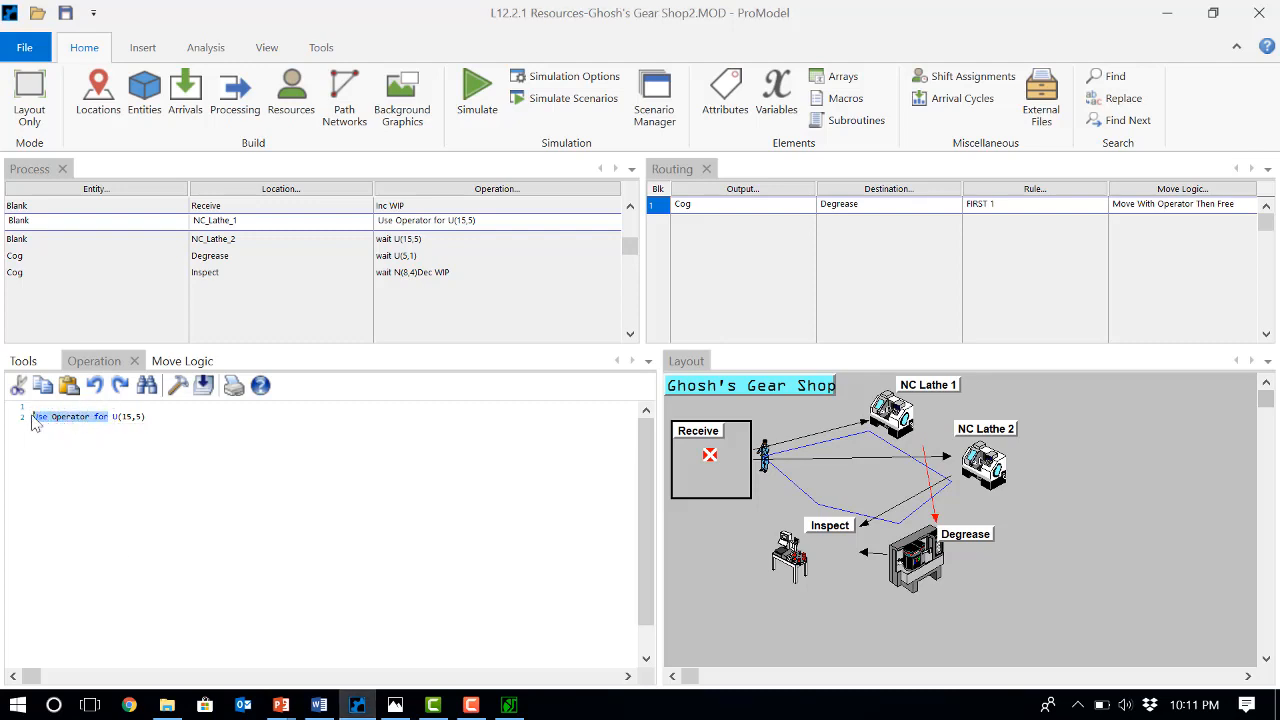
left_click(106, 450)
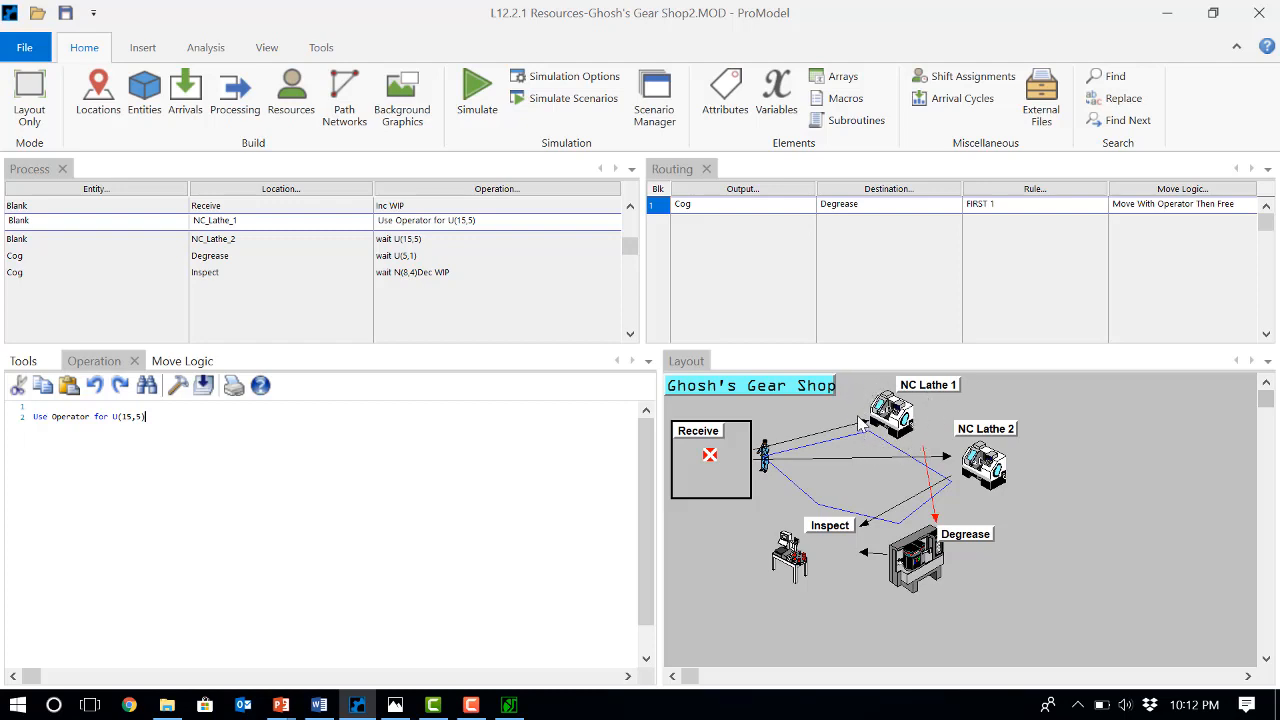
left_click(417, 238)
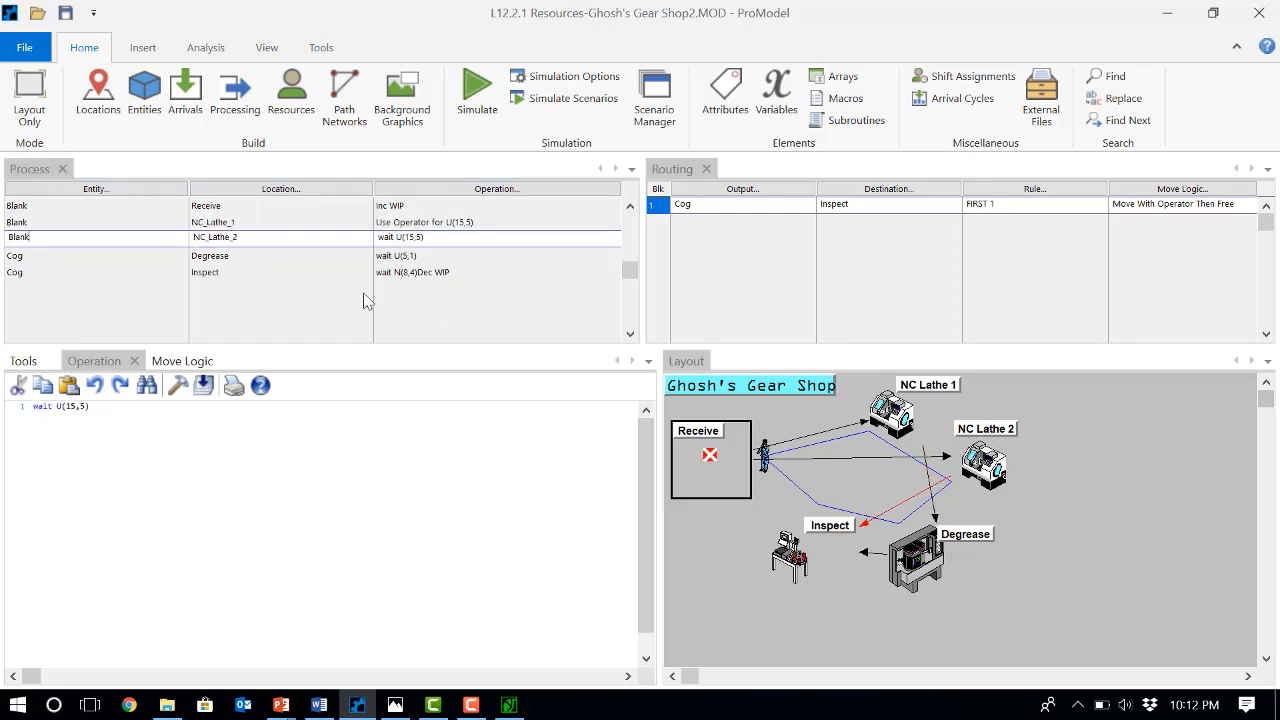
double_click(39, 407)
key("ctrl+v")
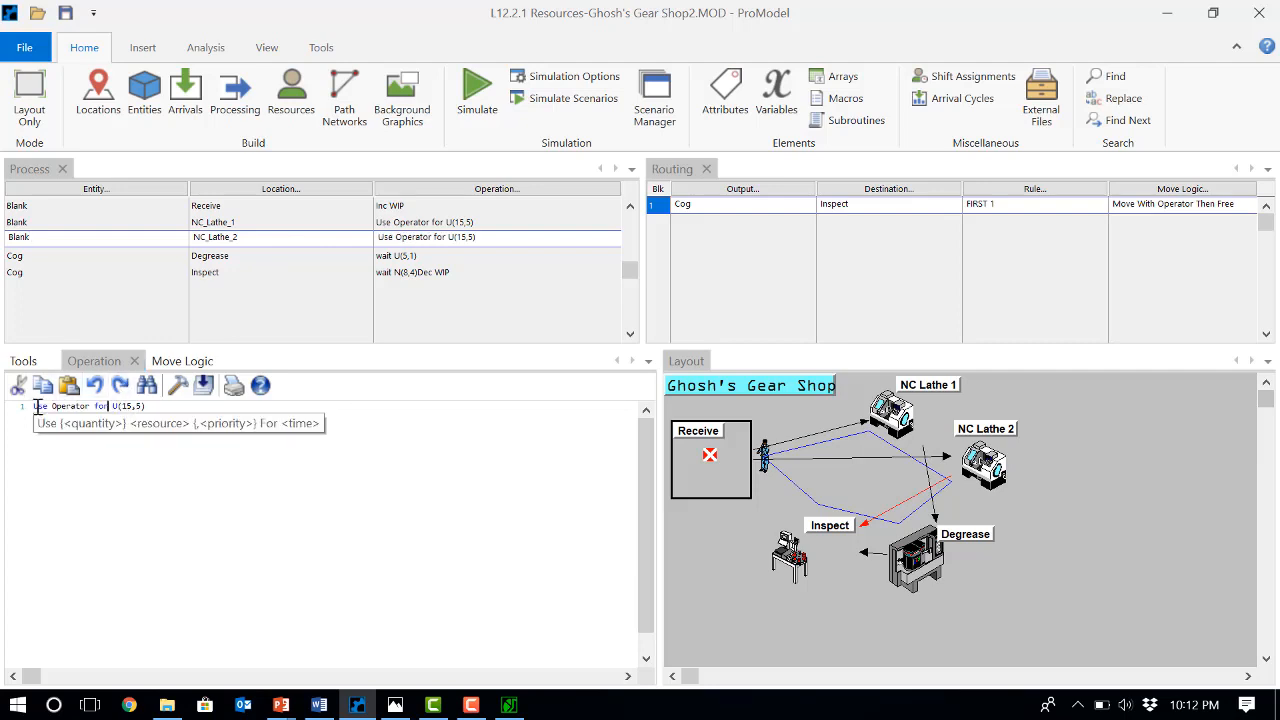
key("End")
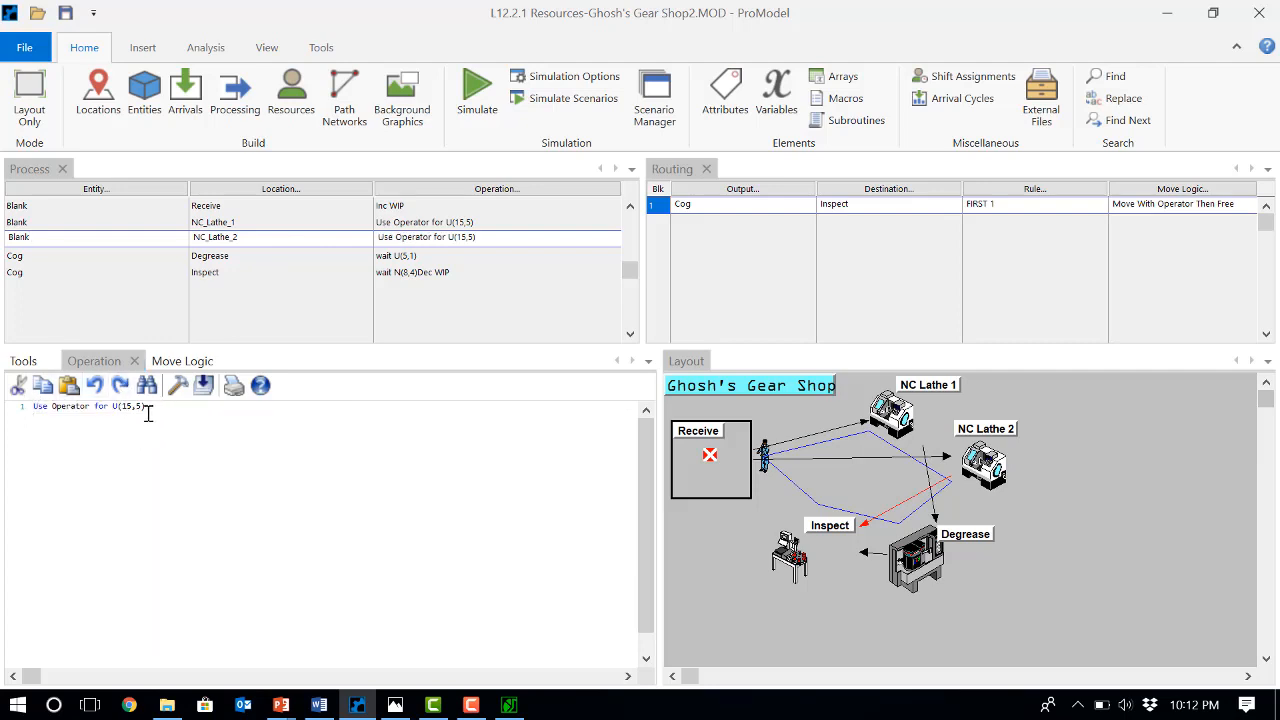
Step: Replace wait with the copied Use Operator for in the Degrease U(5,1) and Inspect N(8,4) operations
left_click(422, 259)
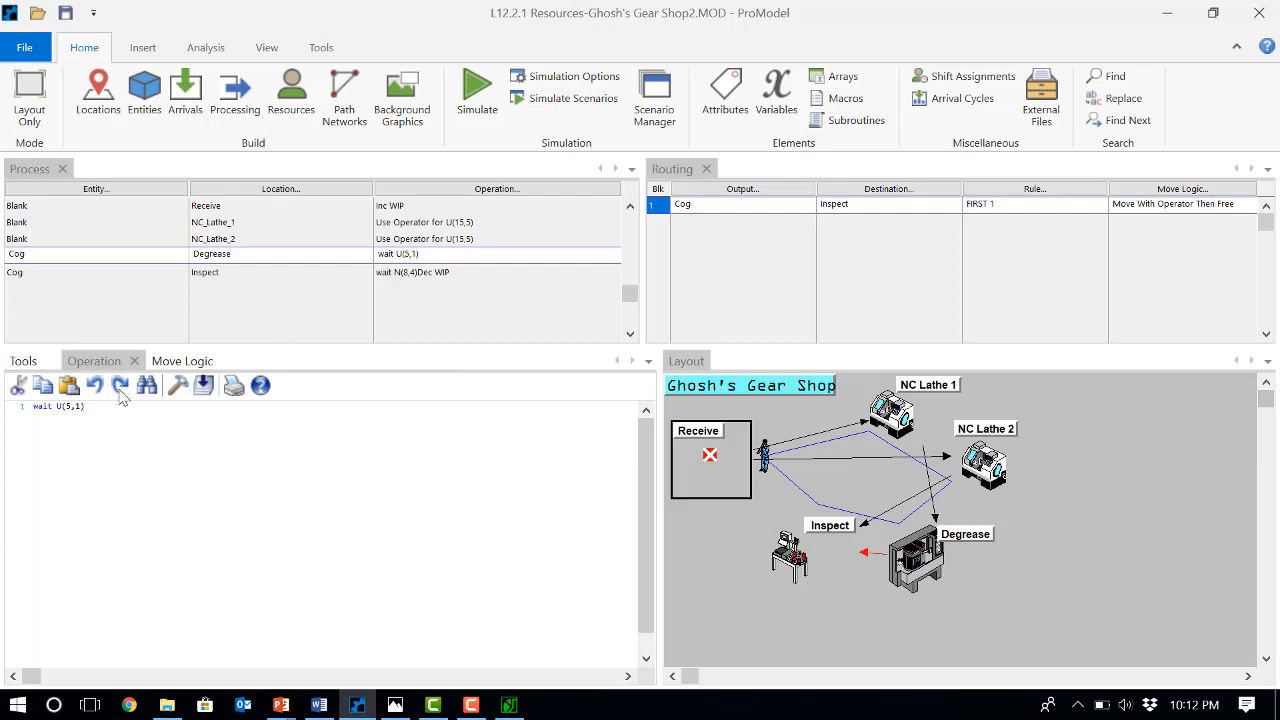
double_click(44, 408)
key("ctrl+v")
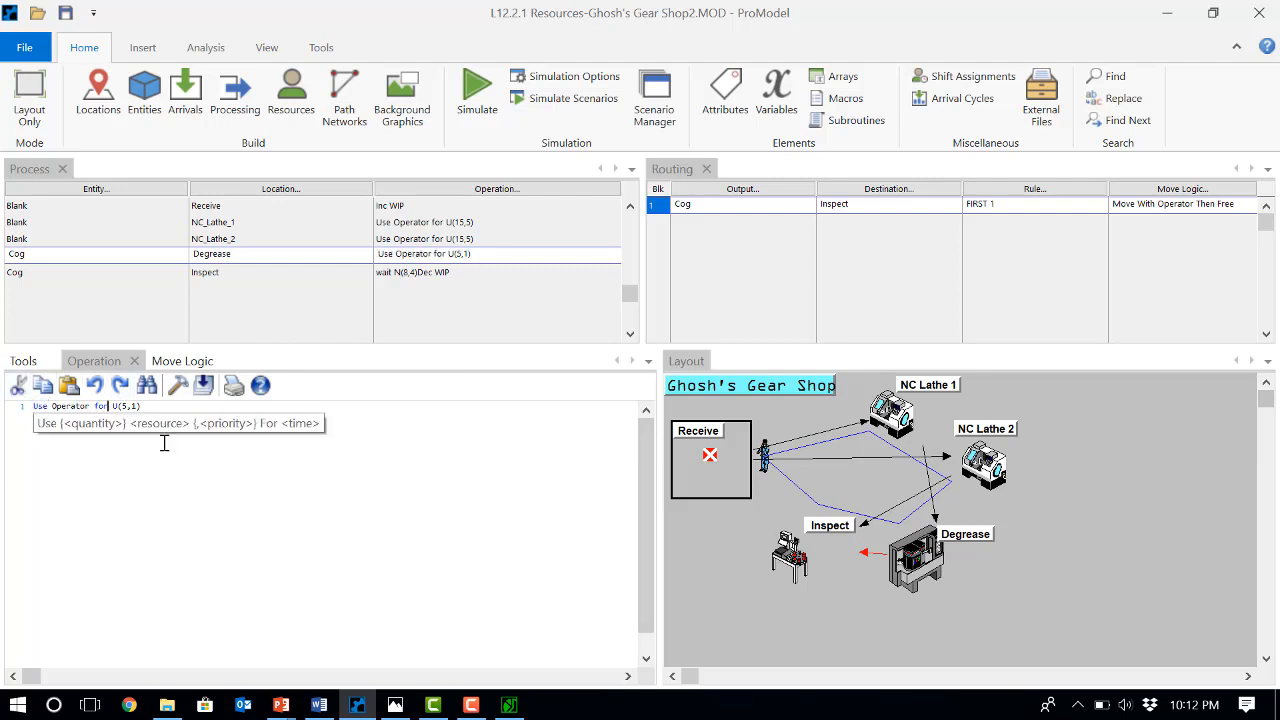
left_click(415, 272)
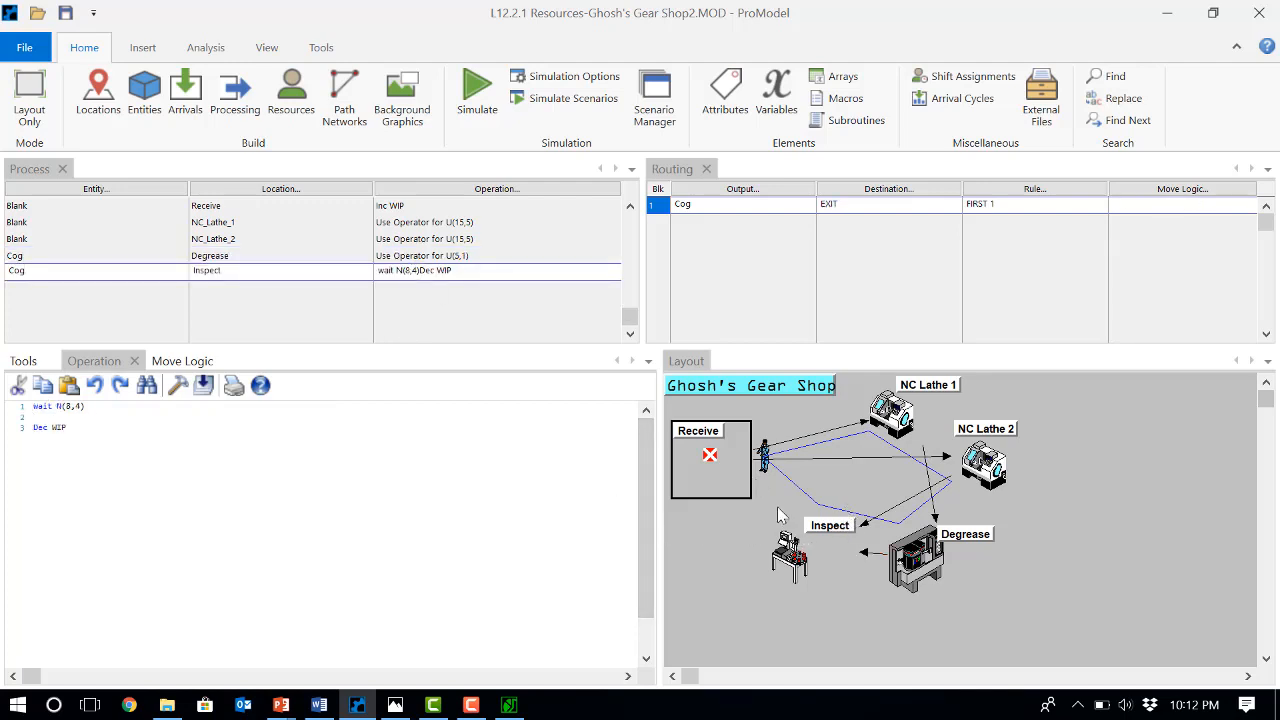
double_click(42, 407)
key("ctrl+v")
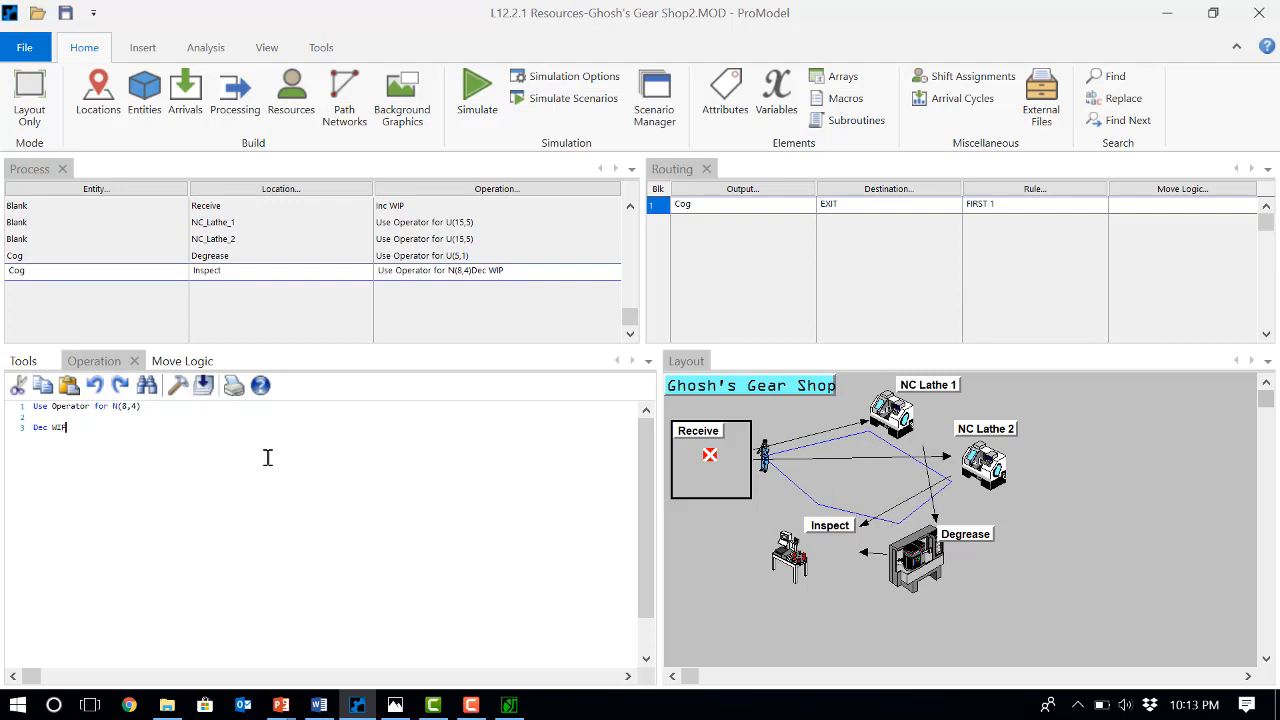
left_click(424, 255)
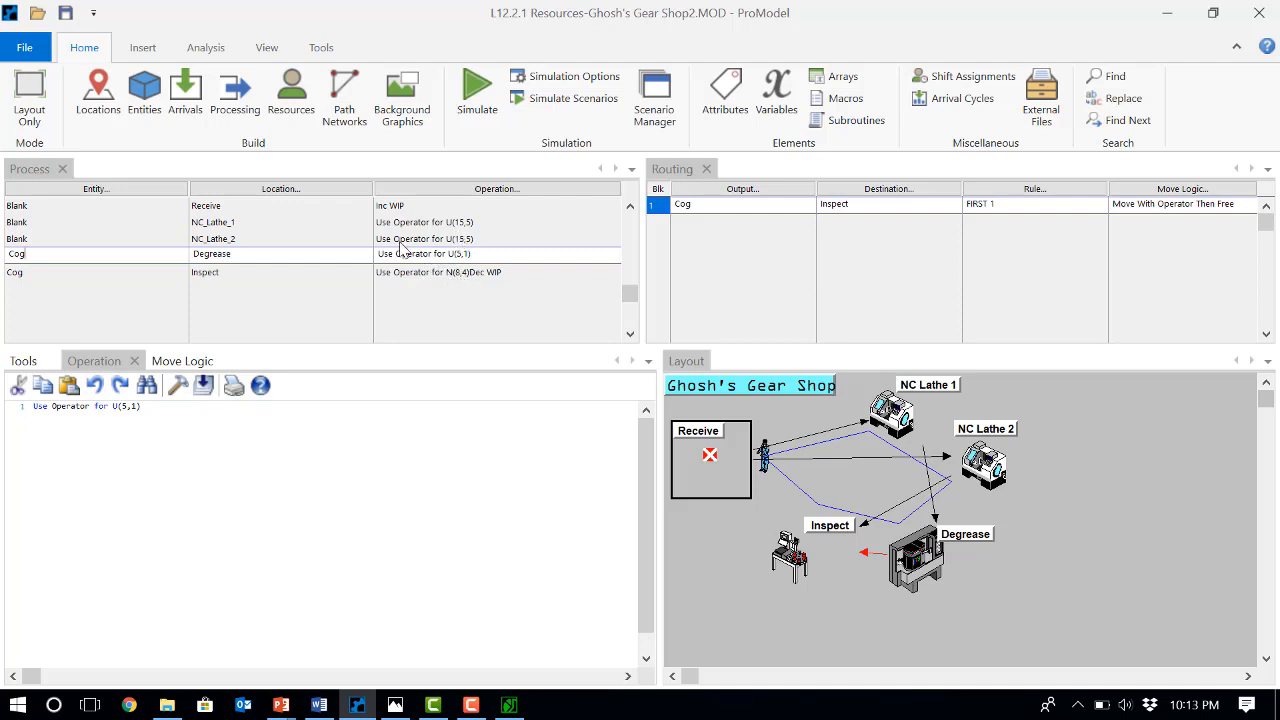
Step: Save the model, run the simulation with animation turned off, and open its results
left_click(75, 14)
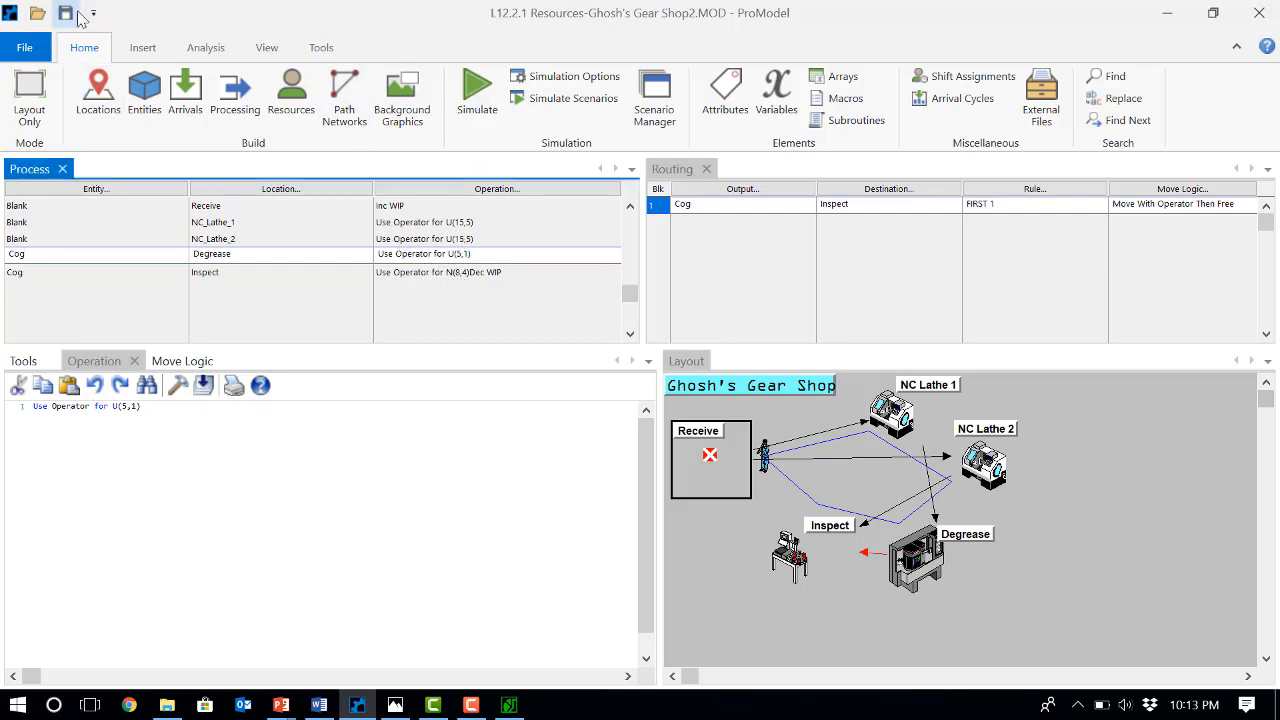
left_click(477, 98)
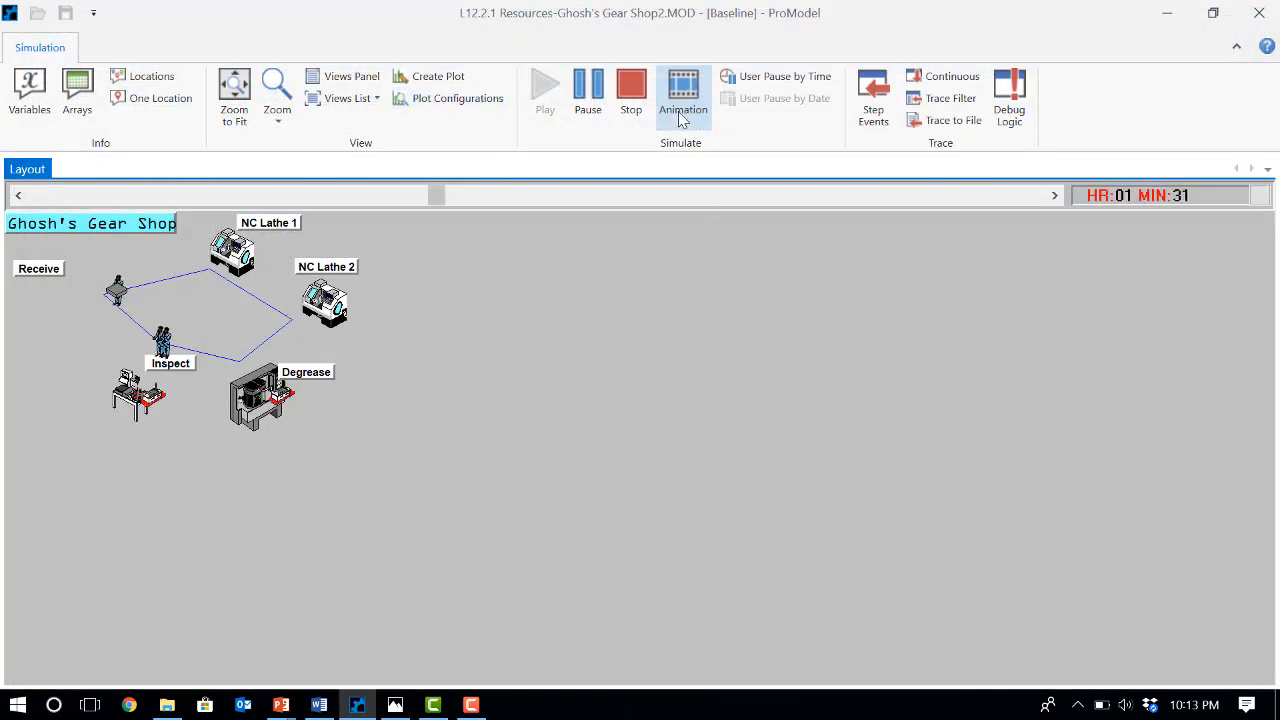
left_click(682, 118)
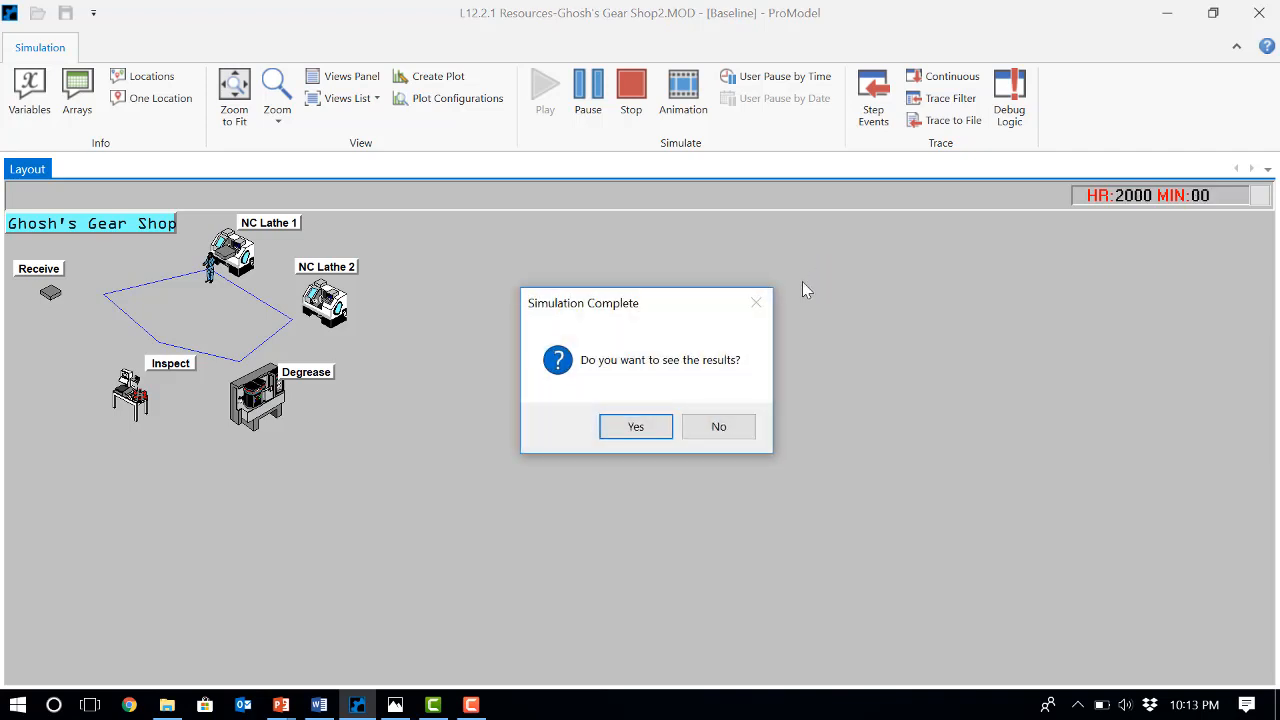
left_click(634, 431)
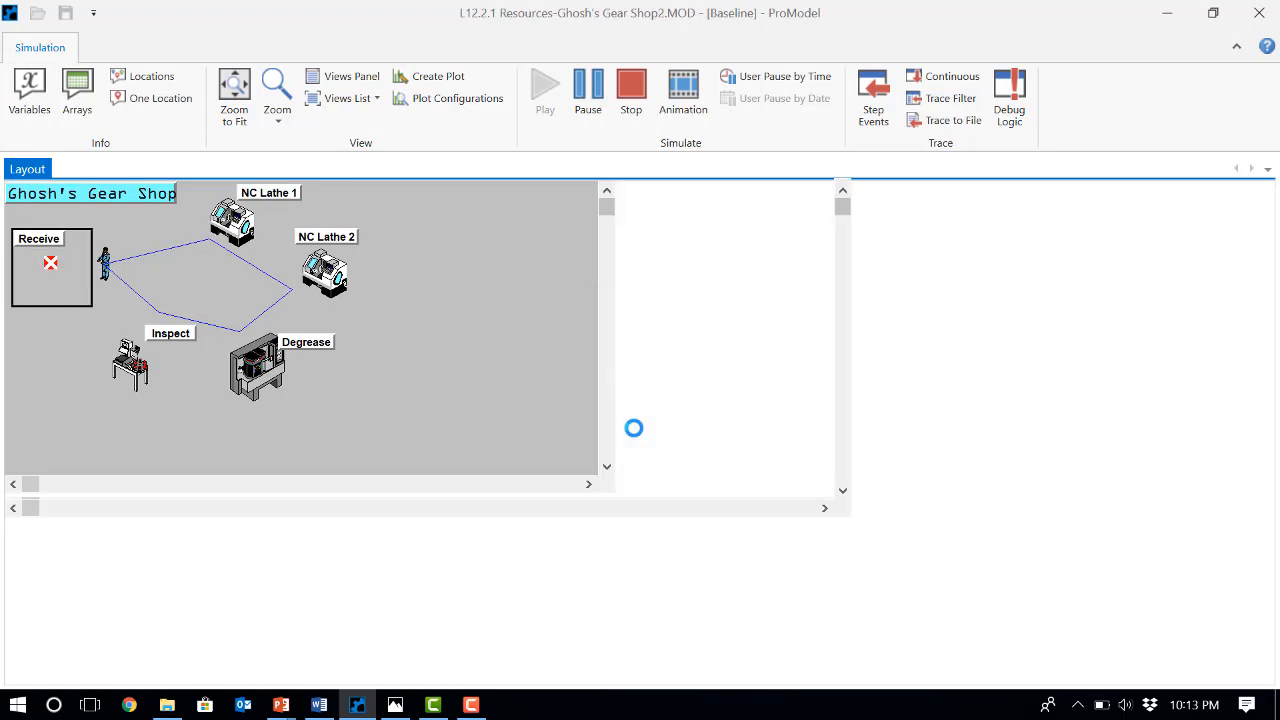
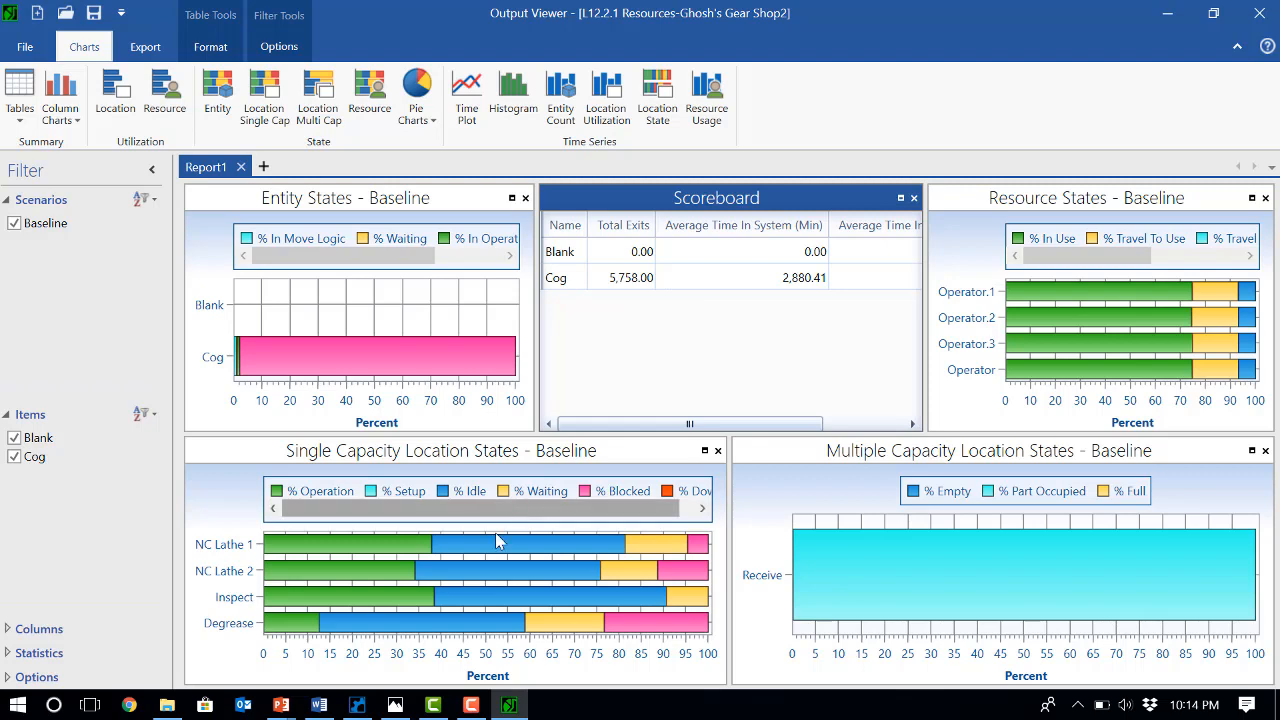
Step: Switch back to ProModel and review the process operations, path network distances, Operator motion specifications, and the Degrease routing's move logic
left_click(357, 705)
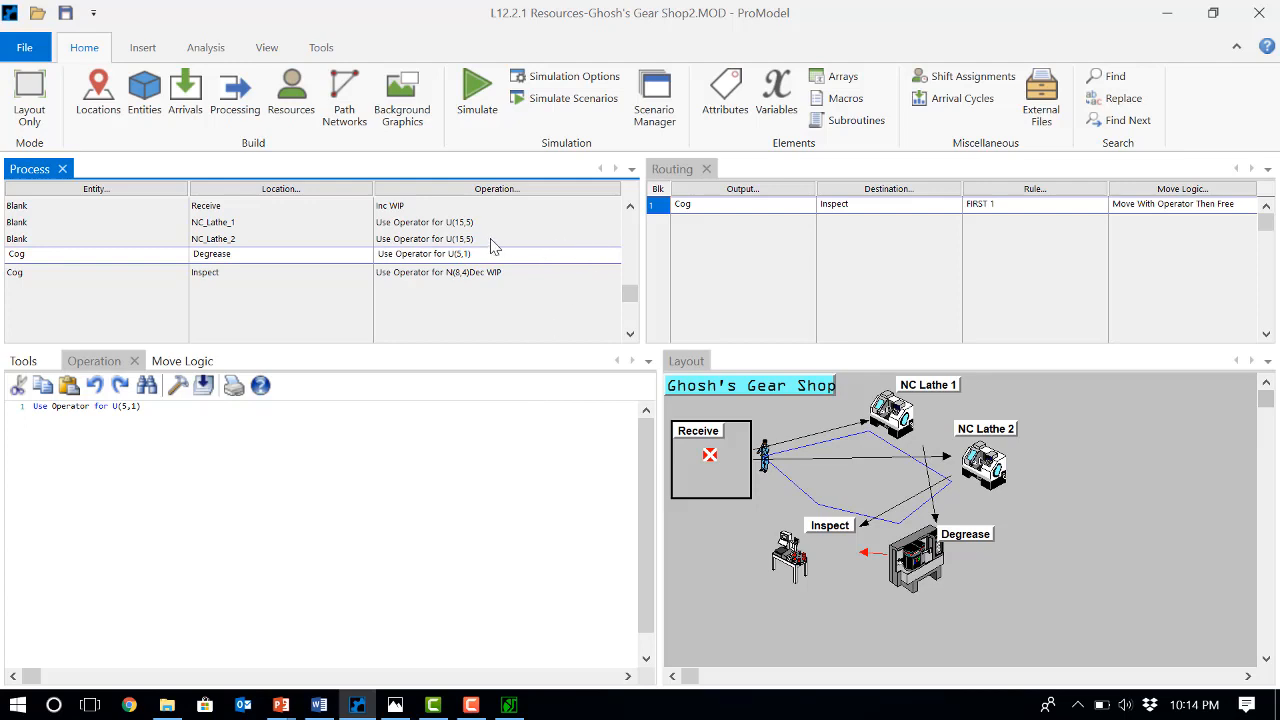
left_click(490, 206)
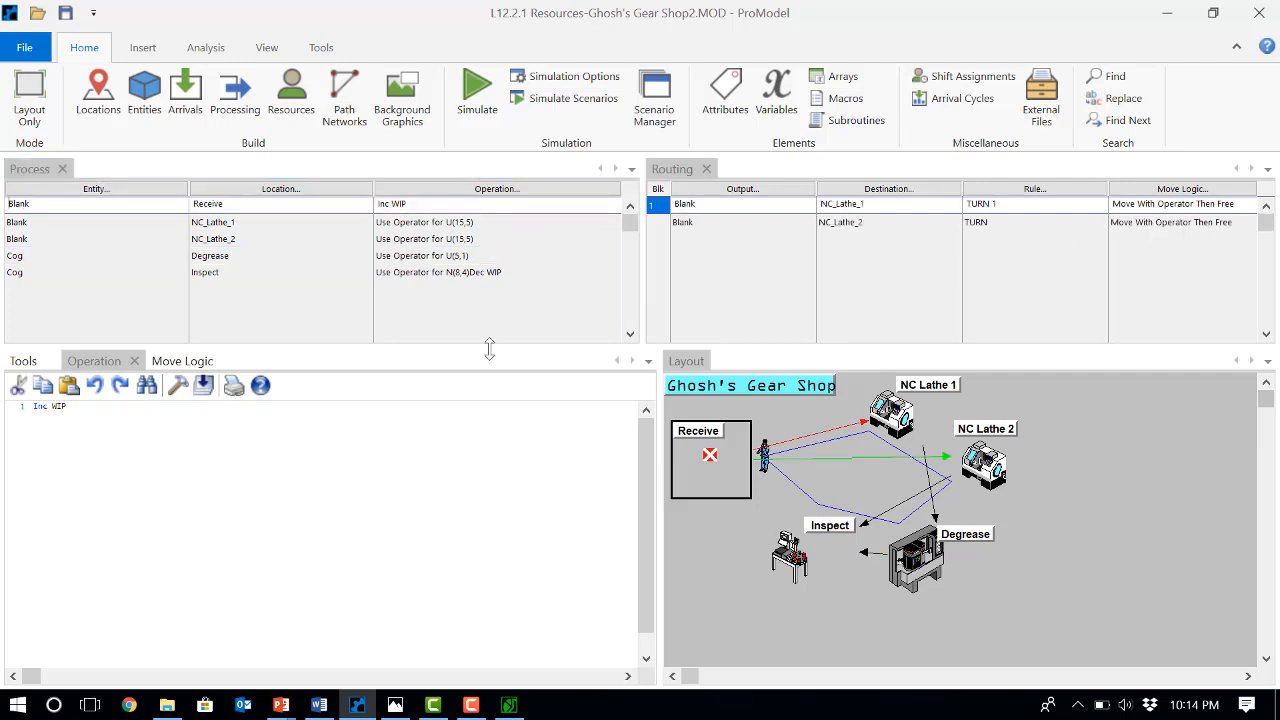
left_click(425, 259)
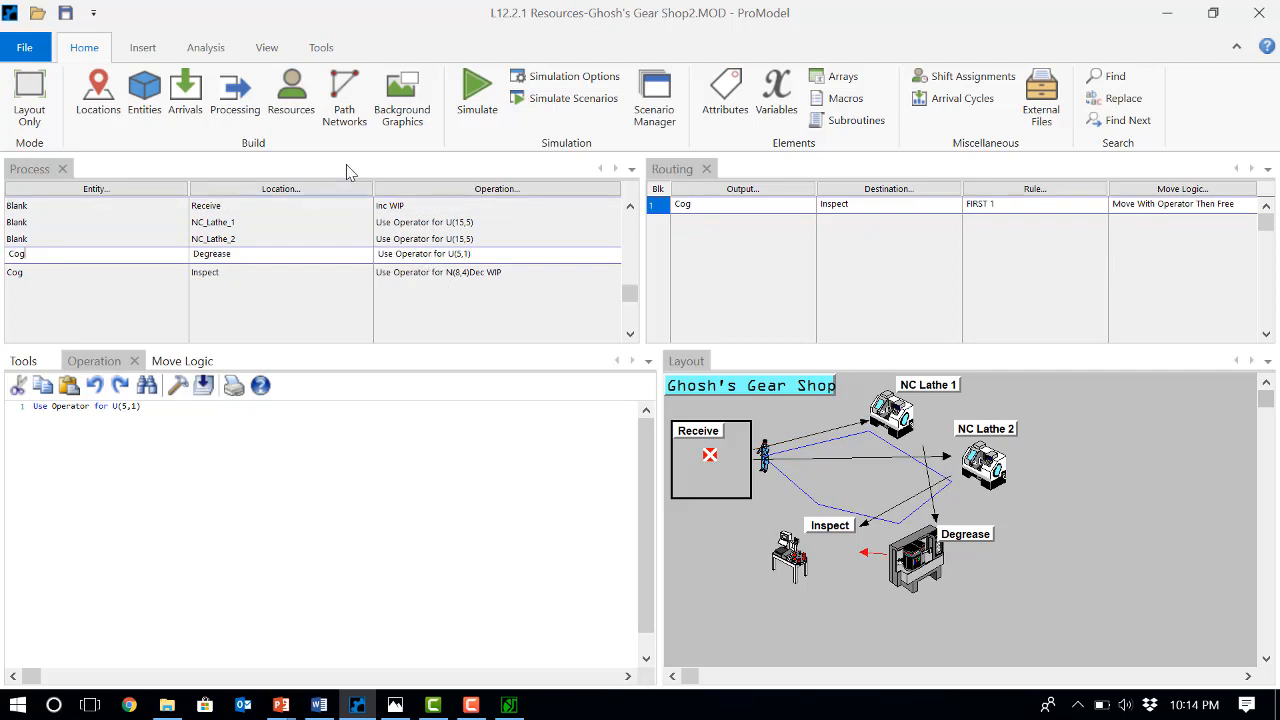
left_click(340, 124)
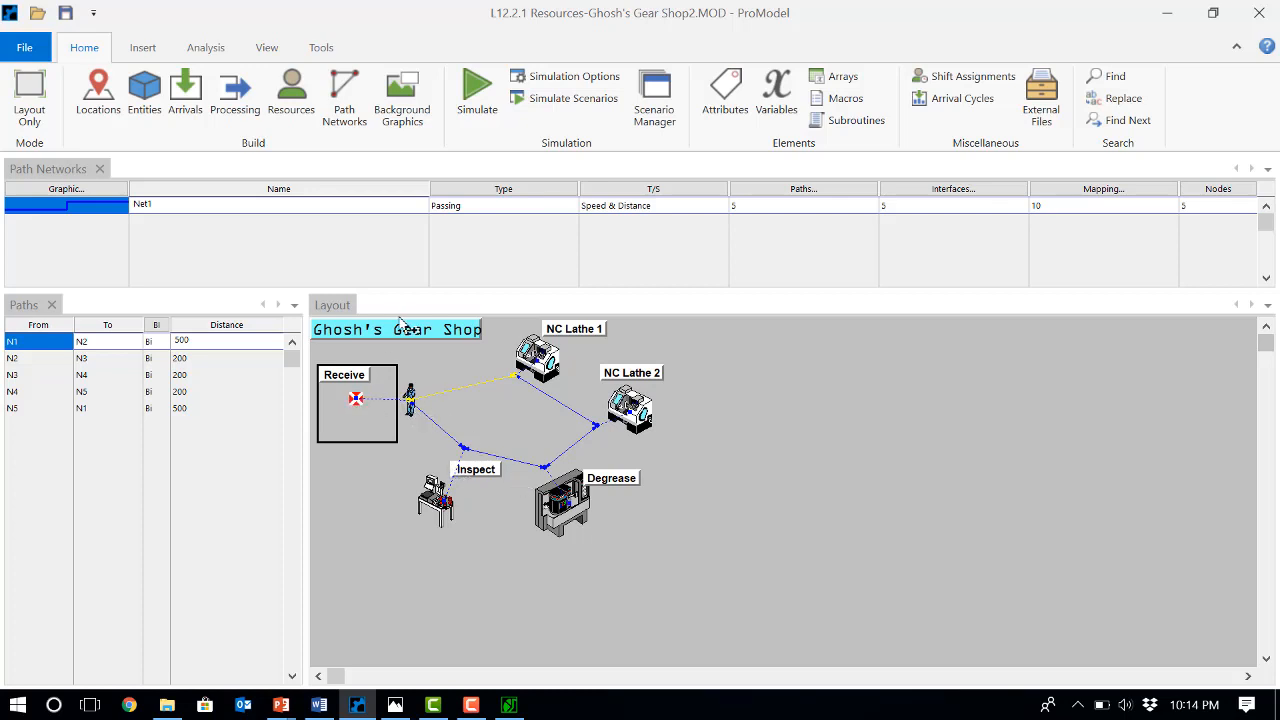
left_click(296, 116)
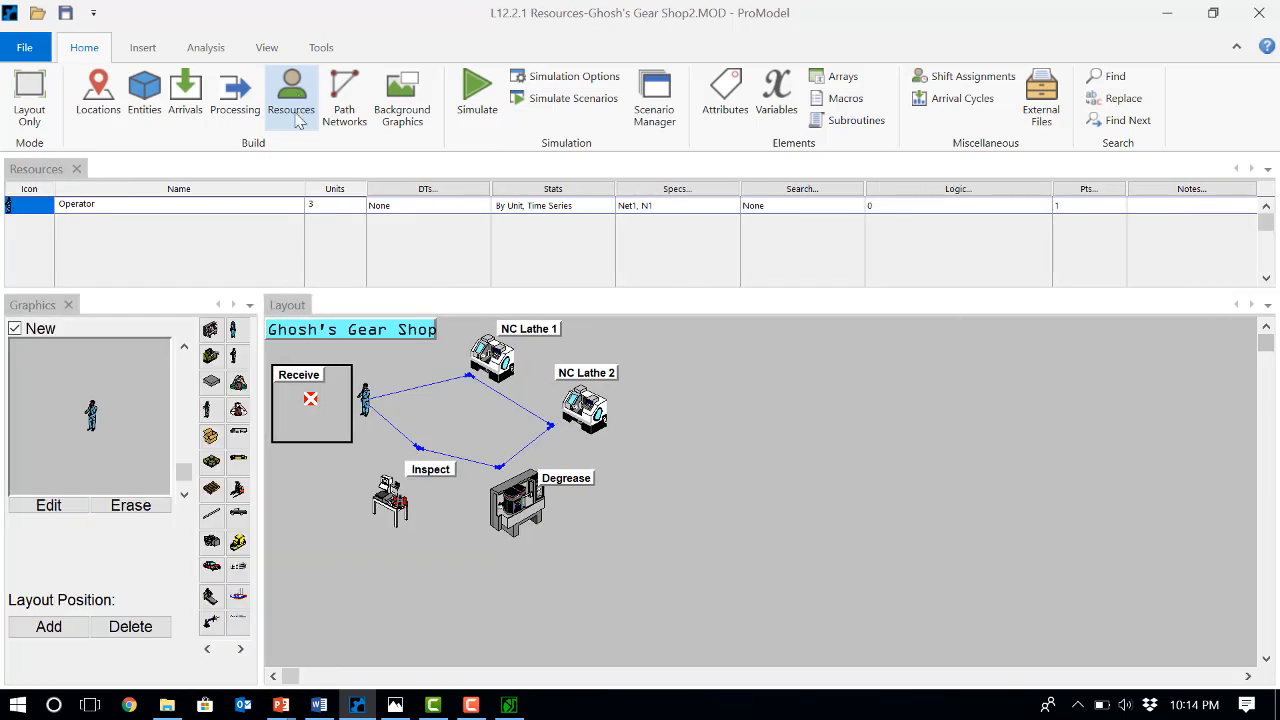
left_click(683, 197)
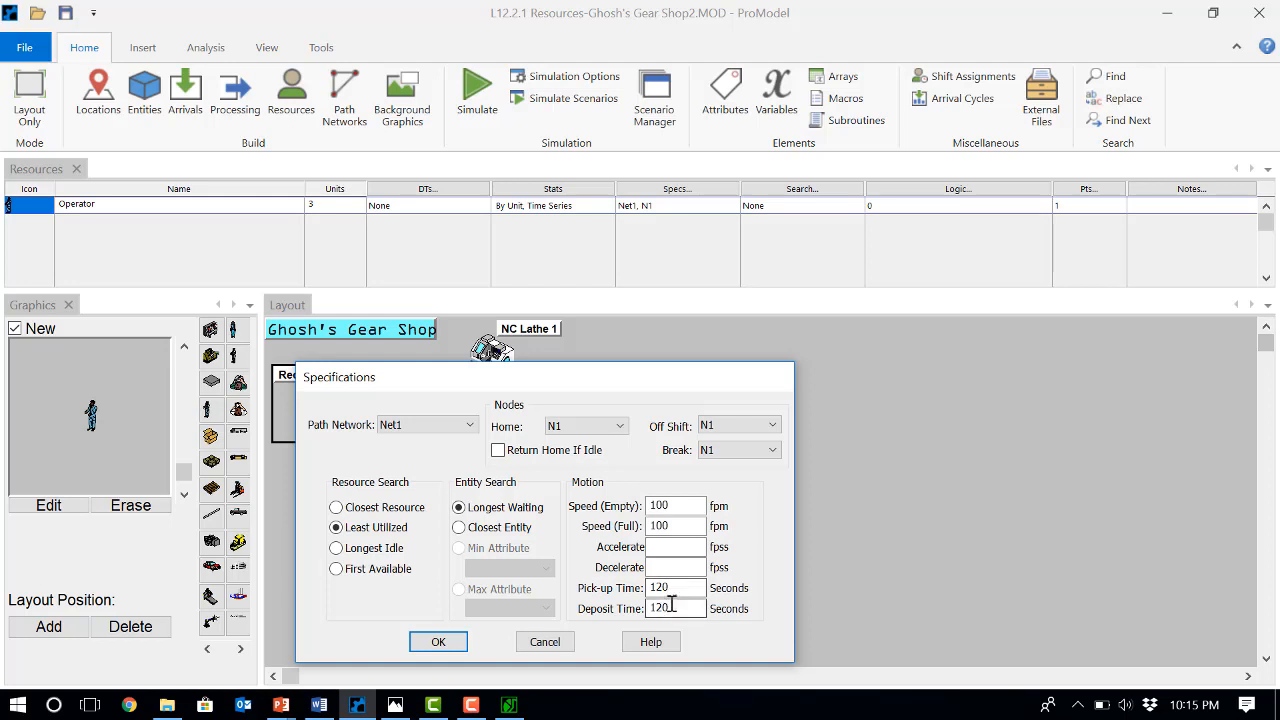
left_click(545, 642)
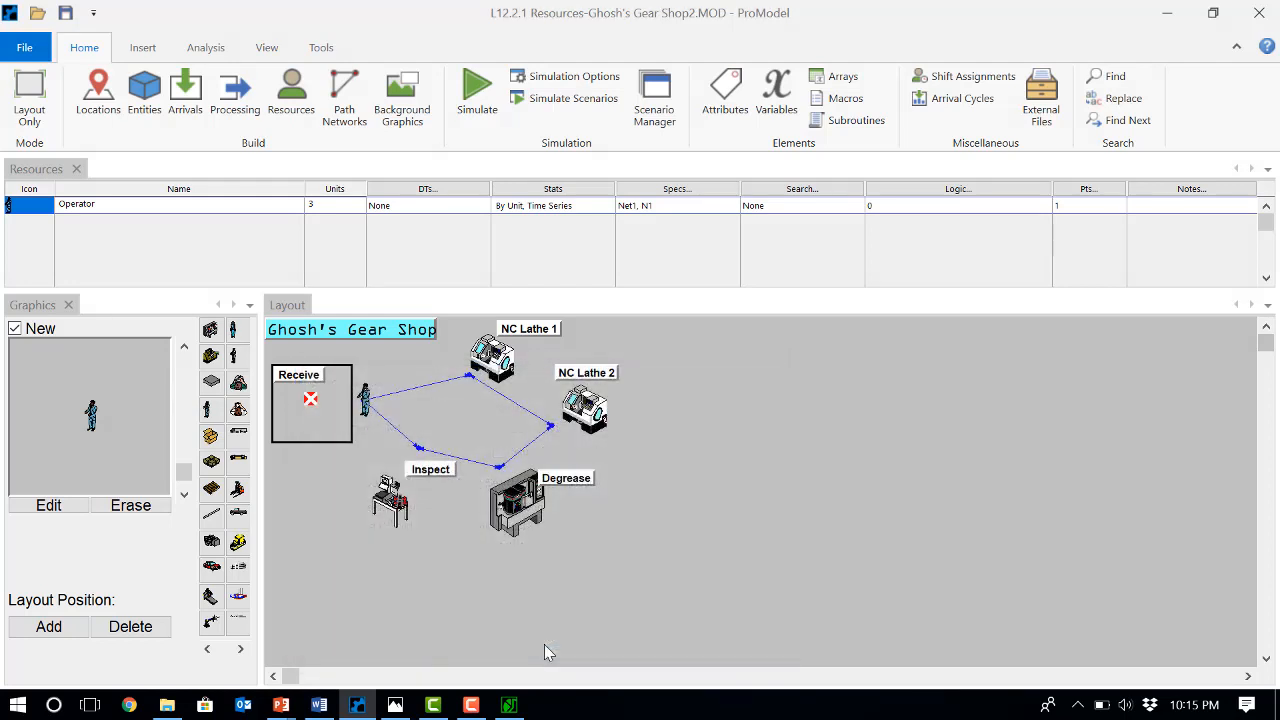
left_click(235, 98)
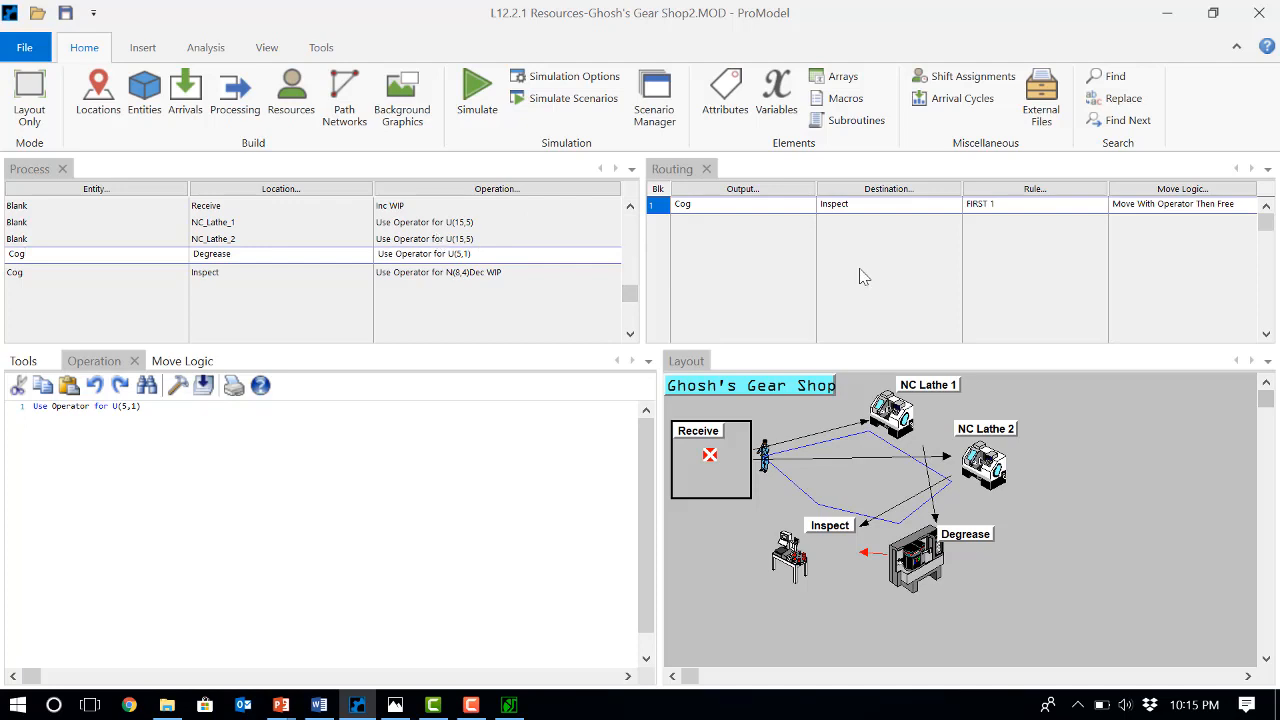
left_click(1169, 206)
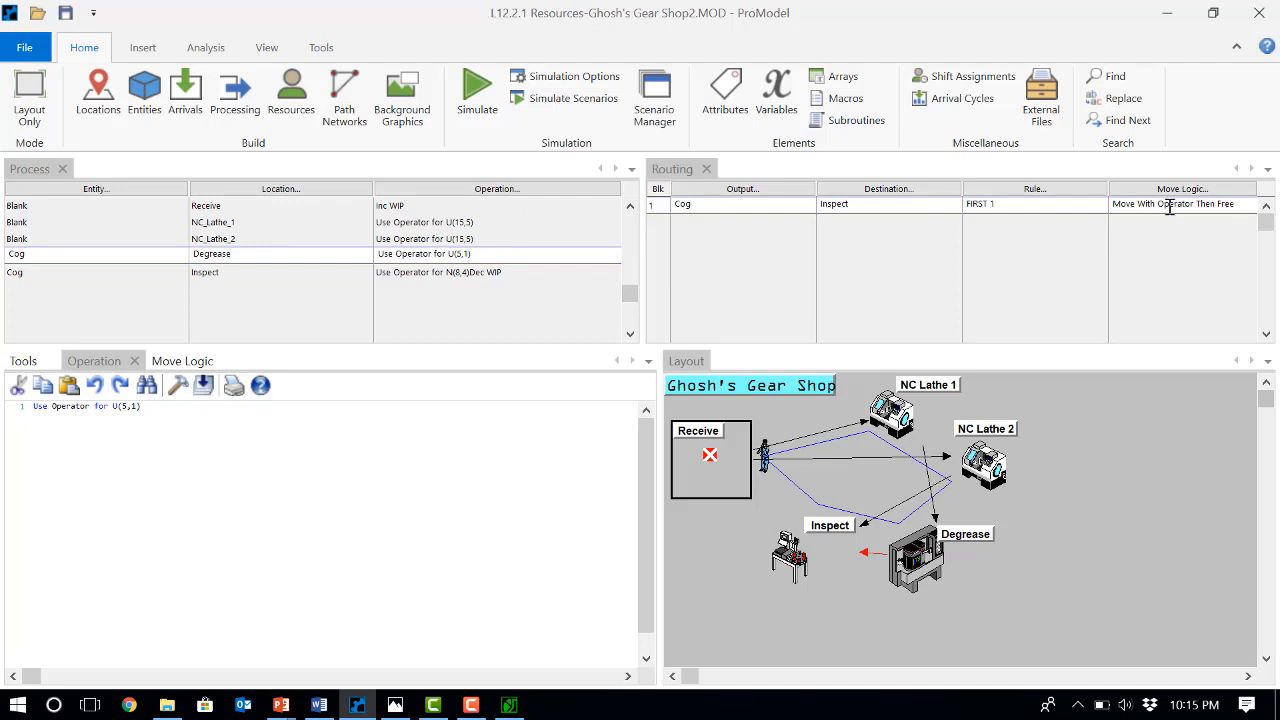